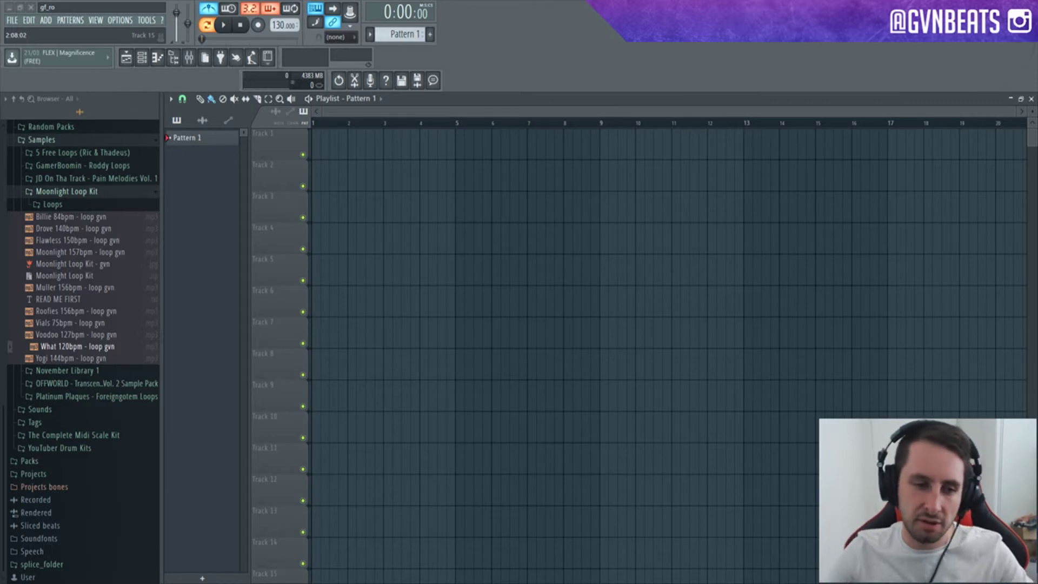
Step: Audition the loops in the Moonlight Loop Kit folder, from Billie 84bpm through Voodoo 127bpm
{"action": "left_click", "coordinate": [71, 218]}
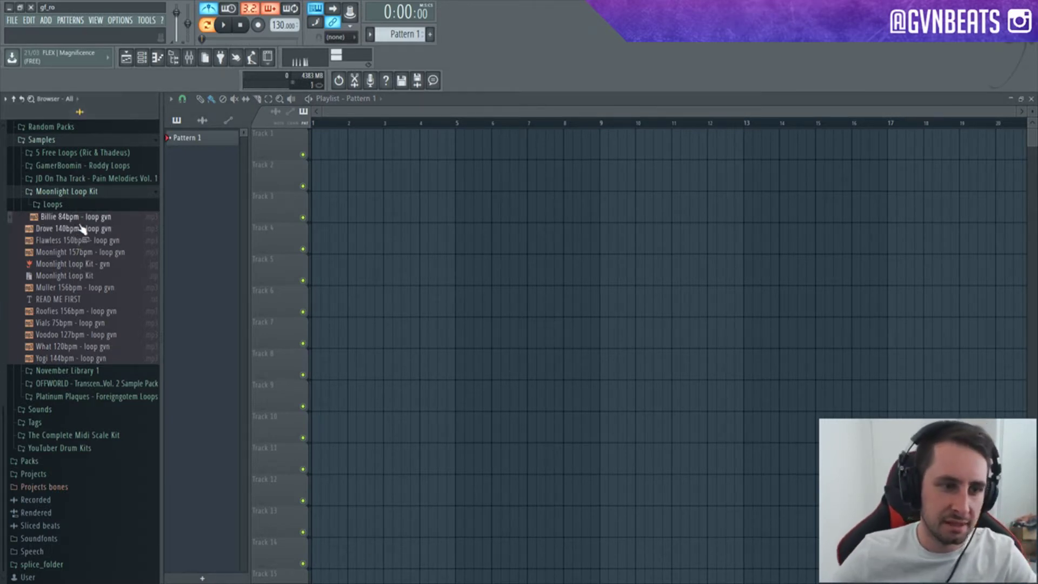
{"action": "left_click", "coordinate": [86, 229]}
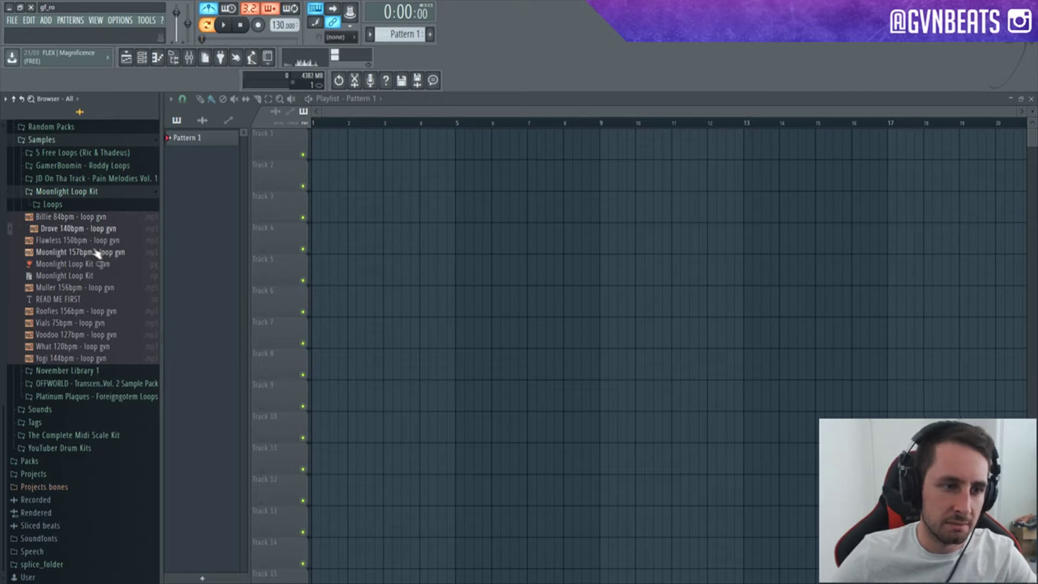
{"action": "left_click", "coordinate": [76, 244]}
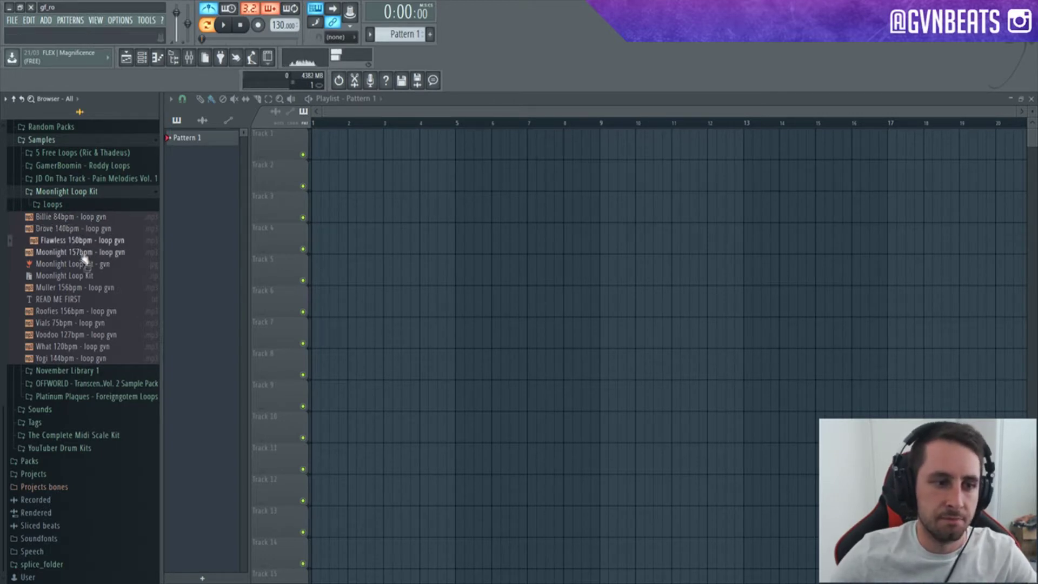
{"action": "left_click", "coordinate": [80, 253]}
{"action": "left_click", "coordinate": [74, 288]}
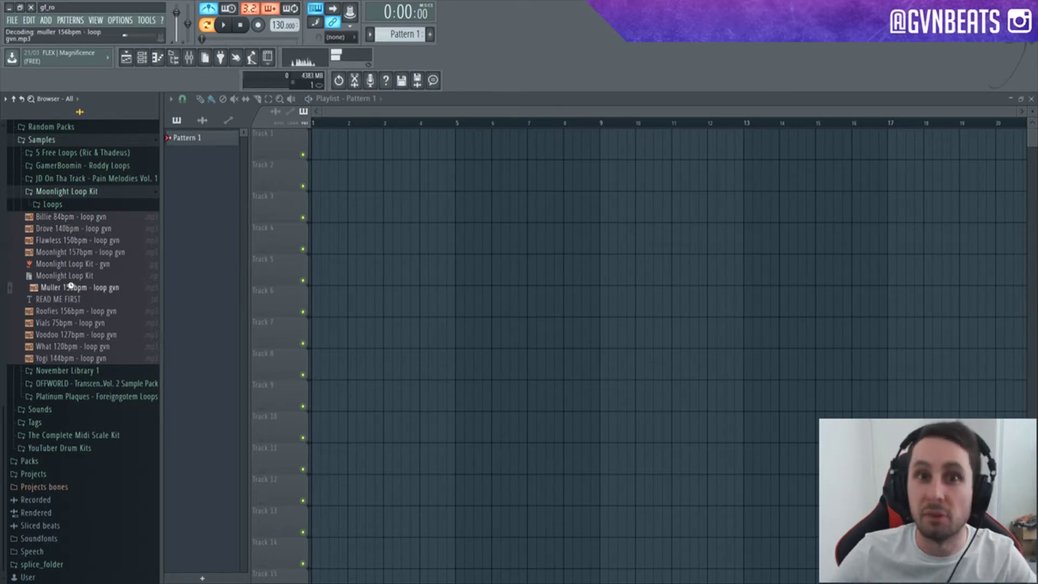
{"action": "left_click", "coordinate": [65, 312]}
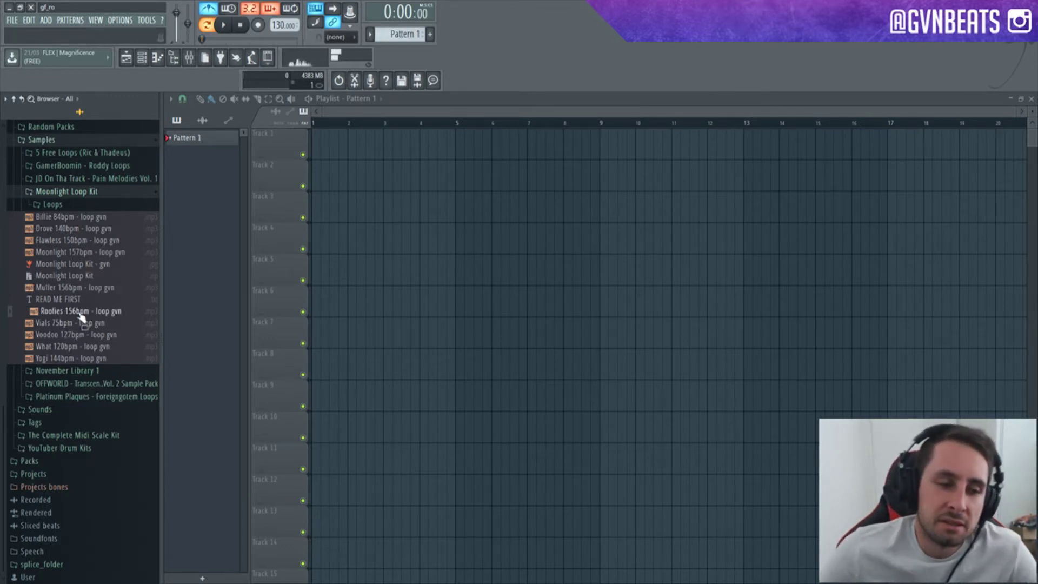
{"action": "left_click", "coordinate": [85, 324]}
{"action": "left_click", "coordinate": [108, 335]}
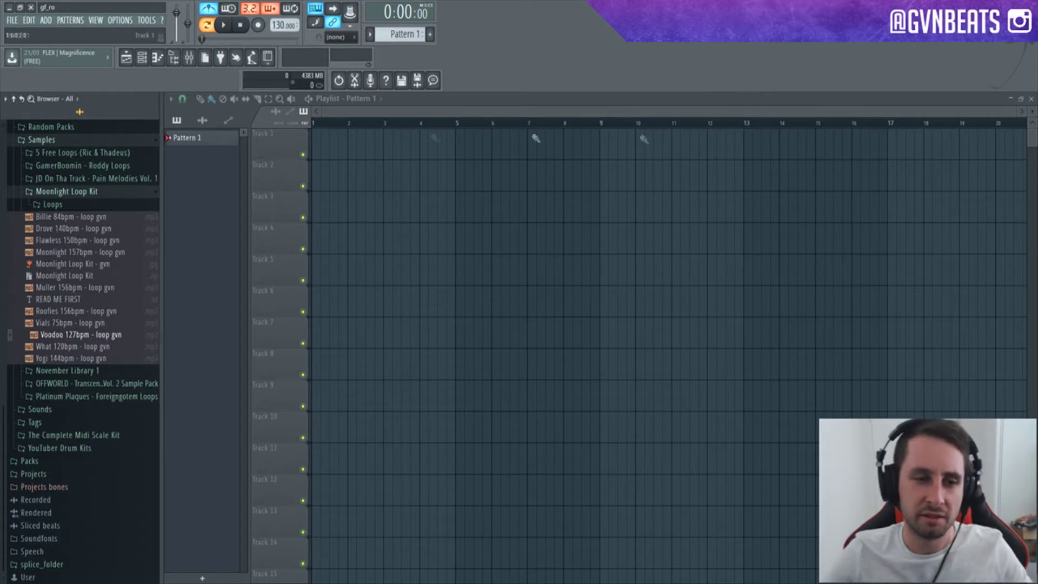
Step: Close the Playlist window so the channel rack and mixer are accessible
{"action": "left_click", "coordinate": [1031, 99]}
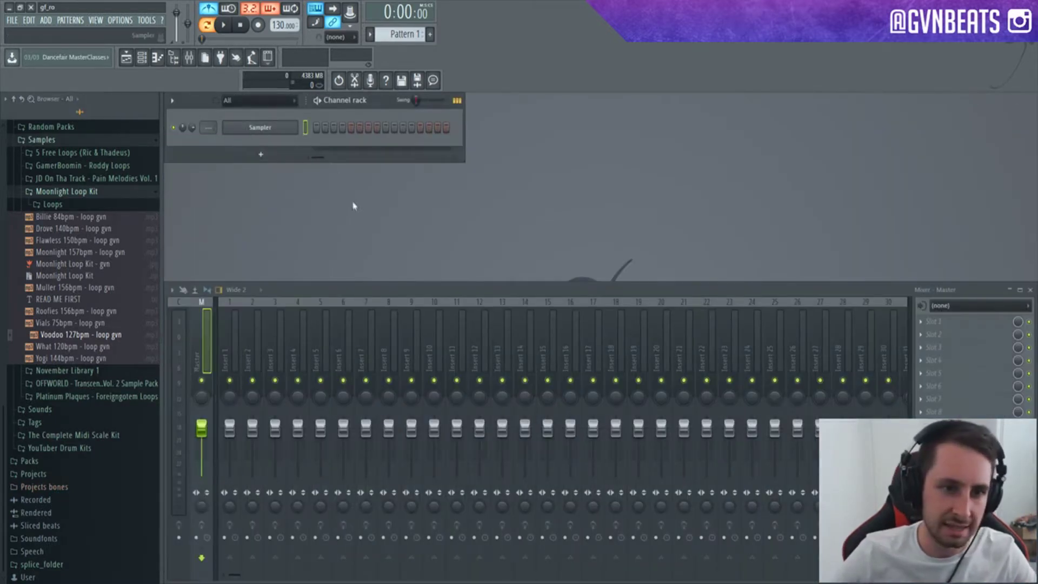
{"action": "left_click", "coordinate": [422, 84]}
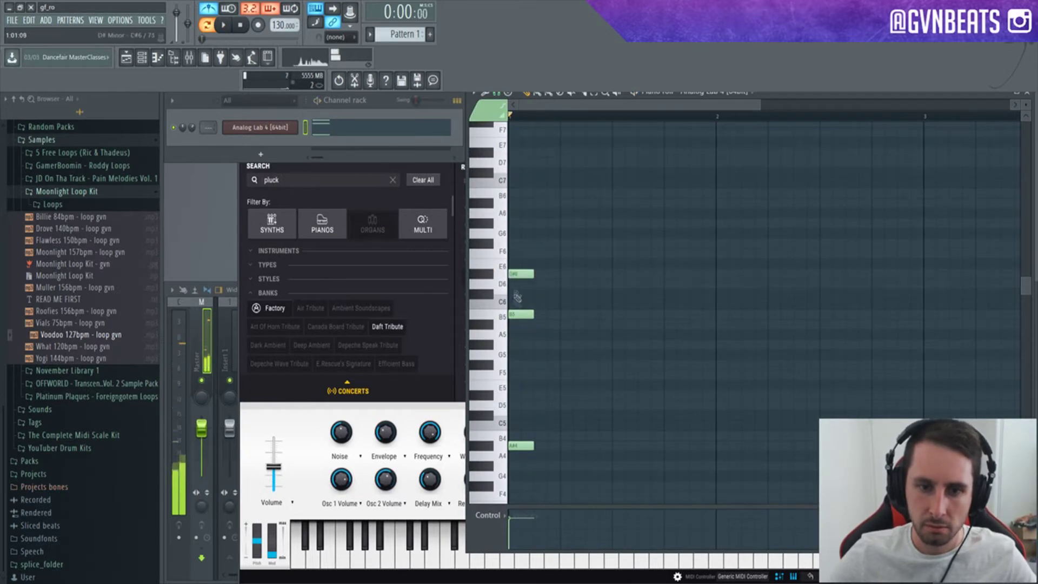
Step: Raise the lowest note of the first chord to B4, add an F#6 note at its start, and play the chord
{"action": "left_click_drag", "start_coordinate": [513, 447], "coordinate": [513, 436]}
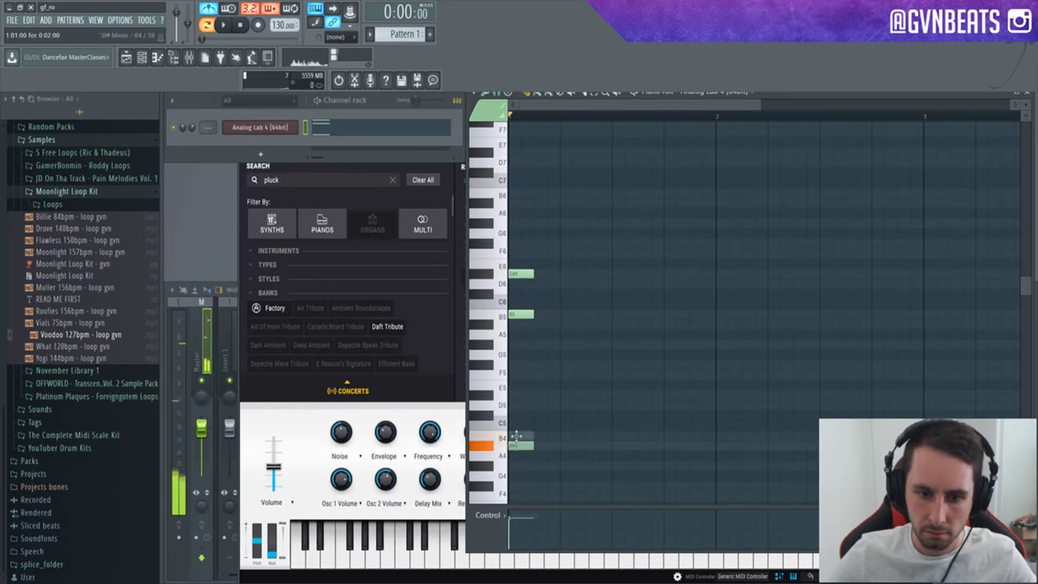
{"action": "key", "text": "space"}
{"action": "key", "text": "space"}
{"action": "left_click", "coordinate": [511, 245]}
{"action": "key", "text": "space"}
{"action": "key", "text": "space"}
Step: Try the first chord with its D#6 note raised one octave
{"action": "left_click", "coordinate": [512, 274], "text": "ctrl"}
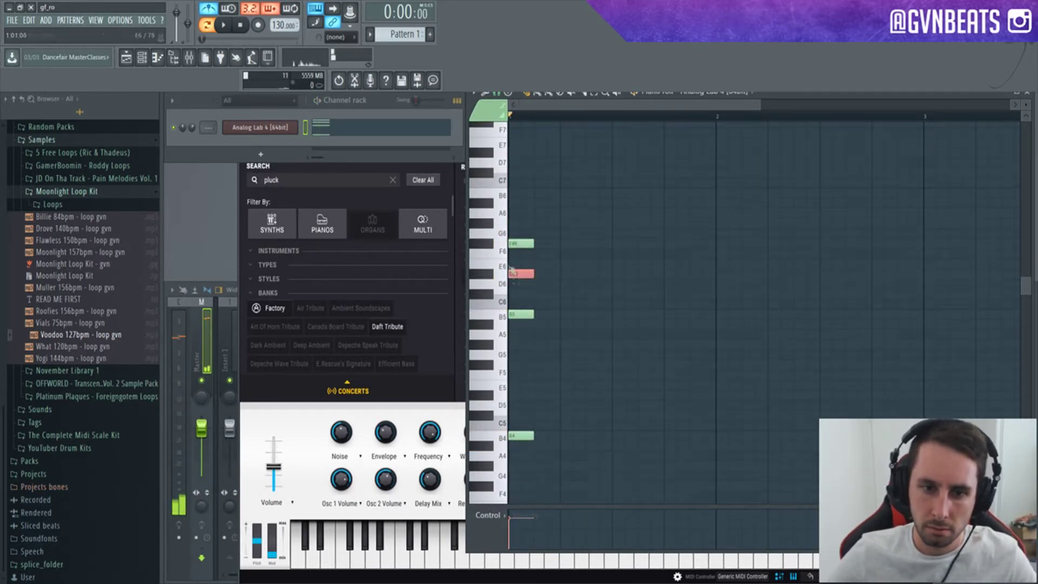
{"action": "key", "text": "ctrl+Up"}
{"action": "key", "text": "space"}
{"action": "key", "text": "space"}
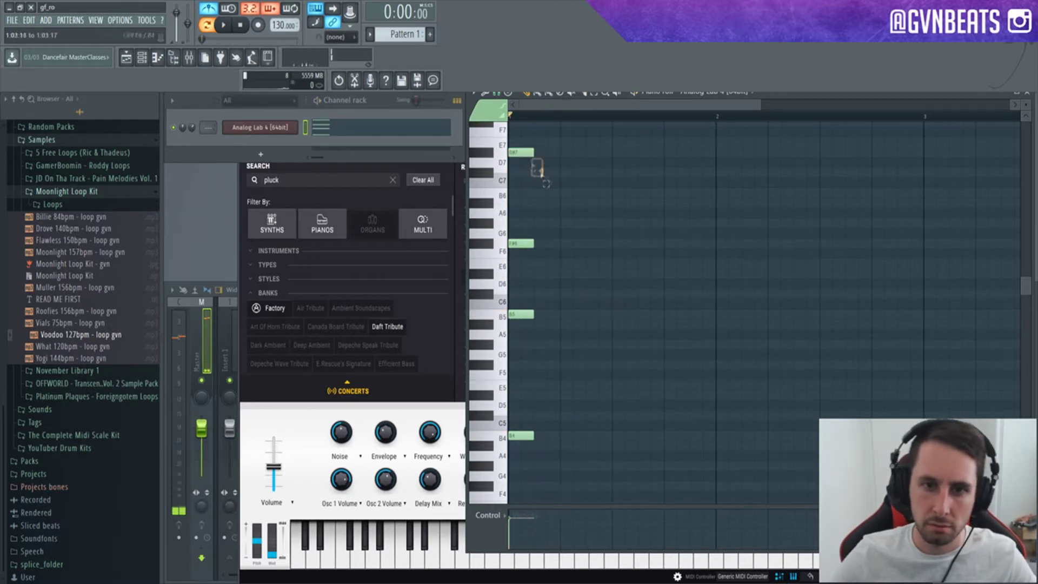
{"action": "key", "text": "ctrl+Down"}
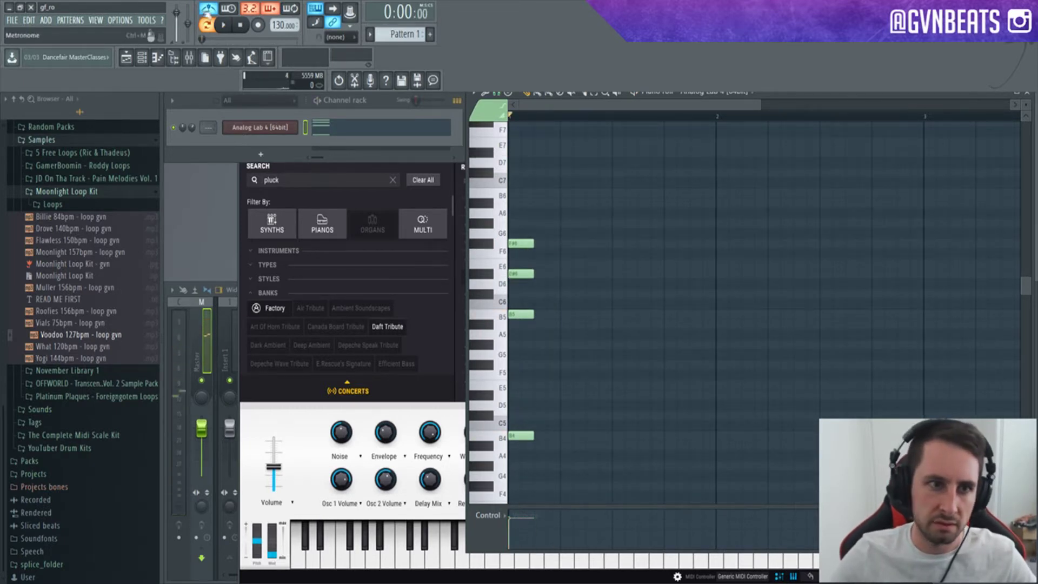
Step: Lower the D#6 note of the first chord to D6 and play the chord back
{"action": "left_click_drag", "start_coordinate": [529, 273], "coordinate": [529, 284]}
{"action": "key", "text": "space"}
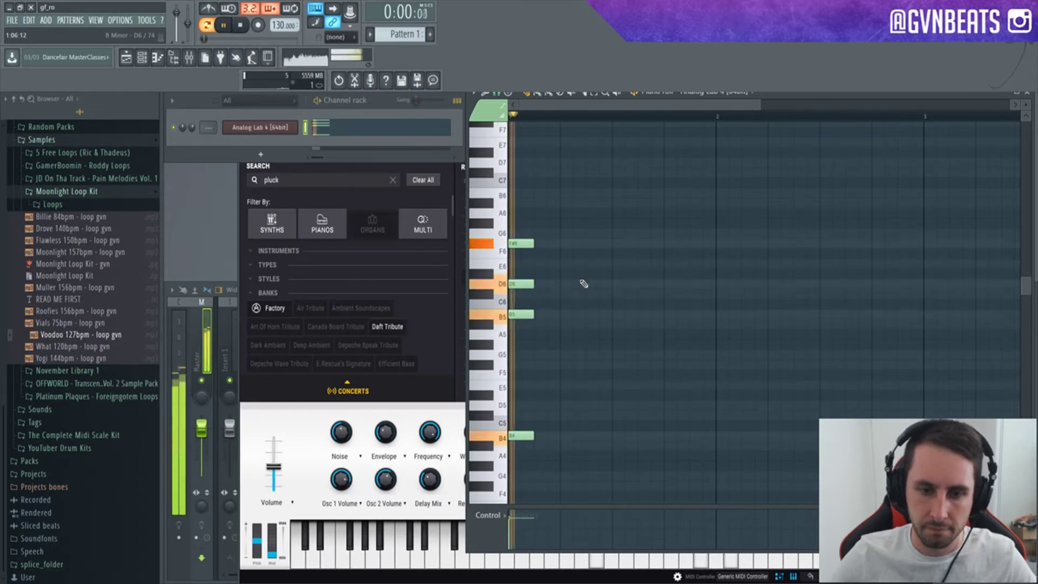
{"action": "scroll", "coordinate": [583, 284], "scroll_direction": "down", "scroll_amount": 2}
{"action": "key", "text": "space"}
{"action": "key", "text": "space"}
{"action": "key", "text": "space"}
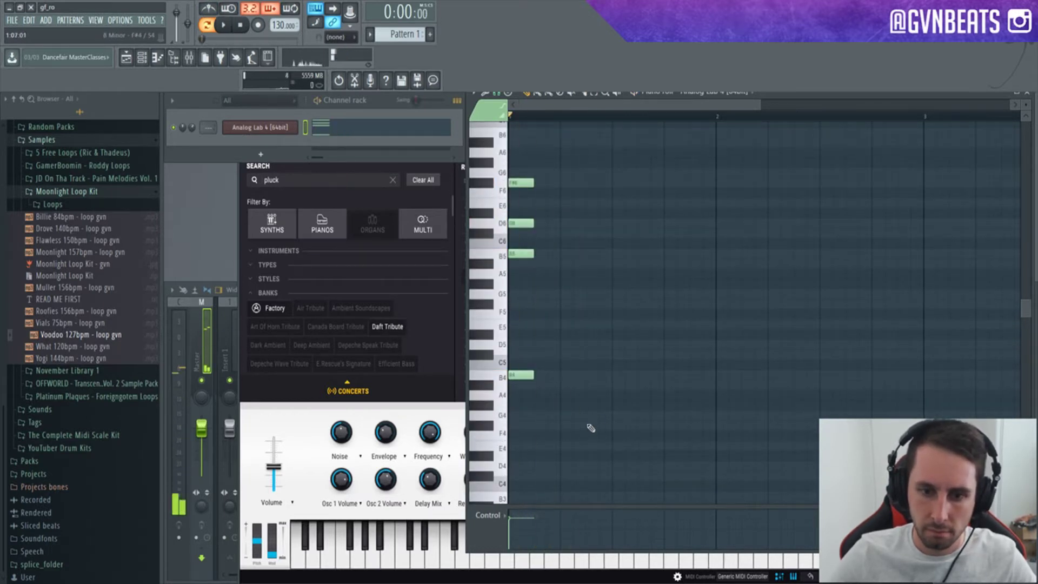
Step: Add a second chord of G4, G5, B5 and D6 at step 7 of bar 1 while checking it in playback
{"action": "left_click", "coordinate": [590, 415]}
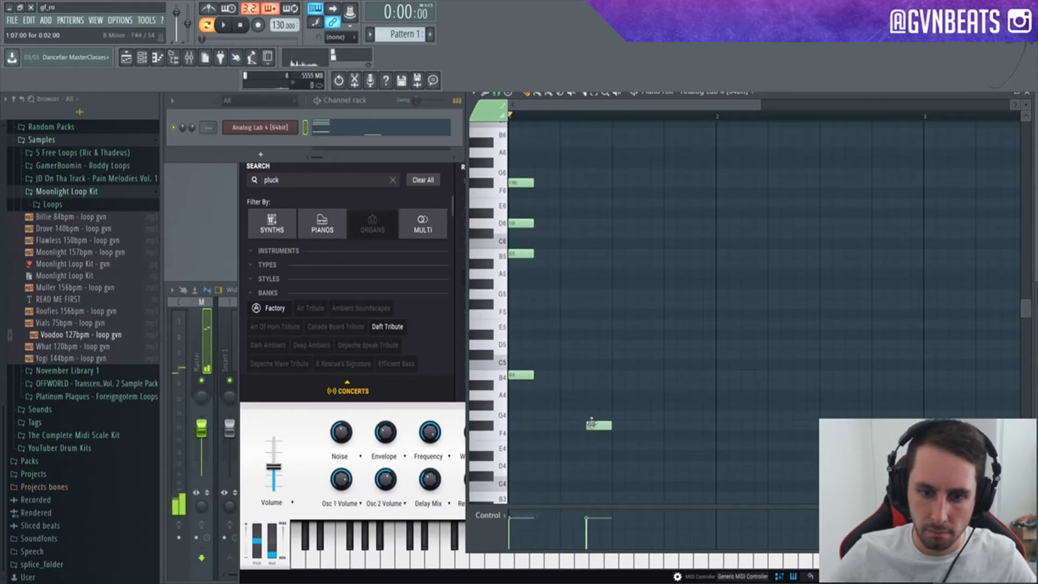
{"action": "left_click", "coordinate": [587, 293]}
{"action": "left_click", "coordinate": [589, 253]}
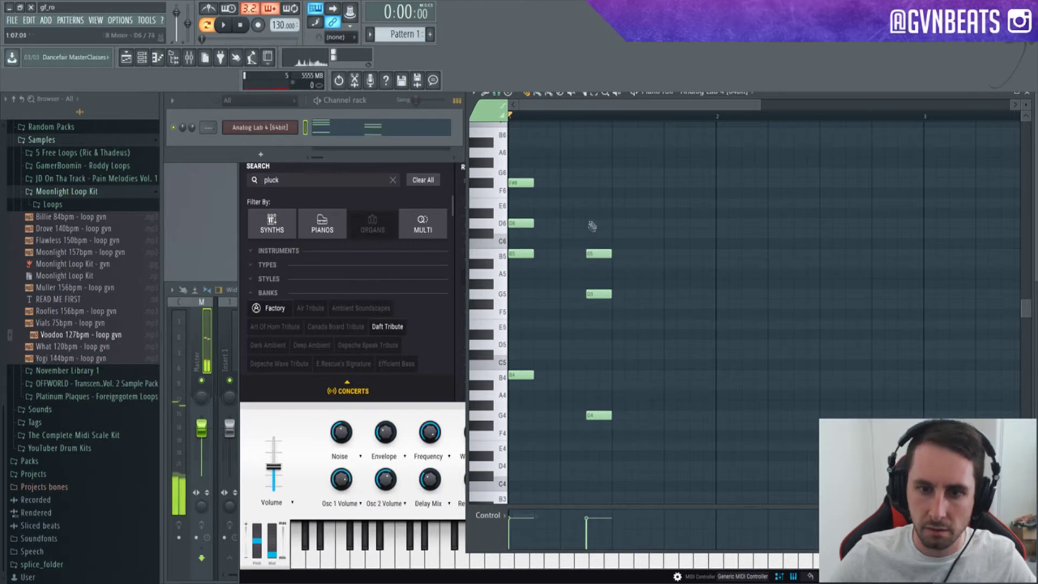
{"action": "left_click", "coordinate": [589, 213]}
{"action": "key", "text": "space"}
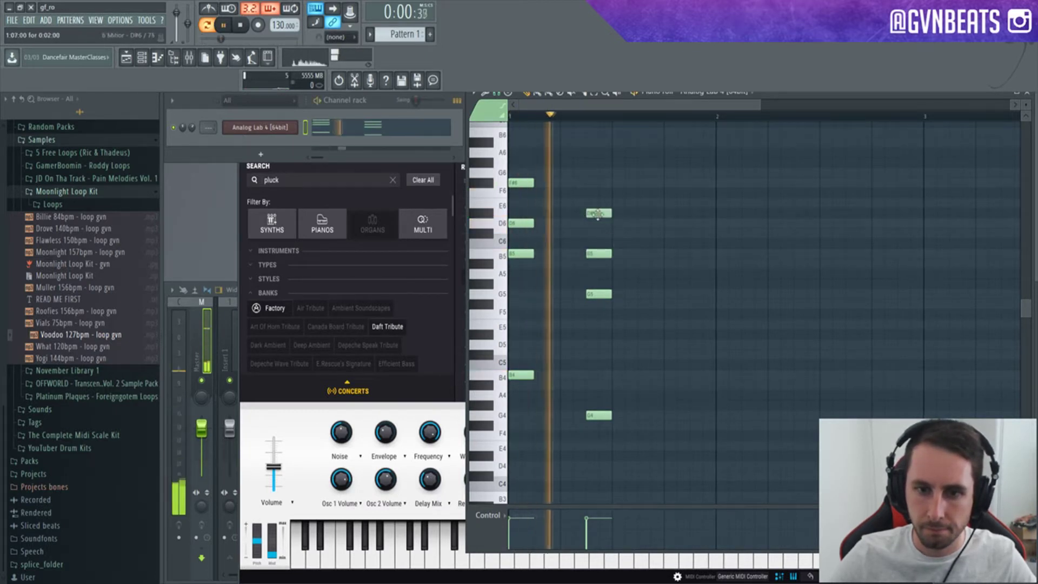
{"action": "left_click_drag", "start_coordinate": [598, 213], "coordinate": [598, 224]}
Step: Transpose both chords down one semitone and play the progression back
{"action": "key", "text": "space"}
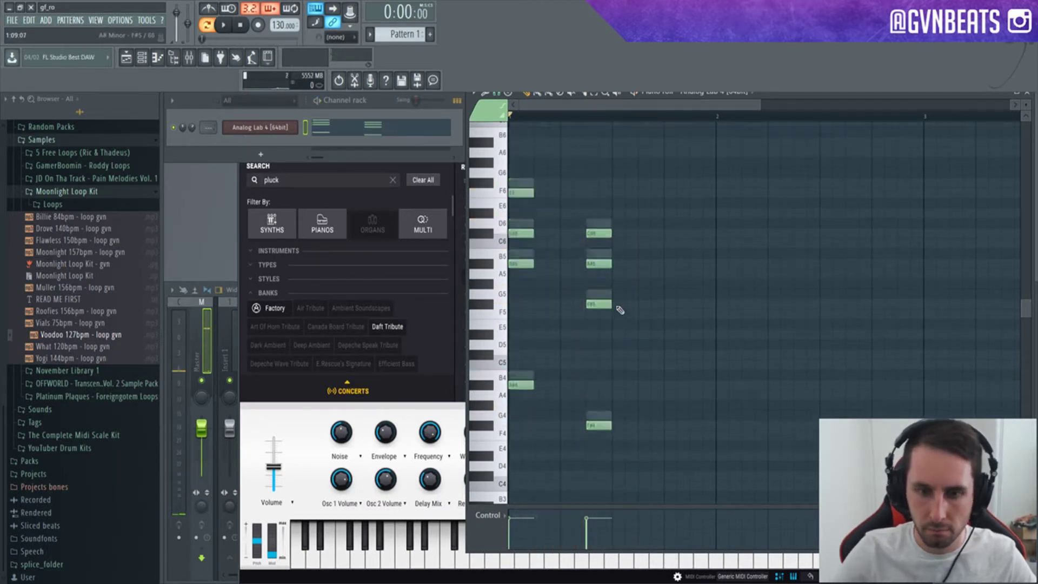
{"action": "key", "text": "space"}
{"action": "scroll", "coordinate": [635, 312], "scroll_direction": "down", "scroll_amount": 2}
{"action": "scroll", "coordinate": [670, 318], "scroll_direction": "up", "scroll_amount": 2}
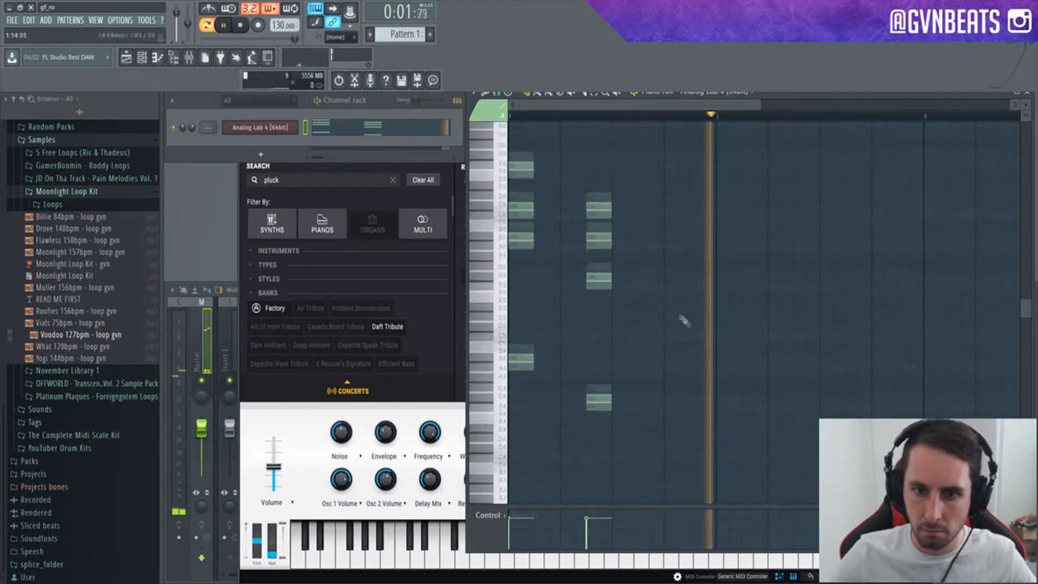
{"action": "key", "text": "space"}
Step: Duplicate both chords and move the copies to the start of bar 2
{"action": "key", "text": "ctrl+b"}
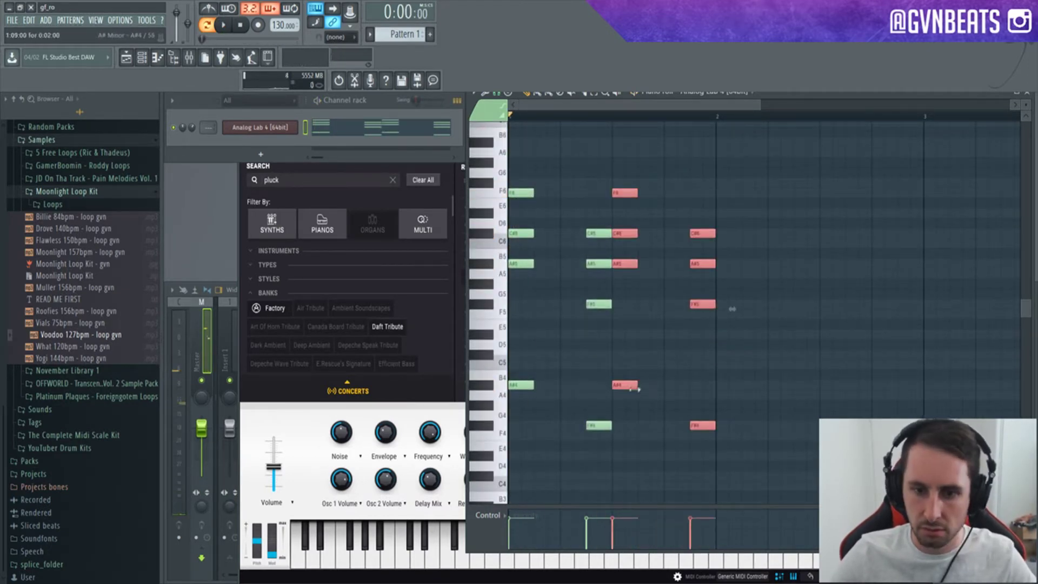
{"action": "left_click_drag", "start_coordinate": [630, 385], "coordinate": [736, 381]}
{"action": "key", "text": "ctrl+d"}
Step: Rework the chord at the start of bar 2 into D#4, D#5, F#5 and A#5
{"action": "left_click_drag", "start_coordinate": [732, 196], "coordinate": [732, 303]}
{"action": "left_click", "coordinate": [731, 225]}
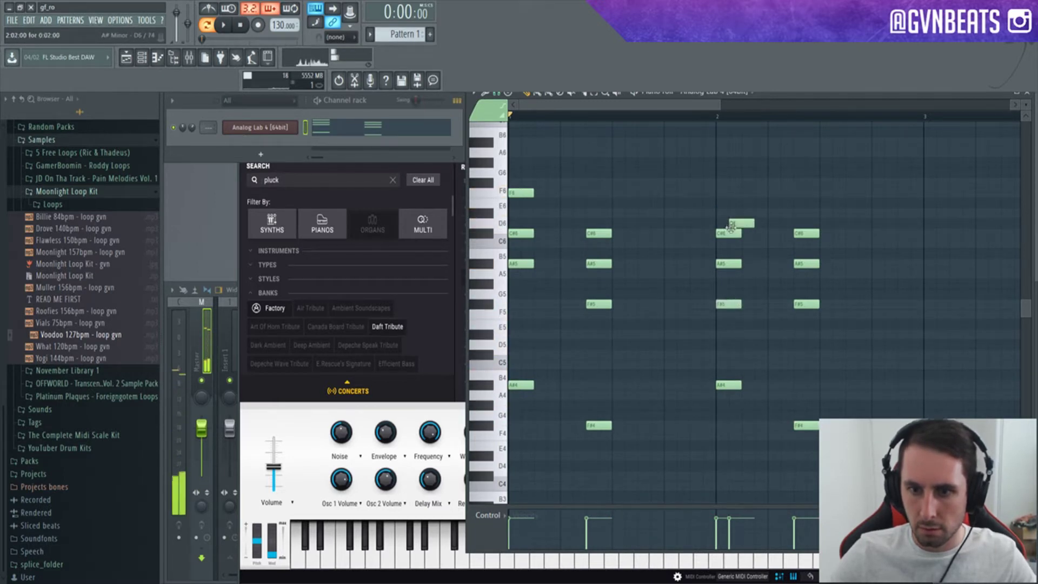
{"action": "left_click_drag", "start_coordinate": [730, 227], "coordinate": [730, 336]}
{"action": "left_click_drag", "start_coordinate": [721, 385], "coordinate": [729, 456]}
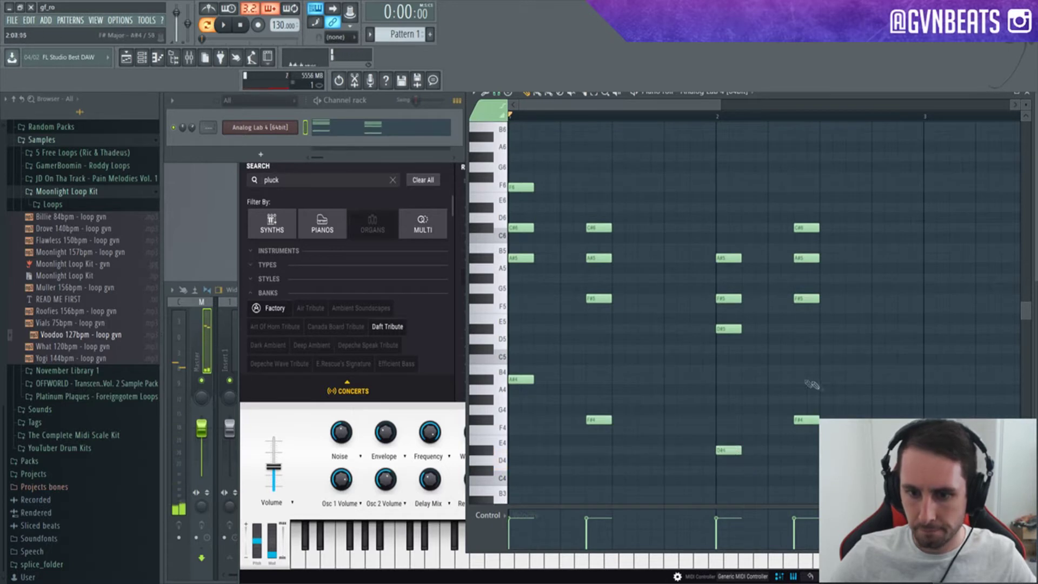
Step: Lower the three upper notes of the second chord in bar 2, moving its F#5 to D#5
{"action": "left_click_drag", "start_coordinate": [806, 299], "coordinate": [806, 329]}
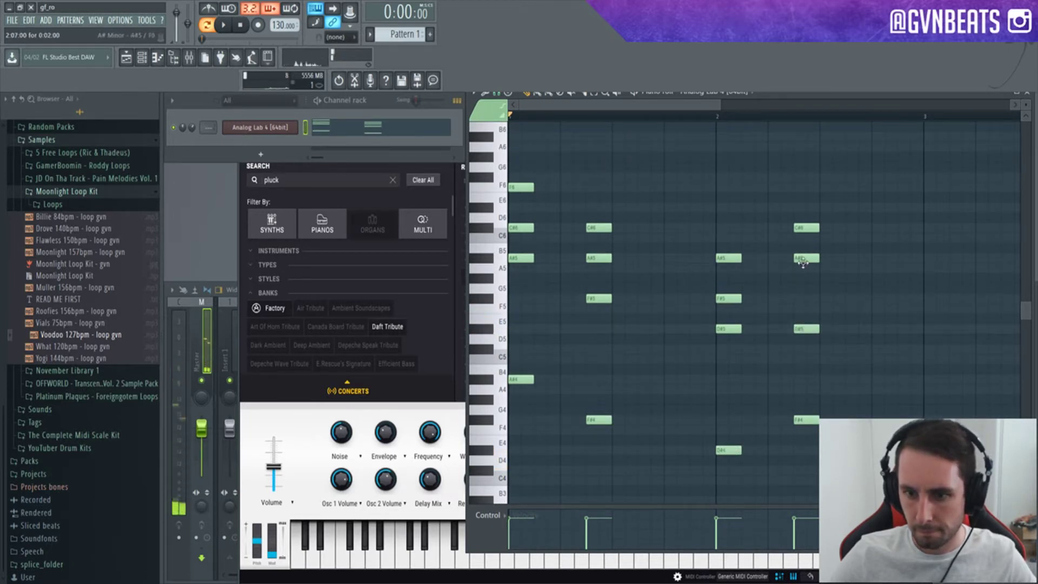
{"action": "left_click_drag", "start_coordinate": [802, 262], "coordinate": [805, 289]}
{"action": "left_click_drag", "start_coordinate": [805, 228], "coordinate": [805, 249]}
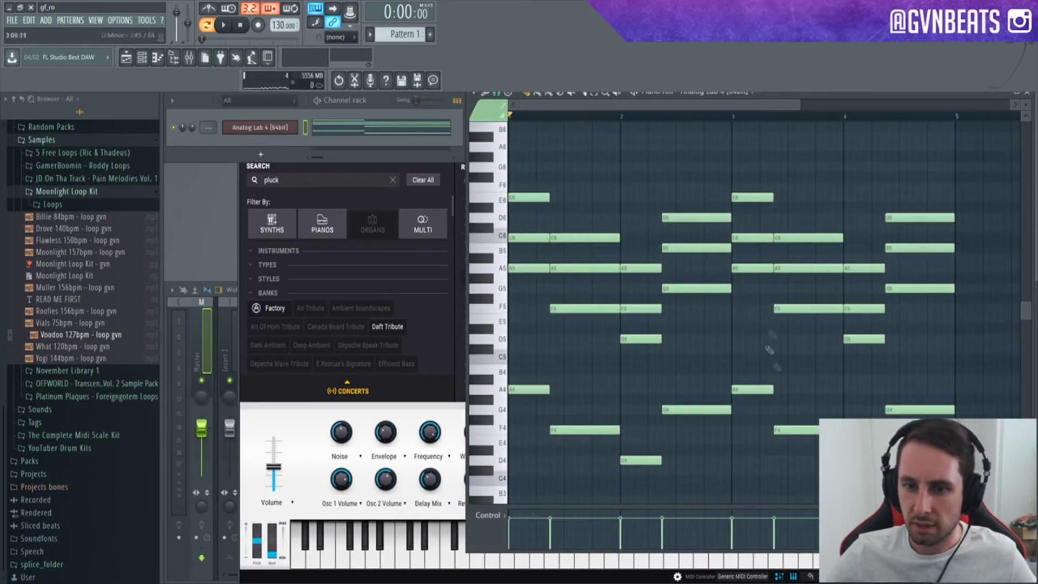
Step: Audition the Analog Lab pluck presets 086 AT Pluck - Marbre, 087 AT Pluck - Wave and 088 AT Pluck - Soaria with the chord progression
{"action": "left_click", "coordinate": [405, 201]}
{"action": "scroll", "coordinate": [540, 325], "scroll_direction": "up", "scroll_amount": 4}
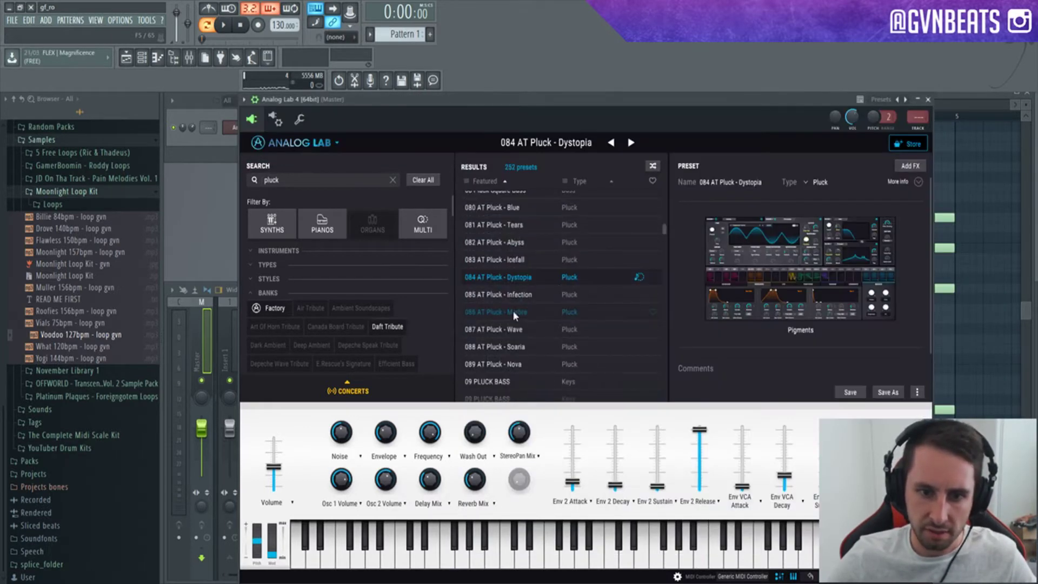
{"action": "left_click", "coordinate": [535, 311]}
{"action": "key", "text": "space"}
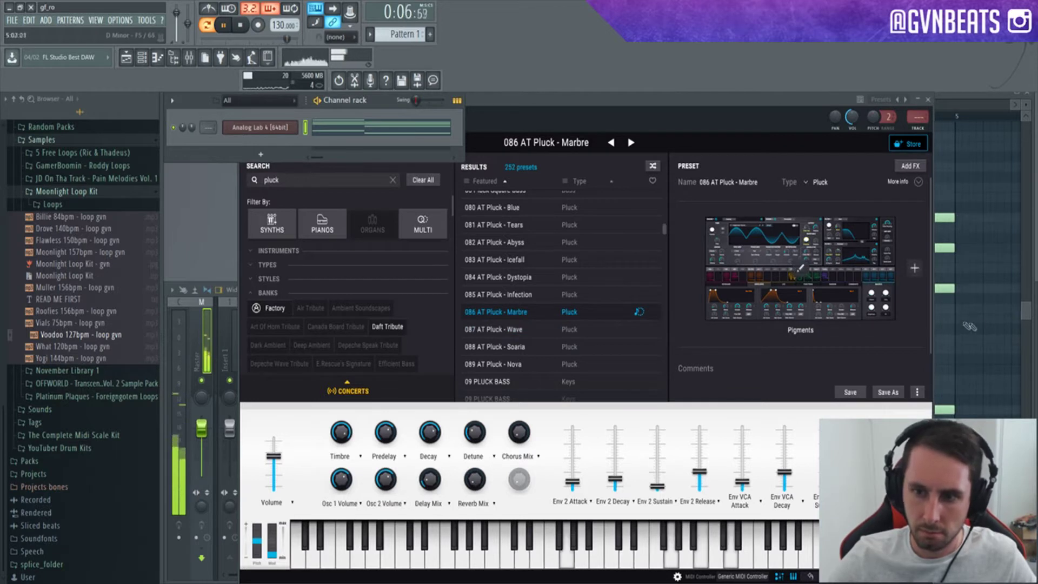
{"action": "left_click", "coordinate": [534, 326]}
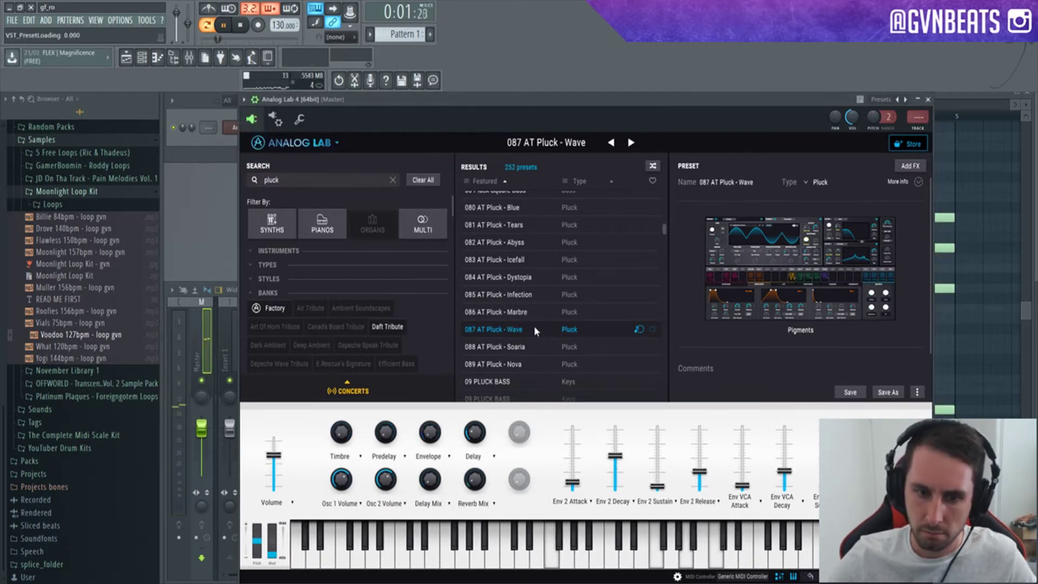
{"action": "left_click", "coordinate": [513, 348]}
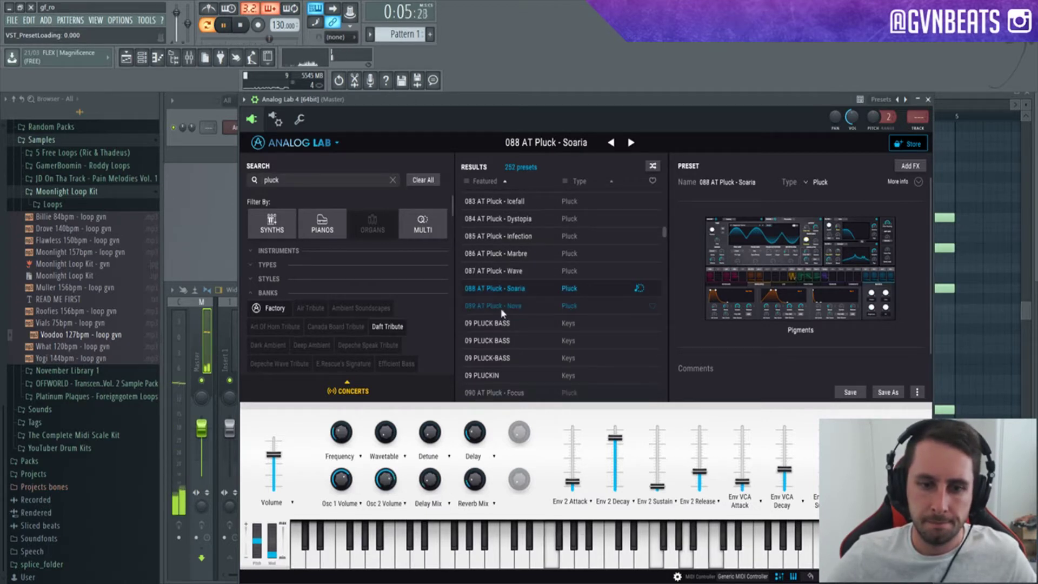
Step: Replace the preset search term with "AT"
{"action": "left_click_drag", "start_coordinate": [292, 181], "coordinate": [252, 194]}
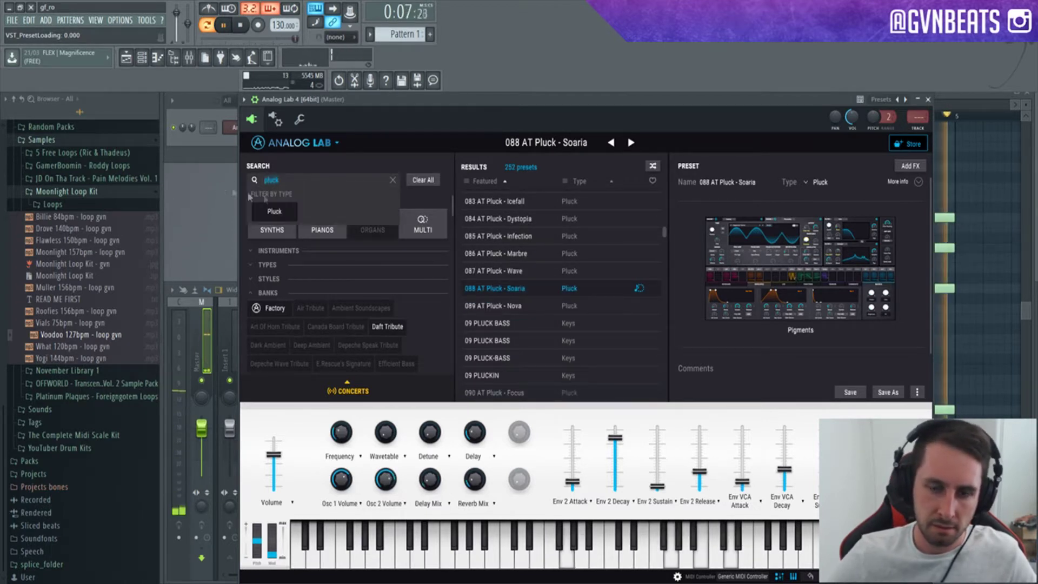
{"action": "scroll", "coordinate": [621, 269], "scroll_direction": "down", "scroll_amount": 3}
{"action": "scroll", "coordinate": [621, 270], "scroll_direction": "down", "scroll_amount": 5}
{"action": "type", "text": "AT"}
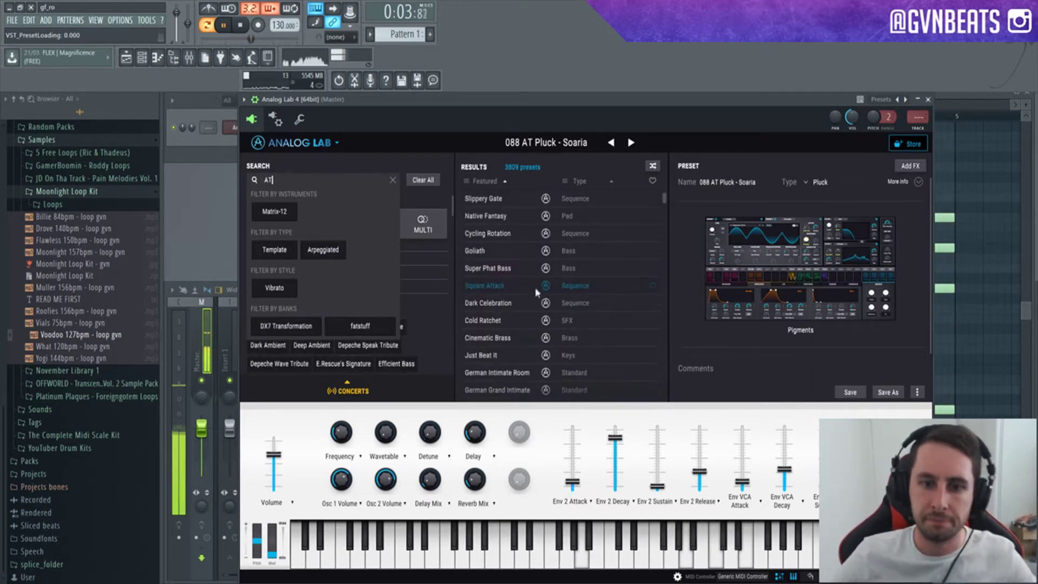
Step: Audition the AT Bass presets with the looping chords, including 006 Disorder, 016 Secret, 027 Jaeger and 028 Corrosion
{"action": "scroll", "coordinate": [524, 305], "scroll_direction": "down", "scroll_amount": 5}
{"action": "left_click", "coordinate": [506, 292]}
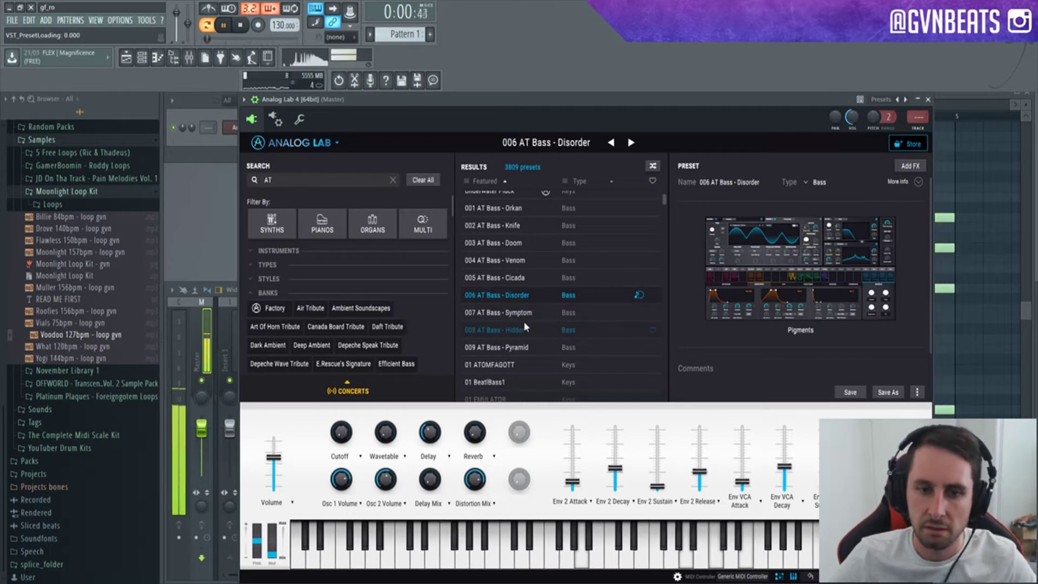
{"action": "left_click", "coordinate": [197, 137]}
{"action": "scroll", "coordinate": [549, 303], "scroll_direction": "down", "scroll_amount": 5}
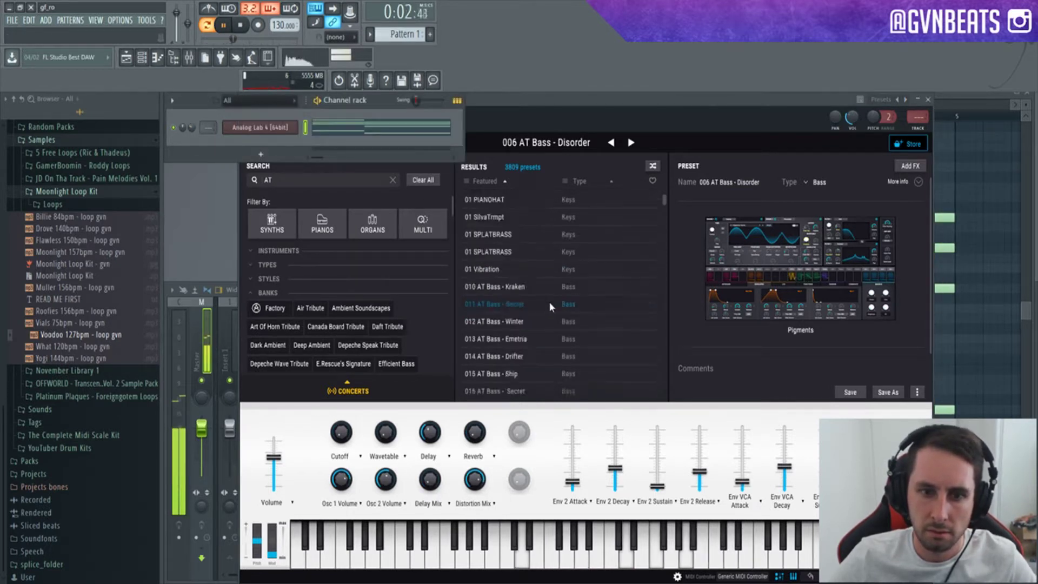
{"action": "key", "text": "F6"}
{"action": "left_click", "coordinate": [543, 303]}
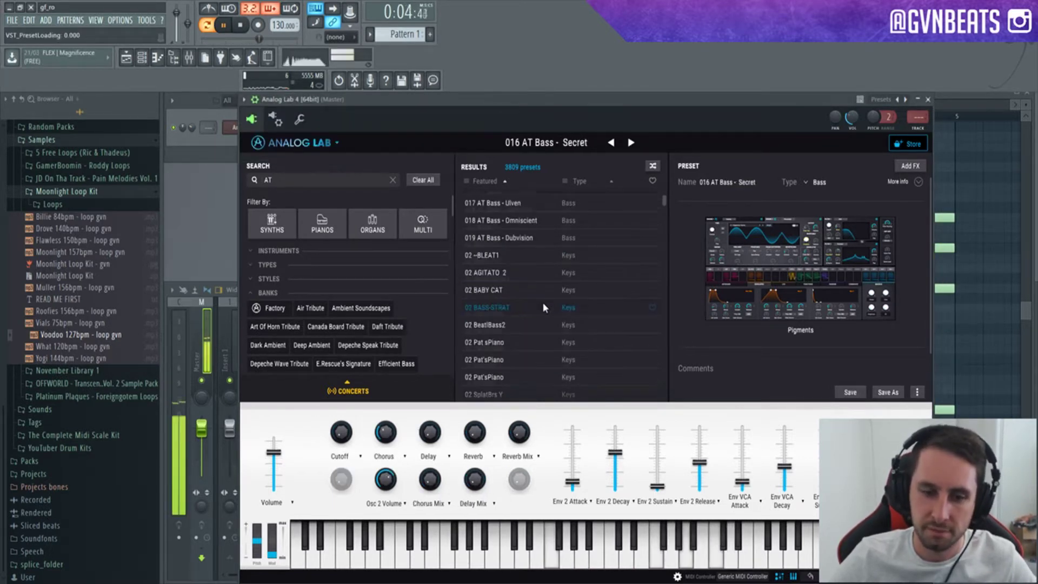
{"action": "scroll", "coordinate": [543, 303], "scroll_direction": "down", "scroll_amount": 5}
{"action": "left_click", "coordinate": [521, 312]}
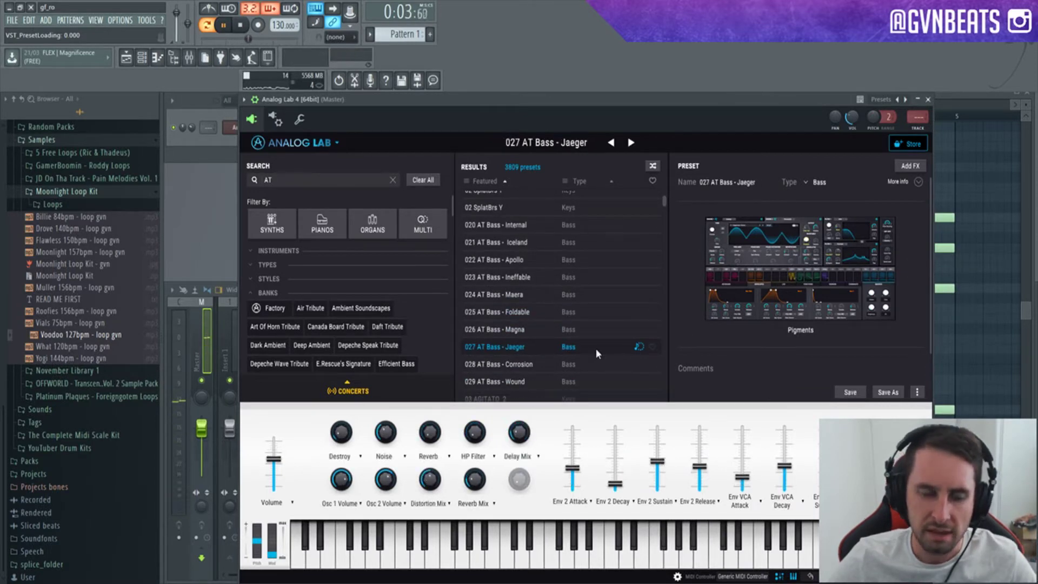
{"action": "left_click", "coordinate": [515, 366]}
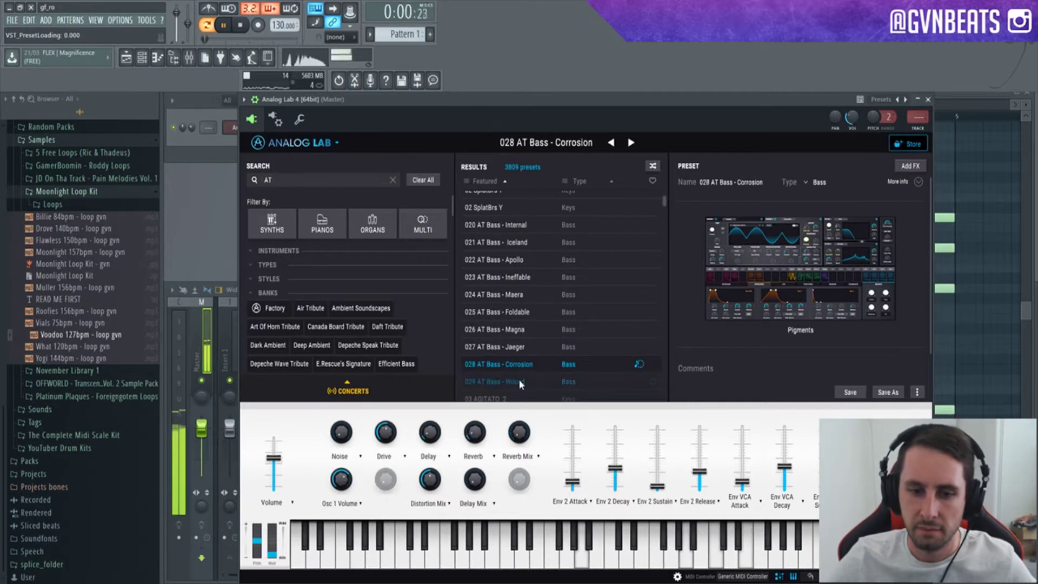
Step: Audition 029 AT Bass - Wound, settle on 020 AT Bass - Internal, and slightly lower the Analog Lab channel's volume
{"action": "left_click", "coordinate": [518, 380]}
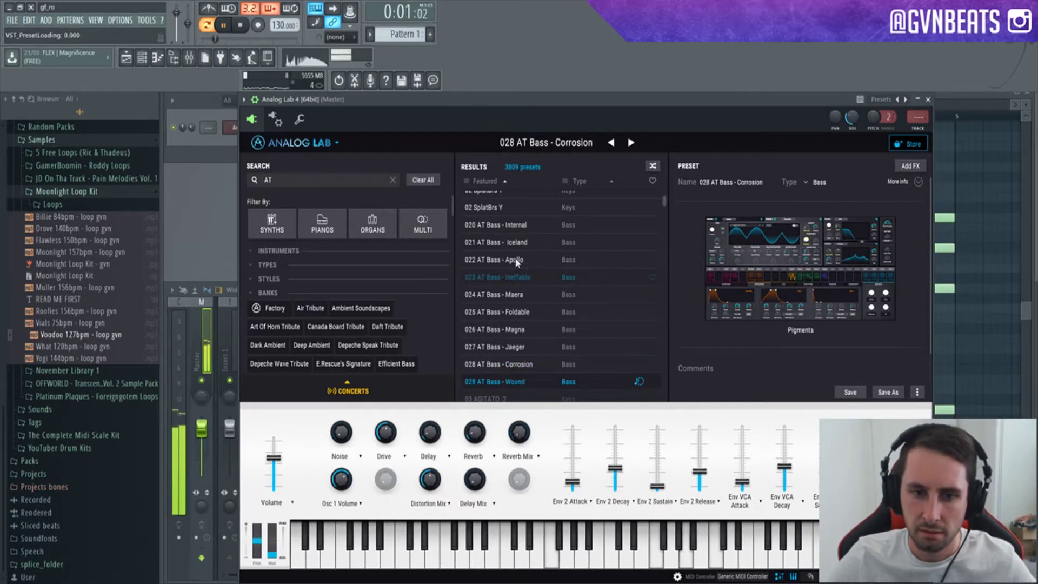
{"action": "left_click", "coordinate": [510, 225]}
{"action": "scroll", "coordinate": [560, 307], "scroll_direction": "down", "scroll_amount": 3}
{"action": "scroll", "coordinate": [560, 307], "scroll_direction": "down", "scroll_amount": 10}
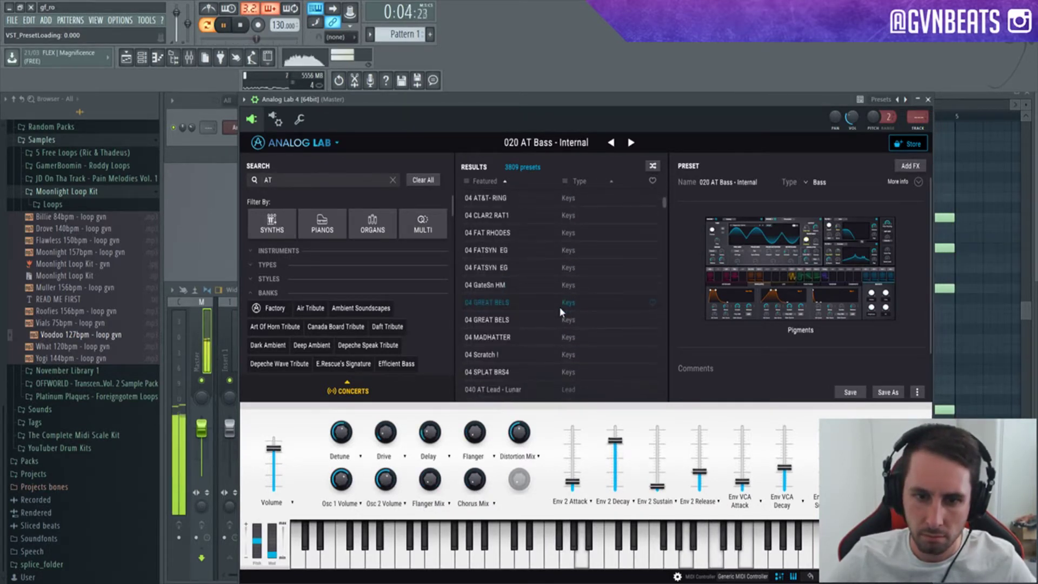
{"action": "left_click_drag", "start_coordinate": [191, 128], "coordinate": [191, 135]}
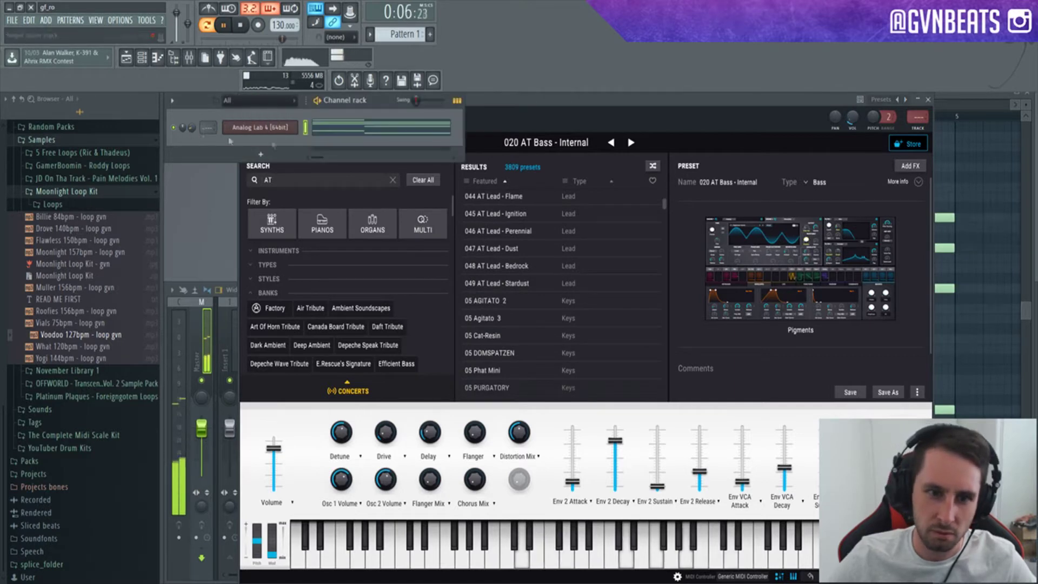
{"action": "left_click", "coordinate": [927, 100]}
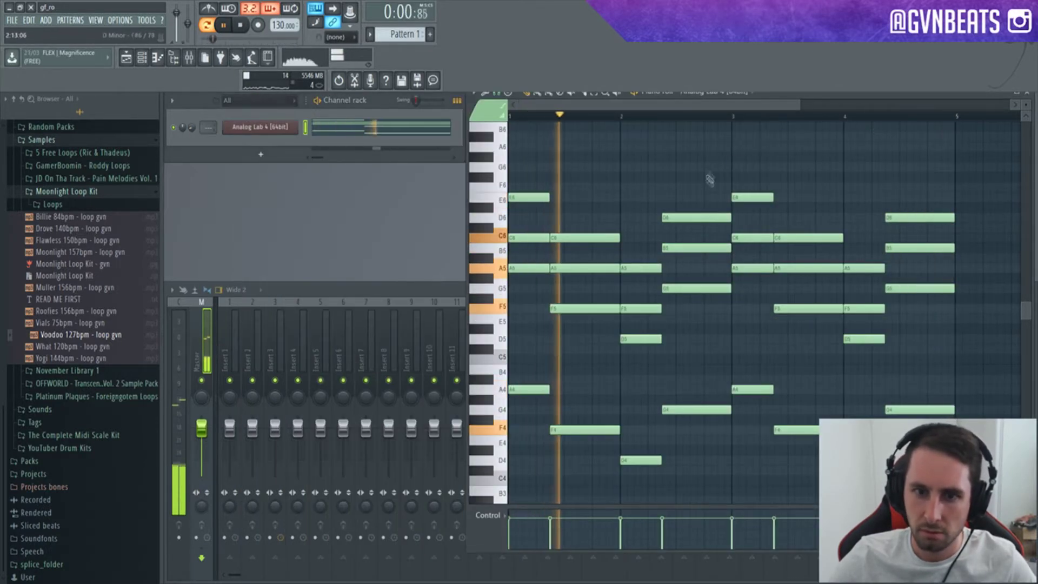
Step: Add a DUNE 3 channel with a sparse melody of A6, B6, A6 and D7, and play it with the chords
{"action": "scroll", "coordinate": [710, 179], "scroll_direction": "up", "scroll_amount": 5}
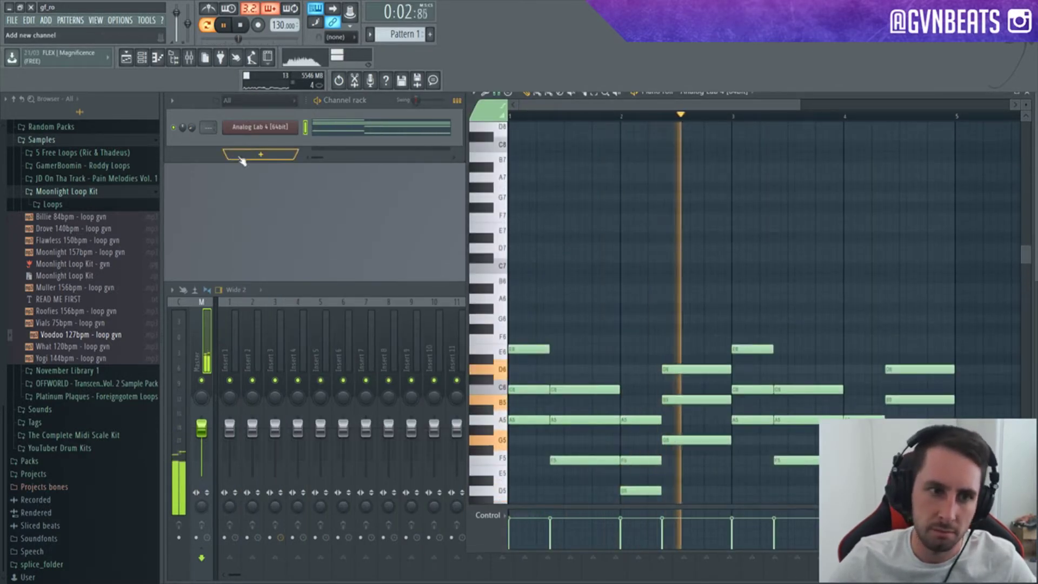
{"action": "left_click", "coordinate": [242, 157]}
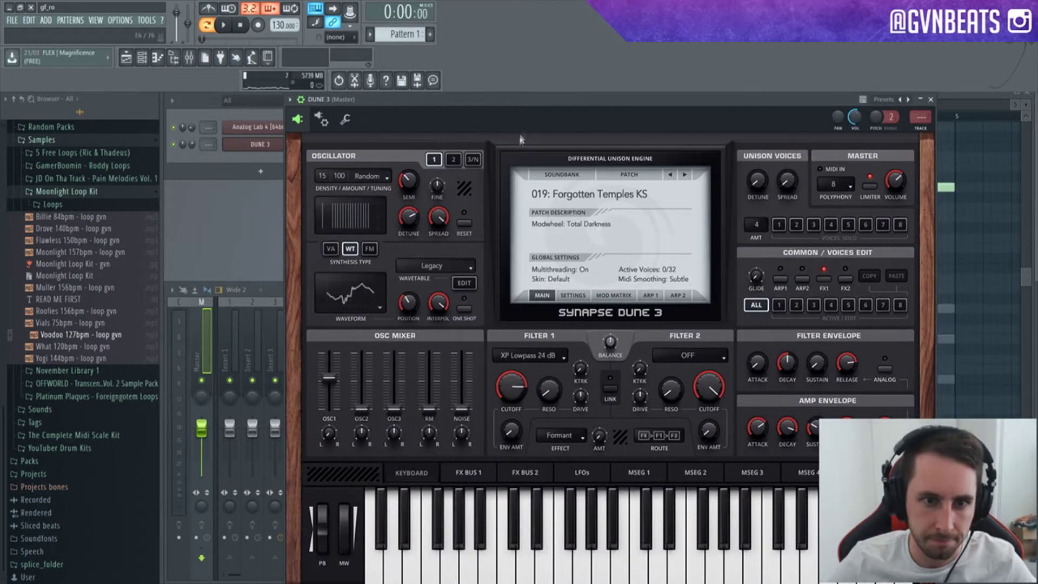
{"action": "left_click", "coordinate": [211, 167]}
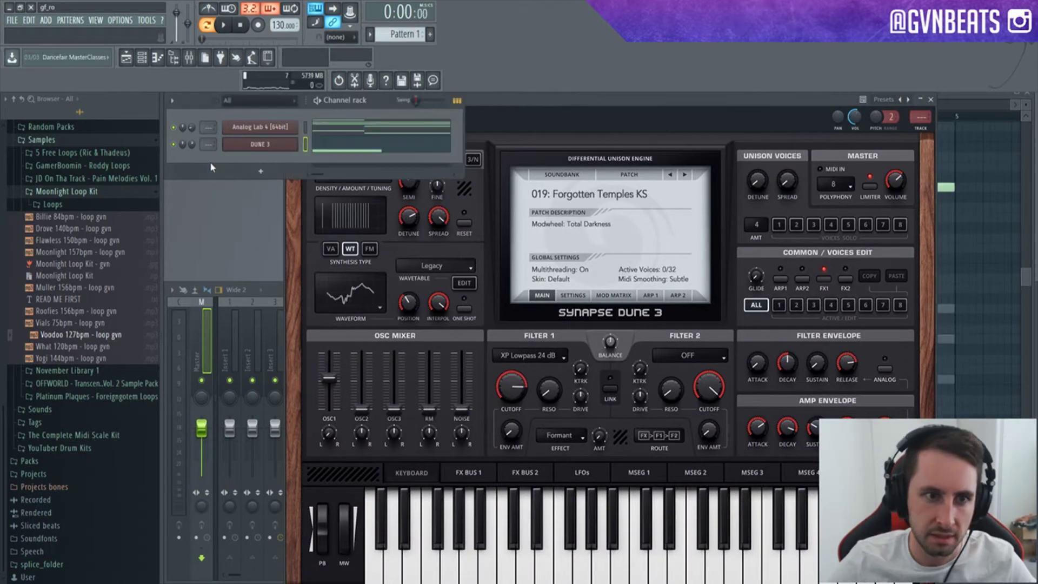
{"action": "key", "text": "space"}
{"action": "left_click", "coordinate": [358, 149]}
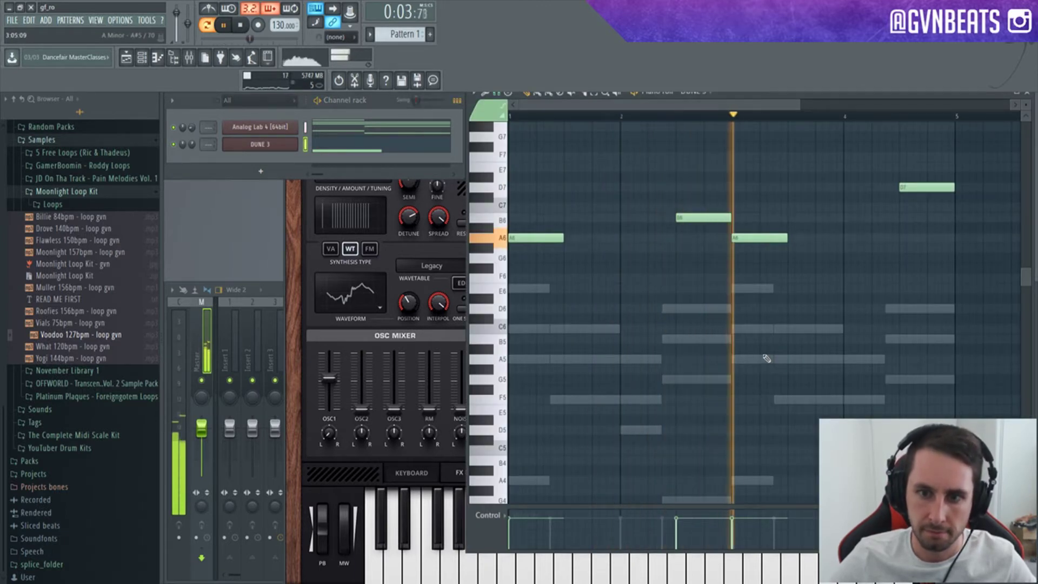
{"action": "key", "text": "space"}
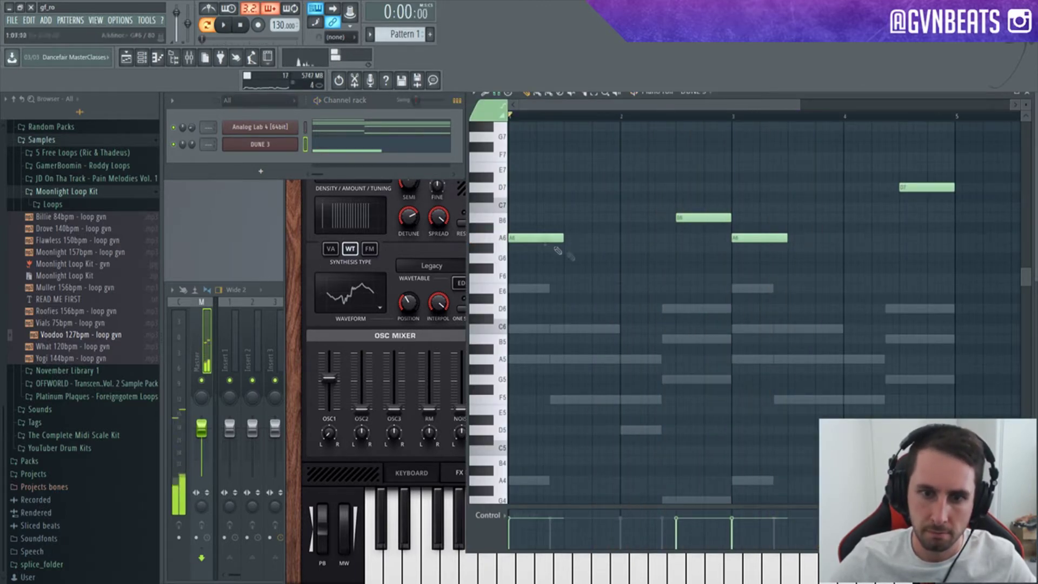
{"action": "key", "text": "space"}
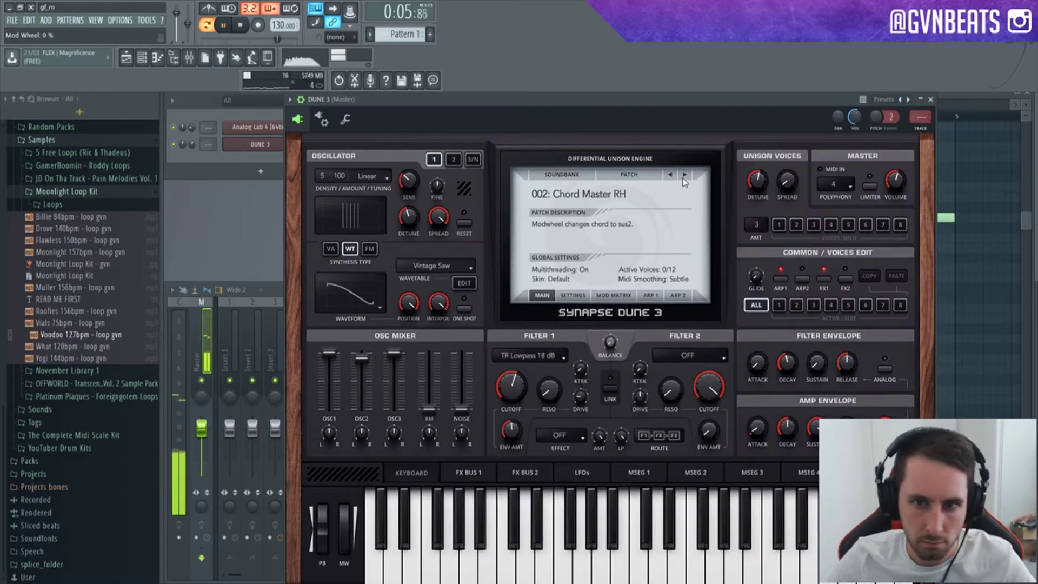
Step: Audition the DUNE 3 patches 003 Chord Night RnB MK and 004 Chordscape RH while the loop plays
{"action": "left_click", "coordinate": [683, 177]}
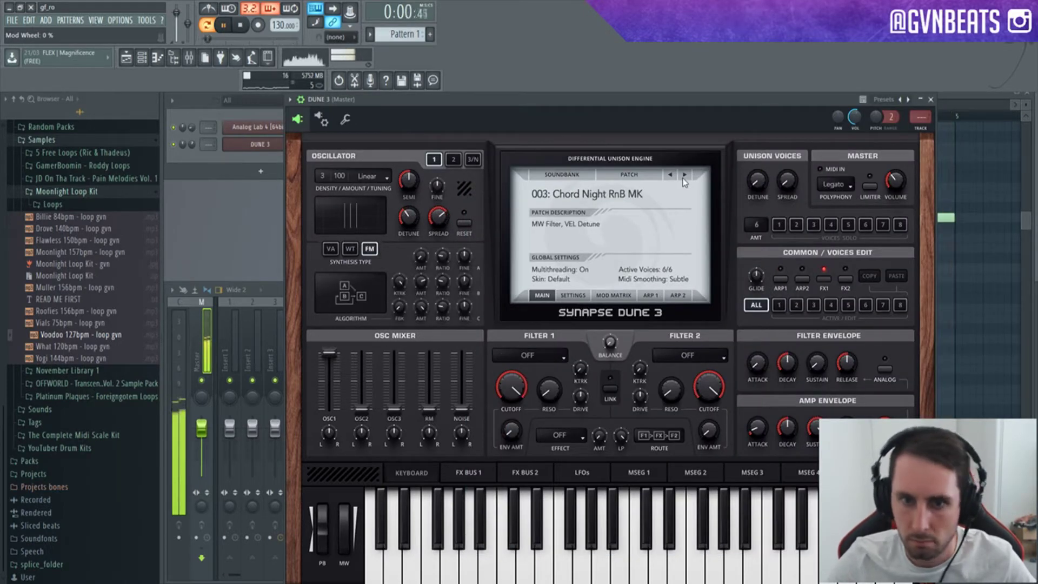
{"action": "left_click", "coordinate": [684, 175]}
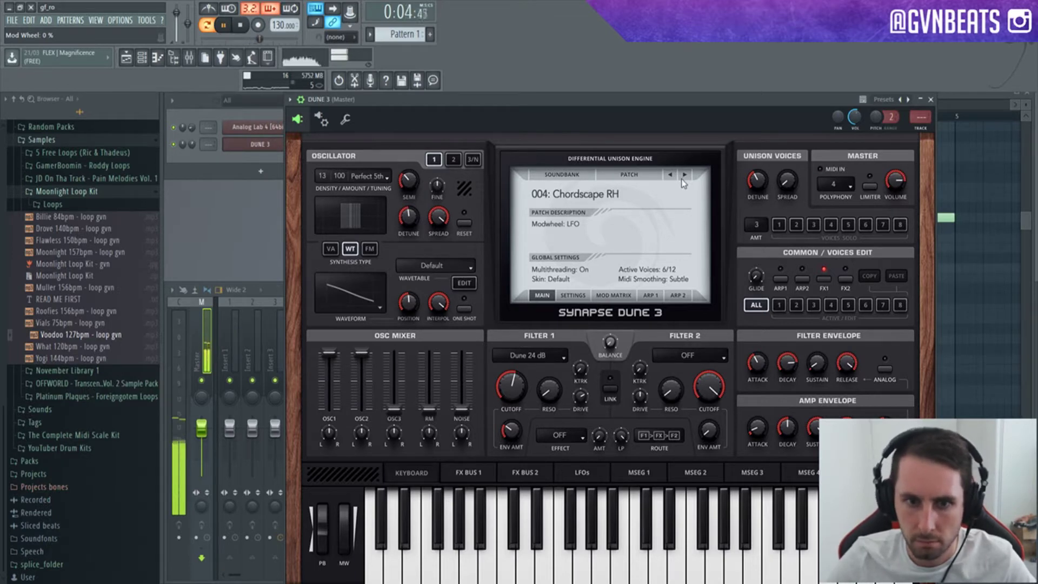
{"action": "left_click", "coordinate": [930, 99]}
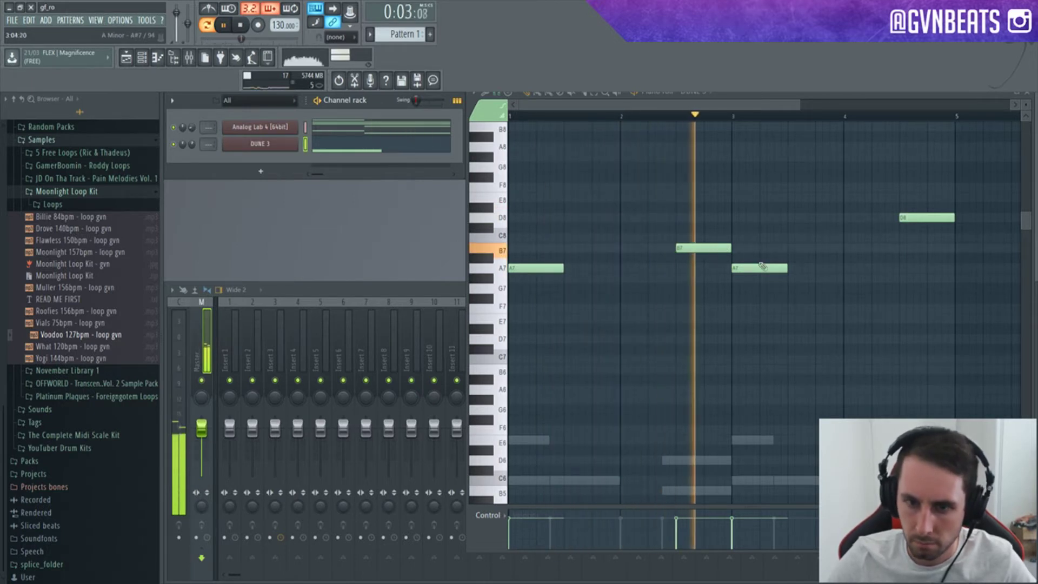
Step: Raise the melody note at the end of bar 2 to C8 and play the loop
{"action": "key", "text": "space"}
{"action": "left_click_drag", "start_coordinate": [682, 249], "coordinate": [682, 238]}
{"action": "key", "text": "space"}
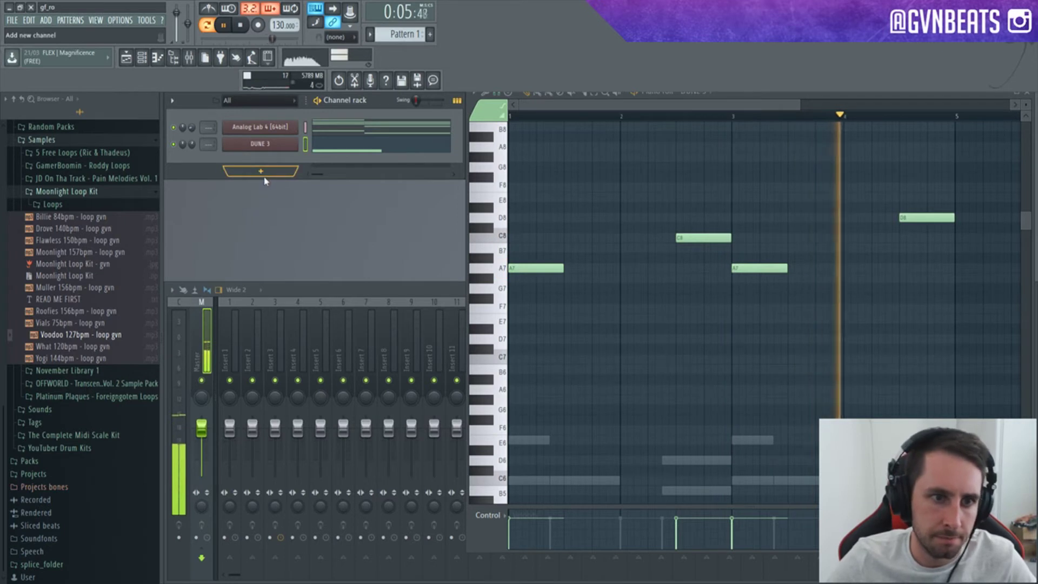
Step: Set the project tempo to 140 BPM and listen to the loop at that speed
{"action": "key", "text": "space"}
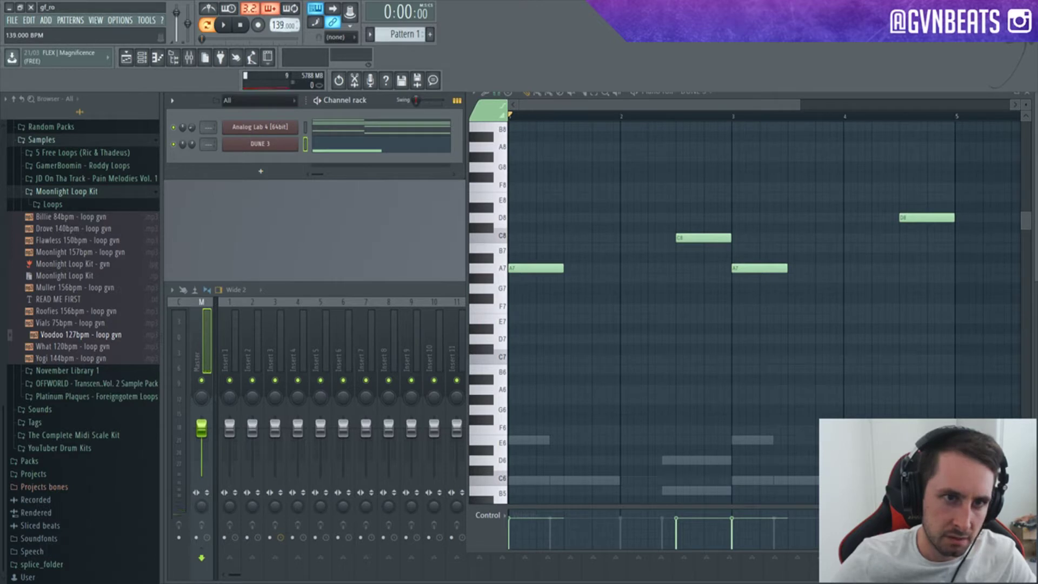
{"action": "key", "text": "space"}
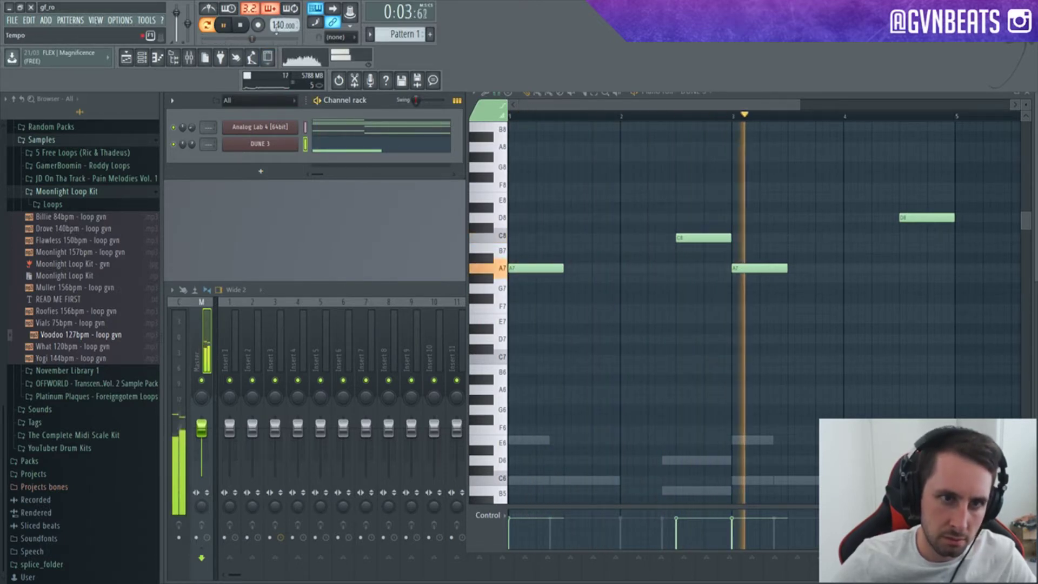
{"action": "key", "text": "space"}
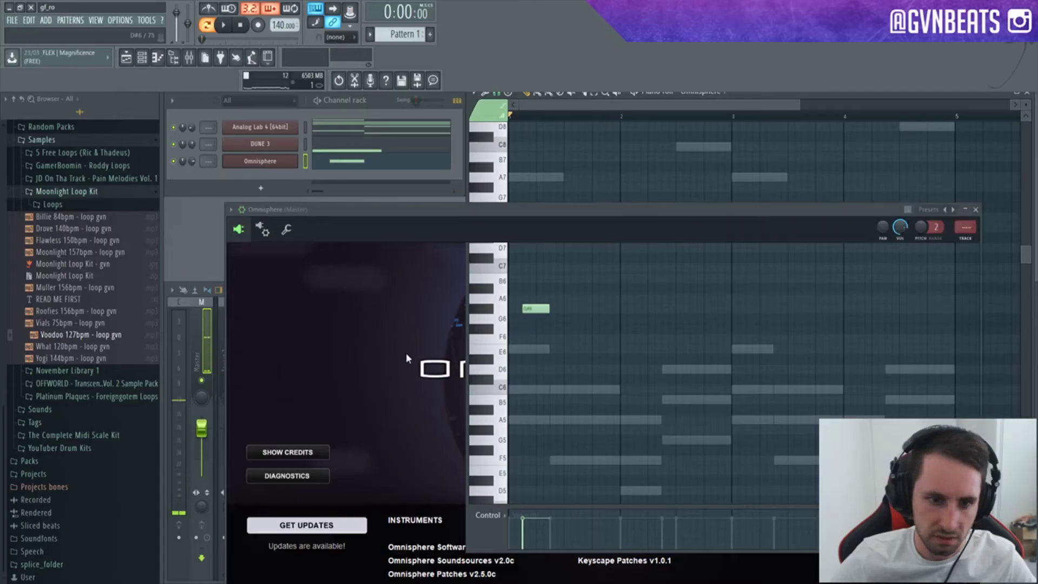
Step: Set up the new Omnisphere channel's patch browser with directory 10022020 and the HZE Dark Waves bank
{"action": "left_click", "coordinate": [405, 353]}
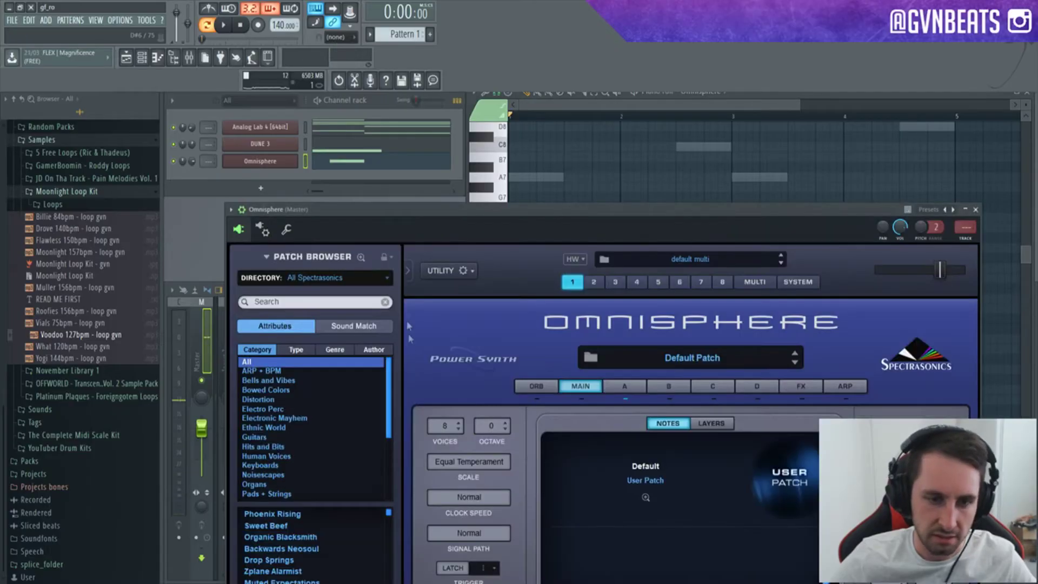
{"action": "left_click_drag", "start_coordinate": [429, 223], "coordinate": [400, 112]}
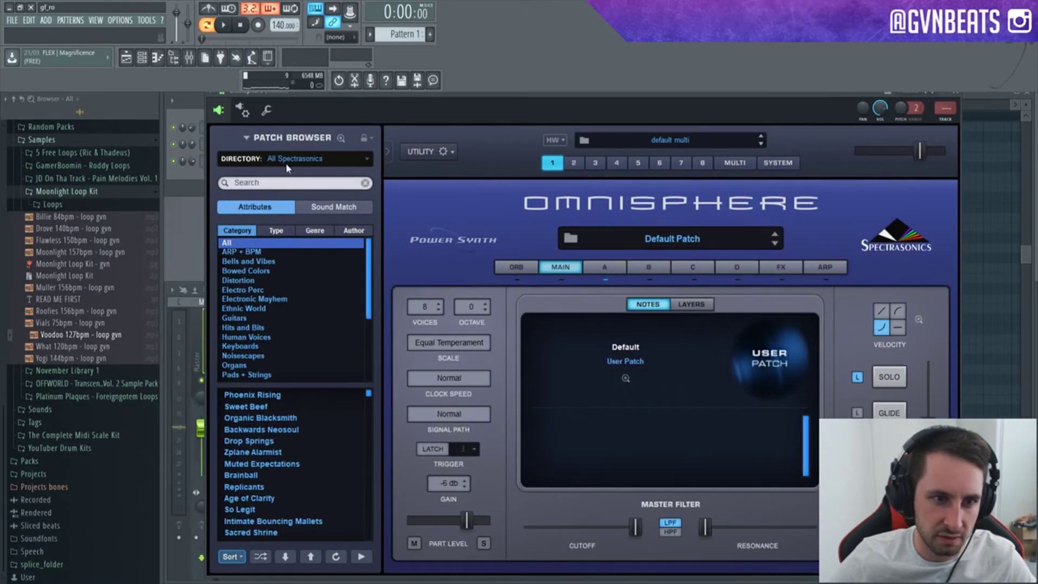
{"action": "left_click", "coordinate": [324, 213]}
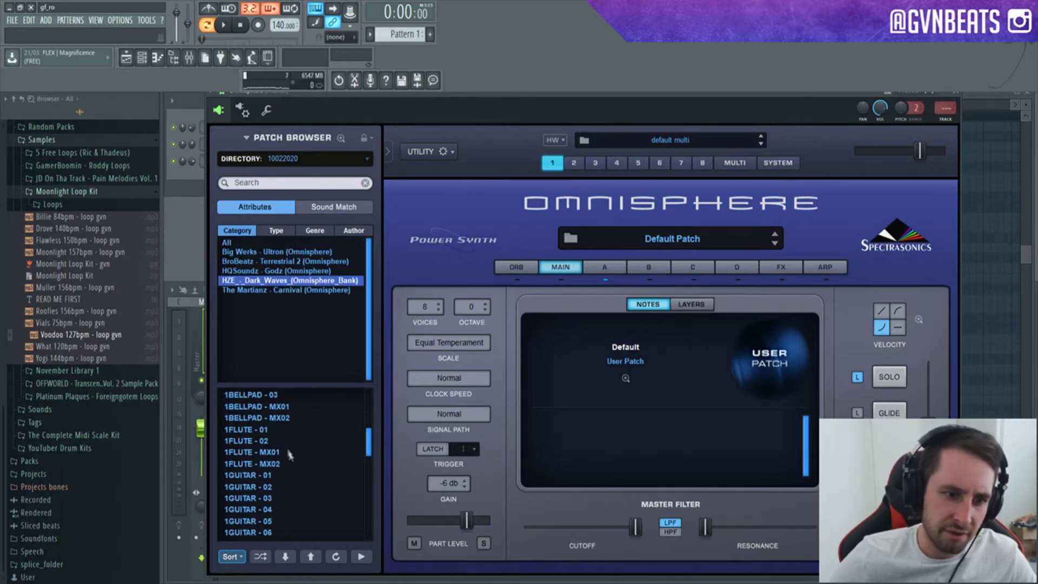
Step: Try the 1BELL - MX01 and 1BELL - 11 patches in the Dark Waves bank, and load 1KEY - MX01
{"action": "scroll", "coordinate": [292, 455], "scroll_direction": "up", "scroll_amount": 1}
{"action": "scroll", "coordinate": [258, 475], "scroll_direction": "up", "scroll_amount": 2}
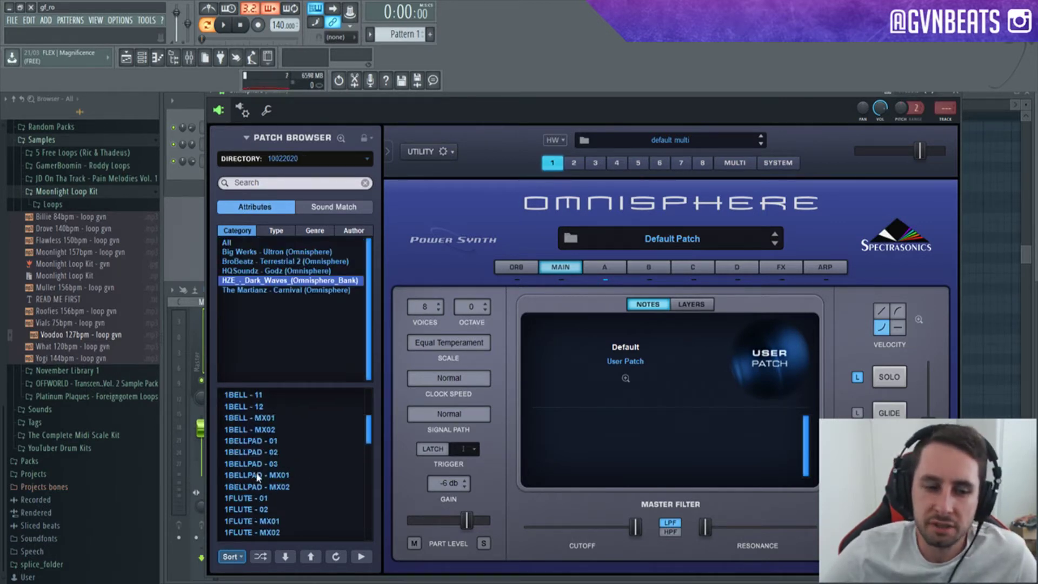
{"action": "left_click", "coordinate": [238, 421]}
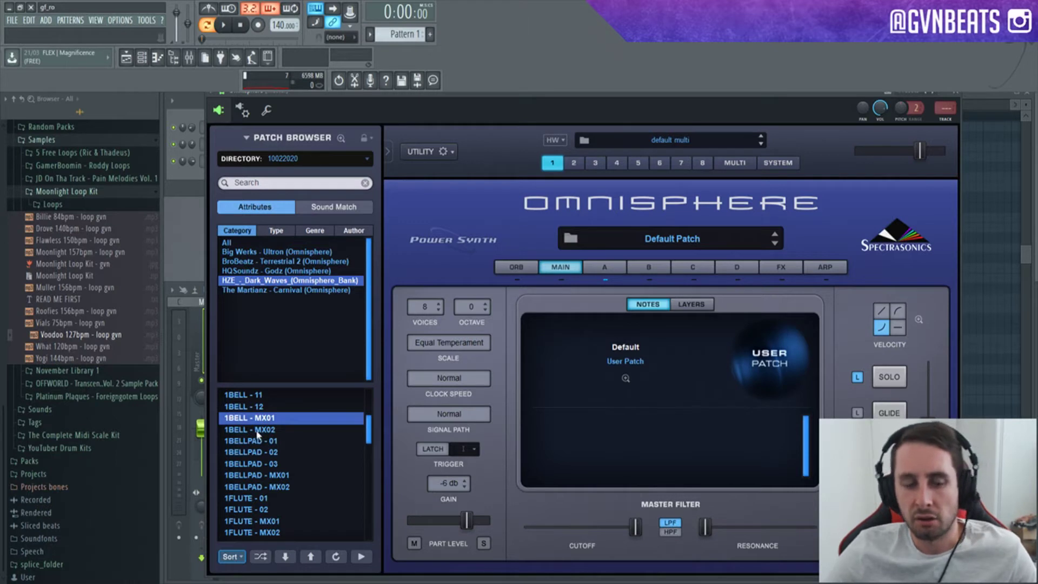
{"action": "key", "text": "Up"}
{"action": "key", "text": "Up"}
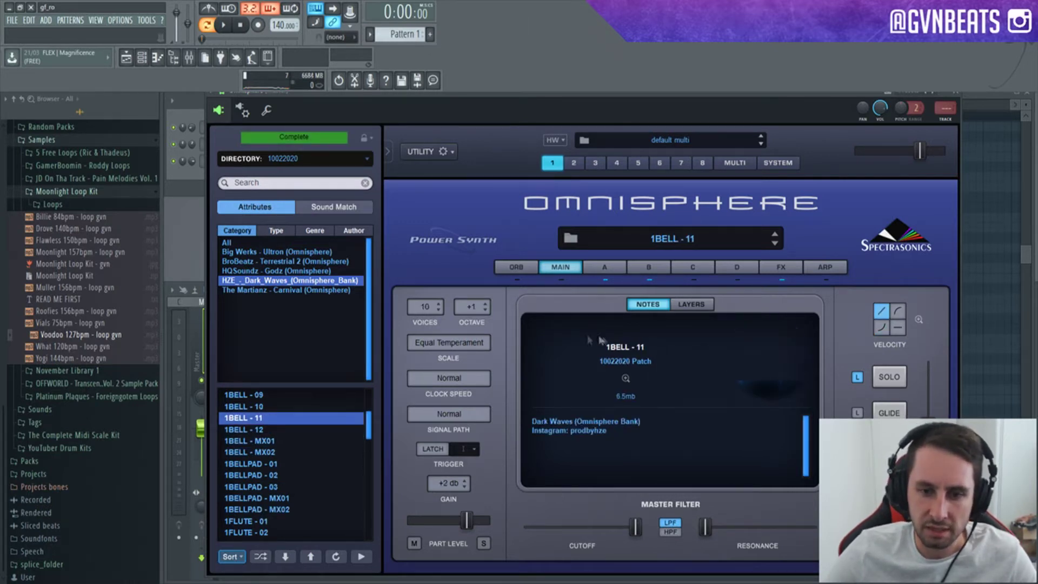
{"action": "scroll", "coordinate": [307, 454], "scroll_direction": "down", "scroll_amount": 4}
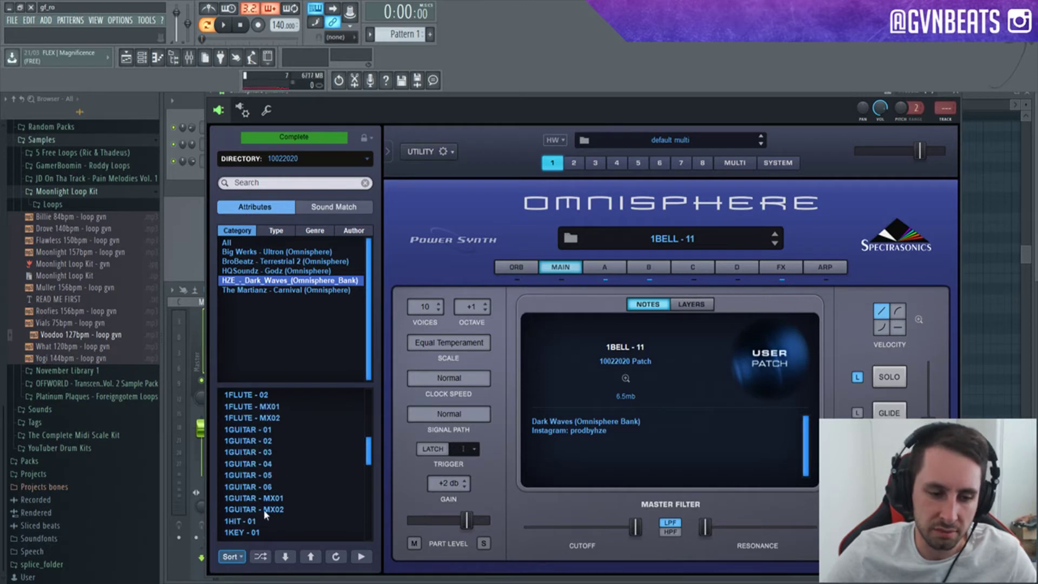
{"action": "scroll", "coordinate": [264, 509], "scroll_direction": "down", "scroll_amount": 3}
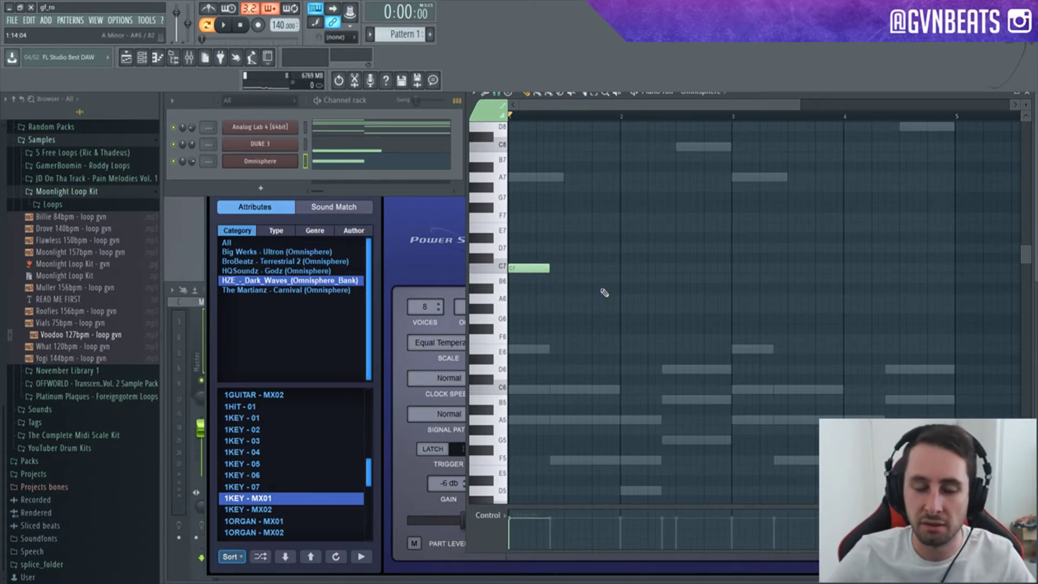
Step: Build the Omnisphere motif in bar 1 from a shortened C7, a short F7 and a longer E7, and play it
{"action": "left_click", "coordinate": [552, 230]}
{"action": "key", "text": "space"}
{"action": "key", "text": "space"}
{"action": "left_click_drag", "start_coordinate": [547, 268], "coordinate": [520, 268]}
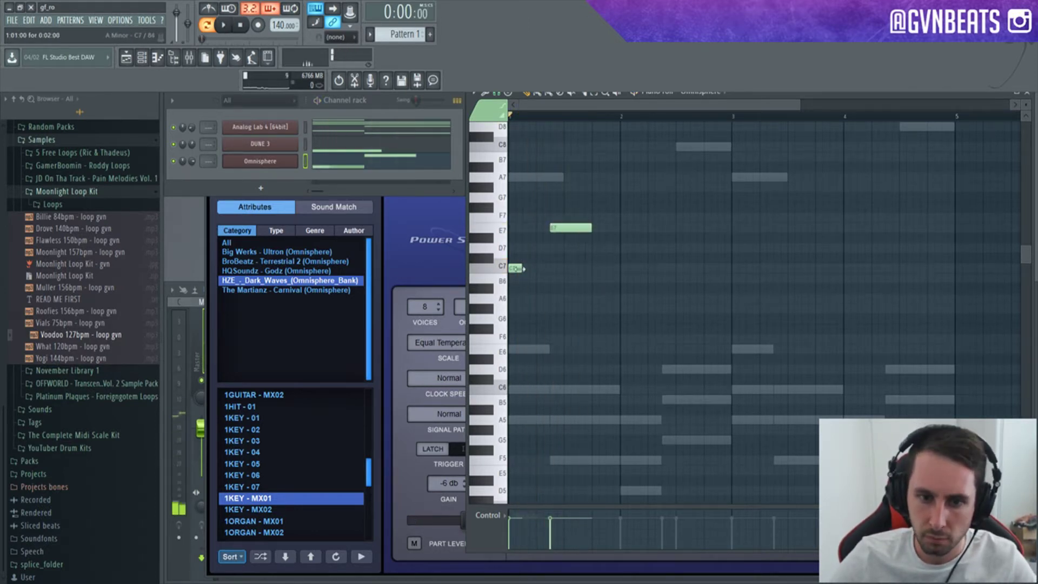
{"action": "left_click", "coordinate": [546, 268]}
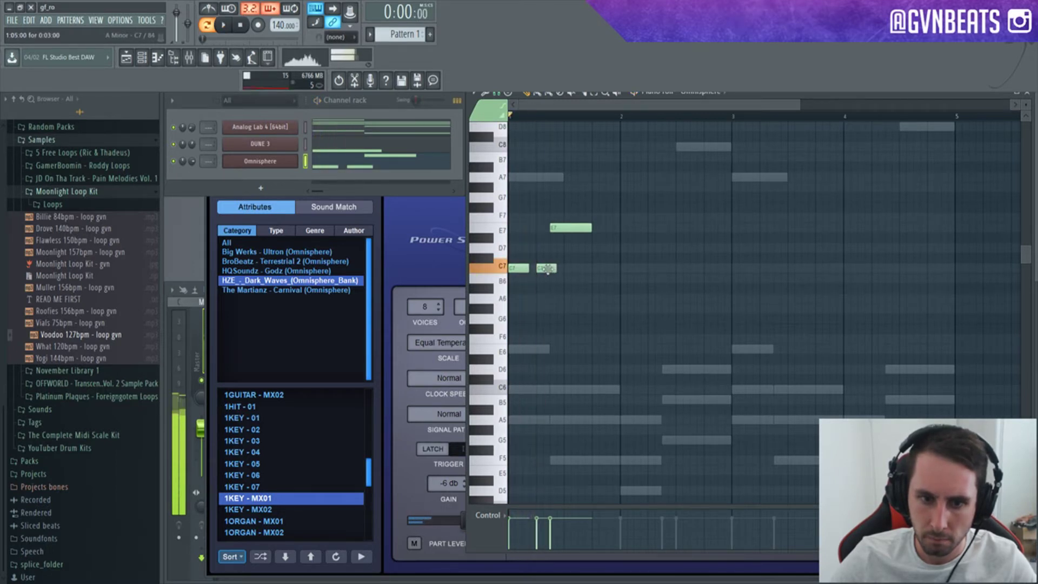
{"action": "left_click_drag", "start_coordinate": [547, 269], "coordinate": [540, 217]}
{"action": "key", "text": "space"}
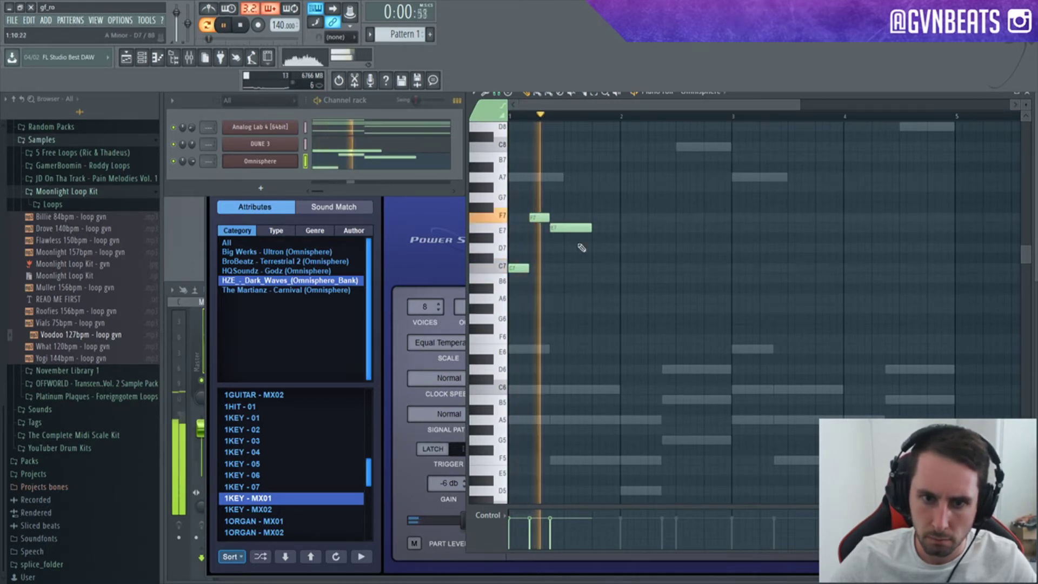
Step: Add a short C7 and a longer D7 at the end of bar 2, with the D7 ending at the bar line
{"action": "left_click", "coordinate": [679, 268]}
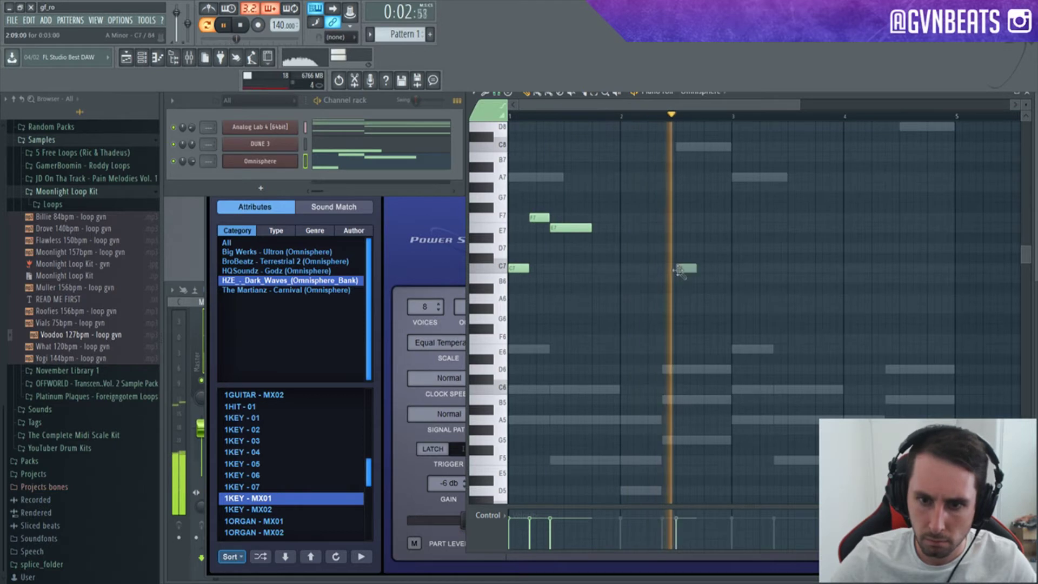
{"action": "key", "text": "space"}
{"action": "left_click", "coordinate": [699, 248]}
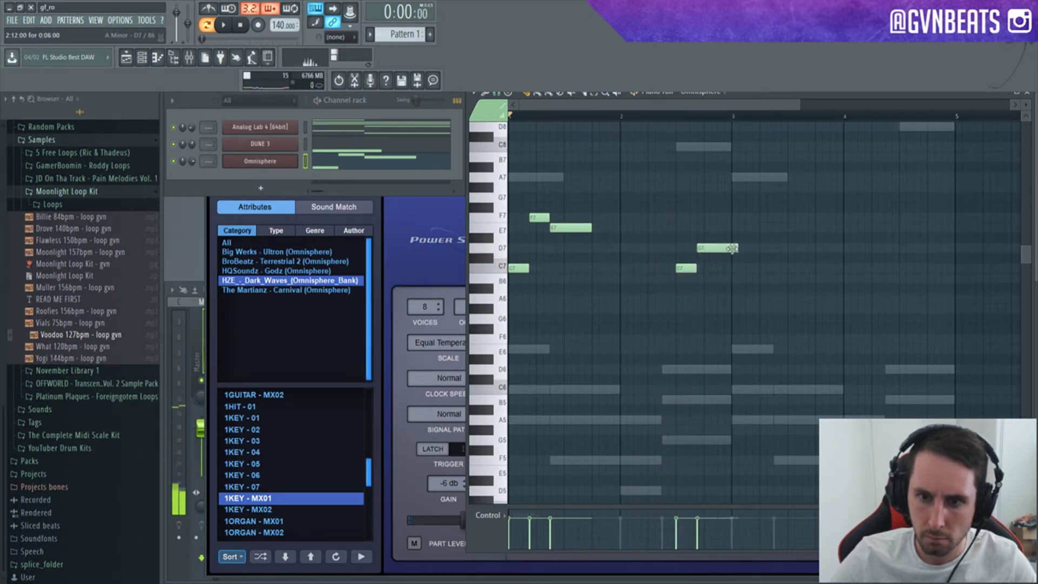
{"action": "left_click_drag", "start_coordinate": [731, 248], "coordinate": [730, 249]}
{"action": "key", "text": "space"}
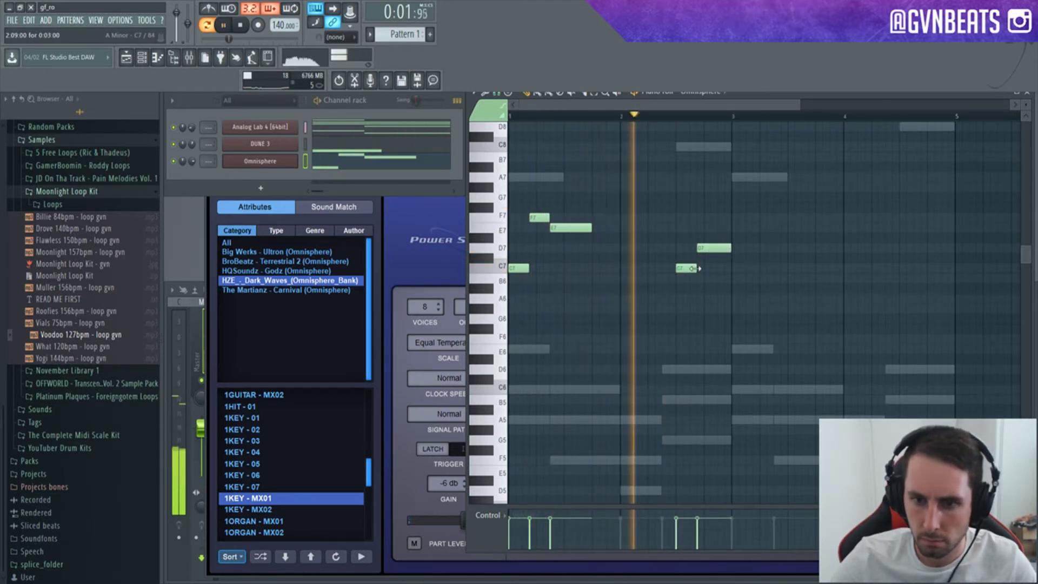
Step: Shorten the C7 near the end of bar 2, start the D7 earlier, and duplicate the two-bar melody into bars 3 and 4
{"action": "left_click_drag", "start_coordinate": [697, 269], "coordinate": [743, 309]}
{"action": "key", "text": "ctrl+b"}
{"action": "key", "text": "ctrl+d"}
Step: Vary the copied melody by changing bar 3 to A6, C7 and D7 and raising the C7 in bar 4 to E7
{"action": "key", "text": "space"}
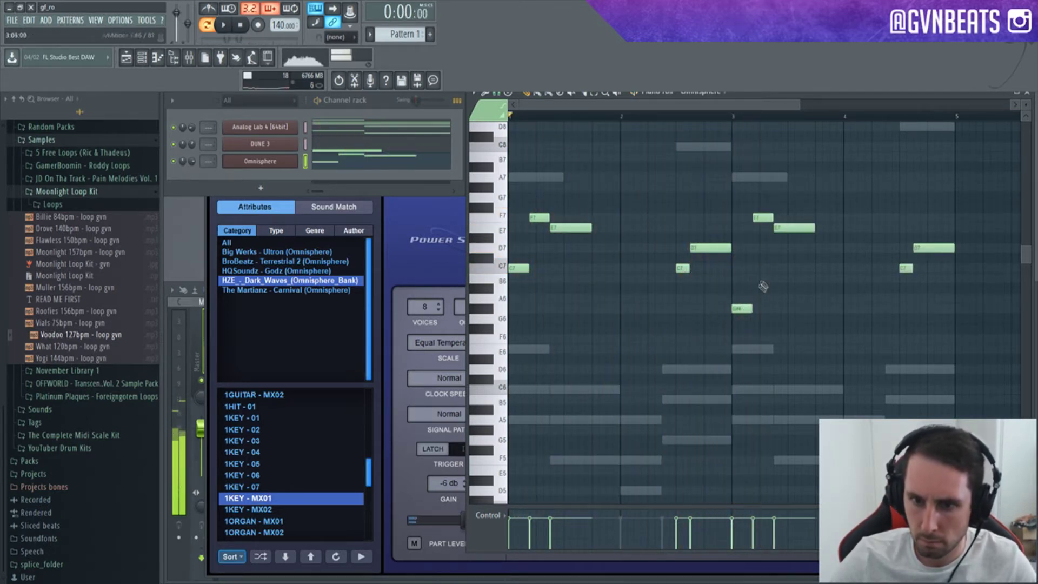
{"action": "key", "text": "space"}
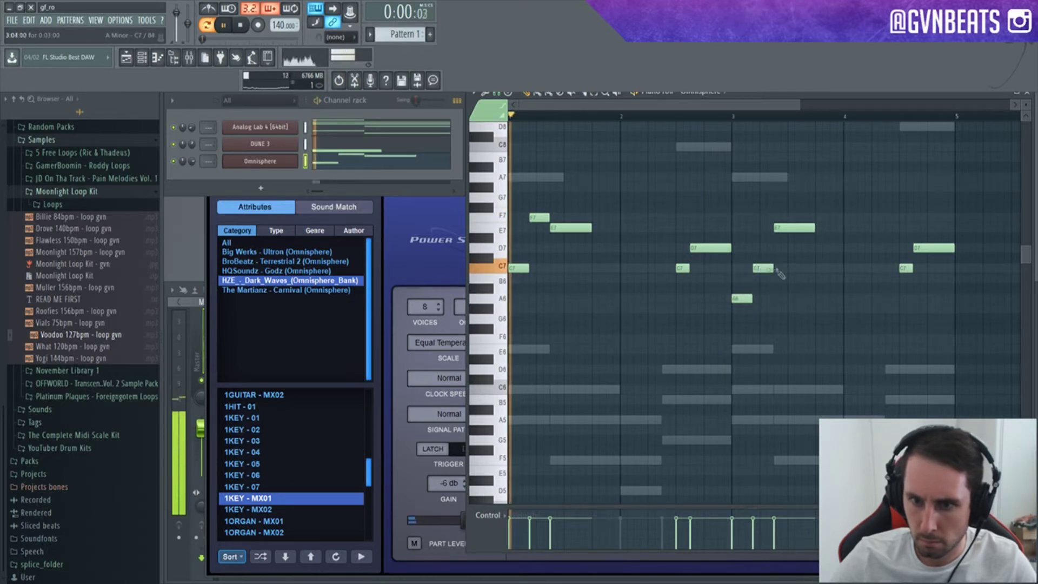
{"action": "left_click_drag", "start_coordinate": [794, 228], "coordinate": [794, 248]}
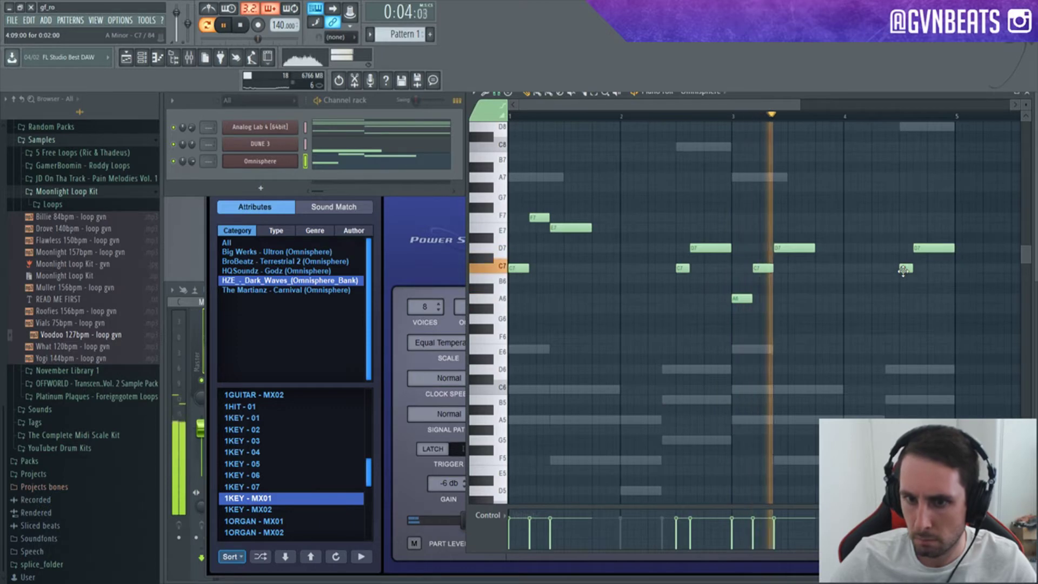
{"action": "left_click_drag", "start_coordinate": [905, 266], "coordinate": [906, 227]}
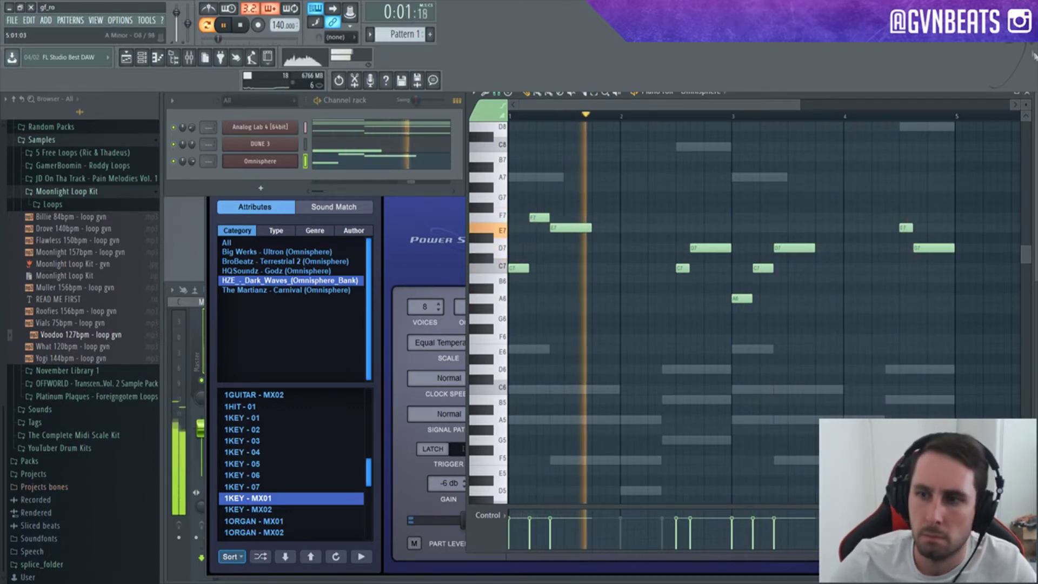
Step: Audition the 1KEY - MX02 and 1PLUCK - 02 patches in Omnisphere, and select 1PLUCK - 01
{"action": "left_click", "coordinate": [294, 323]}
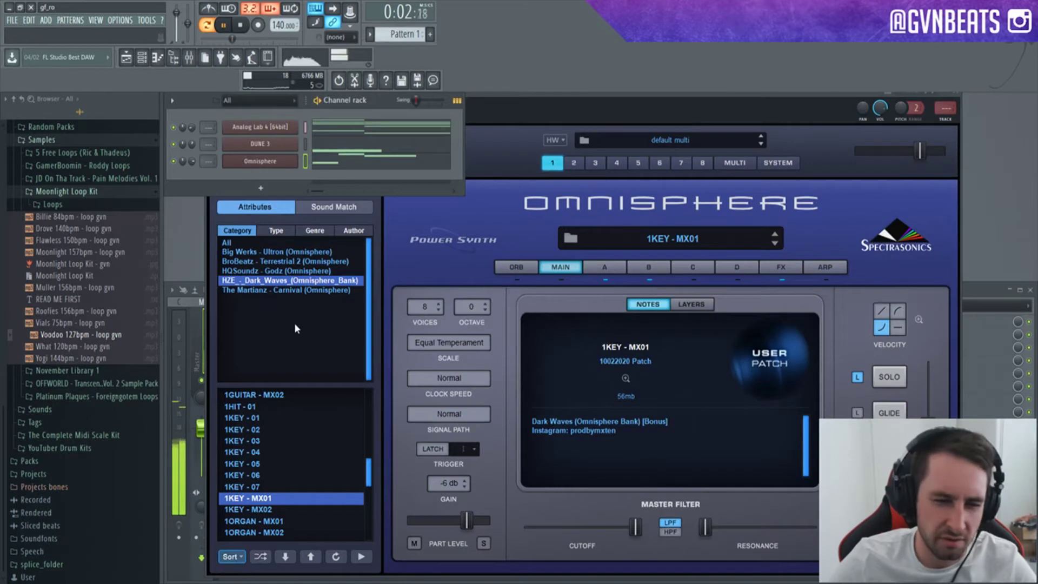
{"action": "left_click", "coordinate": [258, 511]}
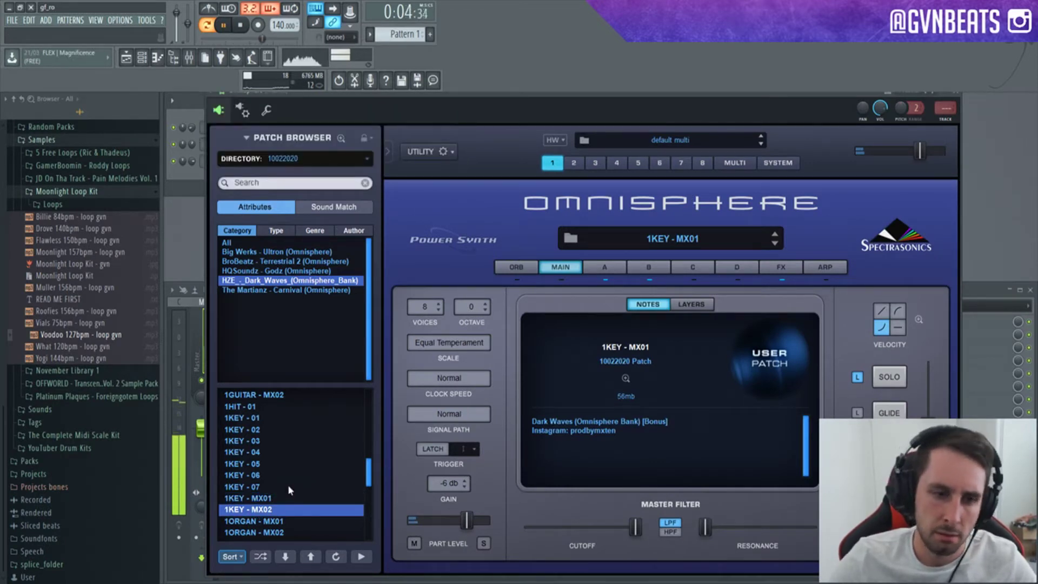
{"action": "left_click_drag", "start_coordinate": [370, 479], "coordinate": [374, 520]}
{"action": "left_click", "coordinate": [249, 465]}
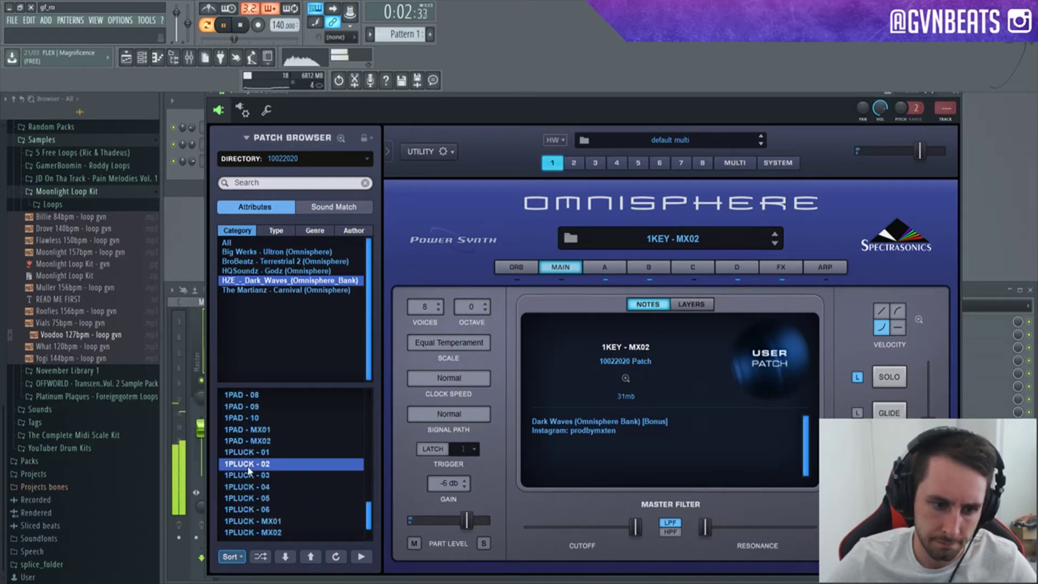
{"action": "left_click", "coordinate": [251, 456]}
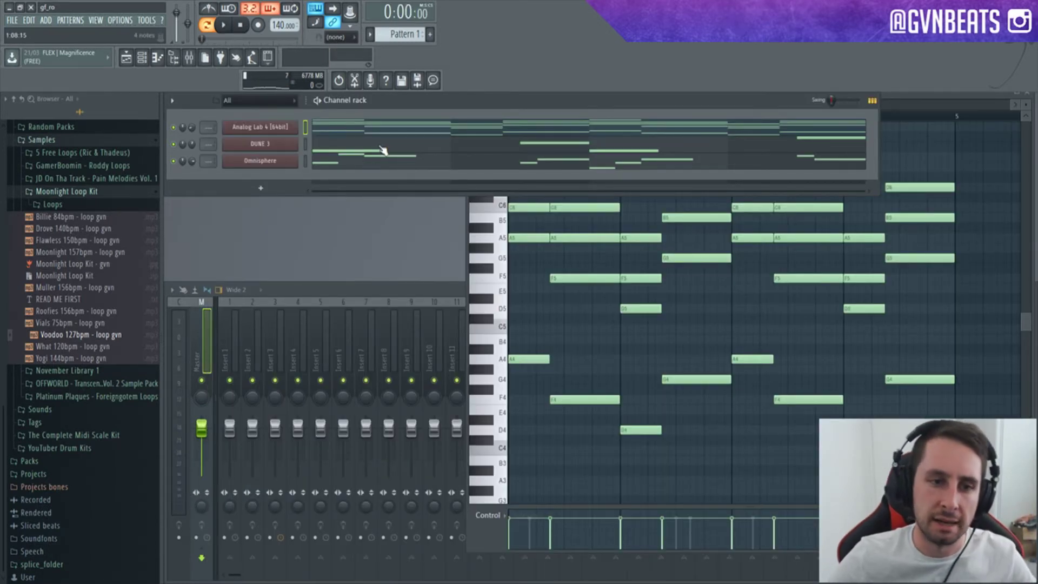
Step: Open the Analog Lab chord notes, solo that channel and play the progression
{"action": "left_click", "coordinate": [389, 130]}
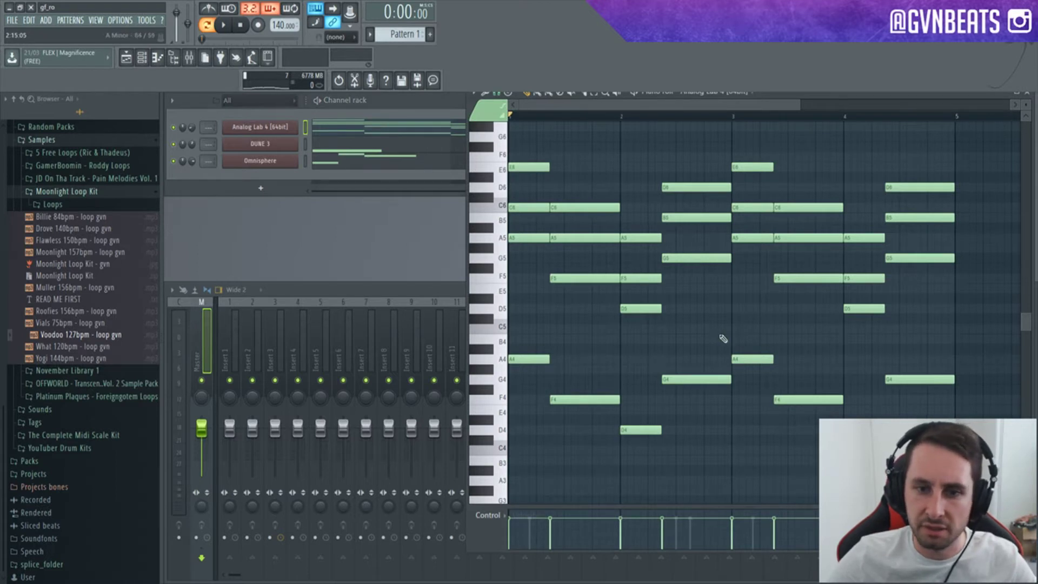
{"action": "scroll", "coordinate": [723, 339], "scroll_direction": "up", "scroll_amount": 3}
{"action": "left_click", "coordinate": [178, 133]}
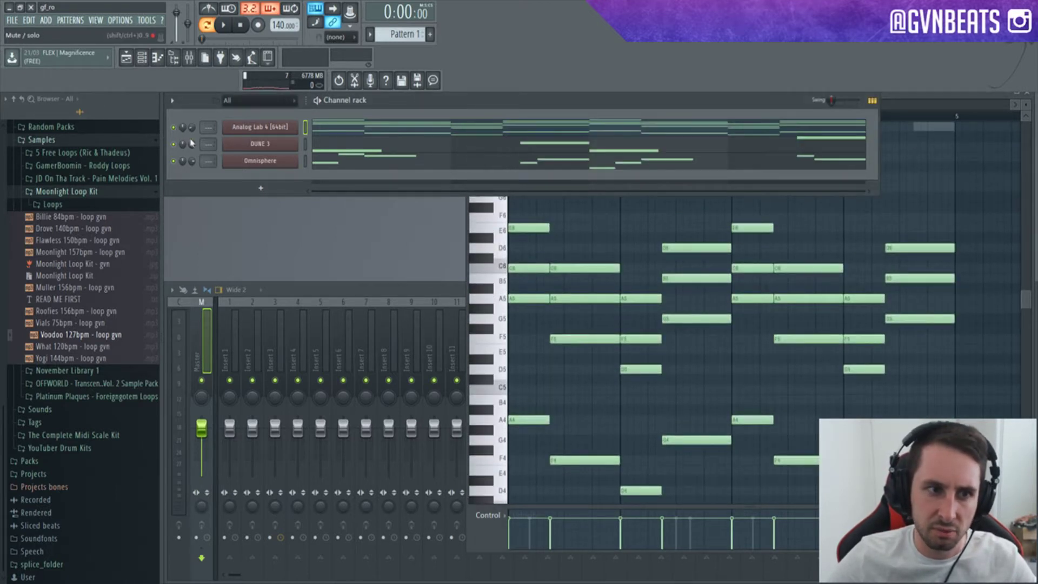
{"action": "left_click", "coordinate": [694, 390]}
{"action": "key", "text": "space"}
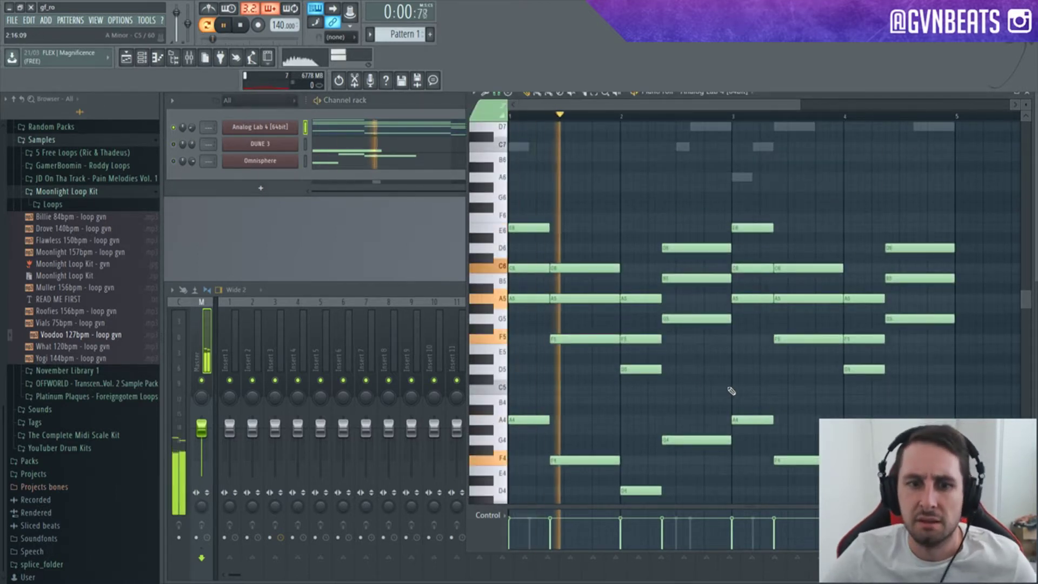
{"action": "key", "text": "space"}
Step: Raise the inner C6, A5, F5 and B5 chord notes in bars 1 and 2 by one octave, and play
{"action": "scroll", "coordinate": [546, 282], "scroll_direction": "up", "scroll_amount": 3}
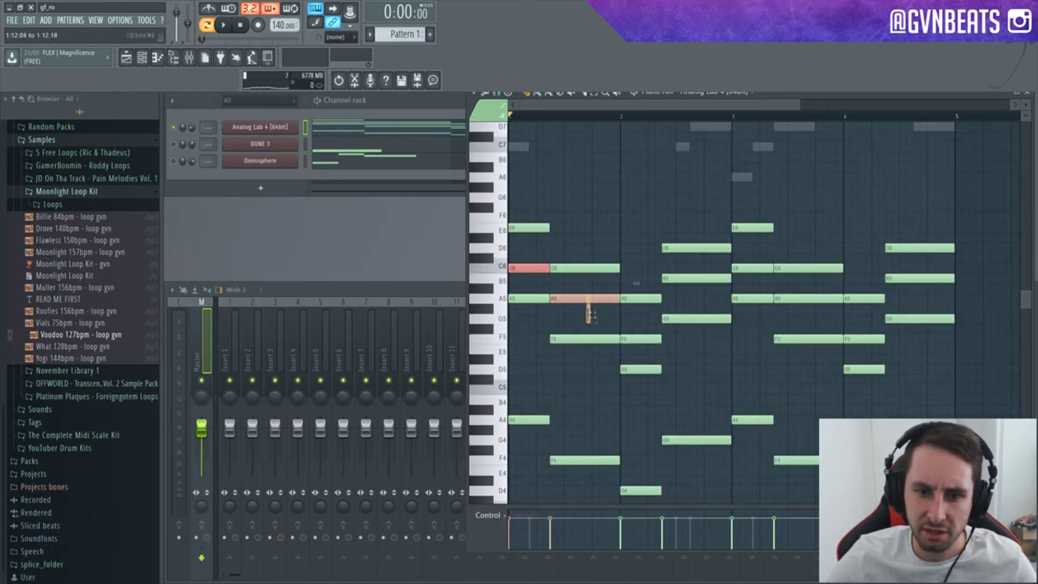
{"action": "key", "text": "ctrl+Up"}
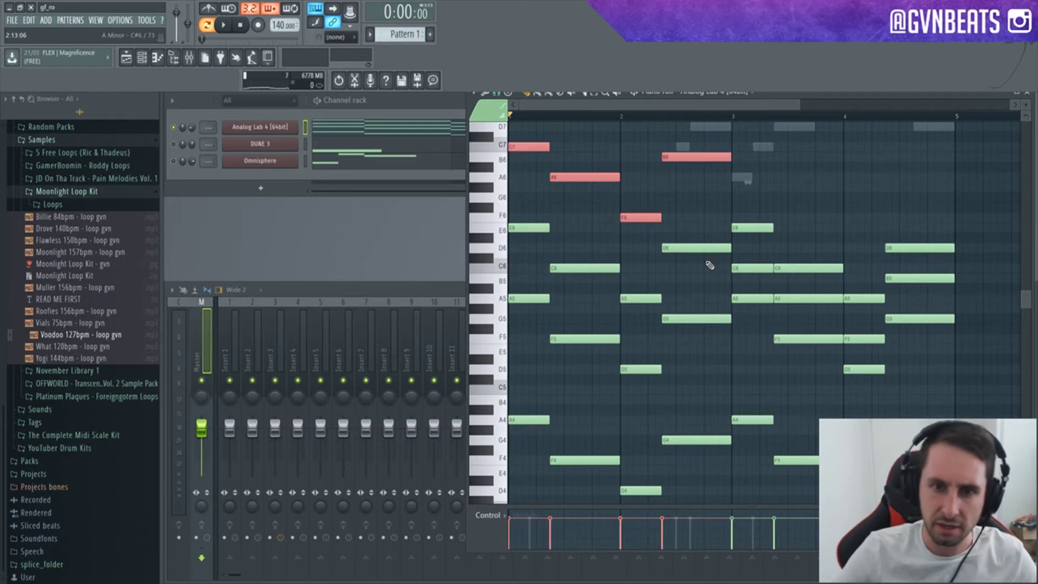
{"action": "key", "text": "space"}
Step: Raise the matching C6, A5, F5 and B5 chord notes in bars 3 and 4 by one octave
{"action": "left_click_drag", "start_coordinate": [747, 290], "coordinate": [761, 255]}
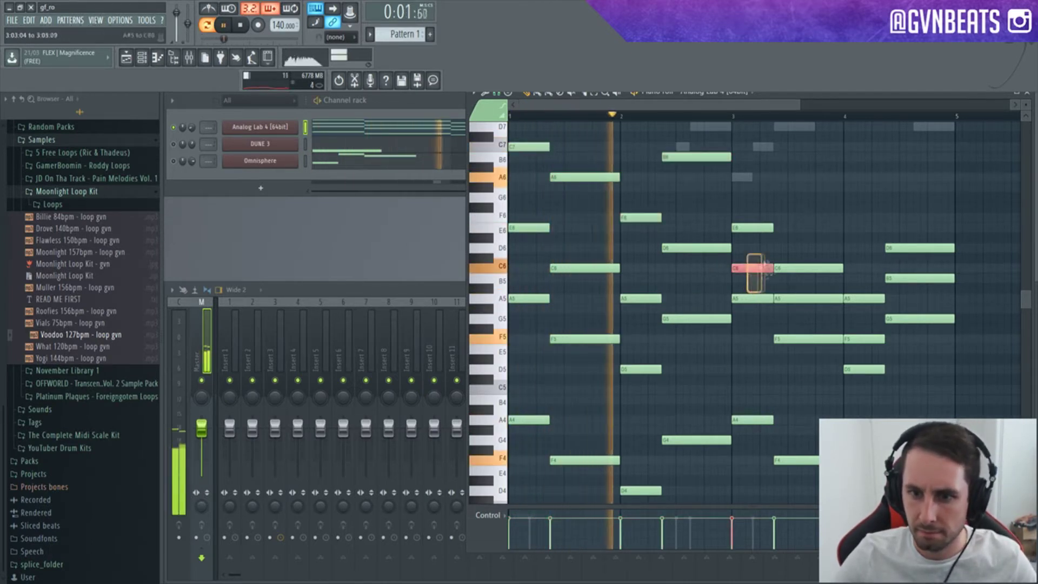
{"action": "left_click_drag", "start_coordinate": [809, 316], "coordinate": [823, 286]}
{"action": "left_click", "coordinate": [864, 339], "text": "ctrl+shift"}
{"action": "left_click", "coordinate": [918, 278], "text": "ctrl+shift"}
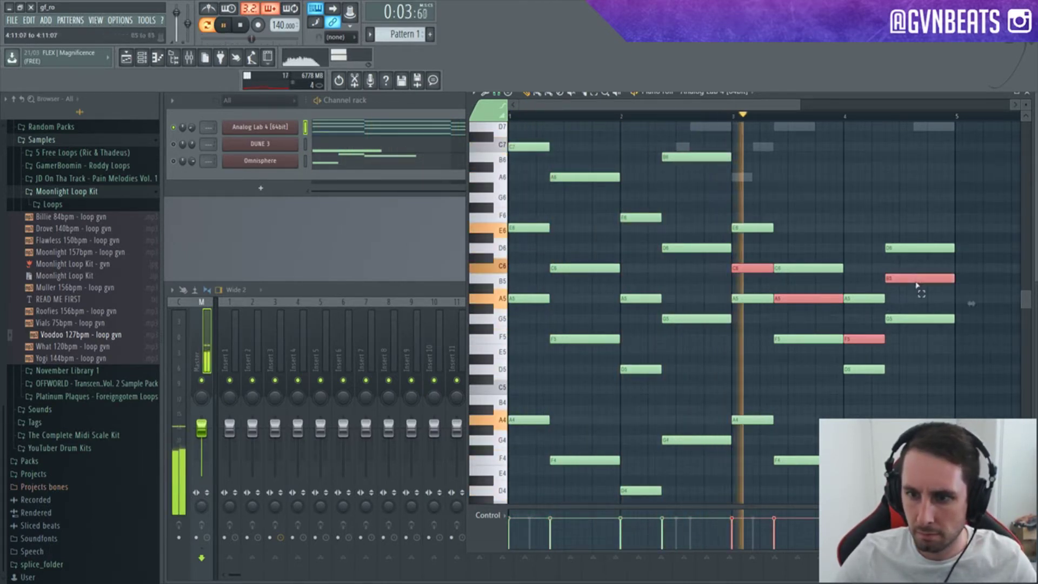
{"action": "key", "text": "ctrl+Up"}
{"action": "left_click", "coordinate": [918, 306]}
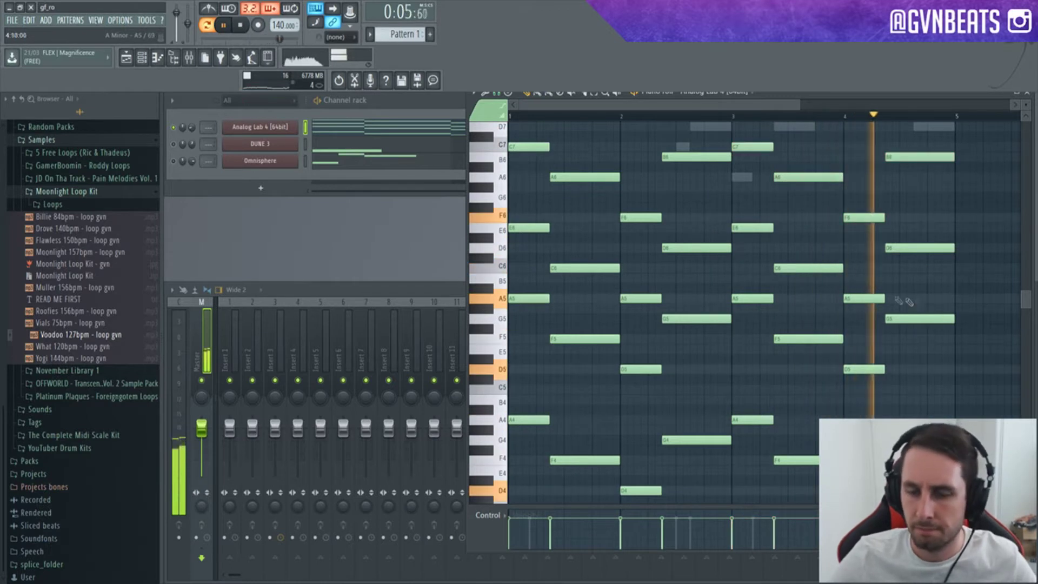
Step: Stop playback and examine the DUNE 3 melody notes against the other layers
{"action": "left_click", "coordinate": [215, 185]}
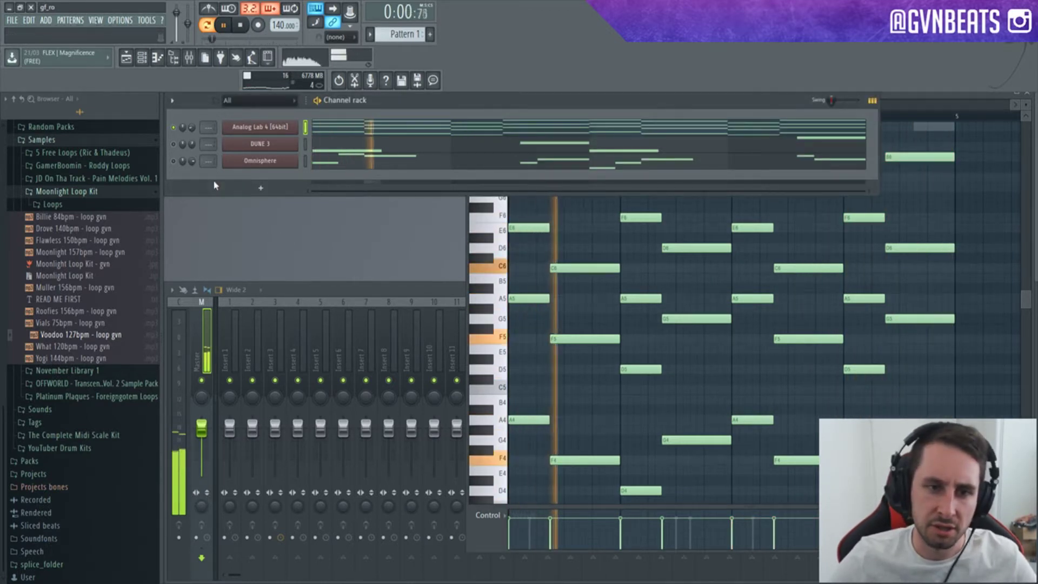
{"action": "key", "text": "space"}
{"action": "left_click", "coordinate": [574, 338]}
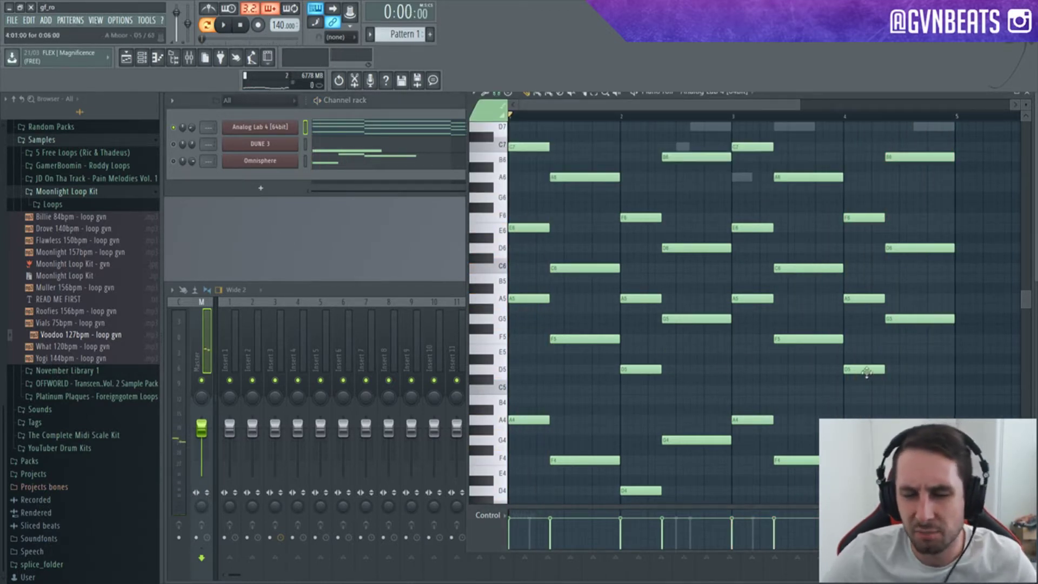
{"action": "left_click", "coordinate": [448, 151]}
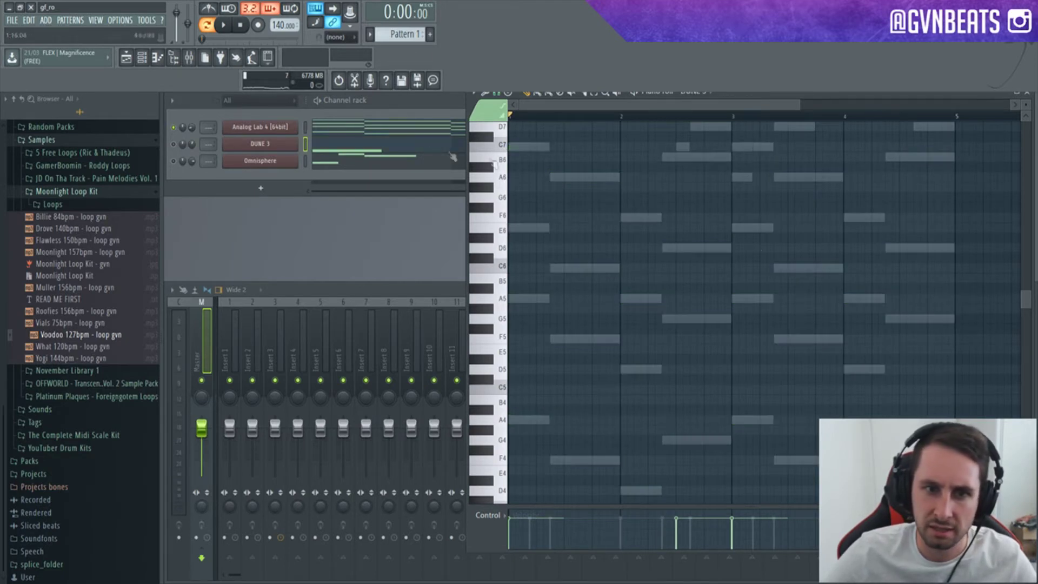
{"action": "scroll", "coordinate": [816, 326], "scroll_direction": "up", "scroll_amount": 5}
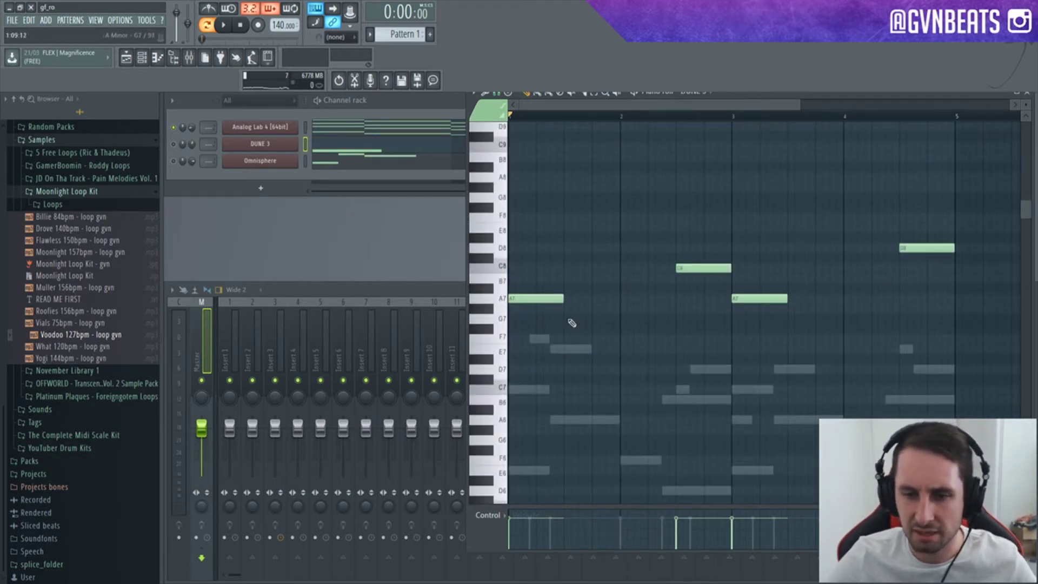
Step: Play the Omnisphere melody soloed, and re-enable all three channels to hear the full loop
{"action": "left_click", "coordinate": [214, 186]}
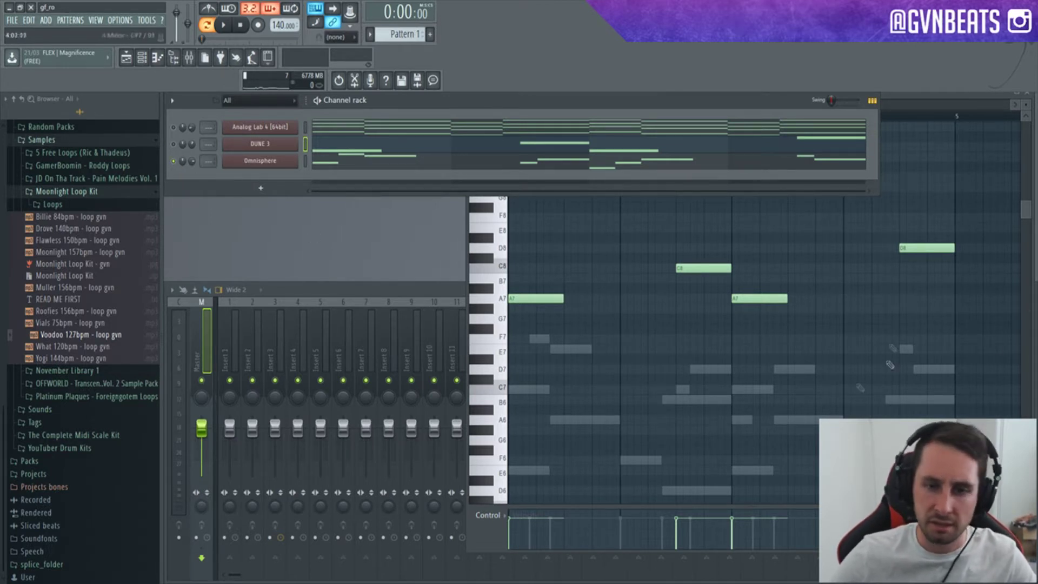
{"action": "left_click", "coordinate": [552, 163]}
{"action": "key", "text": "space"}
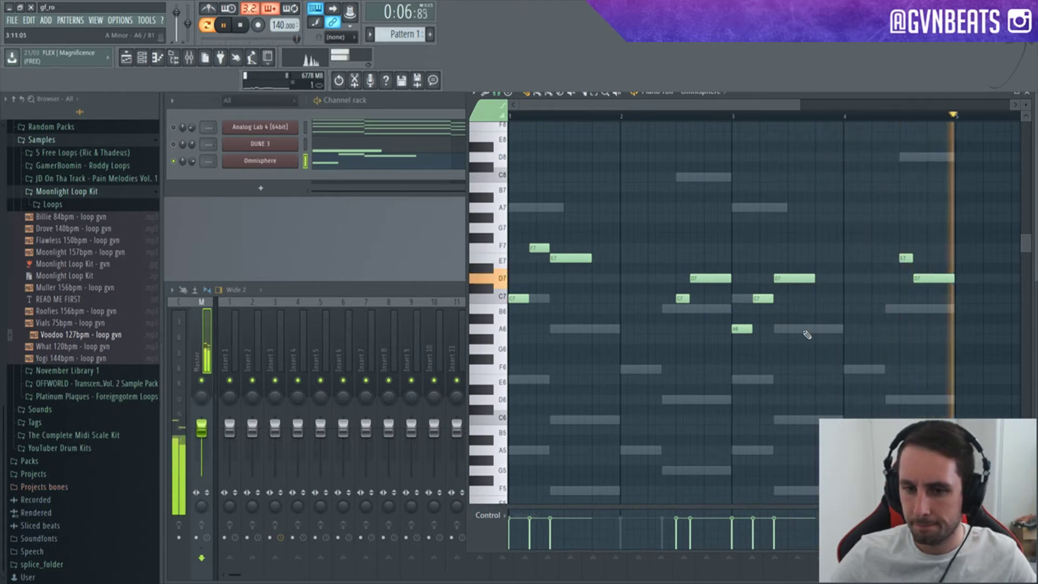
{"action": "key", "text": "space"}
{"action": "left_click", "coordinate": [174, 162]}
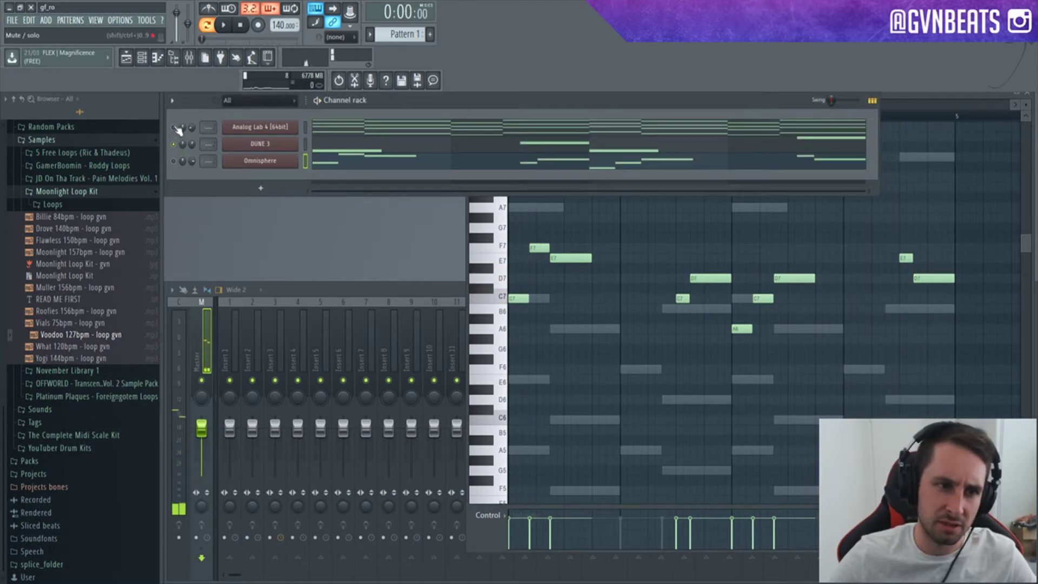
{"action": "key", "text": "space"}
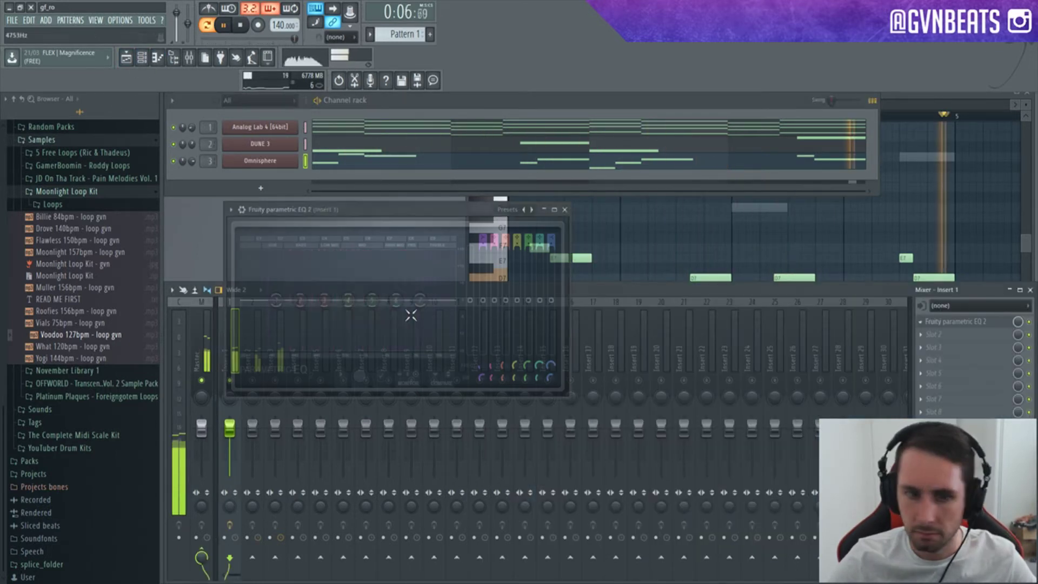
Step: Carve a broad midrange dip in Insert 1's Fruity parametric EQ 2 with band 4 deepest, and close the EQ
{"action": "left_click_drag", "start_coordinate": [348, 301], "coordinate": [344, 319]}
{"action": "left_click_drag", "start_coordinate": [372, 301], "coordinate": [317, 303]}
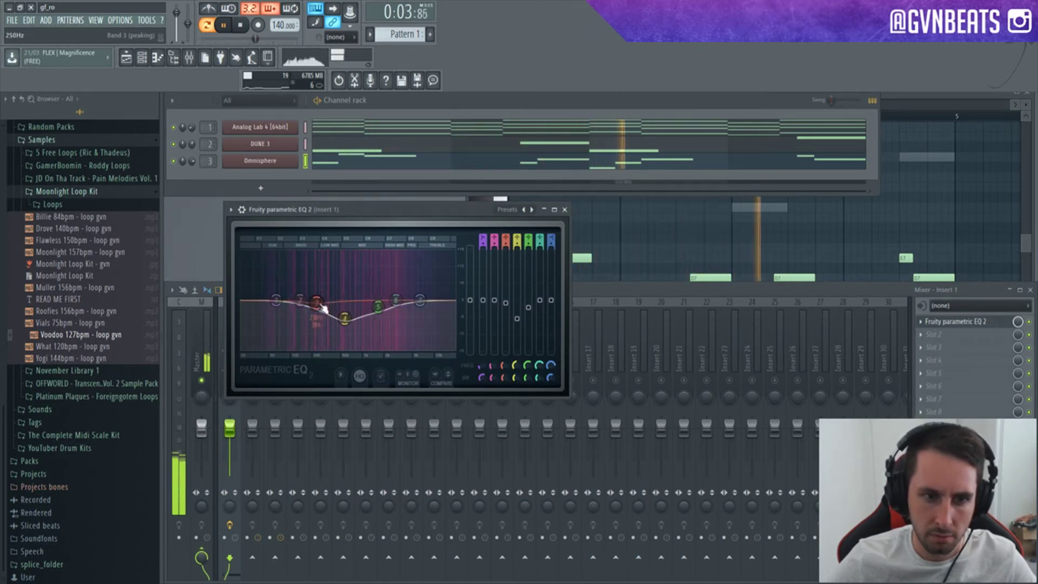
{"action": "left_click_drag", "start_coordinate": [396, 301], "coordinate": [401, 307]}
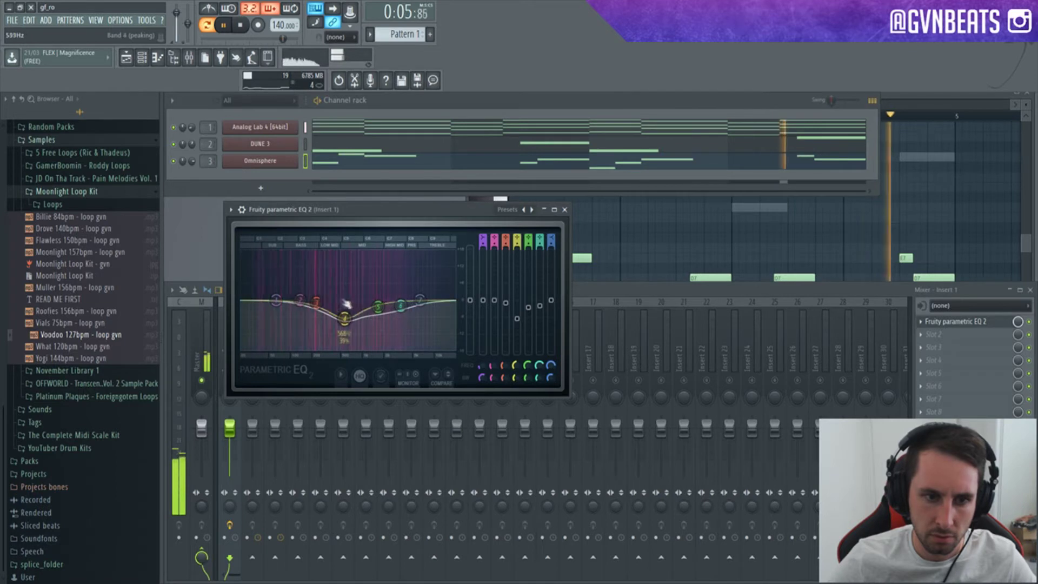
{"action": "left_click_drag", "start_coordinate": [302, 301], "coordinate": [299, 302]}
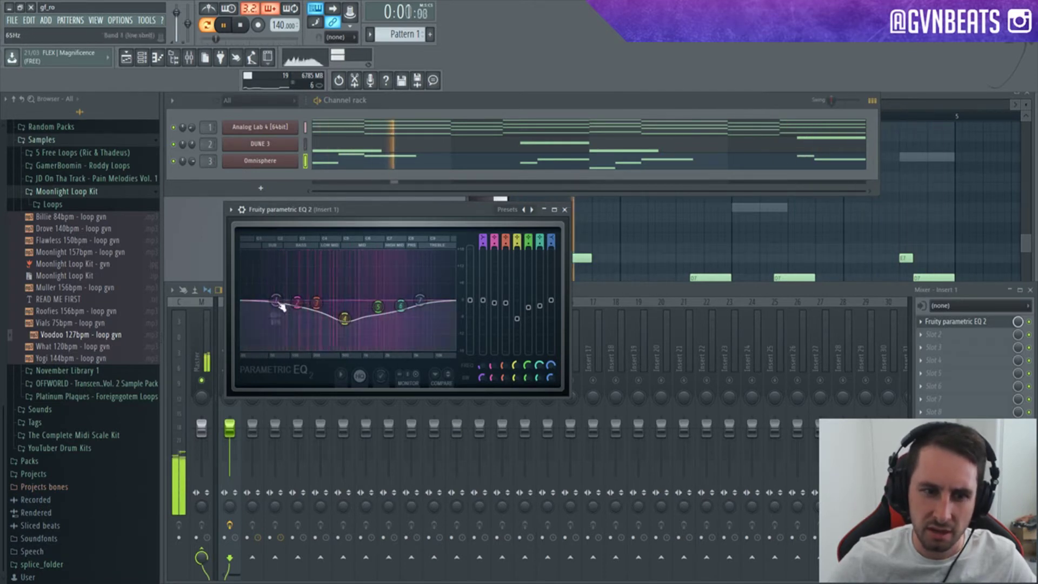
{"action": "mouse_move", "coordinate": [344, 319]}
{"action": "left_mouse_down"}
{"action": "mouse_move", "coordinate": [332, 316]}
{"action": "mouse_move", "coordinate": [362, 321]}
{"action": "left_mouse_up"}
{"action": "left_click", "coordinate": [564, 210]}
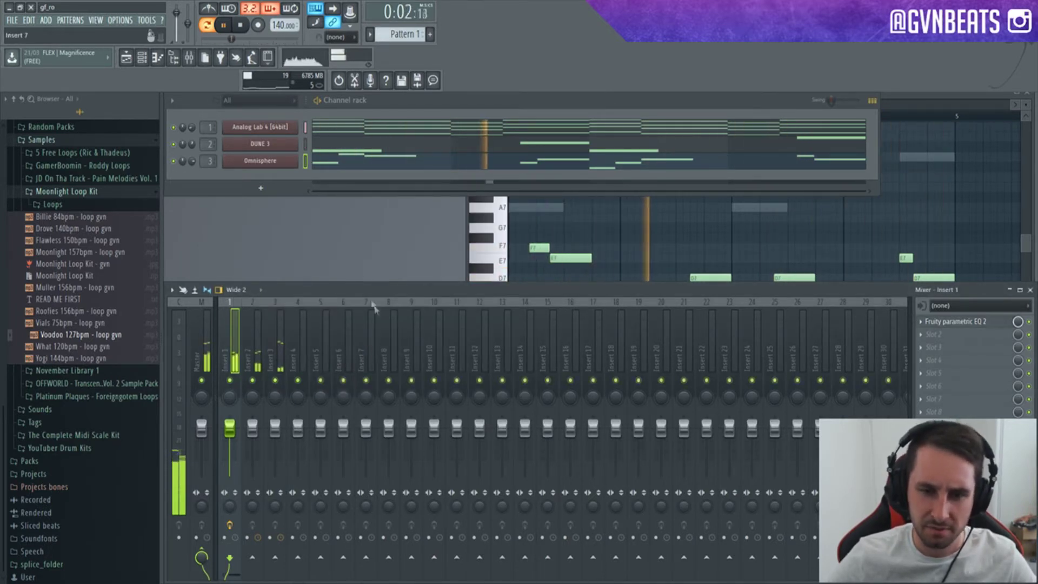
Step: Shorten the Omnisphere E7 in bar 1 and D7 in bar 3 to three steps each, and close the note editor
{"action": "left_click", "coordinate": [630, 230]}
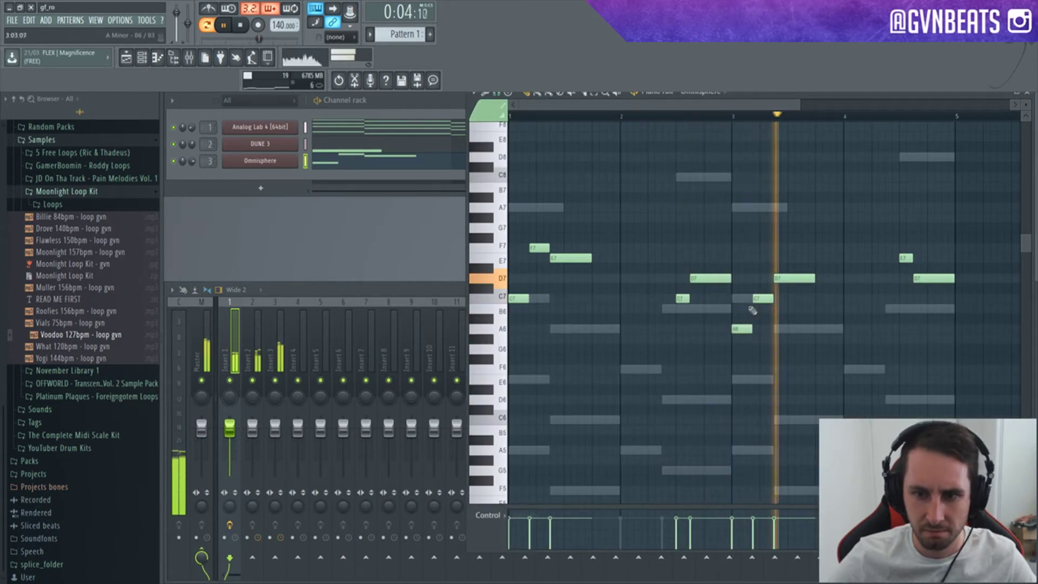
{"action": "left_click", "coordinate": [187, 185]}
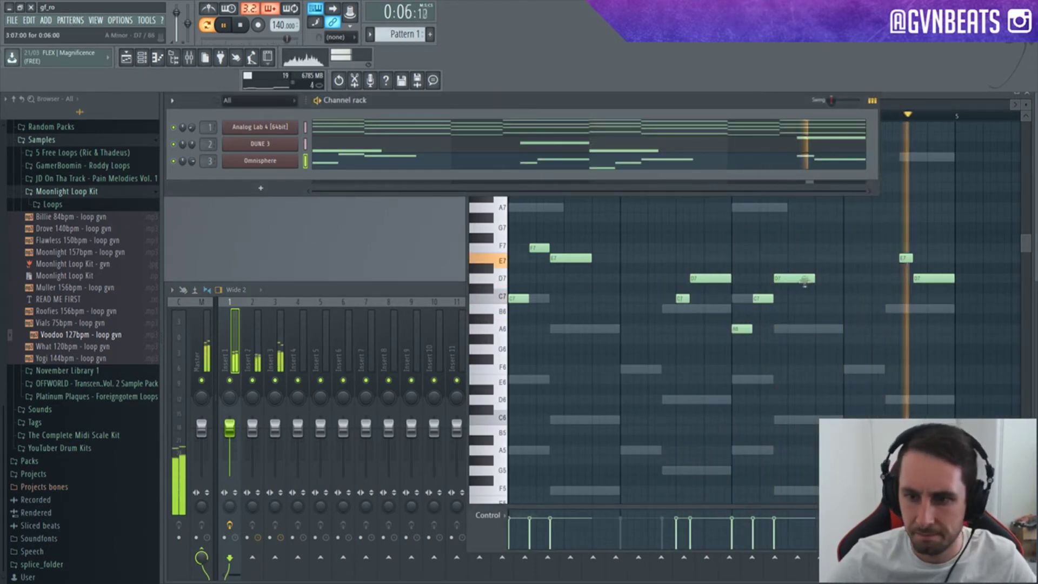
{"action": "left_click_drag", "start_coordinate": [815, 281], "coordinate": [789, 281]}
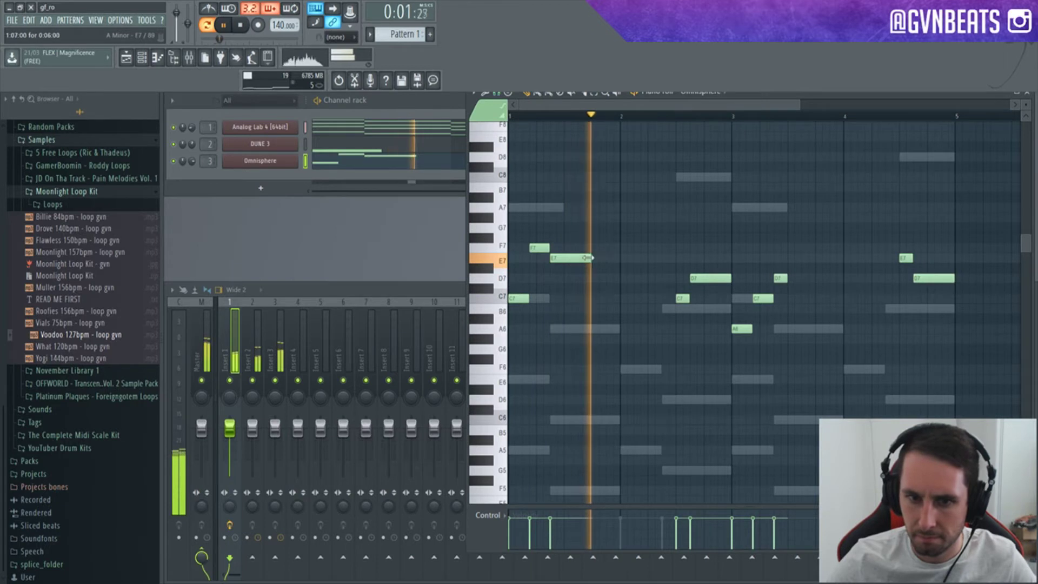
{"action": "left_click_drag", "start_coordinate": [591, 260], "coordinate": [570, 262]}
{"action": "key", "text": "space"}
{"action": "key", "text": "space"}
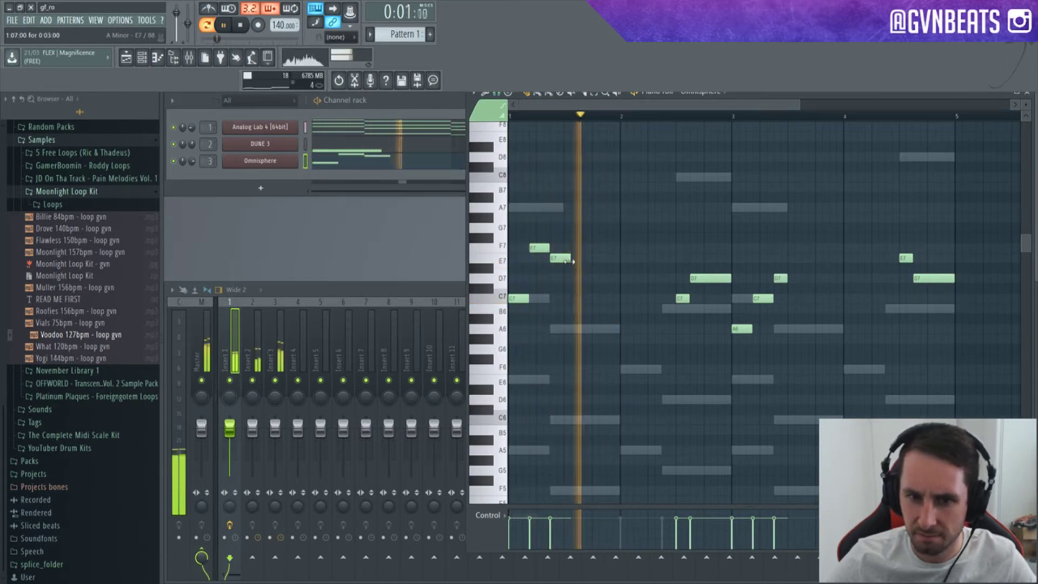
{"action": "left_click_drag", "start_coordinate": [786, 279], "coordinate": [793, 279]}
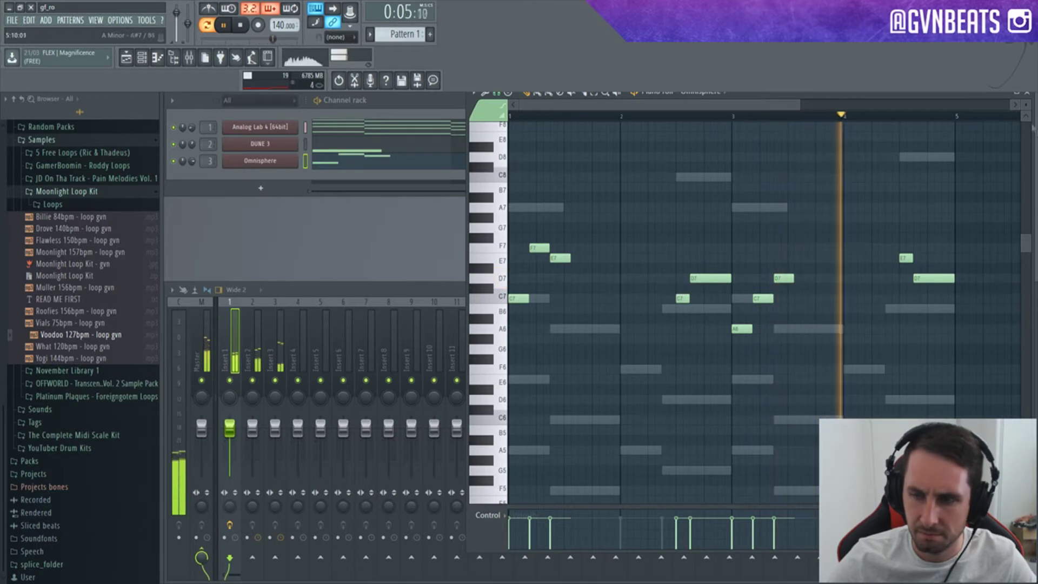
{"action": "left_click", "coordinate": [1031, 95]}
{"action": "key", "text": "space"}
Step: Browse the Producer Drum Kits to the Claps folder of the Rio Leyva - Fragments Drum Kit
{"action": "left_click", "coordinate": [62, 196]}
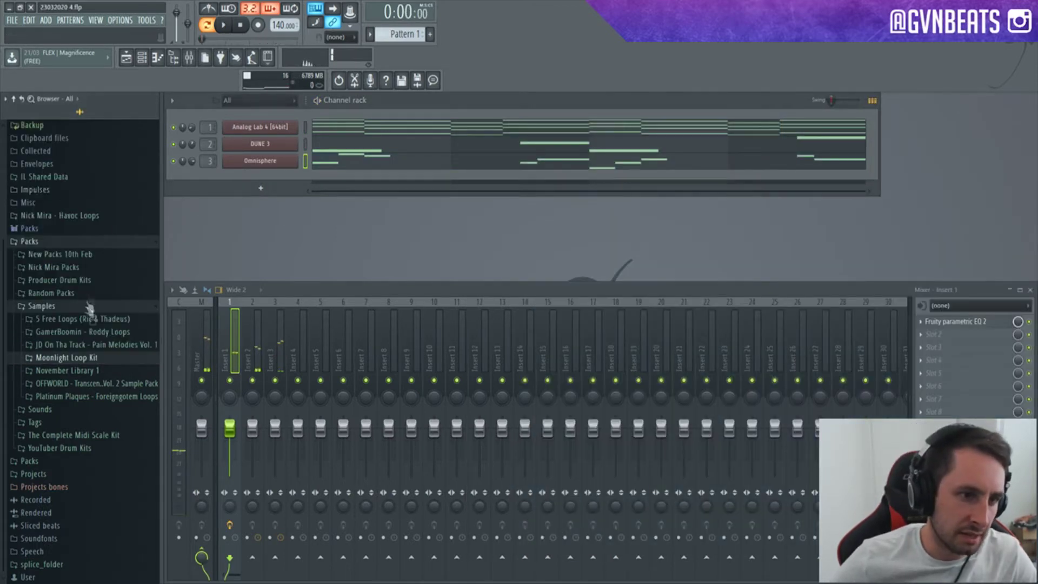
{"action": "left_click", "coordinate": [60, 279]}
{"action": "scroll", "coordinate": [93, 335], "scroll_direction": "down", "scroll_amount": 5}
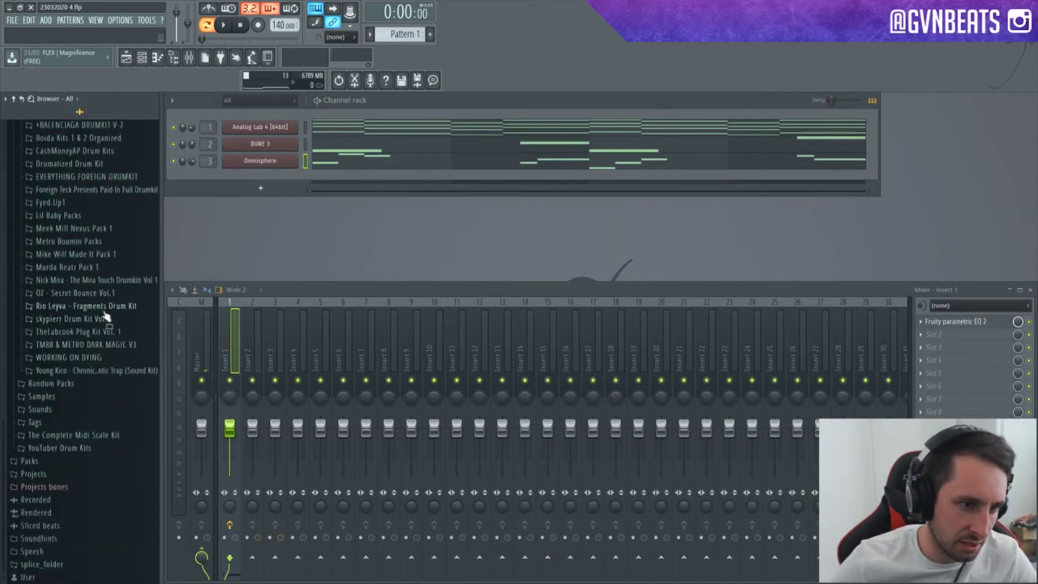
{"action": "left_click", "coordinate": [103, 306]}
{"action": "left_click", "coordinate": [74, 359]}
Step: Audition several samples in the Claps folder against the loop and add RL - Sulk Clap to the channel rack
{"action": "left_click", "coordinate": [95, 405]}
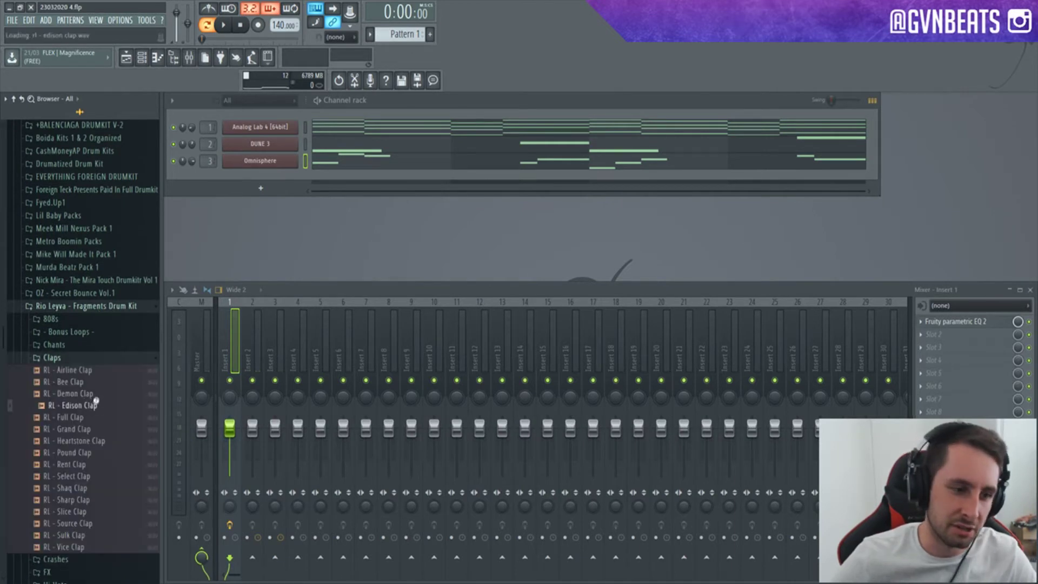
{"action": "left_click", "coordinate": [85, 444]}
{"action": "key", "text": "space"}
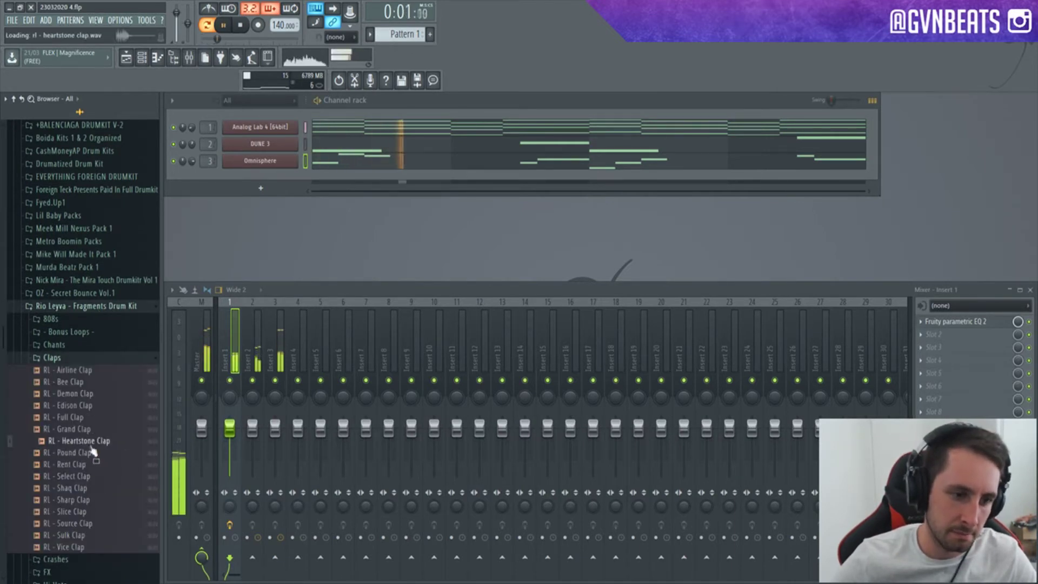
{"action": "left_click", "coordinate": [91, 478]}
{"action": "left_click", "coordinate": [85, 489]}
{"action": "left_click", "coordinate": [76, 512]}
{"action": "left_click", "coordinate": [76, 525]}
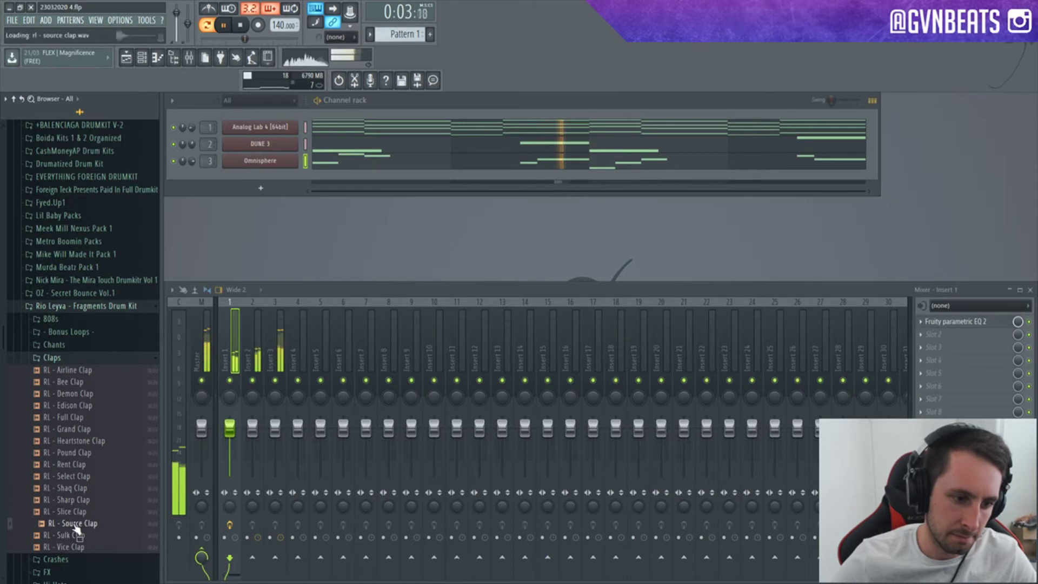
{"action": "left_click", "coordinate": [76, 535]}
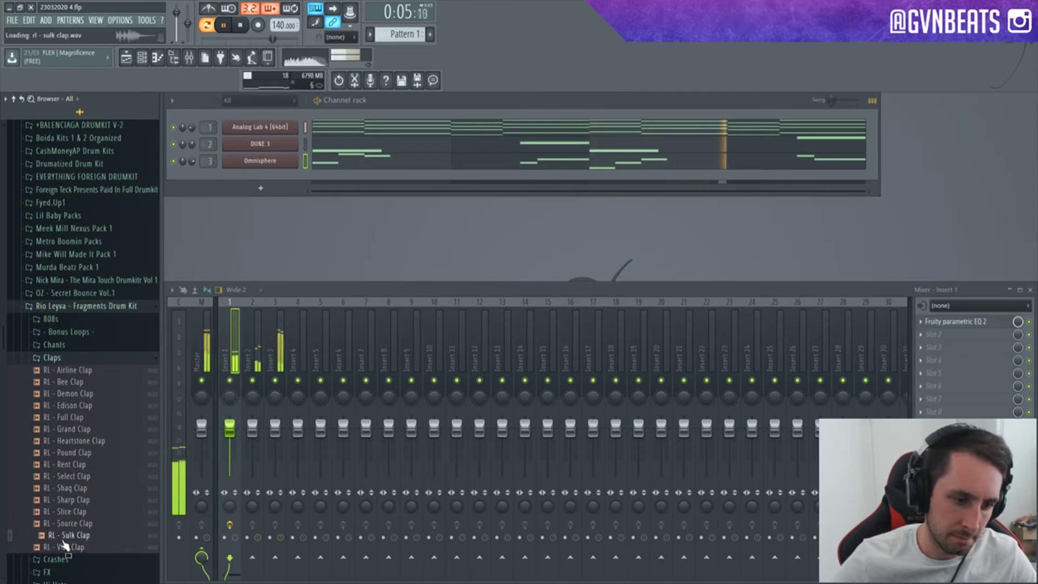
{"action": "left_click_drag", "start_coordinate": [64, 544], "coordinate": [377, 188]}
Step: Place the clap on steps 9, 19, 25, 41, 51 and 57, and RL - Dro Hi Hat on every second step
{"action": "key", "text": "space"}
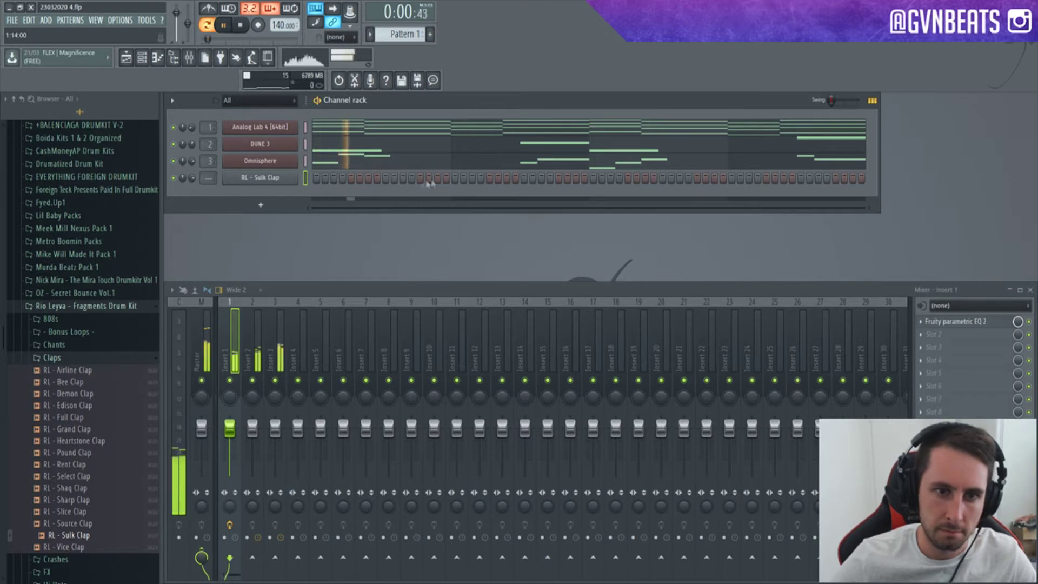
{"action": "left_click", "coordinate": [471, 178]}
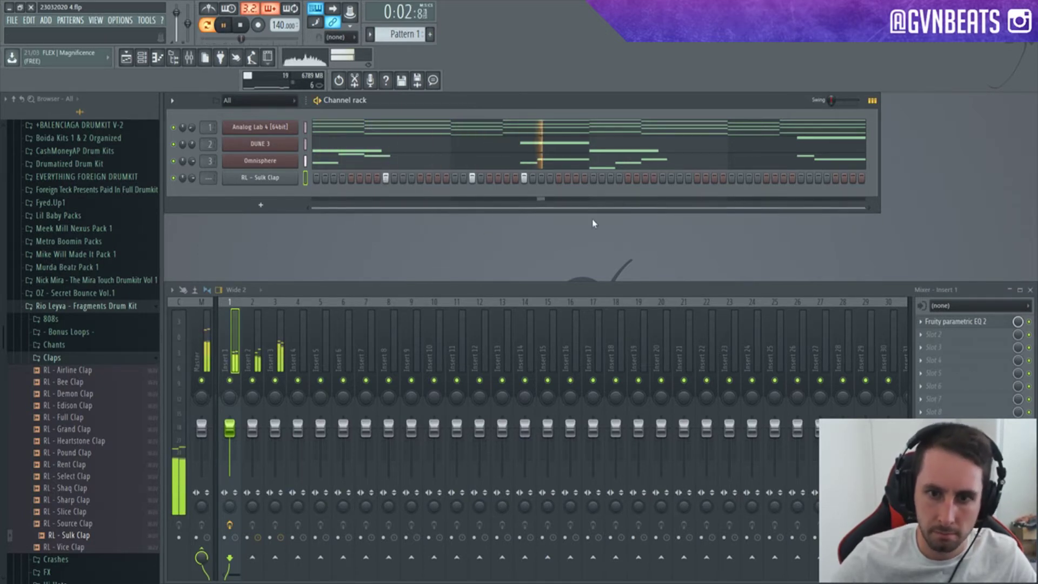
{"action": "left_click", "coordinate": [662, 178]}
{"action": "left_click", "coordinate": [749, 178]}
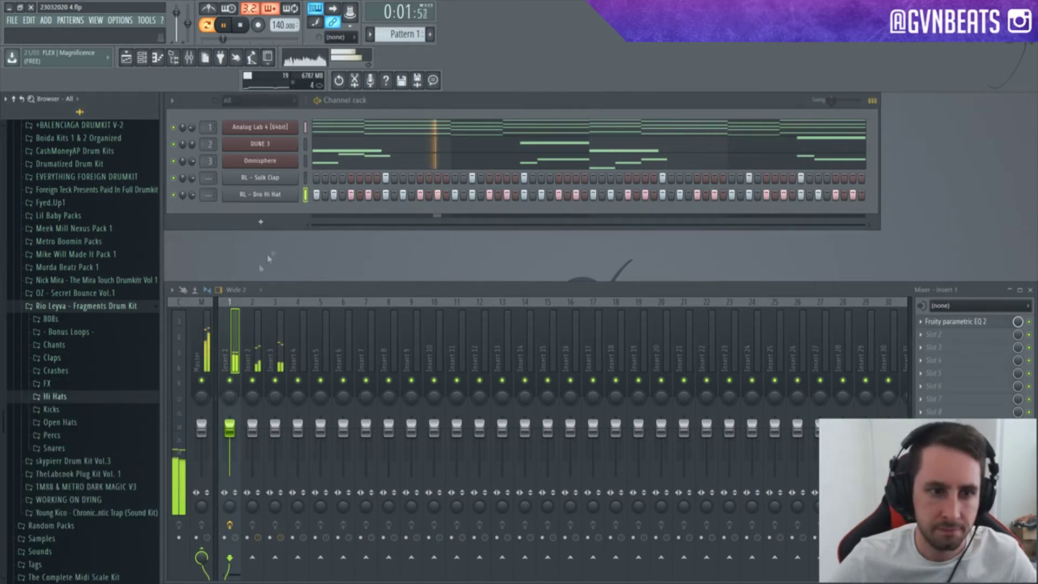
{"action": "key", "text": "space"}
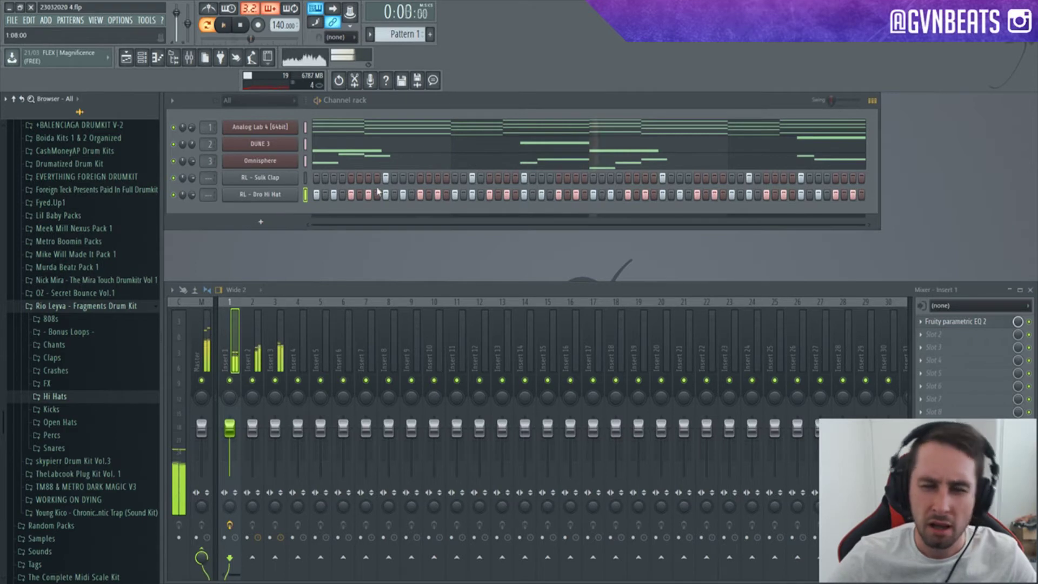
{"action": "key", "text": "space"}
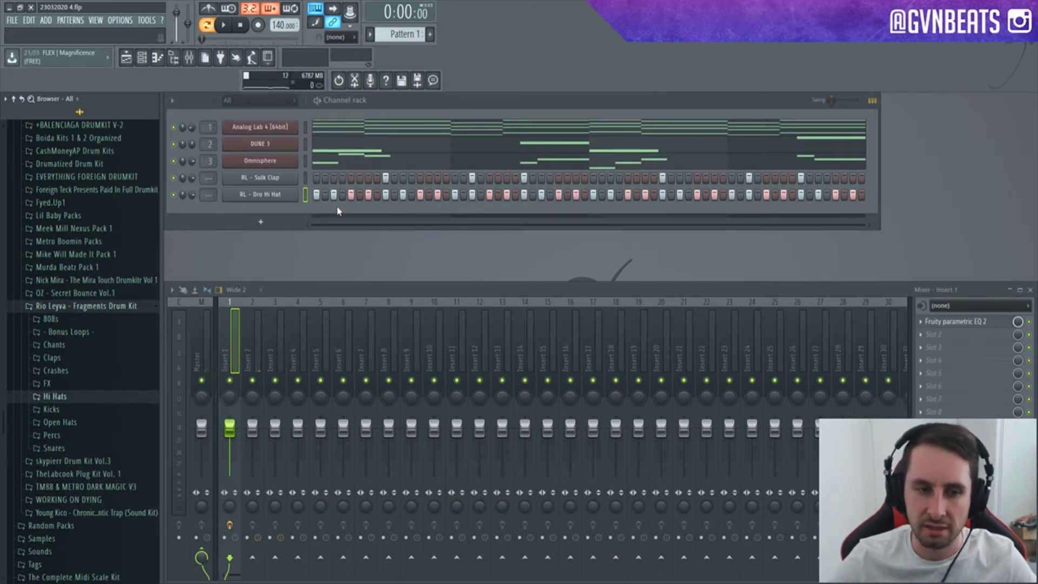
{"action": "left_click", "coordinate": [301, 207]}
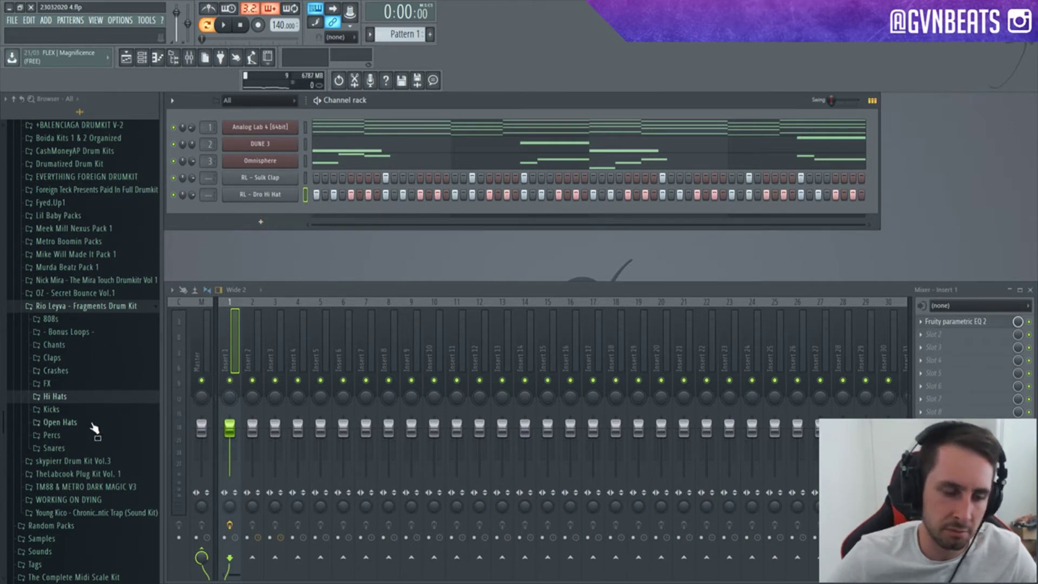
Step: Add RL - Evol Snare from the kit's Snares folder and place its hits on steps 7, 27, 39 and 59
{"action": "left_click", "coordinate": [61, 447]}
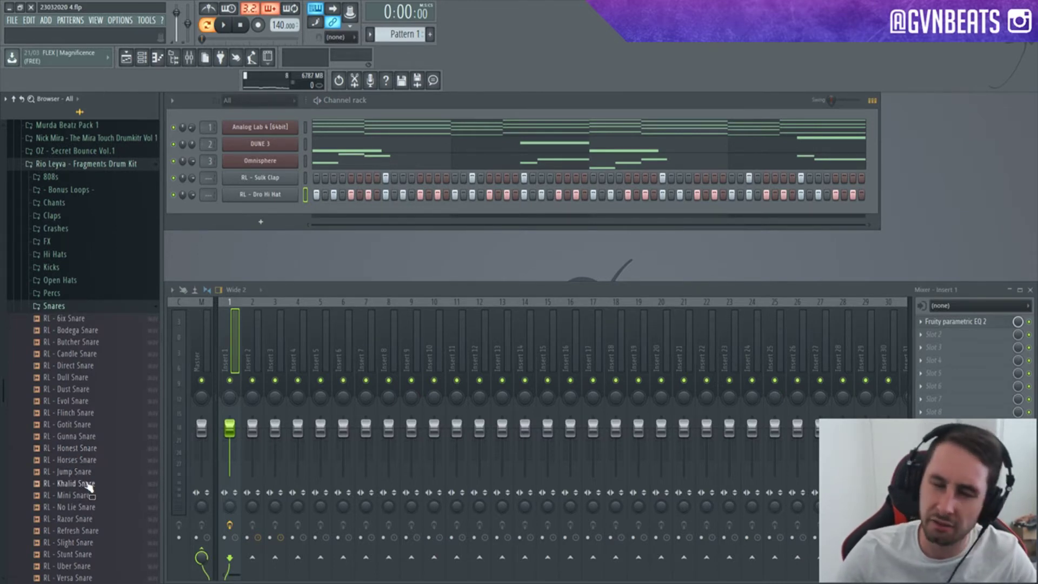
{"action": "left_click_drag", "start_coordinate": [70, 329], "coordinate": [282, 216]}
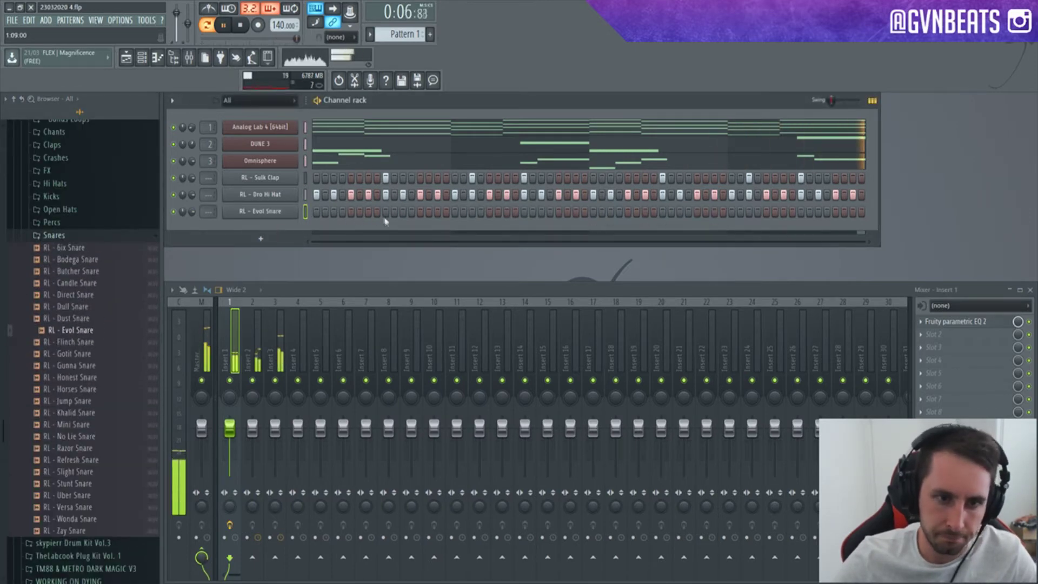
{"action": "left_click", "coordinate": [403, 212]}
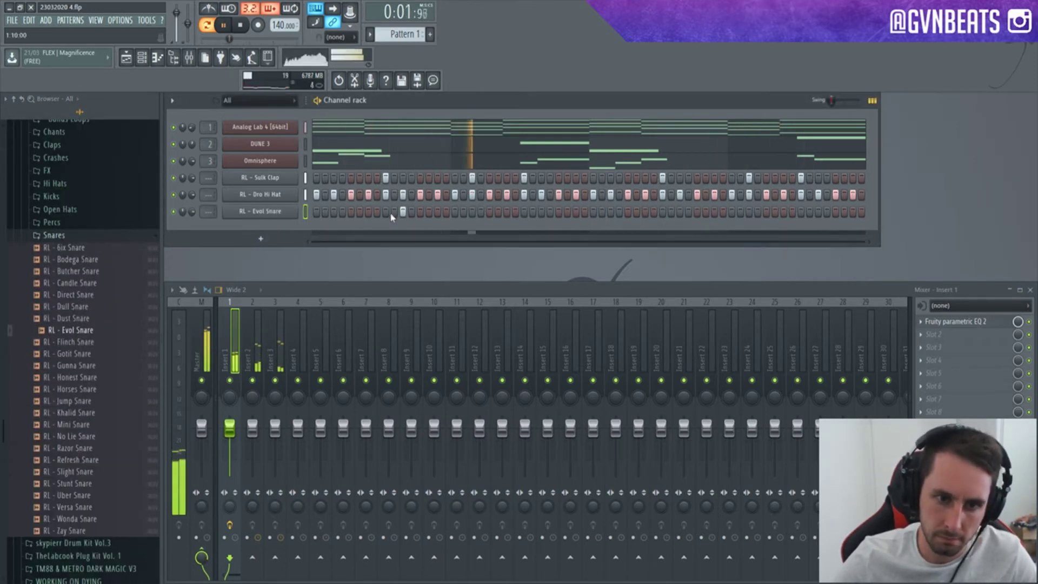
{"action": "key", "text": "space"}
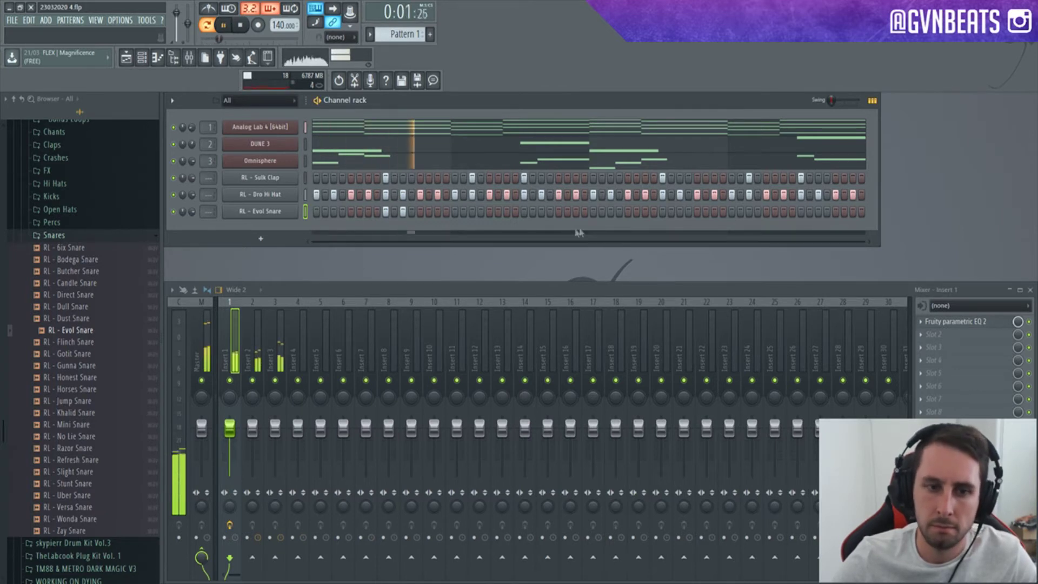
{"action": "right_click", "coordinate": [361, 212]}
{"action": "key", "text": "space"}
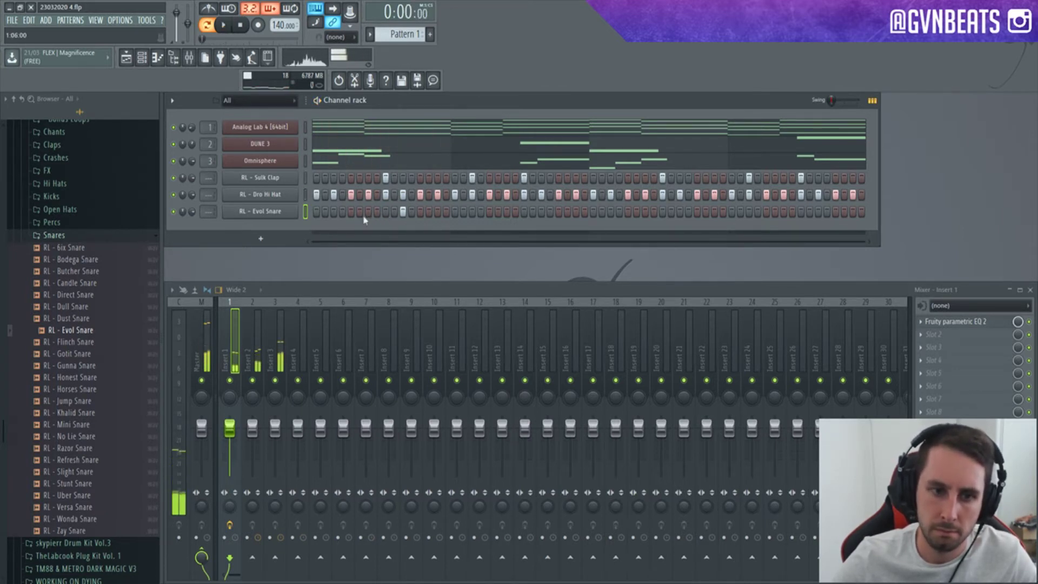
{"action": "left_click", "coordinate": [368, 212]}
{"action": "key", "text": "space"}
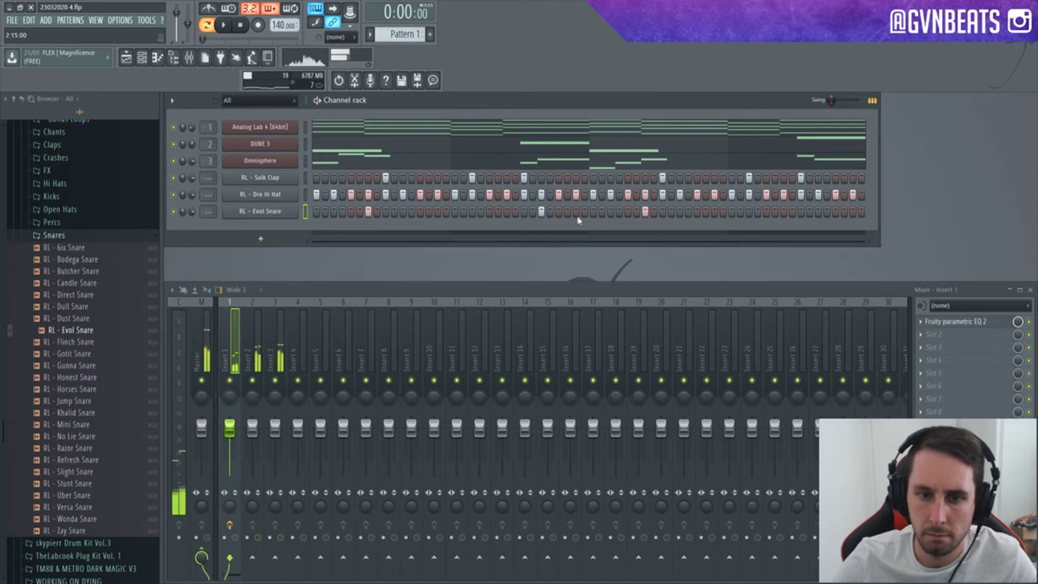
{"action": "key", "text": "space"}
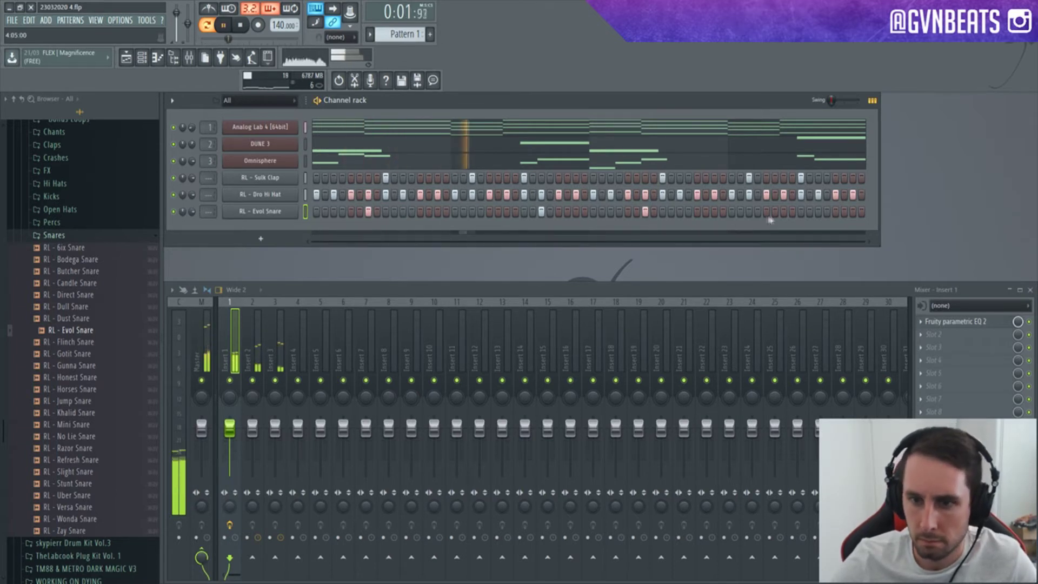
{"action": "left_click", "coordinate": [818, 212]}
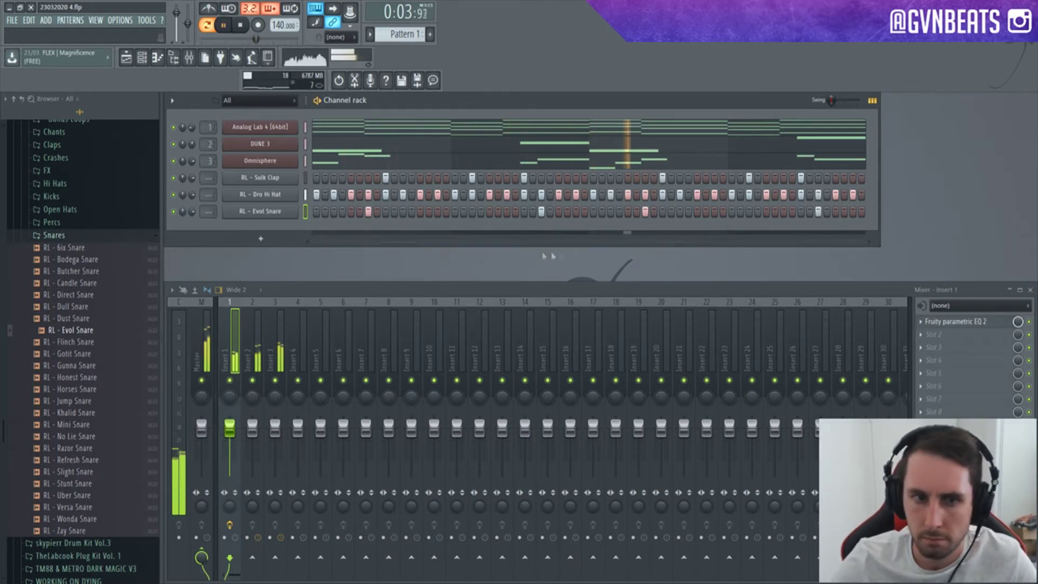
Step: Draw two back-to-back C5 Evol Snare notes on the last two steps of bar 1 in the piano roll
{"action": "key", "text": "F7"}
{"action": "key", "text": "space"}
{"action": "scroll", "coordinate": [719, 320], "scroll_direction": "down", "scroll_amount": 5}
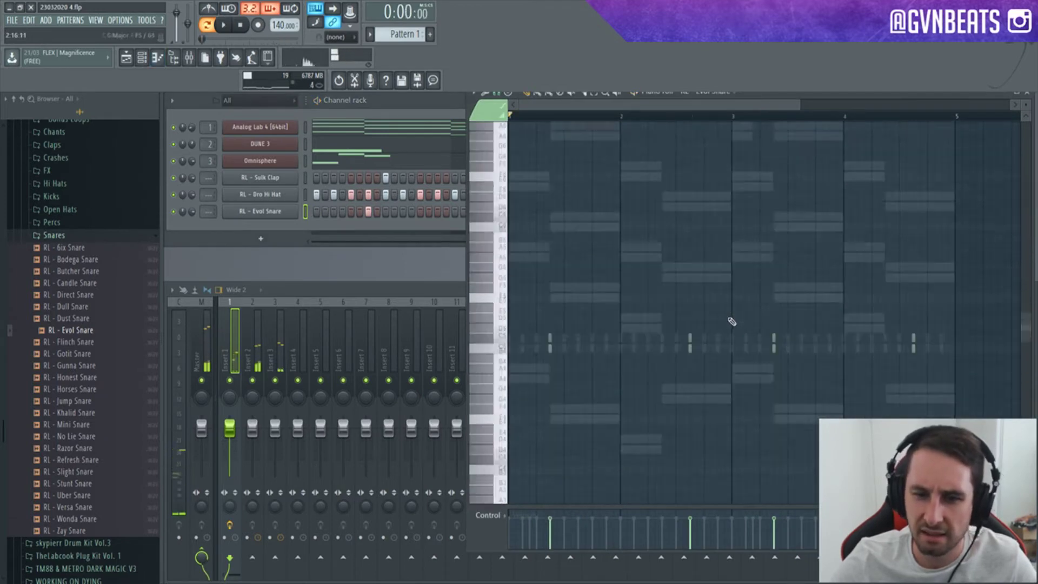
{"action": "scroll", "coordinate": [634, 114], "scroll_direction": "up", "scroll_amount": 3}
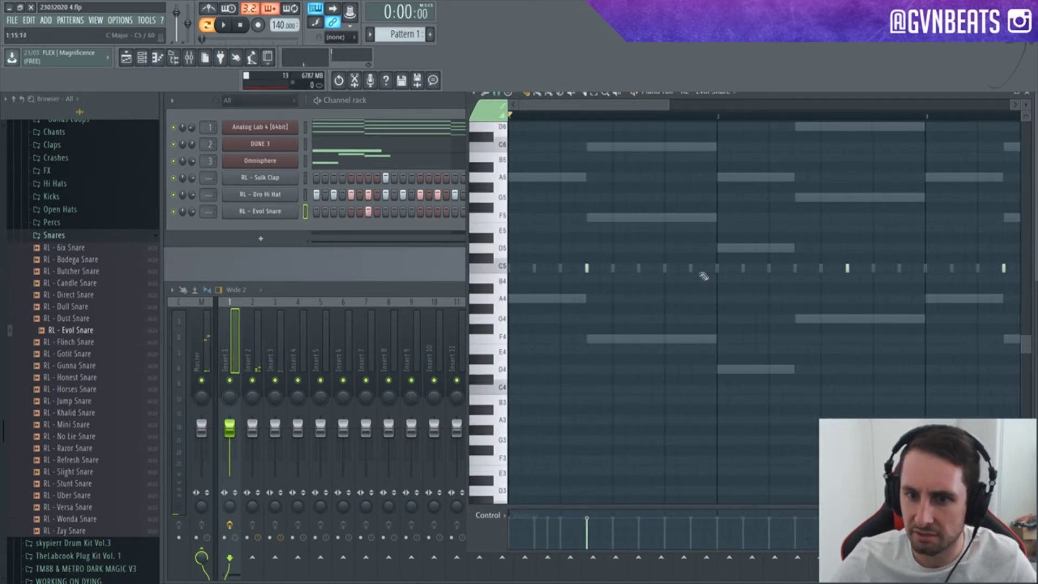
{"action": "key", "text": "space"}
{"action": "left_click_drag", "start_coordinate": [695, 268], "coordinate": [727, 268]}
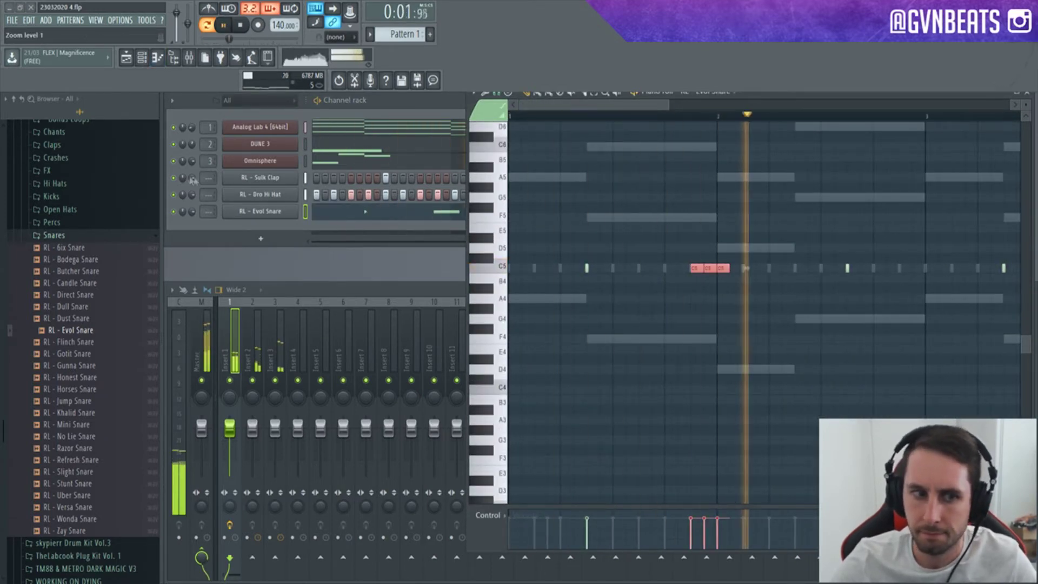
{"action": "left_click", "coordinate": [763, 281], "text": "ctrl"}
{"action": "right_click", "coordinate": [723, 269]}
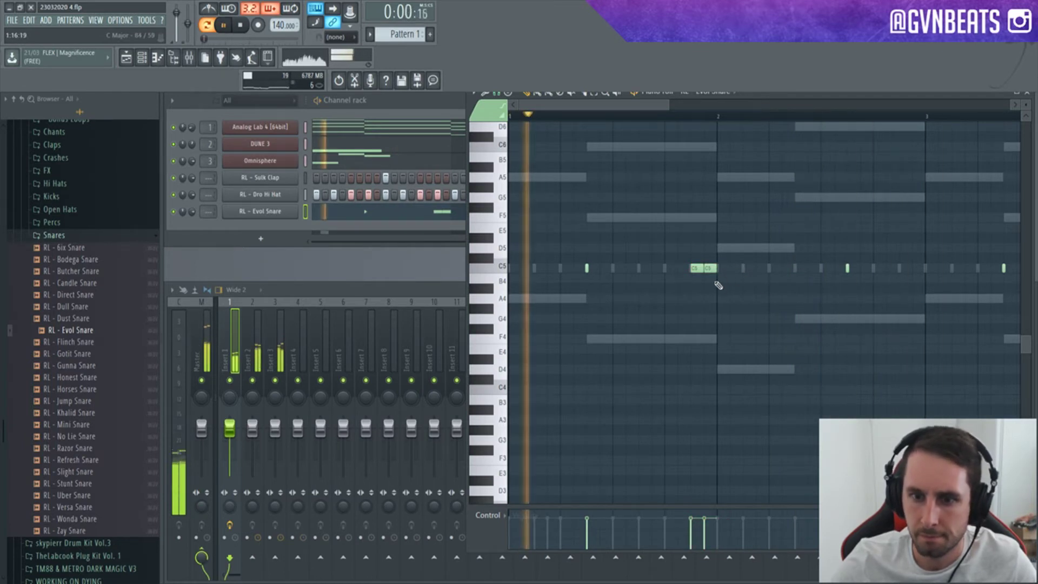
Step: Split the first of the two snare notes at the end of bar 1 into two shorter hits and play the loop
{"action": "left_click_drag", "start_coordinate": [688, 283], "coordinate": [702, 254]}
{"action": "key", "text": "space"}
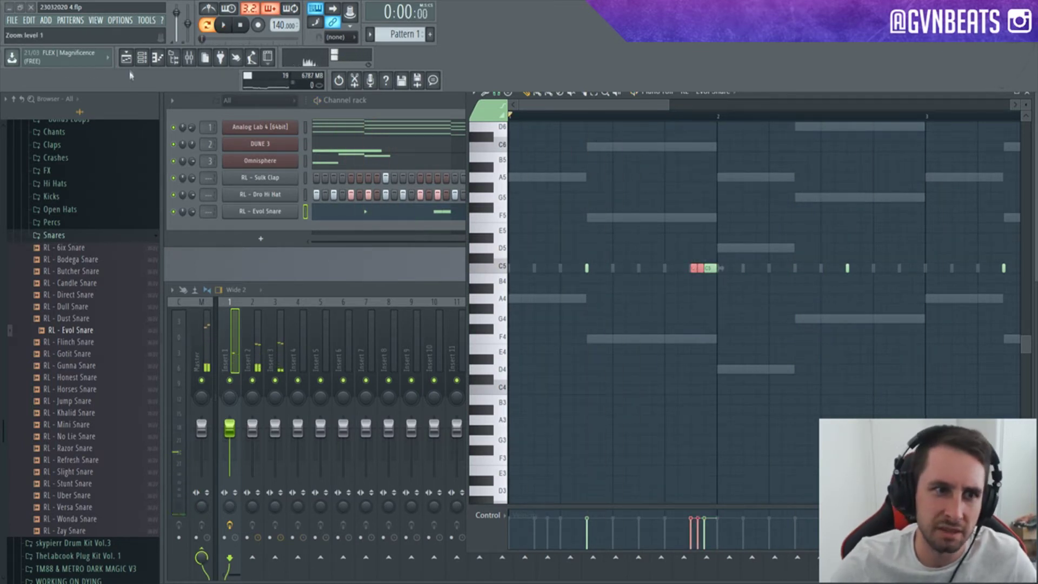
{"action": "key", "text": "space"}
{"action": "left_click", "coordinate": [889, 360], "text": "ctrl"}
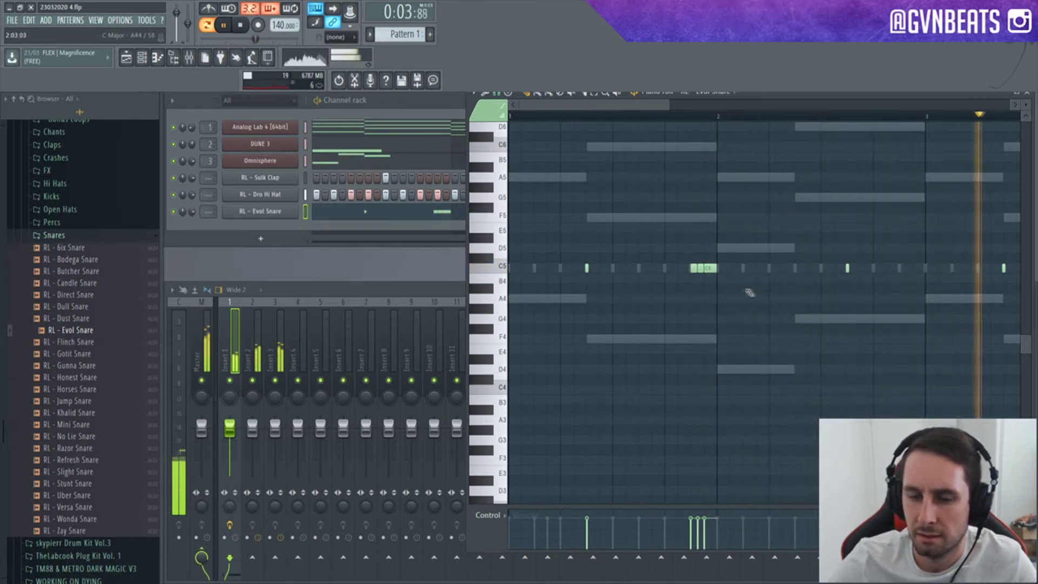
Step: Add a C5 snare hit on step 3 of bar 2 and copy it with the bar 1 fill into bars 3 and 4
{"action": "left_click", "coordinate": [746, 268]}
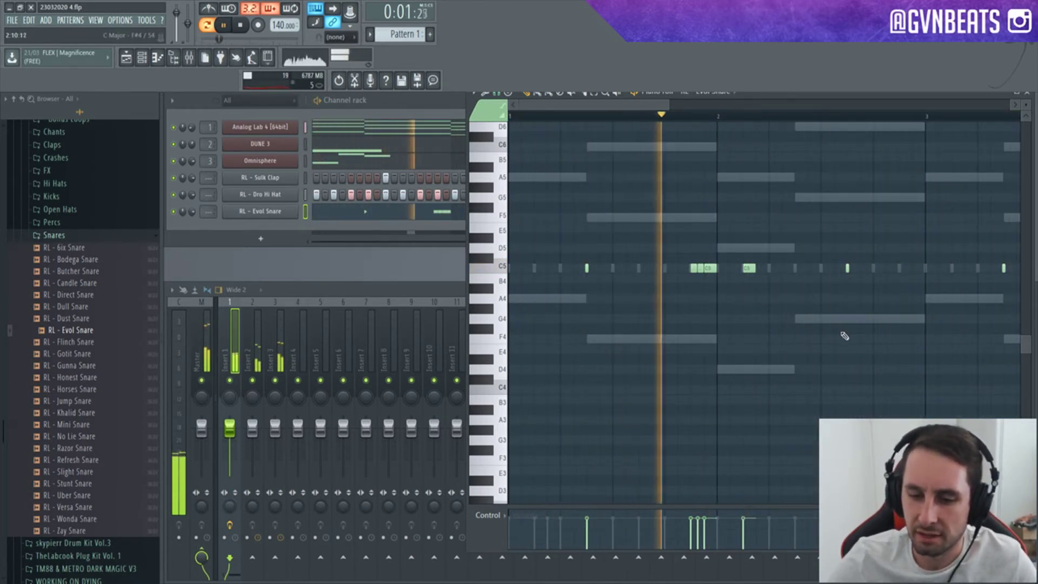
{"action": "scroll", "coordinate": [657, 118], "scroll_direction": "down", "scroll_amount": 3}
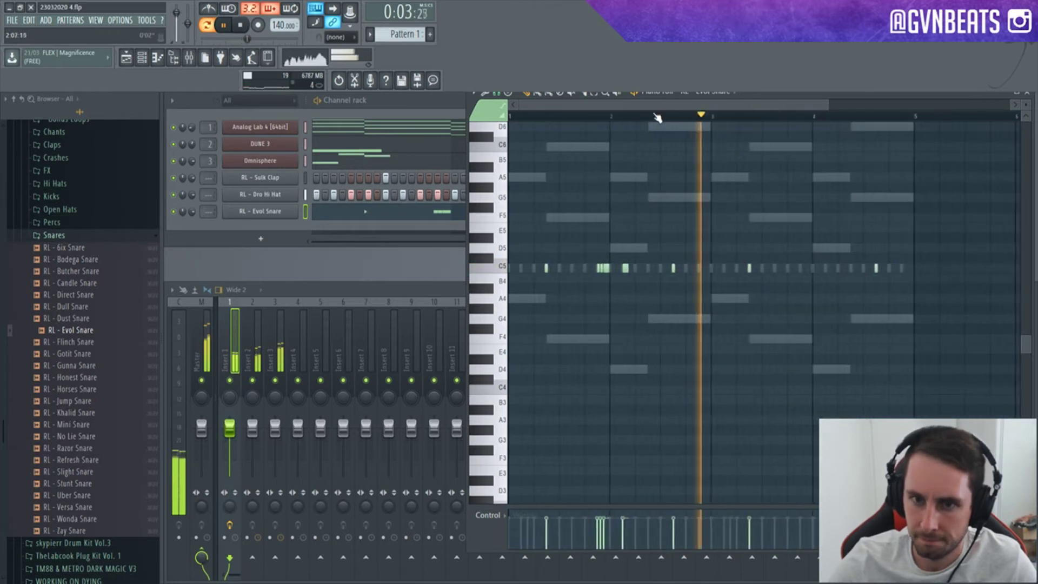
{"action": "left_click_drag", "start_coordinate": [651, 294], "coordinate": [806, 268]}
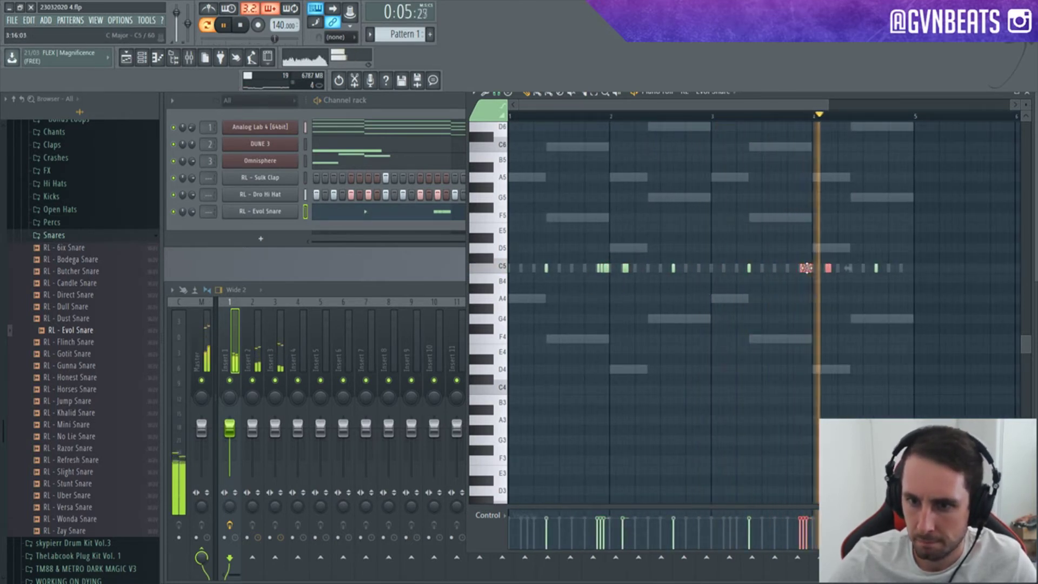
{"action": "key", "text": "space"}
Step: Add three C5 snare hits on the last three steps of bar 4 and play that ending
{"action": "key", "text": "space"}
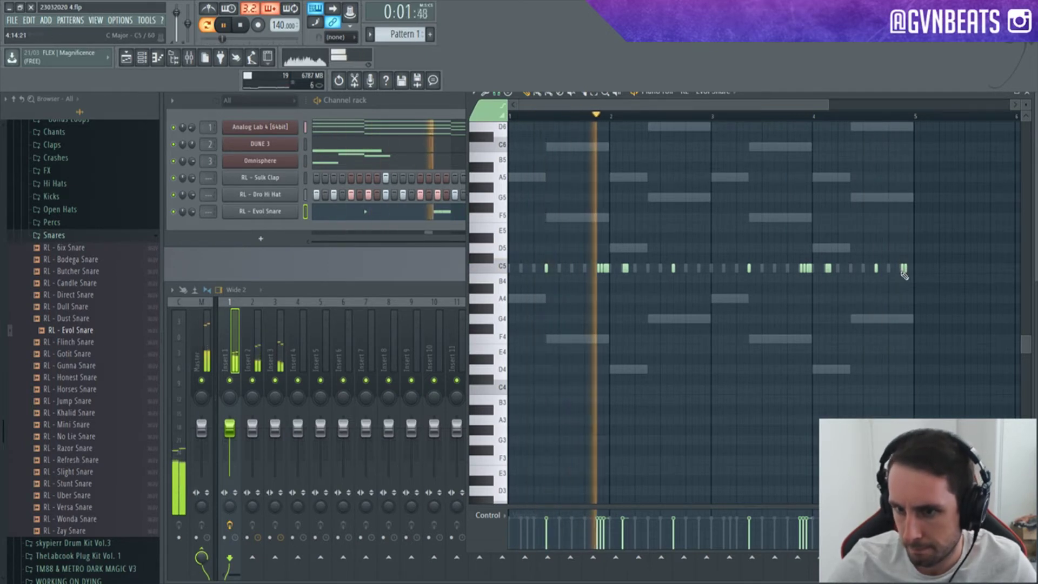
{"action": "left_click", "coordinate": [860, 116]}
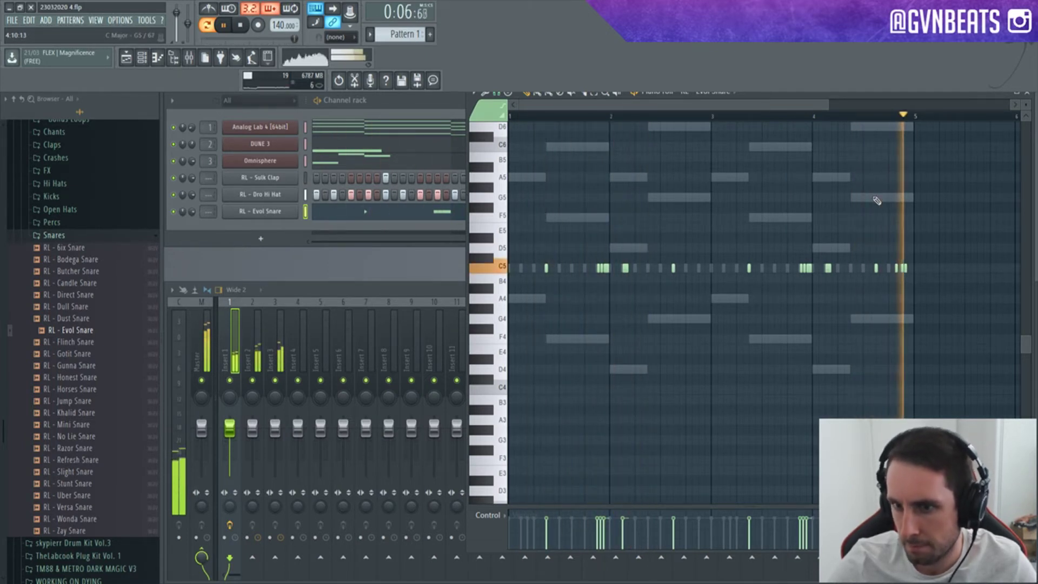
{"action": "key", "text": "space"}
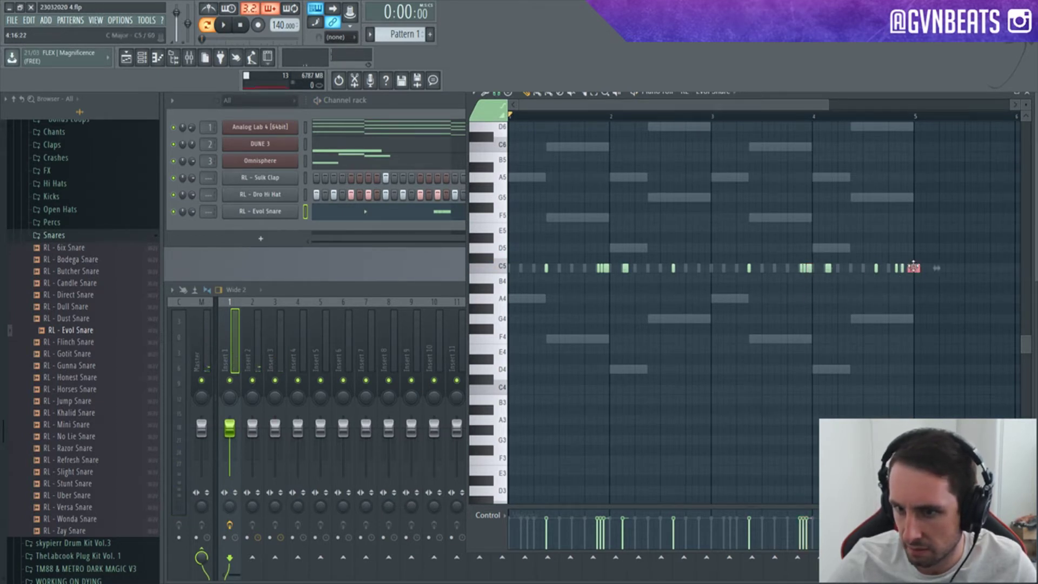
{"action": "key", "text": "space"}
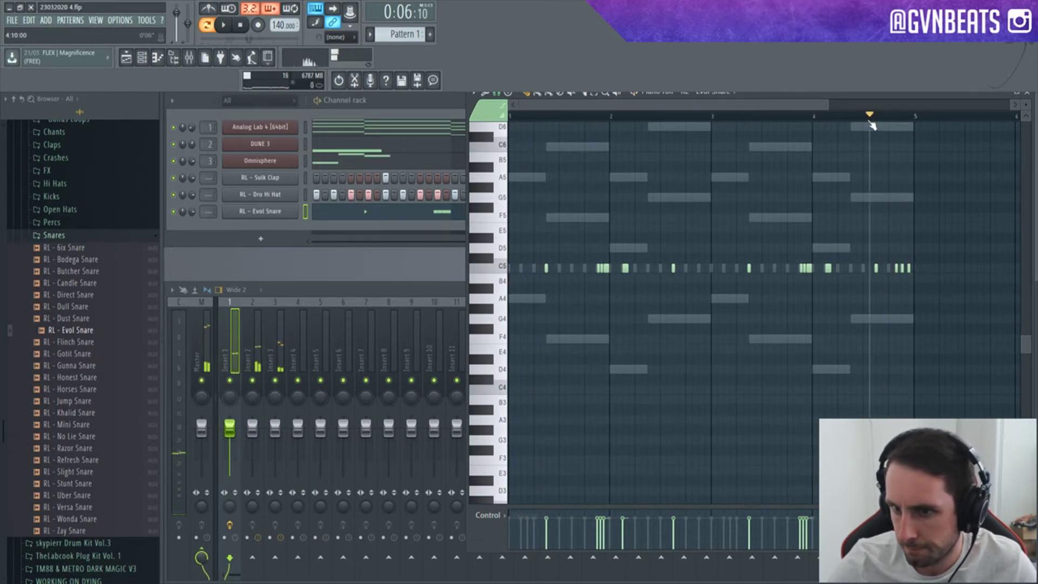
{"action": "key", "text": "space"}
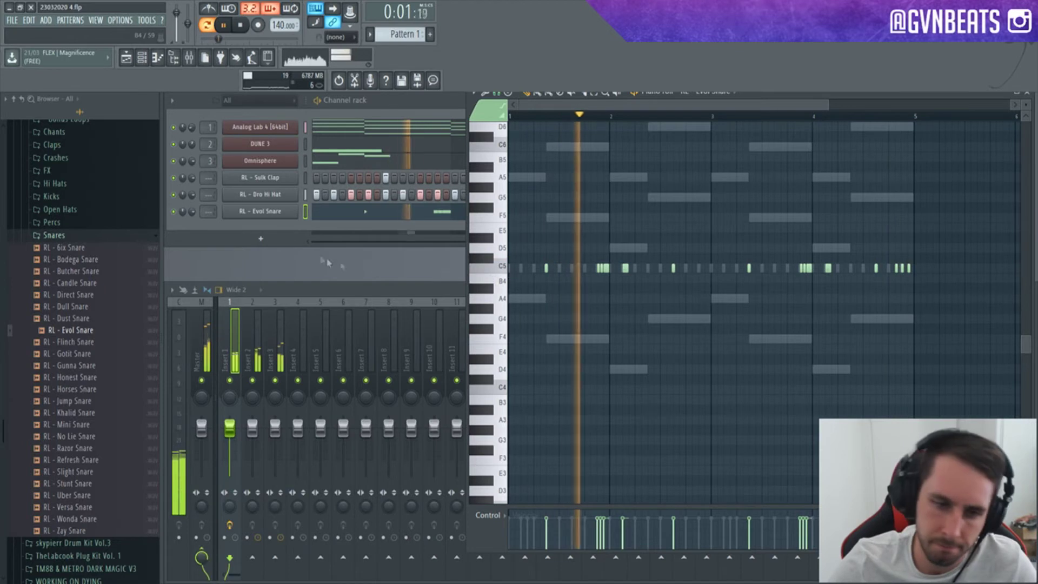
Step: Play the loop with the channel rack in front of the piano roll, and collapse the Snares folder
{"action": "left_click", "coordinate": [205, 228]}
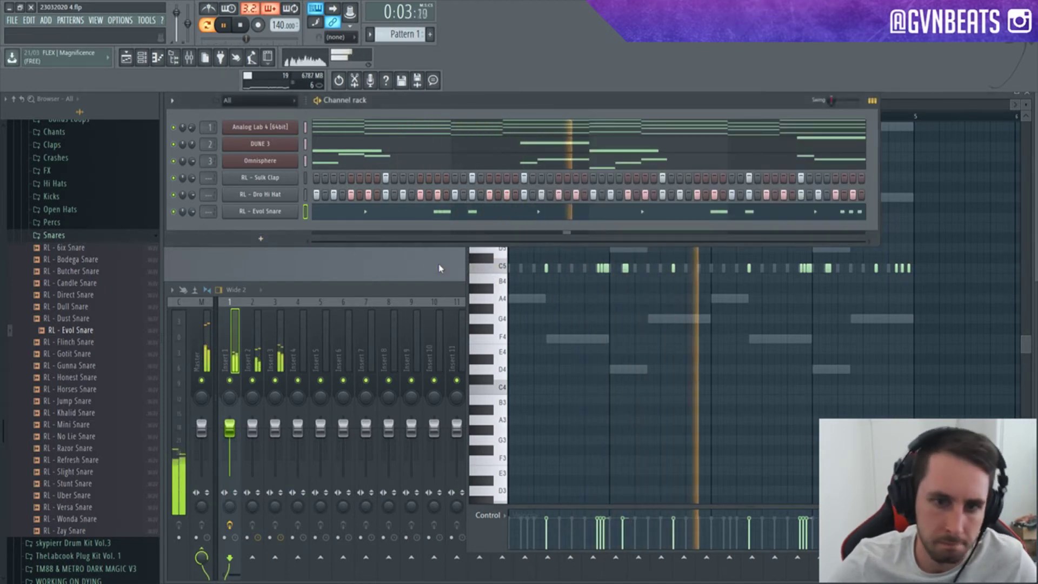
{"action": "key", "text": "space"}
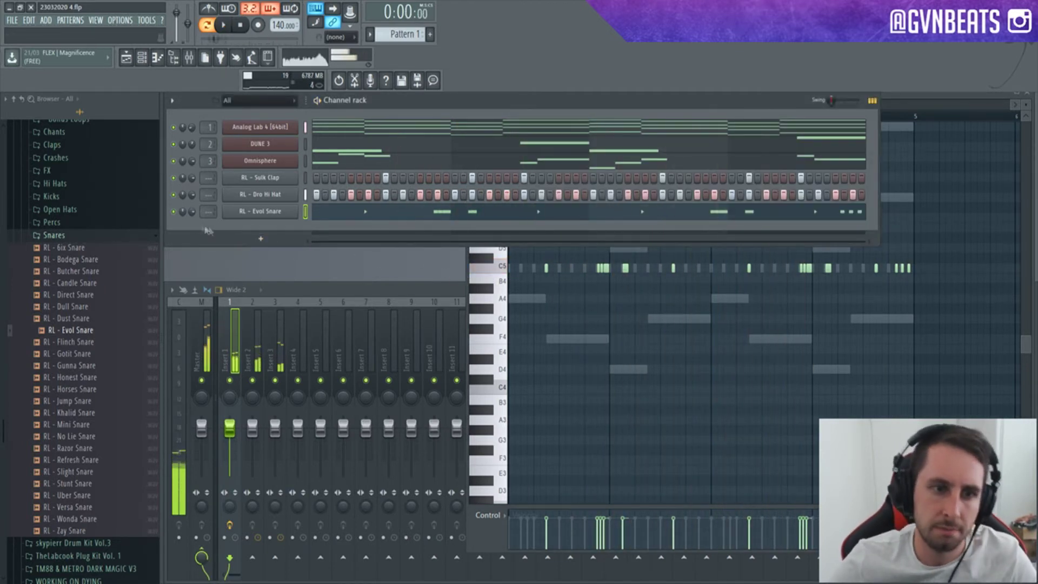
{"action": "left_click", "coordinate": [72, 233]}
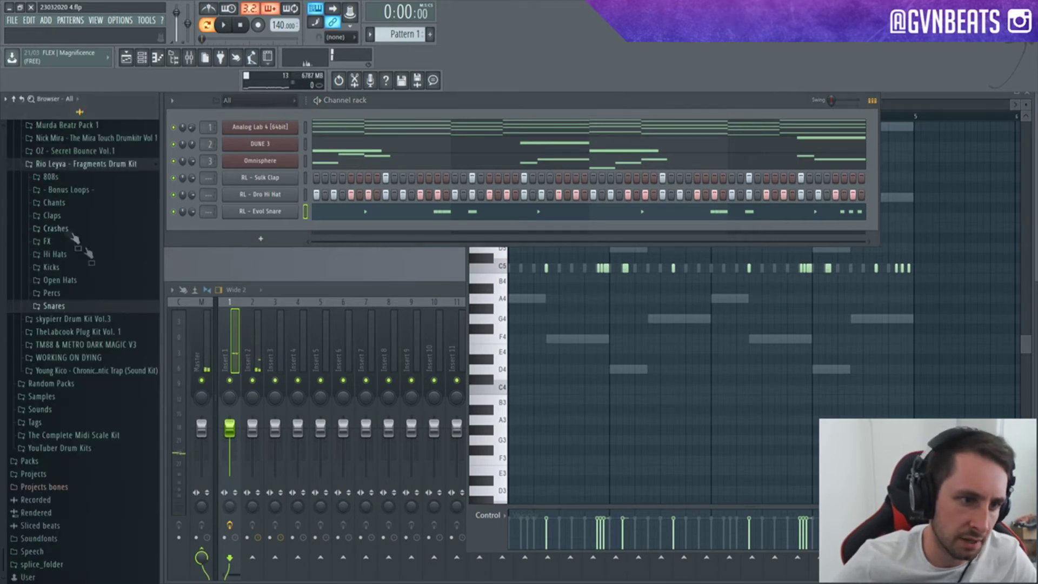
Step: Browse the Fragments Drum Kit folders and audition the Spray and Blink open hat samples
{"action": "left_click", "coordinate": [61, 281]}
{"action": "left_click", "coordinate": [70, 354]}
{"action": "left_click", "coordinate": [62, 329]}
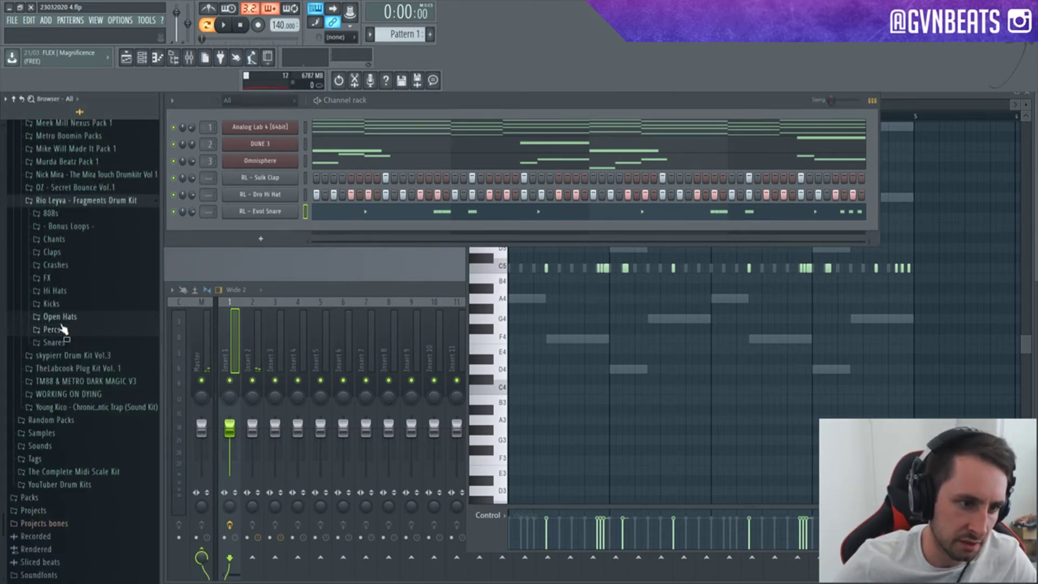
{"action": "left_click", "coordinate": [62, 318]}
{"action": "left_click", "coordinate": [75, 363]}
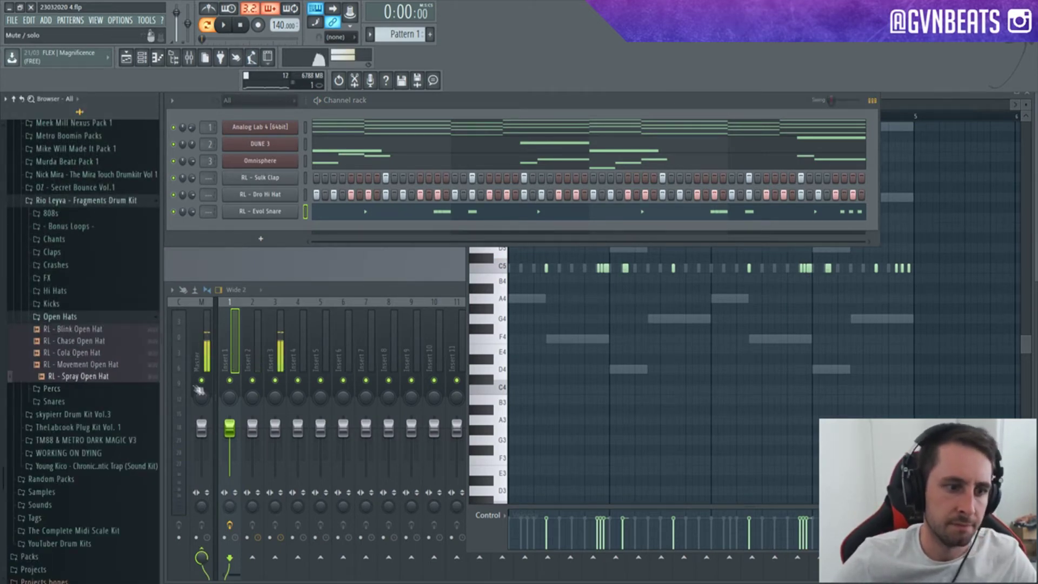
{"action": "left_click", "coordinate": [86, 329]}
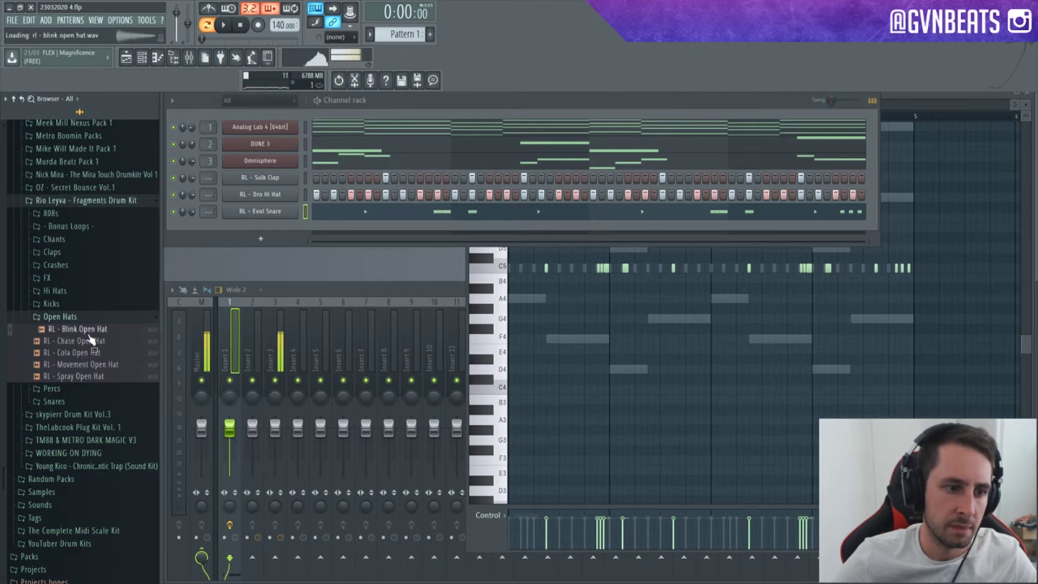
Step: Audition samples in the Kicks folder and add RL - Portland Kick as a new channel below the snare
{"action": "left_click", "coordinate": [61, 305]}
{"action": "left_click", "coordinate": [82, 469]}
{"action": "left_click", "coordinate": [80, 505]}
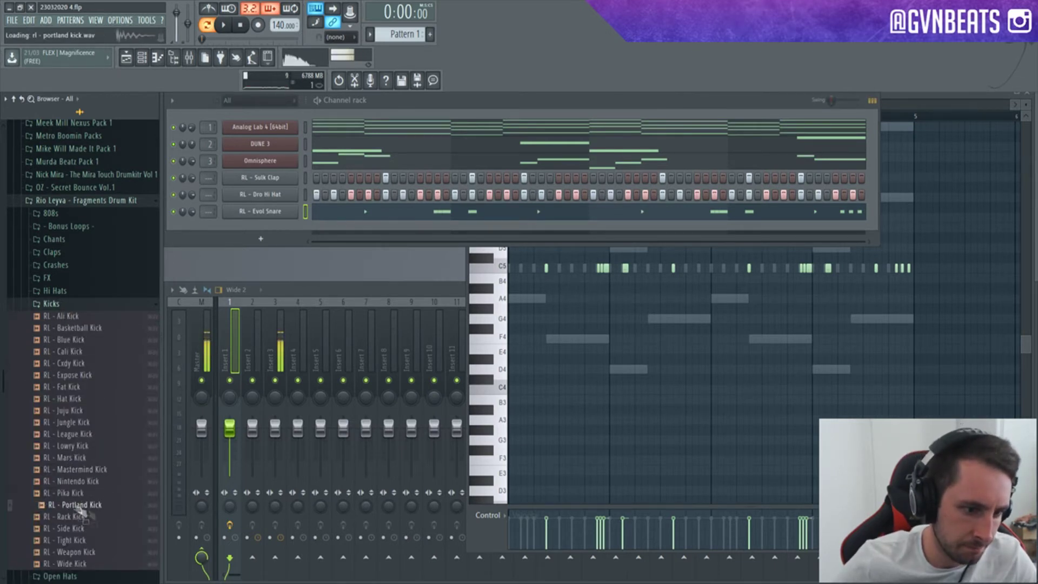
{"action": "left_click_drag", "start_coordinate": [259, 212], "coordinate": [265, 233]}
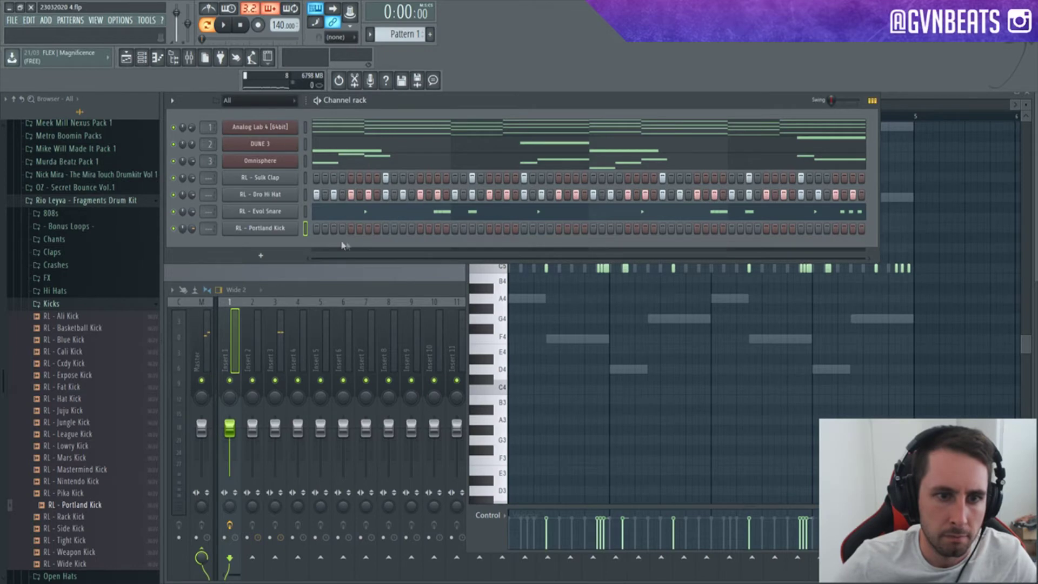
Step: Place a C5 Portland Kick hit at the start of bar 1 in the piano roll
{"action": "key", "text": "space"}
{"action": "key", "text": "space"}
{"action": "key", "text": "F7"}
{"action": "scroll", "coordinate": [576, 272], "scroll_direction": "up", "scroll_amount": 2}
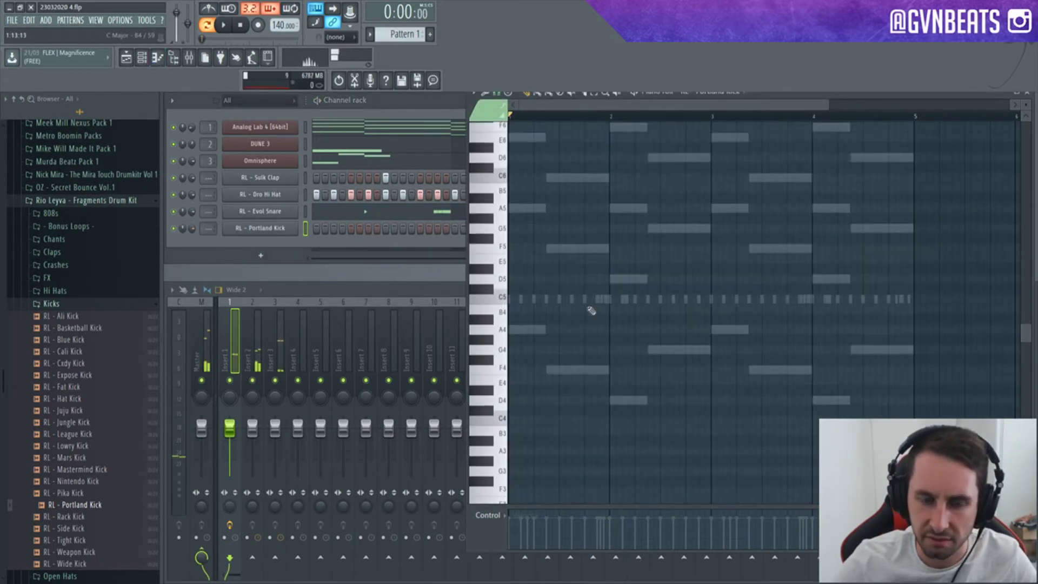
{"action": "left_click", "coordinate": [510, 329]}
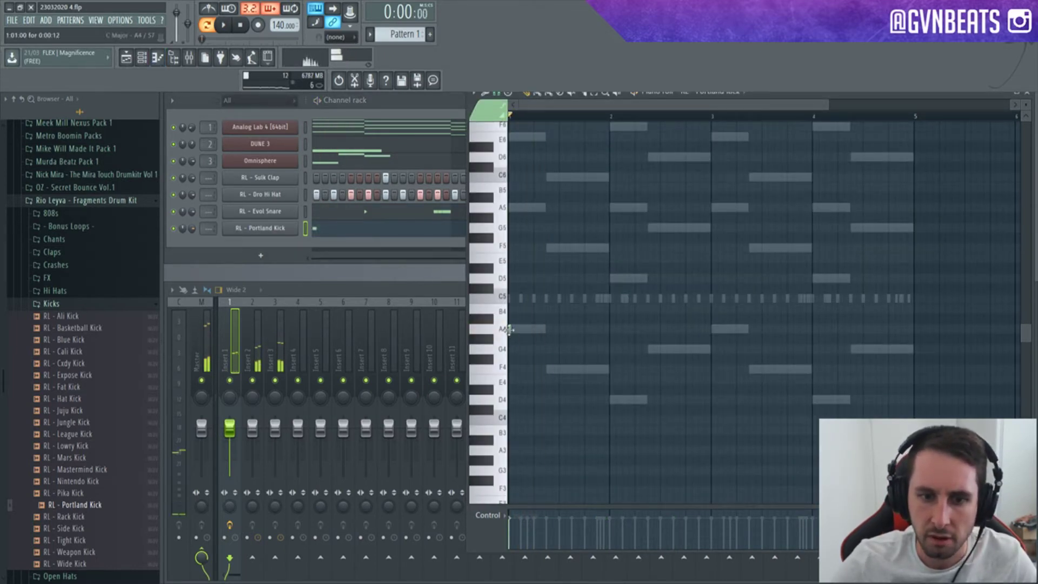
{"action": "left_click_drag", "start_coordinate": [508, 328], "coordinate": [515, 275]}
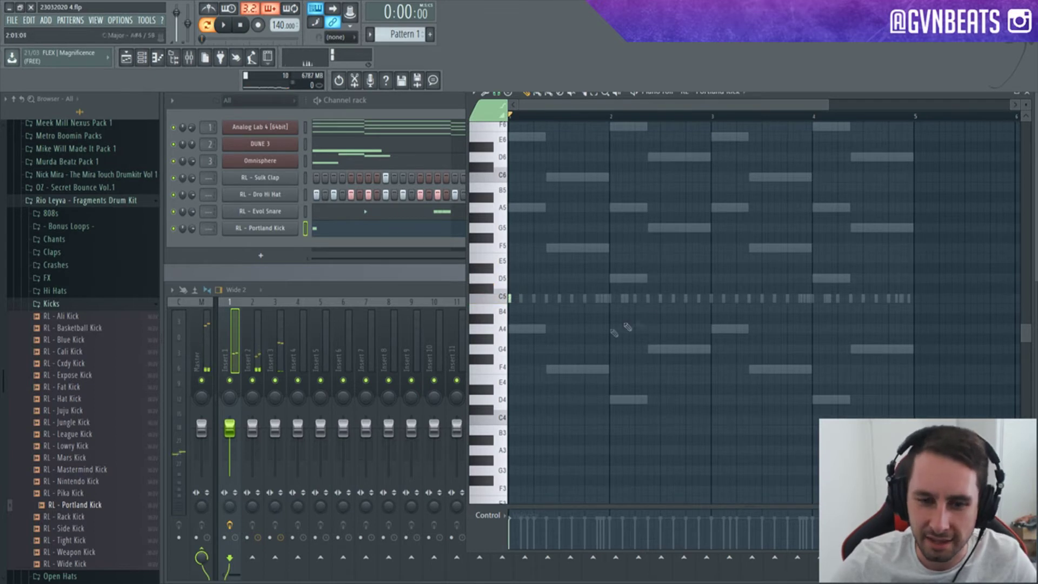
Step: Add C5 kick hits on step 7 of bar 1, step 5 of bar 2, steps 1, 7 and 13 of bar 3, and steps 13 and 15 of bar 4
{"action": "key", "text": "space"}
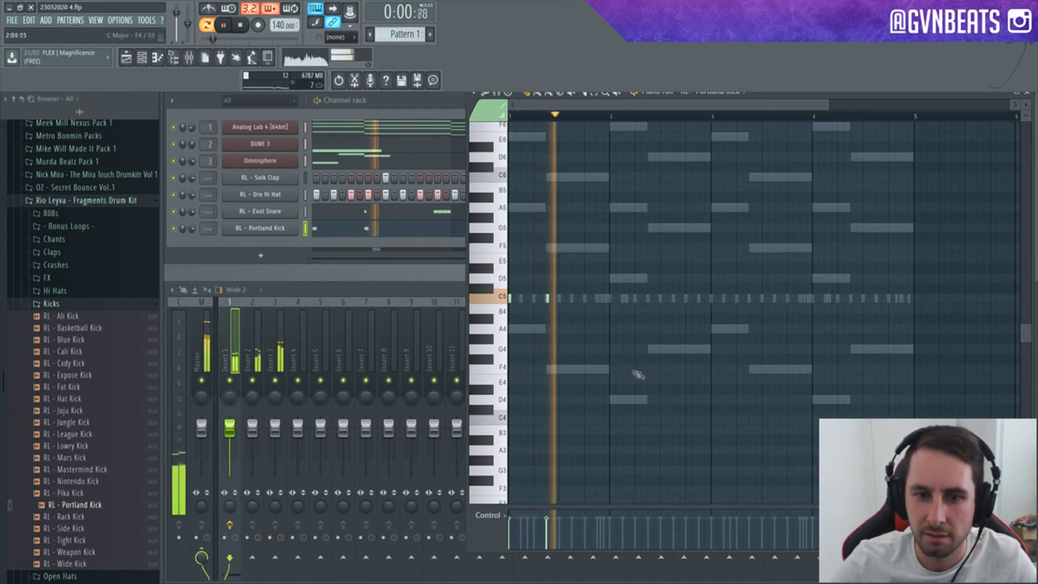
{"action": "left_click", "coordinate": [636, 299]}
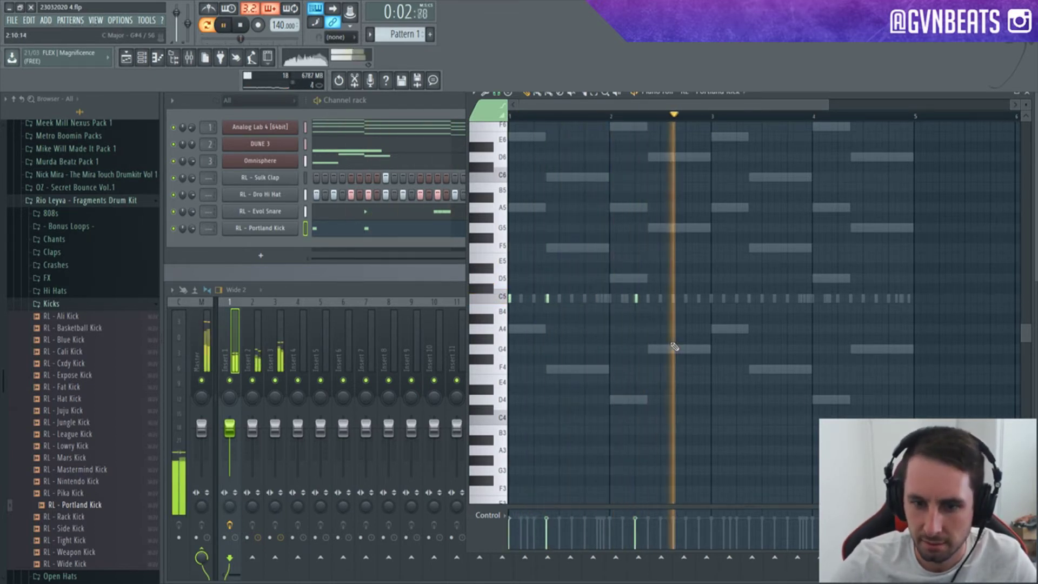
{"action": "key", "text": "space"}
{"action": "left_click", "coordinate": [711, 298]}
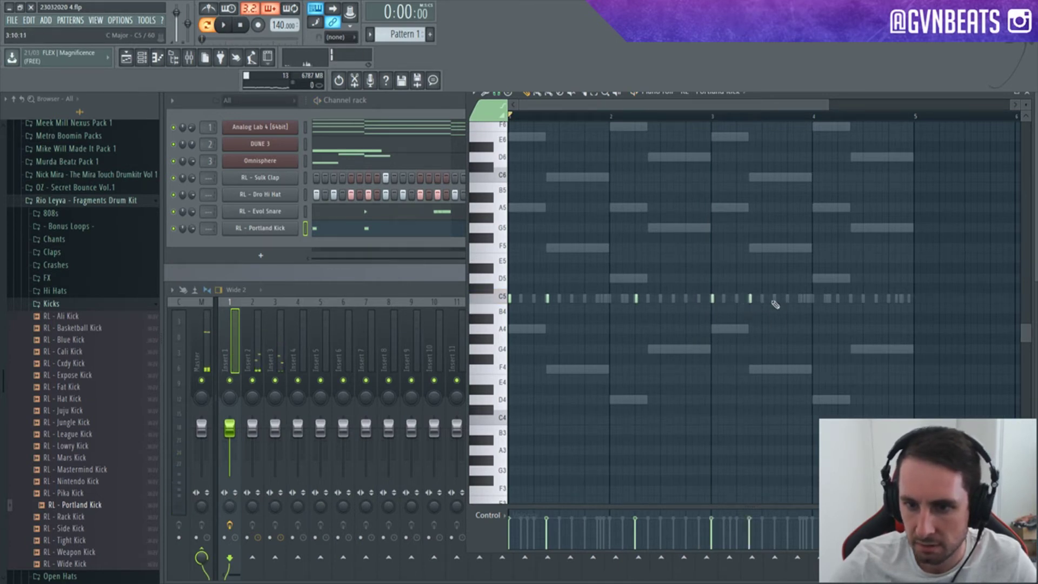
{"action": "left_click_drag", "start_coordinate": [794, 292], "coordinate": [788, 292]}
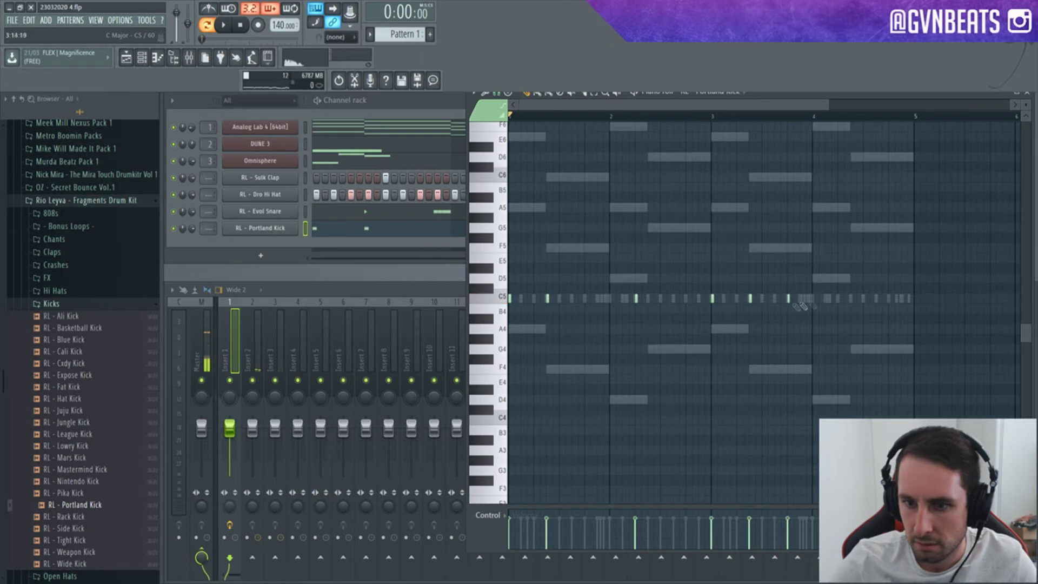
{"action": "key", "text": "space"}
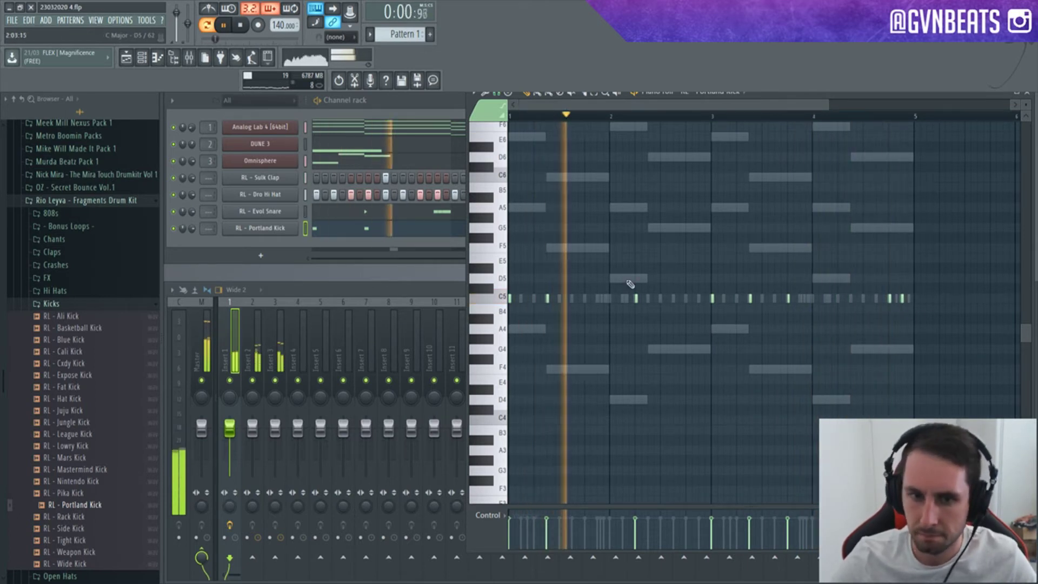
{"action": "key", "text": "space"}
Step: Audition samples in the 808s folder and add RL - Zay 6.0 808 as a new channel below the kick
{"action": "key", "text": "F6"}
{"action": "left_click", "coordinate": [61, 305]}
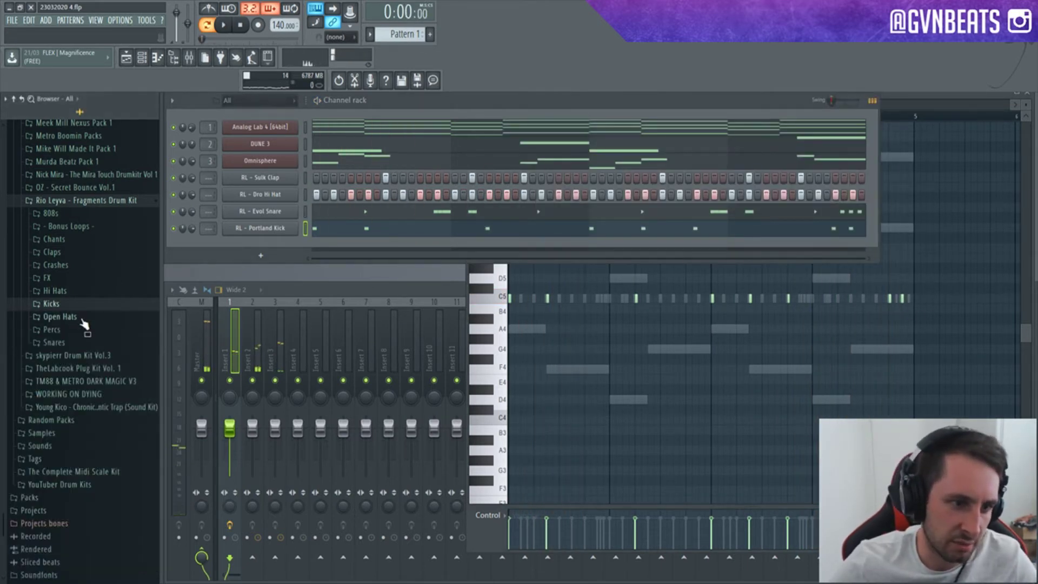
{"action": "left_click", "coordinate": [51, 214]}
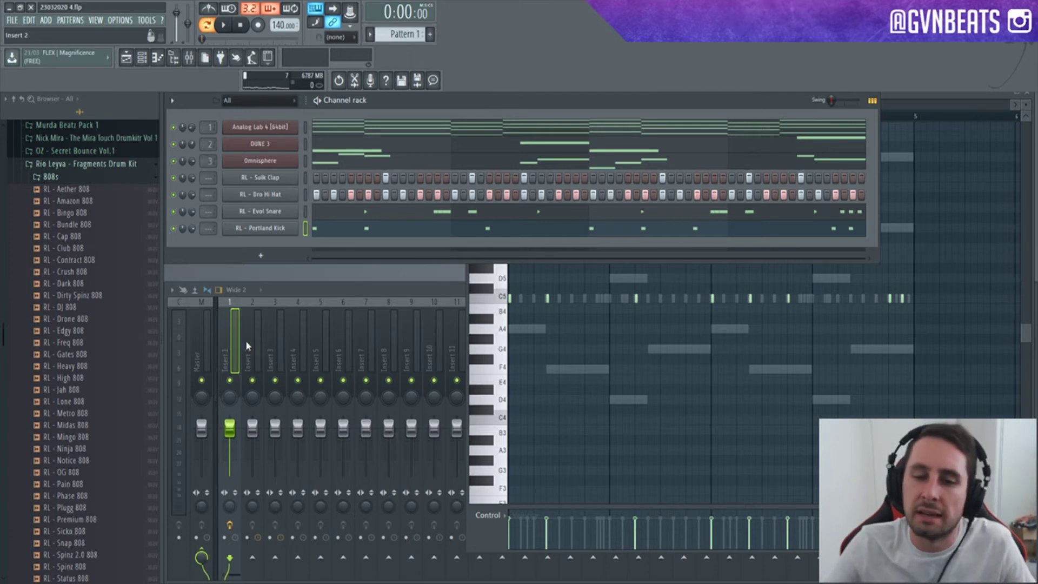
{"action": "left_click", "coordinate": [66, 263]}
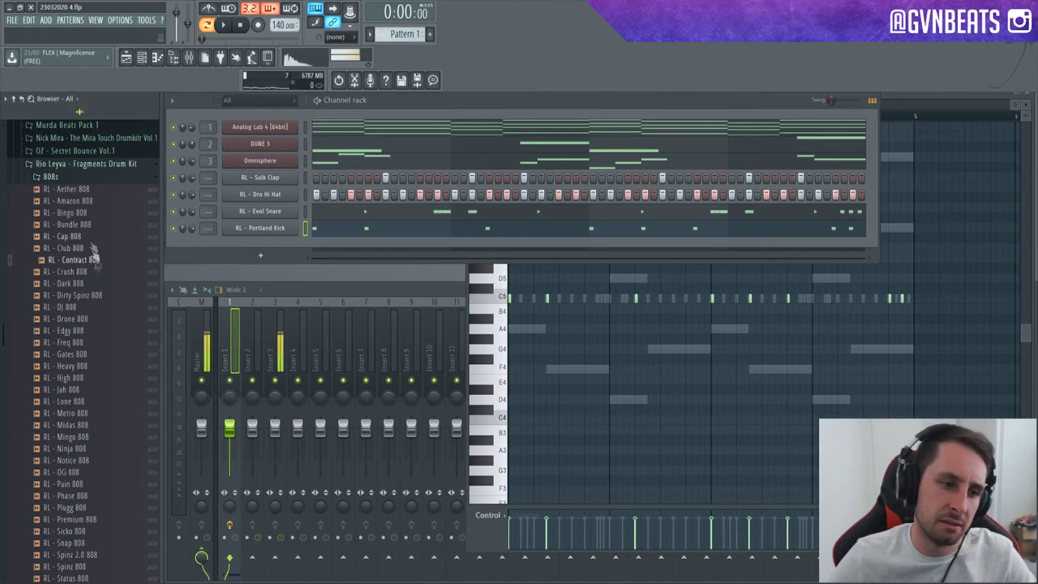
{"action": "left_click", "coordinate": [84, 226]}
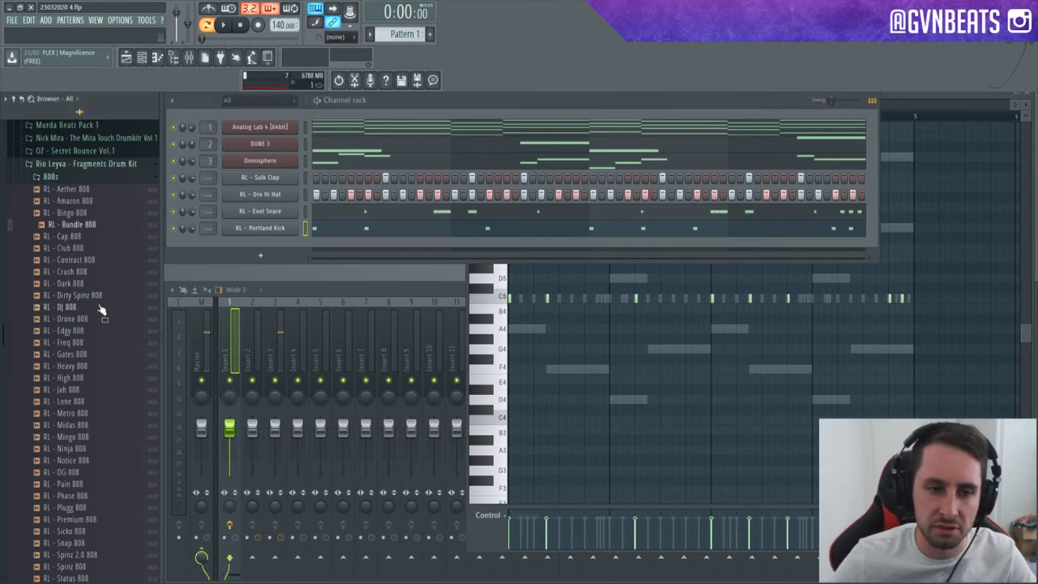
{"action": "scroll", "coordinate": [145, 349], "scroll_direction": "down", "scroll_amount": 6}
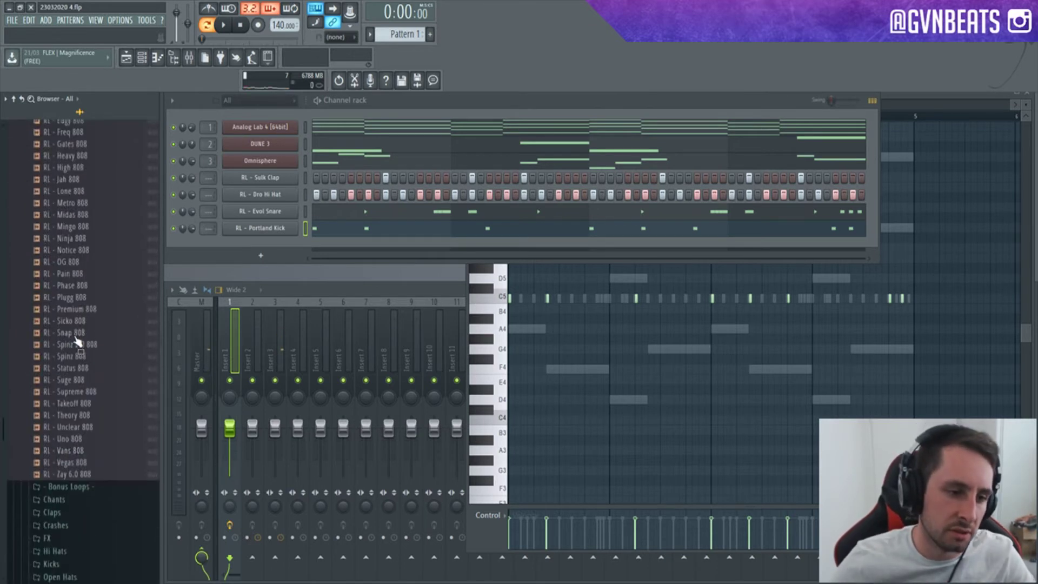
{"action": "left_click", "coordinate": [97, 463]}
{"action": "left_click_drag", "start_coordinate": [99, 473], "coordinate": [286, 246]}
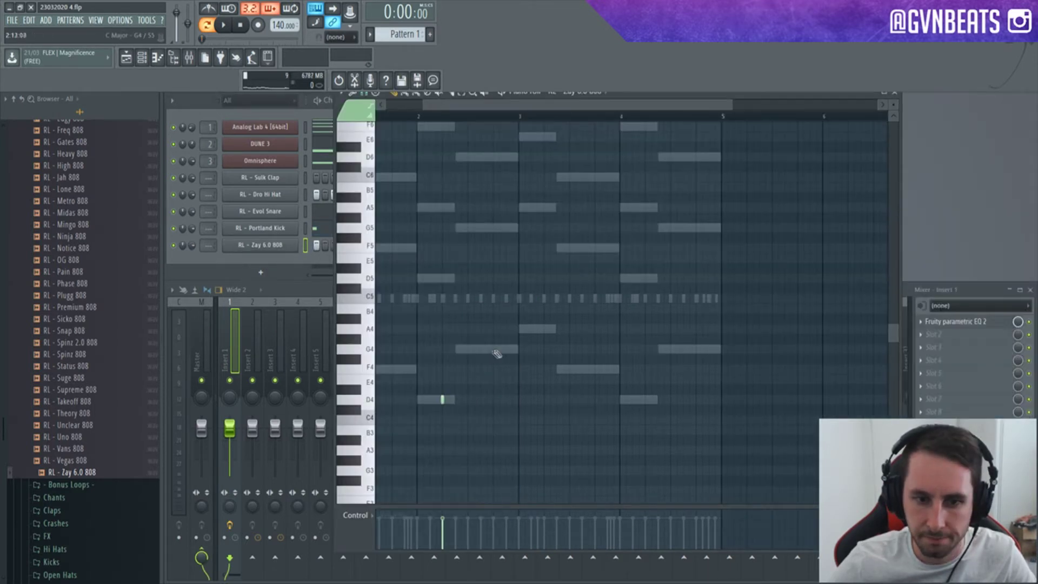
Step: Place short A5, F5 and D5 808 notes on the kick hits of bars 1 and 2 and play the loop
{"action": "key", "text": "space"}
{"action": "key", "text": "space"}
{"action": "key", "text": "space"}
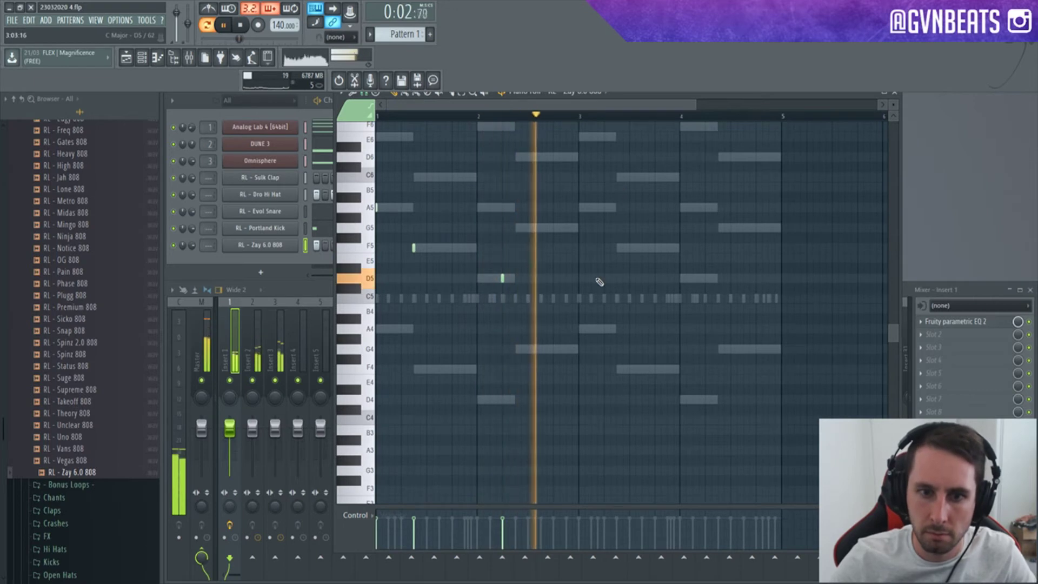
{"action": "key", "text": "space"}
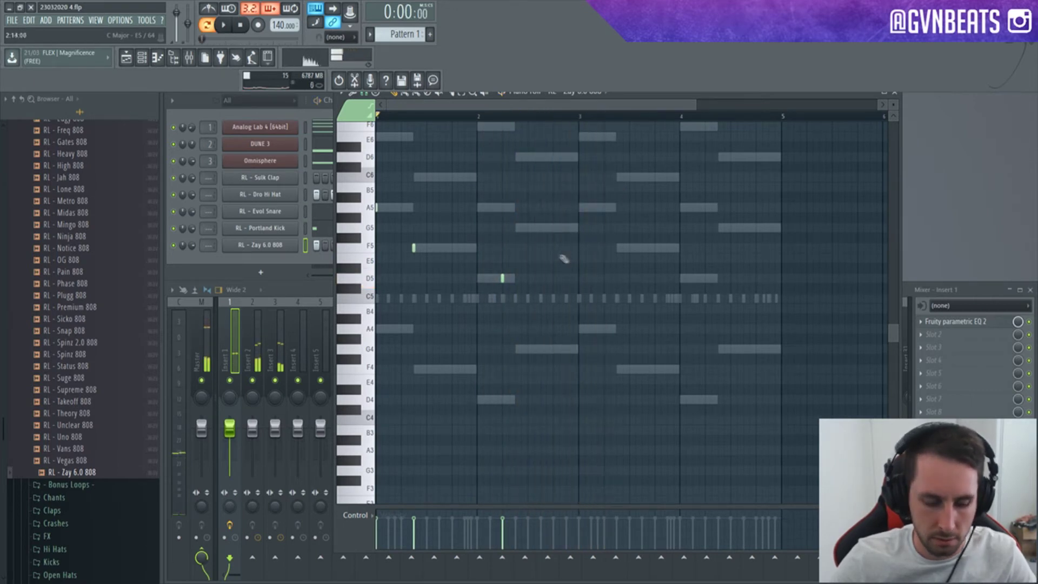
Step: Repeat the 808 notes in bars 3 and 4 and add two G5 hits at the end of bar 4
{"action": "left_click_drag", "start_coordinate": [508, 208], "coordinate": [578, 208]}
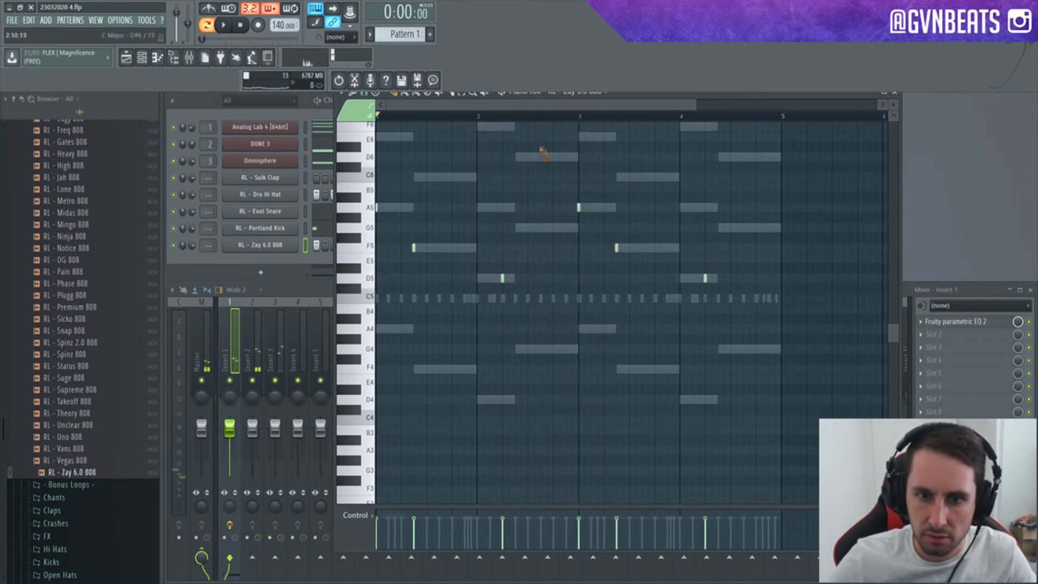
{"action": "left_click_drag", "start_coordinate": [723, 99], "coordinate": [698, 123]}
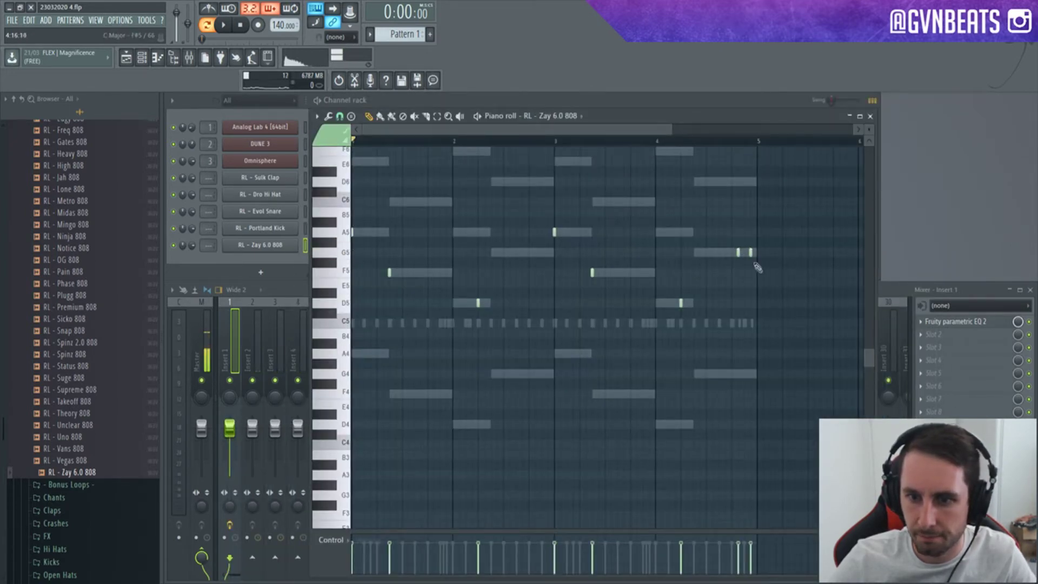
{"action": "key", "text": "space"}
Step: Compare the 808 with the kick pattern during playback and add an F5 808 hit on step 13 of bar 3
{"action": "key", "text": "F6"}
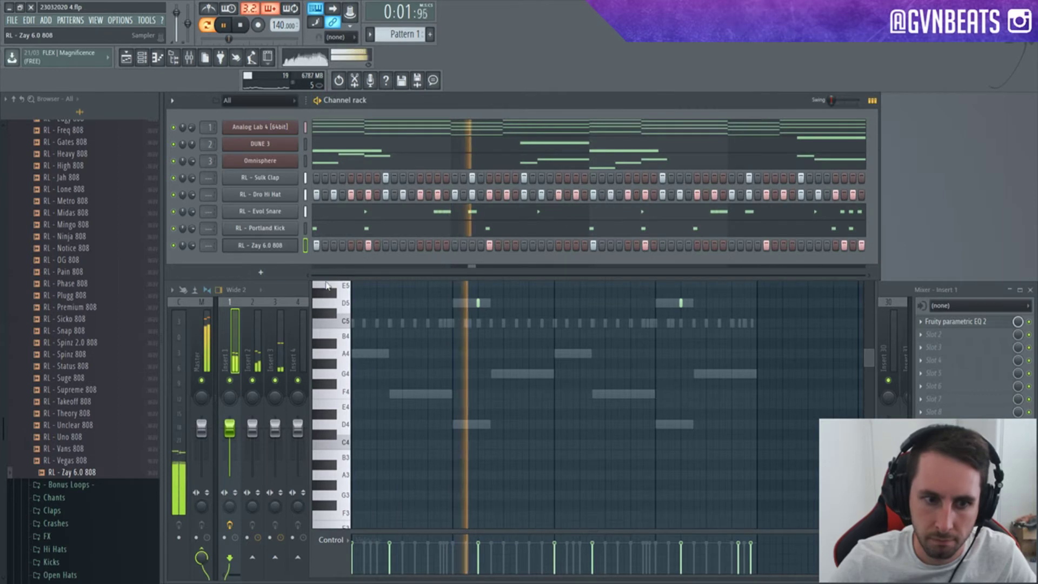
{"action": "left_click", "coordinate": [332, 308]}
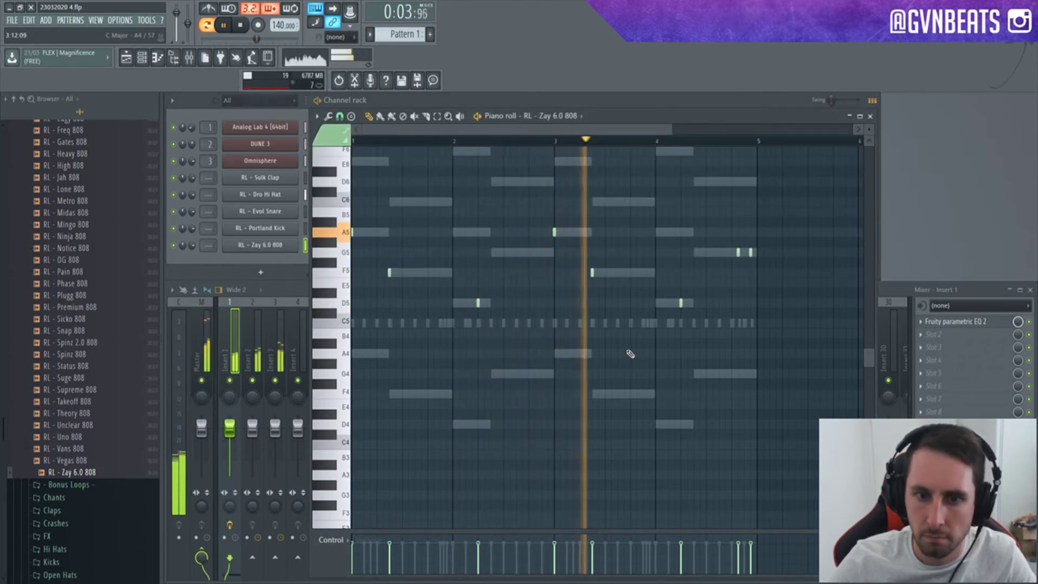
{"action": "left_click", "coordinate": [631, 272]}
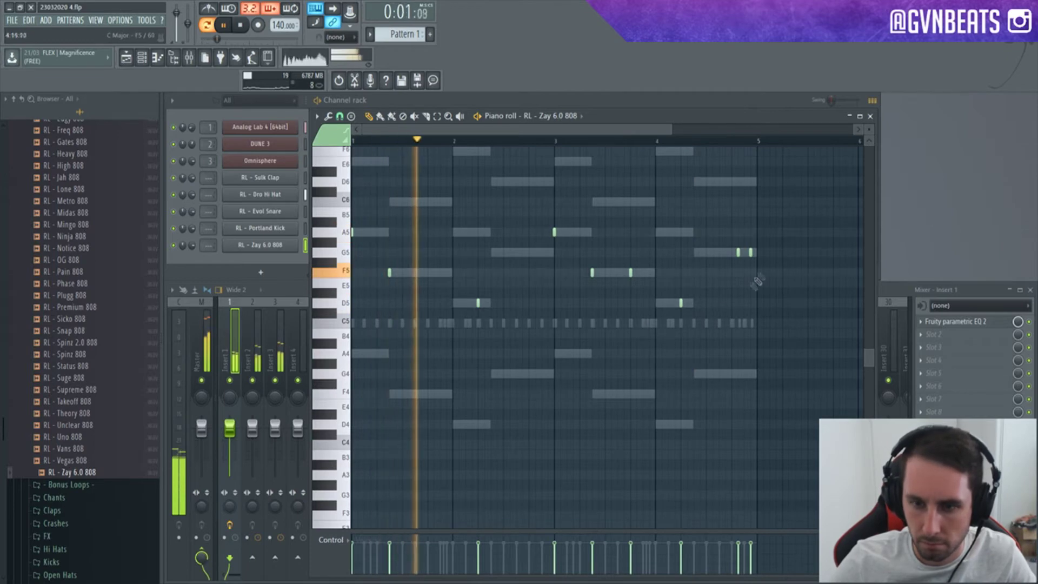
Step: Replace the Zay 6.0 808 notes with a copy of the Portland Kick pattern and show them in the piano roll
{"action": "left_click", "coordinate": [301, 240]}
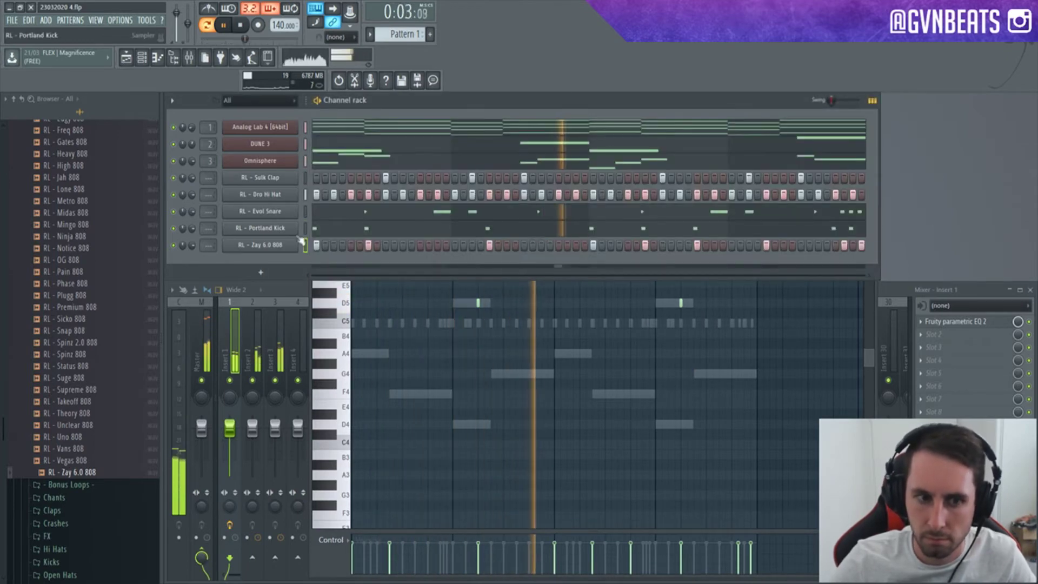
{"action": "key", "text": "ctrl+v"}
{"action": "key", "text": "F7"}
{"action": "key", "text": "F7"}
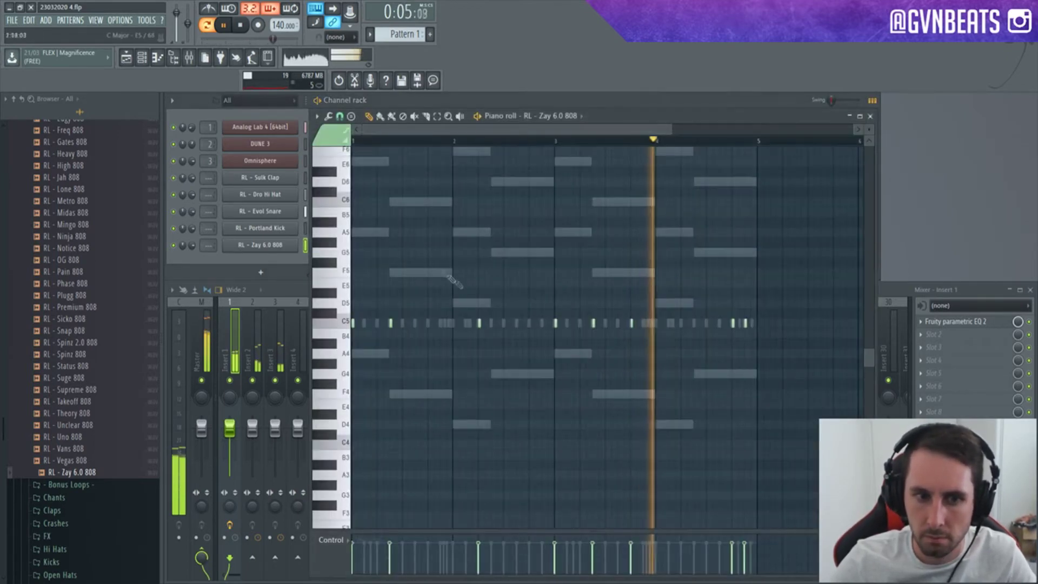
Step: Transpose all the copied 808 notes up nine semitones from C5 to A5
{"action": "key", "text": "Up"}
{"action": "key", "text": "Up"}
{"action": "key", "text": "Up"}
{"action": "key", "text": "Up"}
{"action": "key", "text": "Up"}
{"action": "key", "text": "Up"}
{"action": "key", "text": "Up"}
{"action": "key", "text": "Up"}
{"action": "key", "text": "Up"}
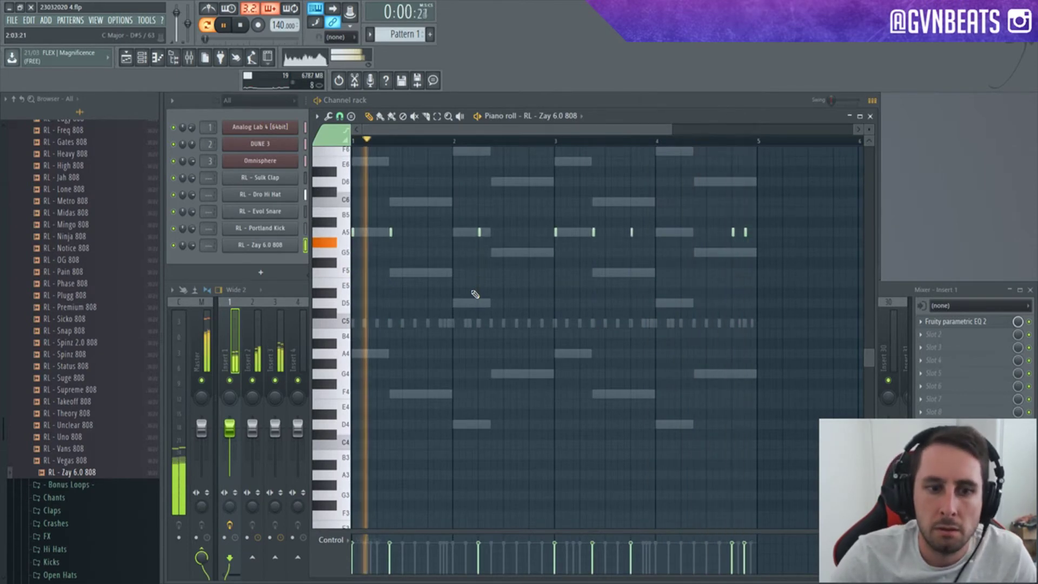
Step: Move the second 808 note to F5, the bar 2 note to D5, the last two bar 3 notes to F5 and the bar 4 notes to G5
{"action": "key", "text": "space"}
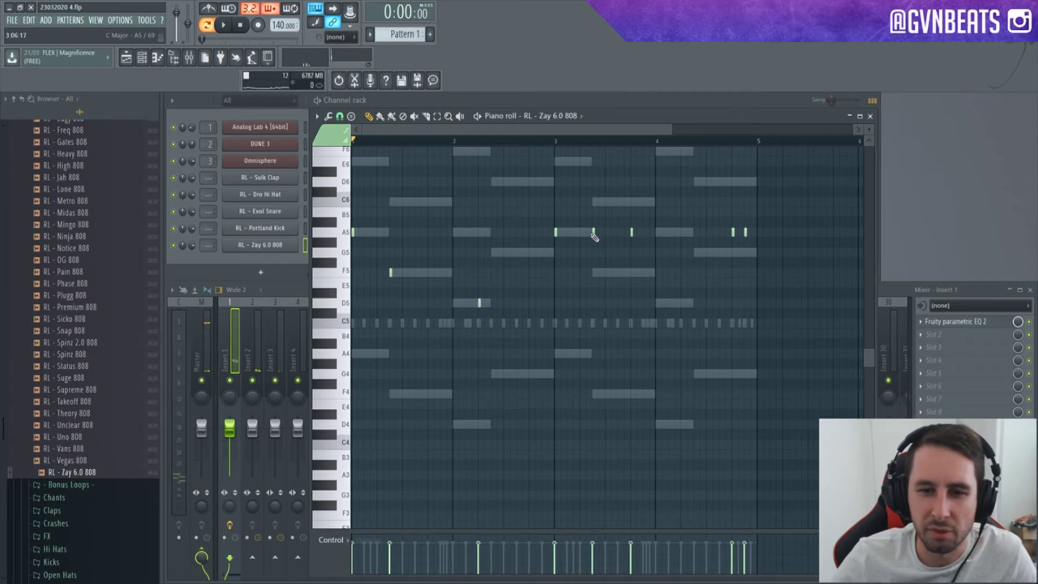
{"action": "left_click", "coordinate": [593, 263]}
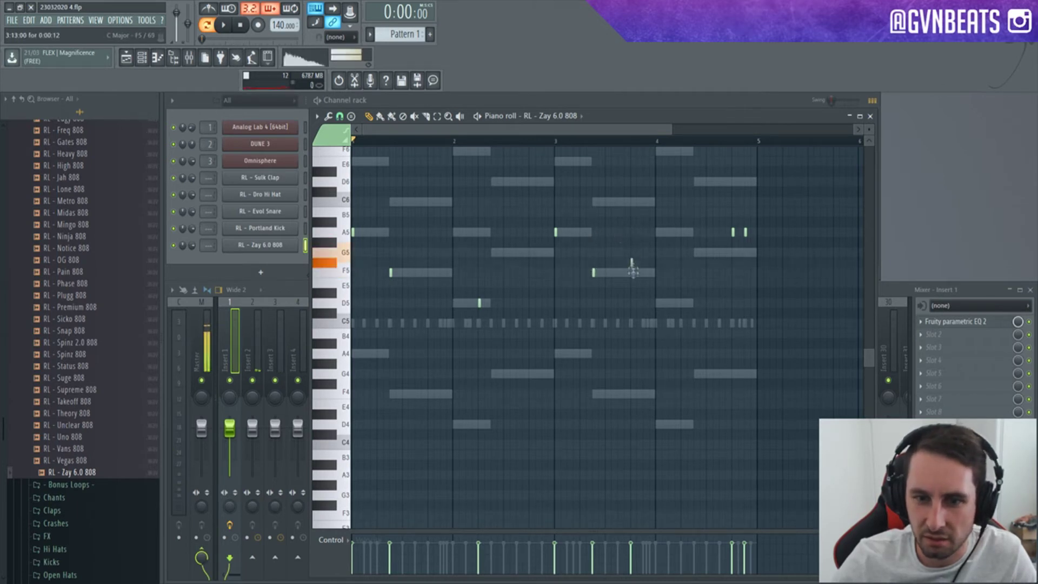
{"action": "left_click_drag", "start_coordinate": [733, 233], "coordinate": [734, 254]}
{"action": "left_click", "coordinate": [743, 233]}
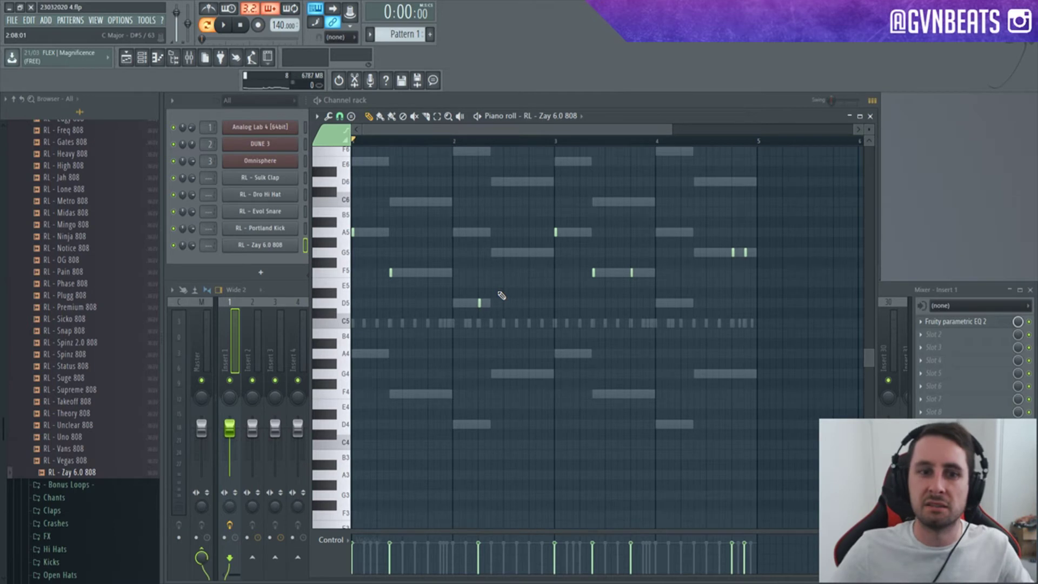
Step: Add an A5 808 hit on step 2 of bar 3 and play the loop with the channel rack in front
{"action": "key", "text": "space"}
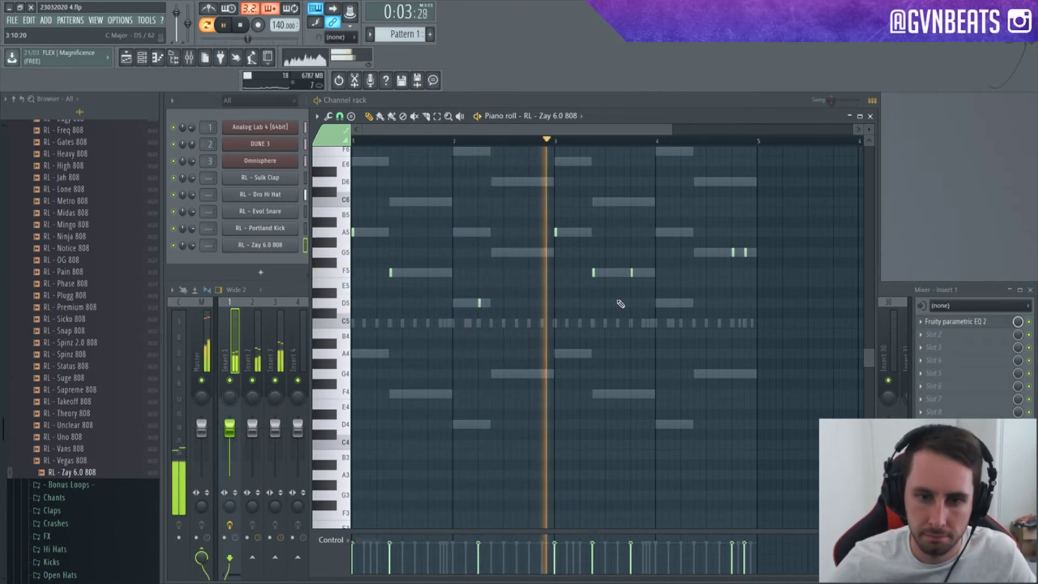
{"action": "key", "text": "space"}
{"action": "left_click", "coordinate": [562, 232]}
{"action": "key", "text": "space"}
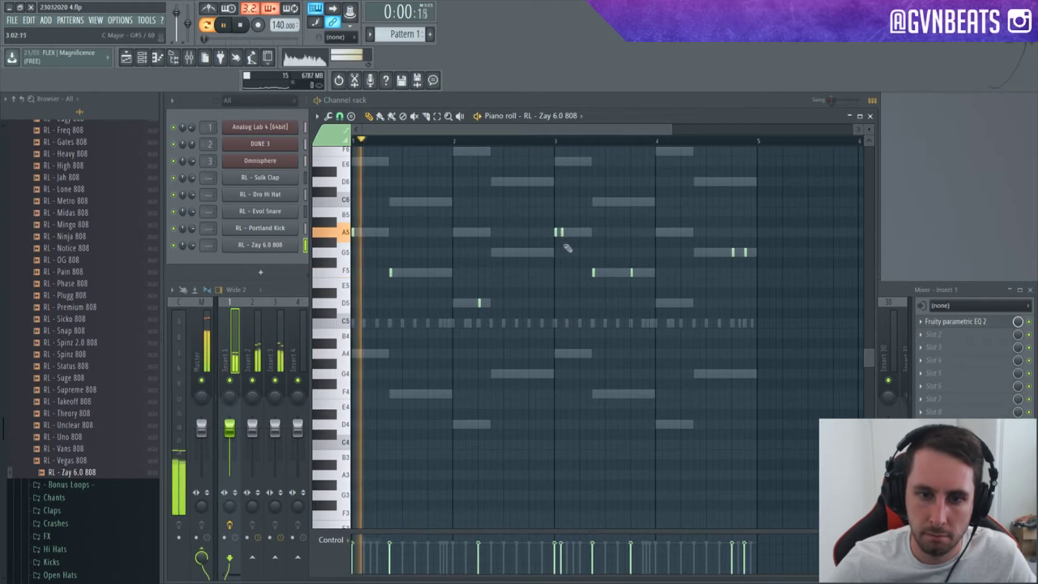
{"action": "left_click", "coordinate": [280, 223]}
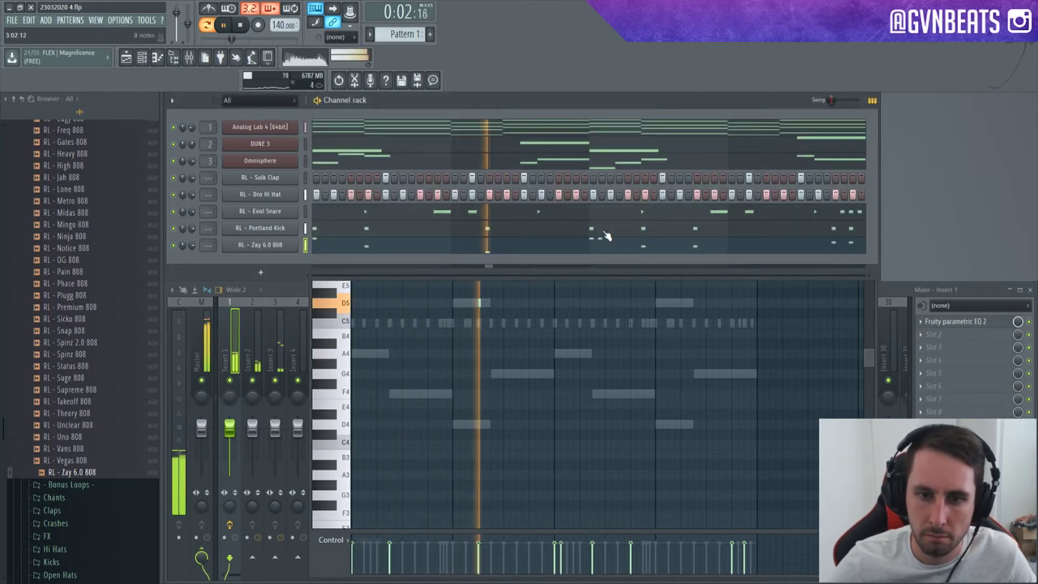
Step: Add a Portland Kick hit on step 2 of bar 3 and show the 808 notes while the loop plays
{"action": "left_click", "coordinate": [563, 323]}
{"action": "left_click", "coordinate": [568, 324]}
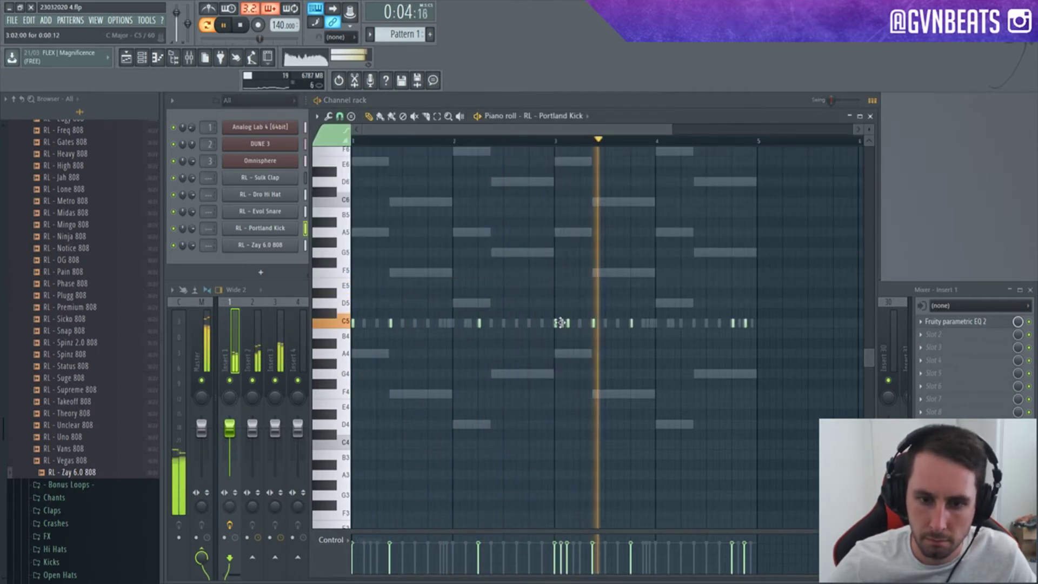
{"action": "right_click", "coordinate": [567, 326]}
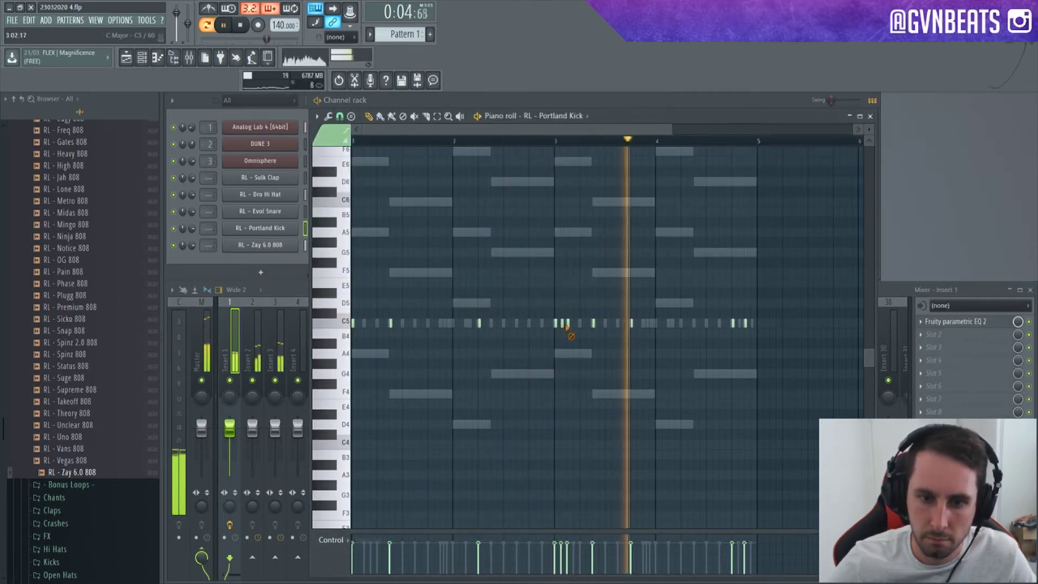
{"action": "left_click", "coordinate": [870, 115]}
{"action": "left_click", "coordinate": [464, 231]}
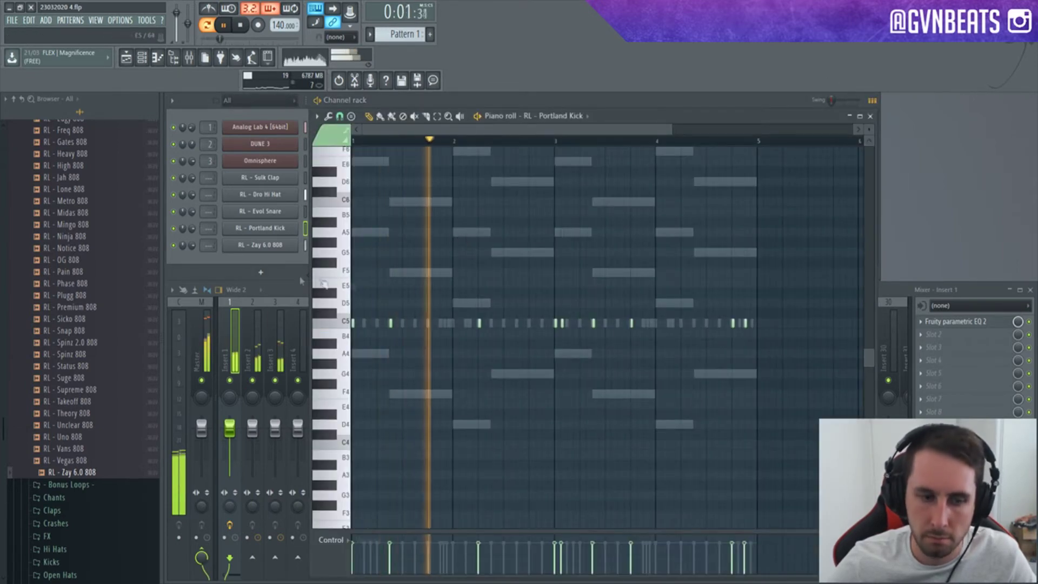
{"action": "left_click", "coordinate": [232, 260]}
{"action": "left_click", "coordinate": [424, 246]}
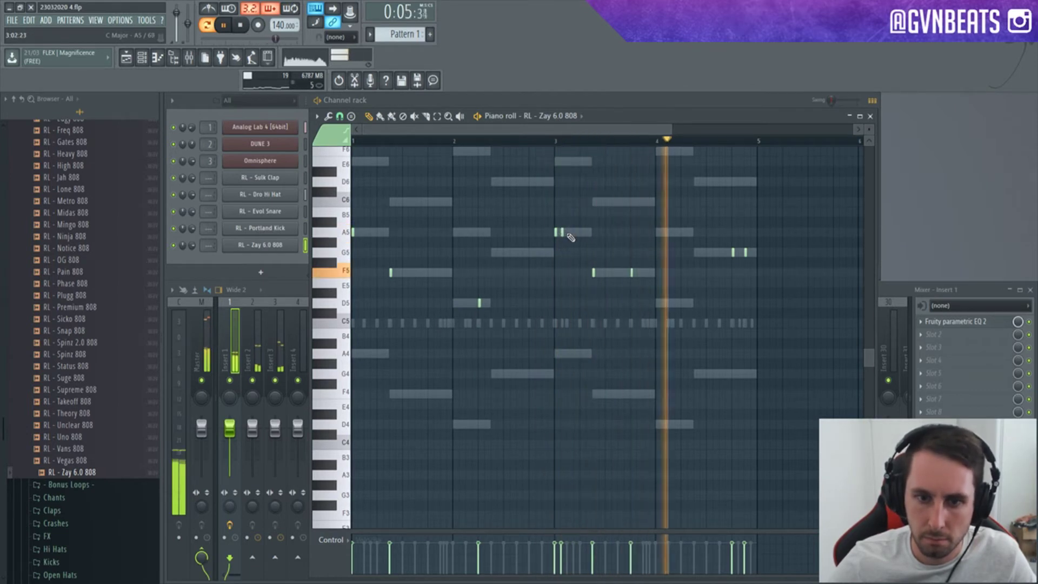
Step: Add an A5 808 hit and a matching Portland Kick hit on step 3 of bar 3, and play the loop
{"action": "key", "text": "space"}
{"action": "left_click", "coordinate": [233, 272]}
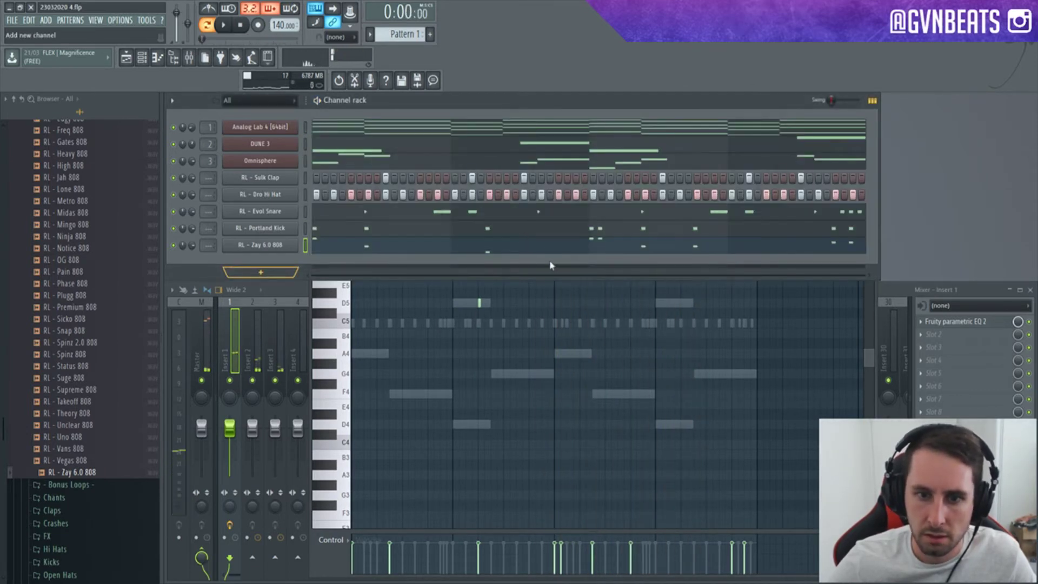
{"action": "key", "text": "space"}
{"action": "left_click", "coordinate": [597, 247]}
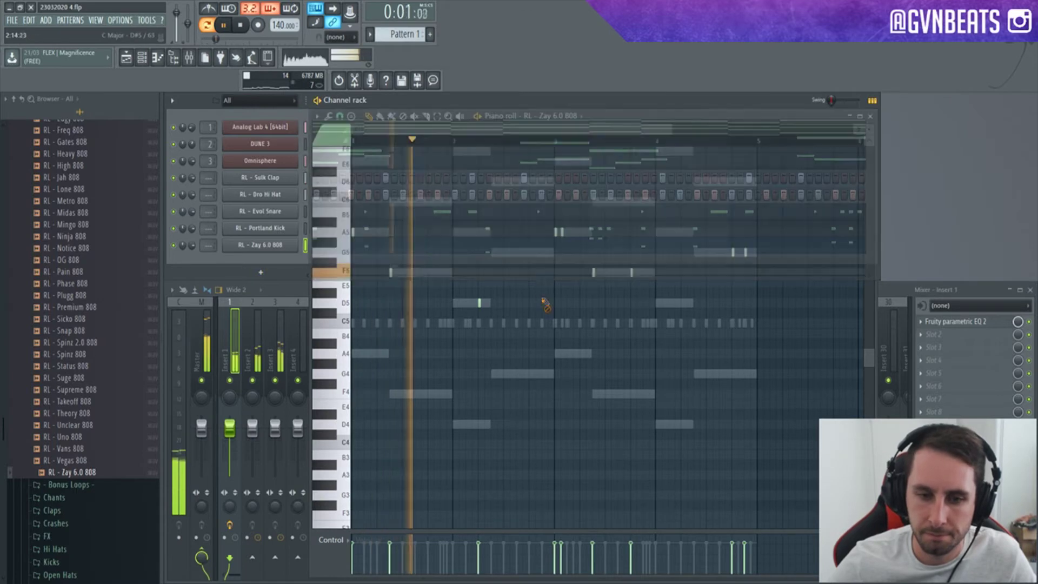
{"action": "left_click", "coordinate": [567, 232]}
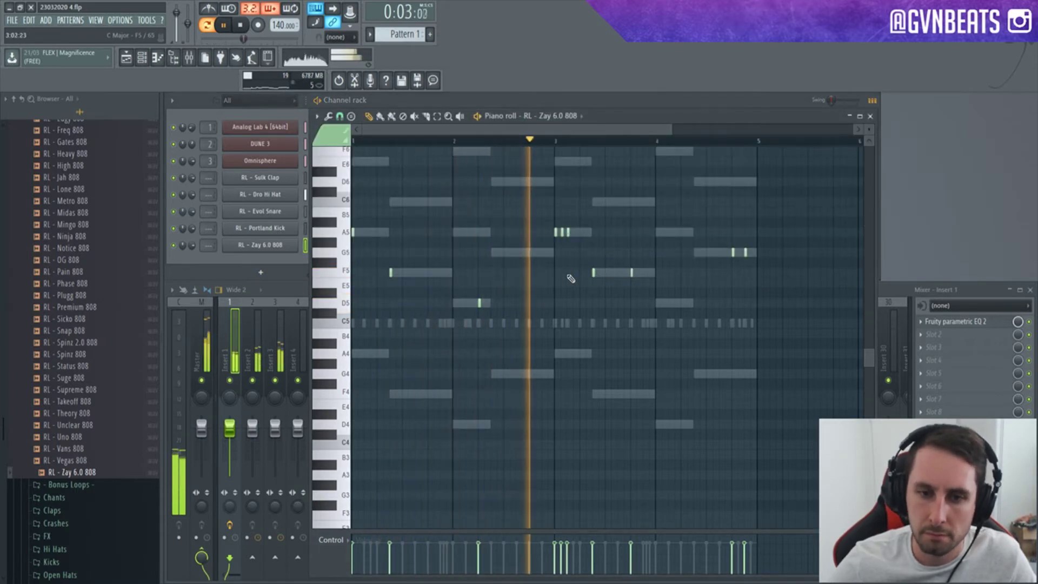
{"action": "left_click", "coordinate": [294, 272]}
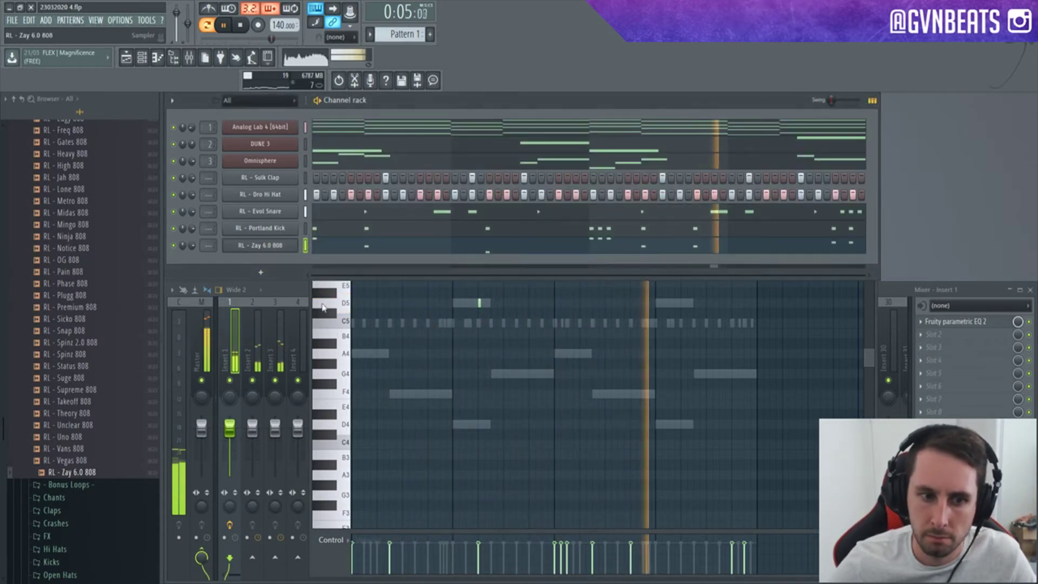
{"action": "left_click", "coordinate": [622, 246]}
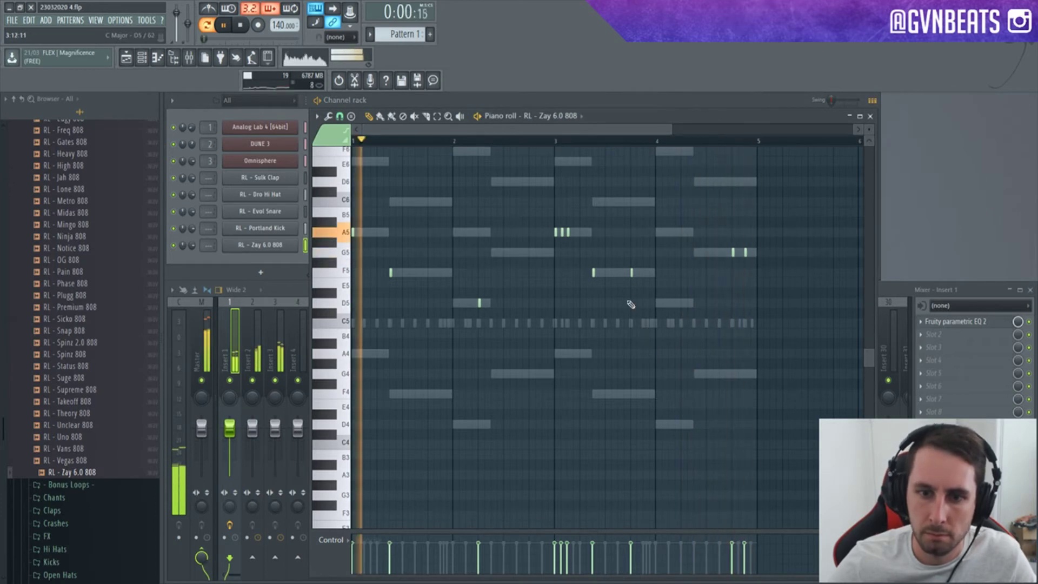
Step: Audition several other 808 samples, replace the Zay 6.0 808 with Spinz 2.0 808 and play the loop
{"action": "left_click", "coordinate": [238, 272]}
{"action": "key", "text": "space"}
{"action": "left_click", "coordinate": [100, 390]}
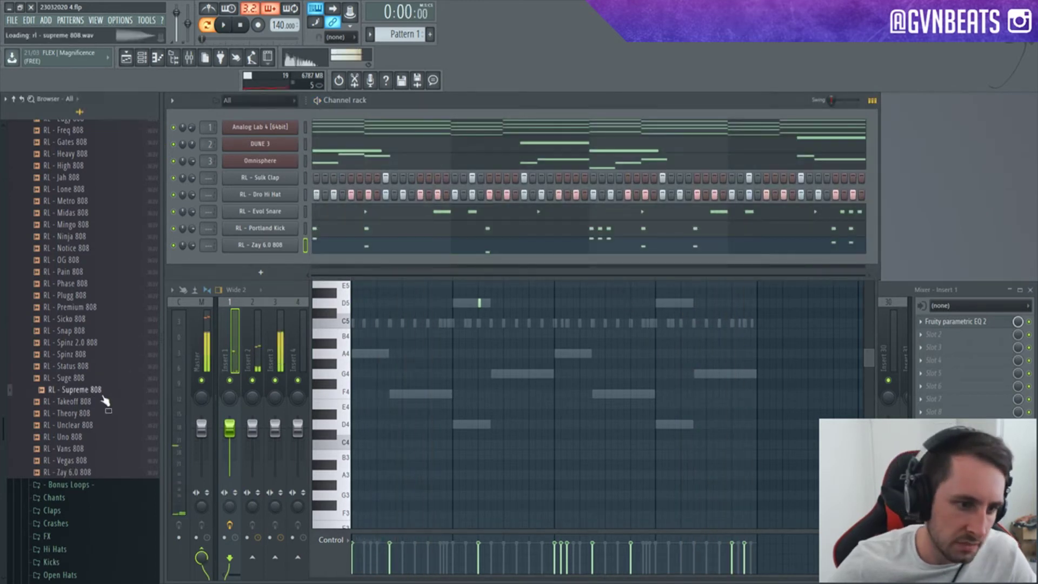
{"action": "left_click", "coordinate": [78, 367]}
{"action": "left_click", "coordinate": [77, 380]}
{"action": "left_click", "coordinate": [77, 309]}
{"action": "left_click", "coordinate": [83, 344]}
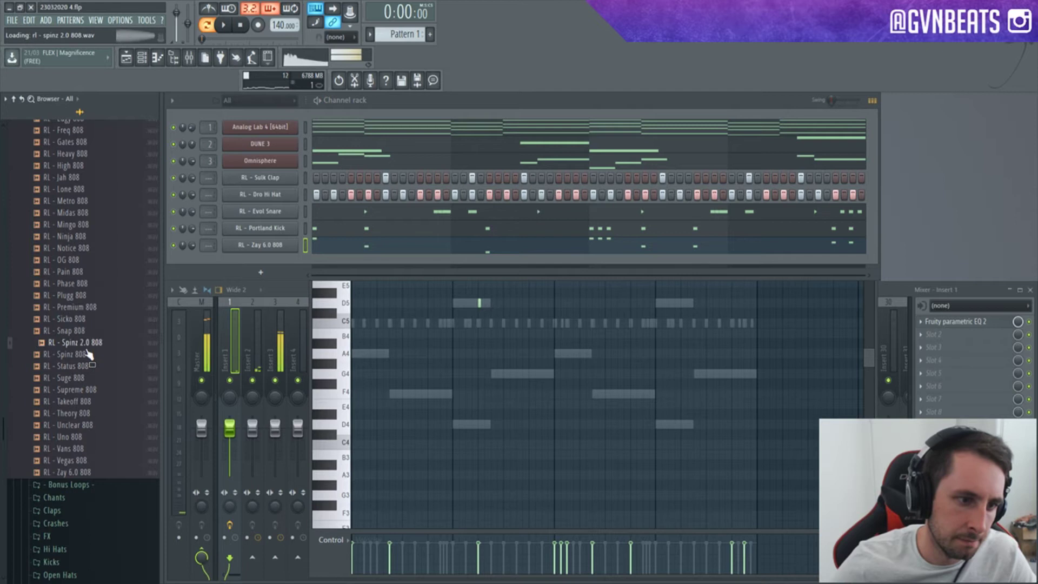
{"action": "left_click_drag", "start_coordinate": [242, 277], "coordinate": [230, 245]}
{"action": "key", "text": "space"}
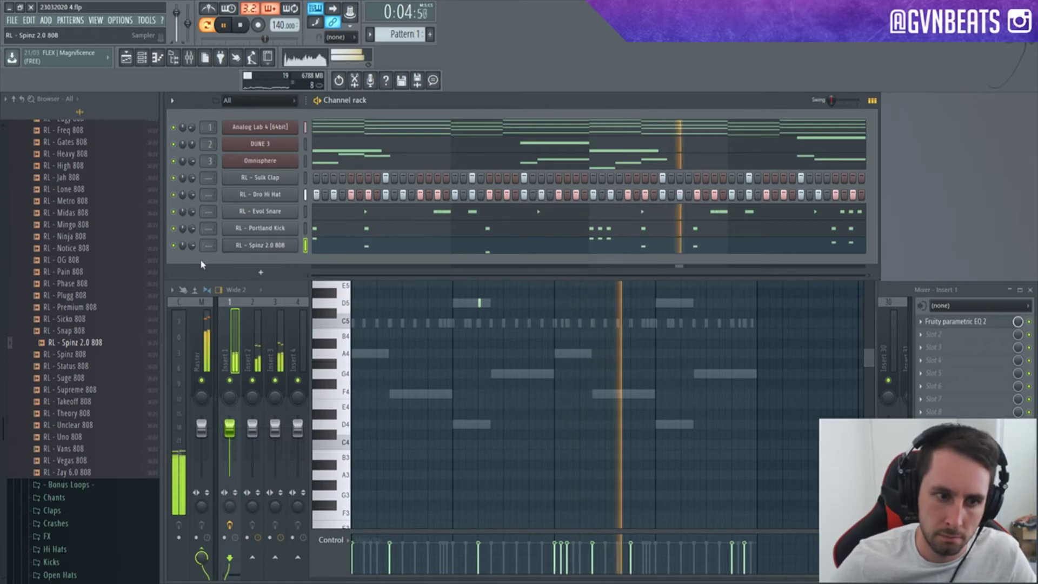
Step: Load 808 [ bullet ] from the KBeaZy Fyed Up Volume 1 kit into the 808 channel and collapse its 808s folder
{"action": "scroll", "coordinate": [81, 295], "scroll_direction": "down", "scroll_amount": 3}
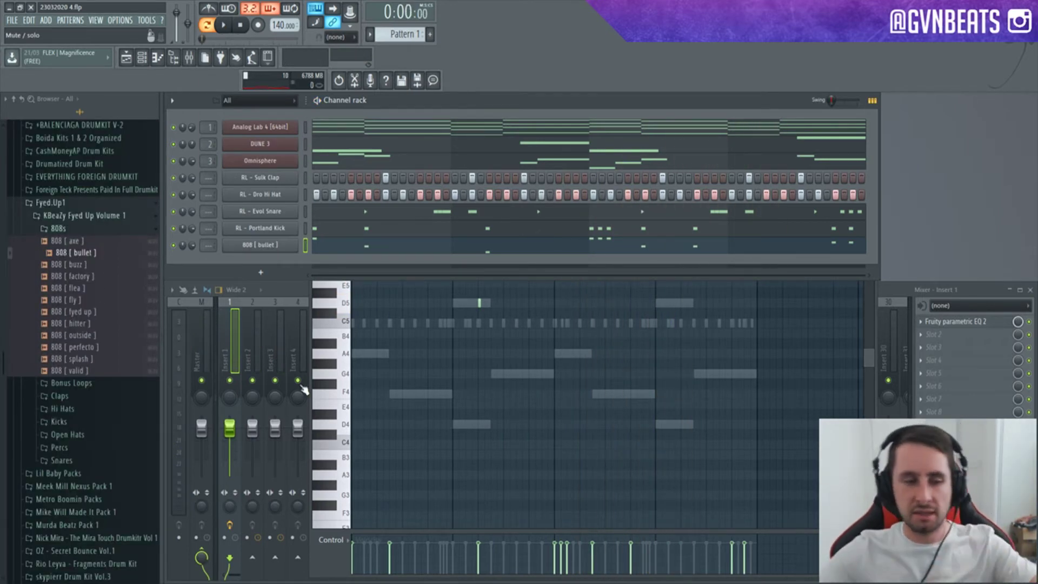
{"action": "left_click", "coordinate": [84, 253]}
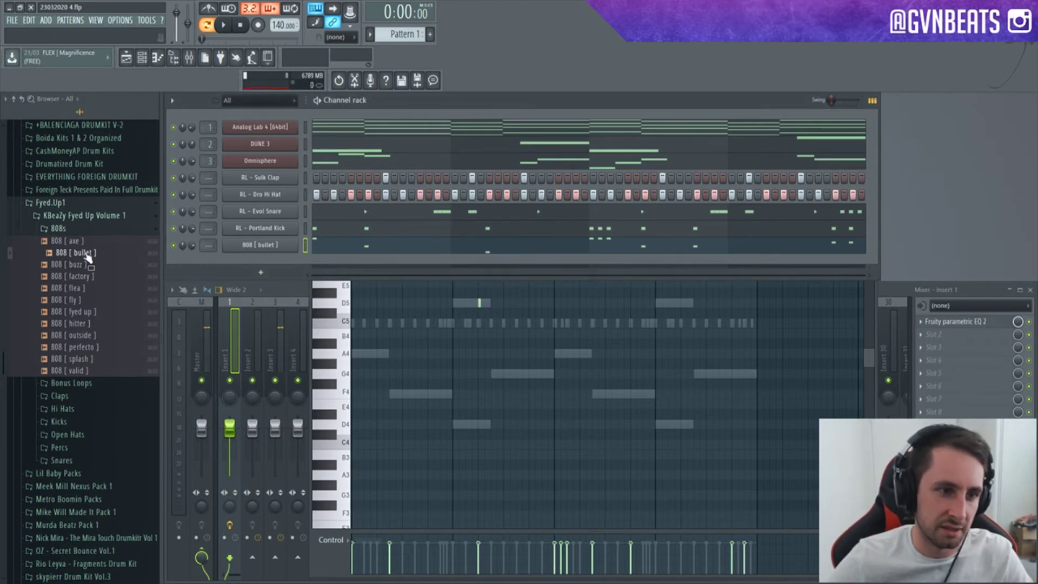
{"action": "left_click", "coordinate": [57, 229]}
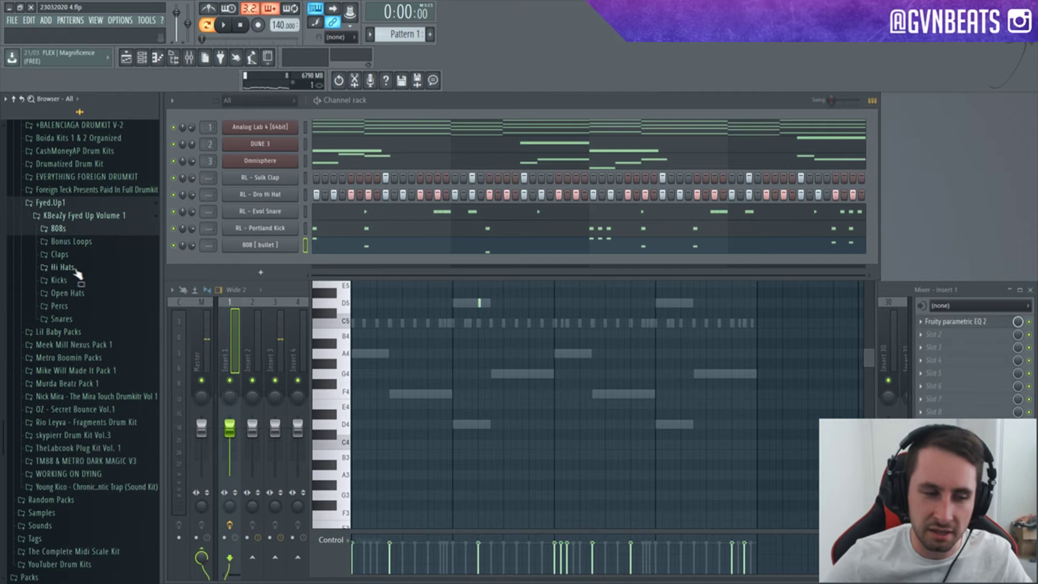
Step: Audition the combo, pool, slatt and tex claps in the KBeaZy Fyed Up Volume 1 kit
{"action": "left_click", "coordinate": [61, 255]}
{"action": "left_click", "coordinate": [67, 266]}
{"action": "left_click", "coordinate": [80, 291]}
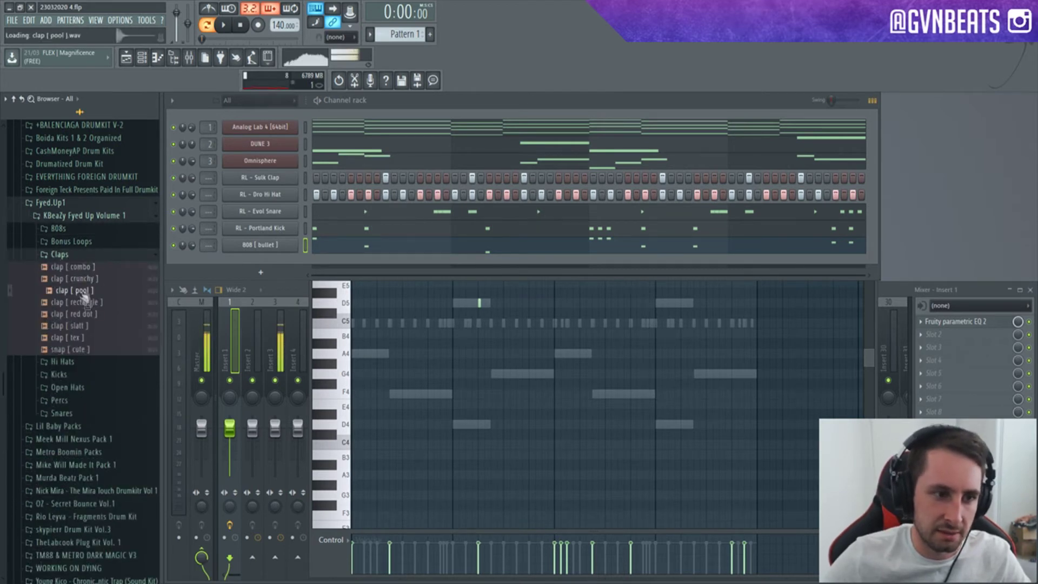
{"action": "left_click", "coordinate": [73, 326]}
{"action": "left_click", "coordinate": [74, 338]}
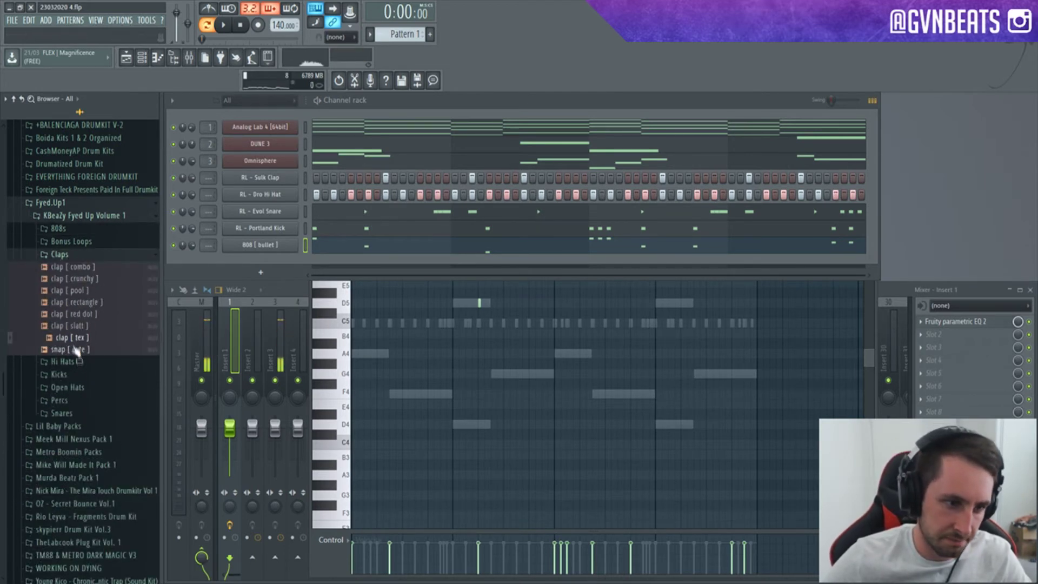
Step: Audition the hi-hats in the same kit, including sleepy, slippery and strawberry, alongside the playing loop, and collapse the folder
{"action": "left_click", "coordinate": [69, 362]}
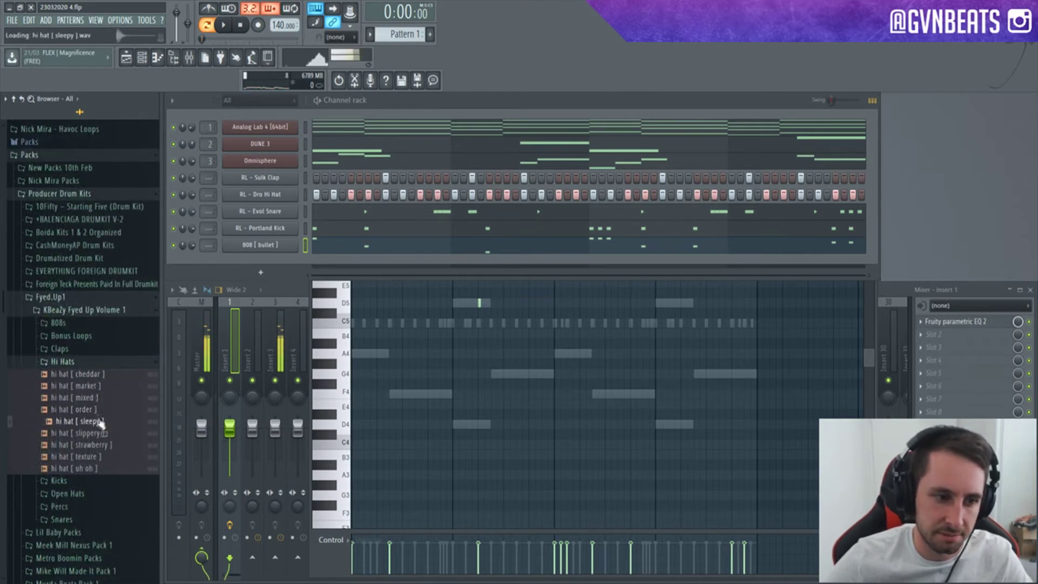
{"action": "left_click", "coordinate": [81, 432]}
{"action": "key", "text": "space"}
{"action": "left_click", "coordinate": [89, 444]}
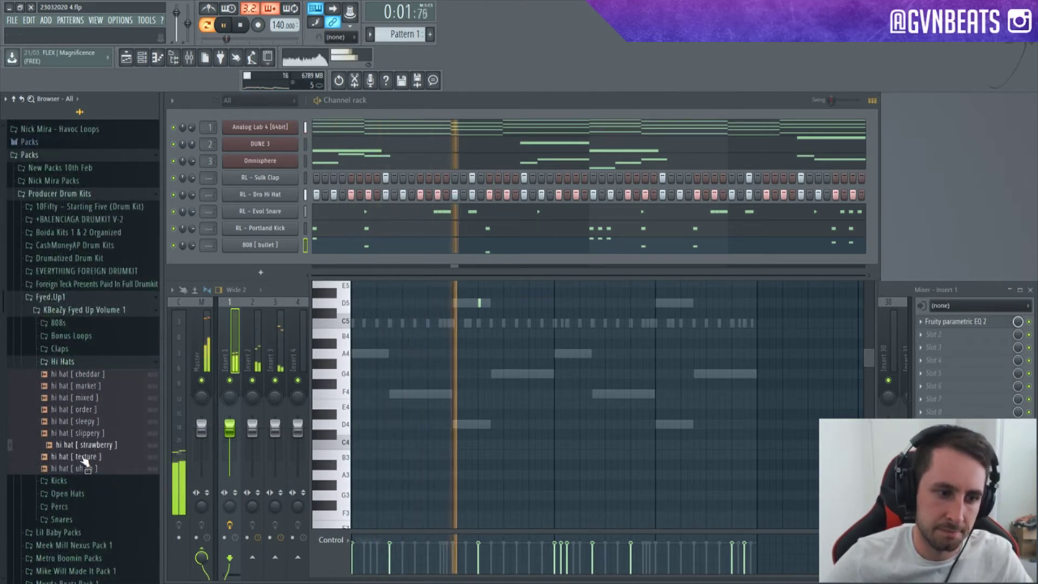
{"action": "left_click", "coordinate": [60, 365]}
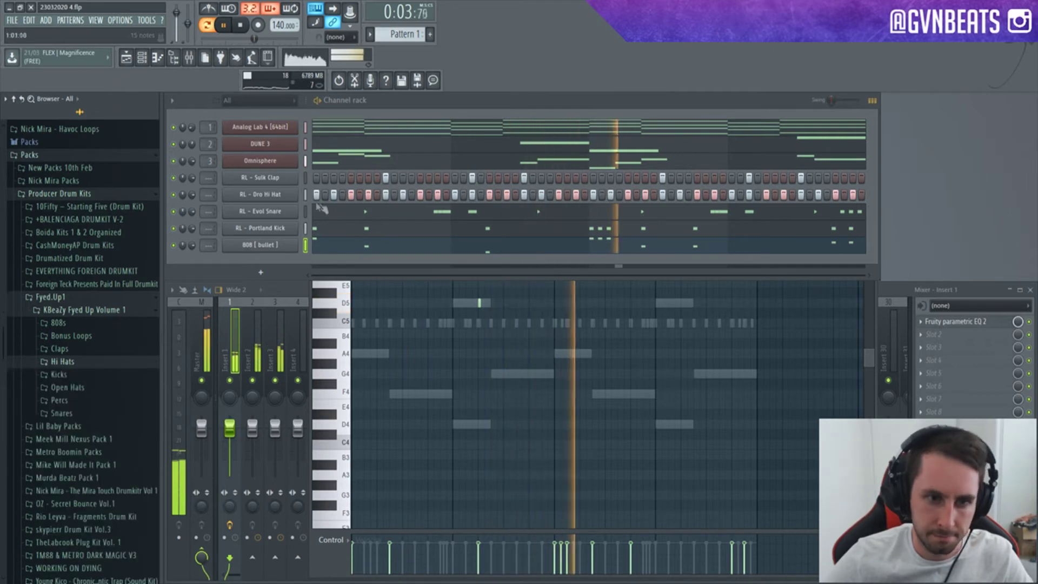
Step: Open the Dro Hi Hat piano roll and add a three-note A4 roll with rising velocities on step 2 of bar 1
{"action": "double_click", "coordinate": [415, 323]}
{"action": "key", "text": "space"}
{"action": "scroll", "coordinate": [422, 328], "scroll_direction": "down", "scroll_amount": 3}
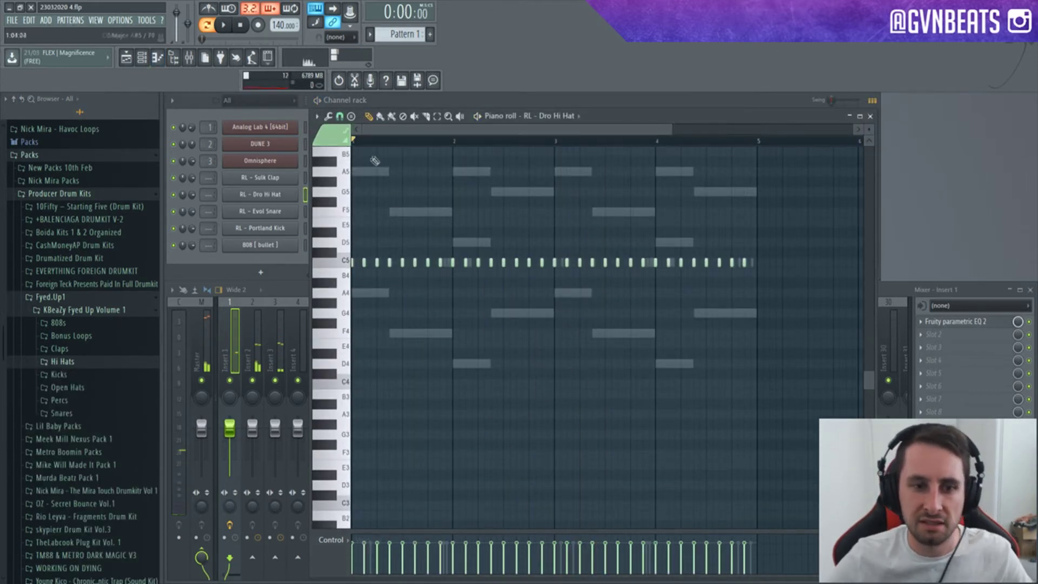
{"action": "scroll", "coordinate": [401, 259], "scroll_direction": "up", "scroll_amount": 2}
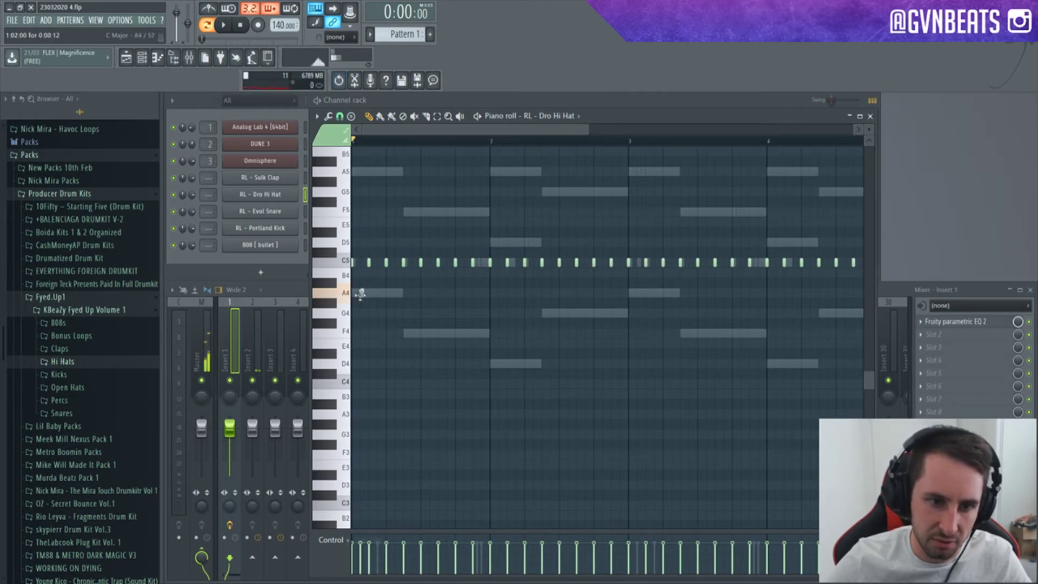
{"action": "key", "text": "space"}
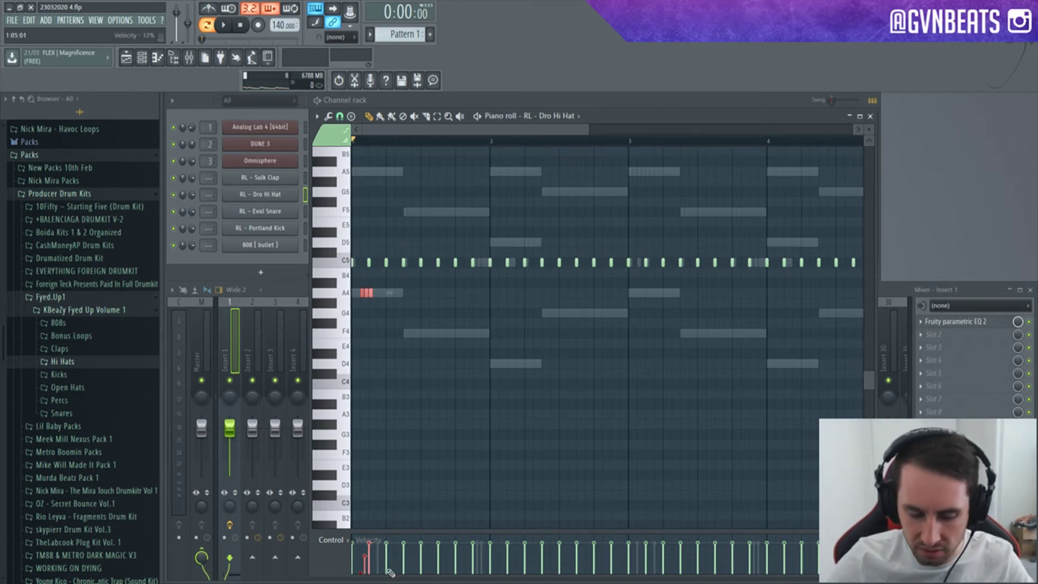
{"action": "key", "text": "space"}
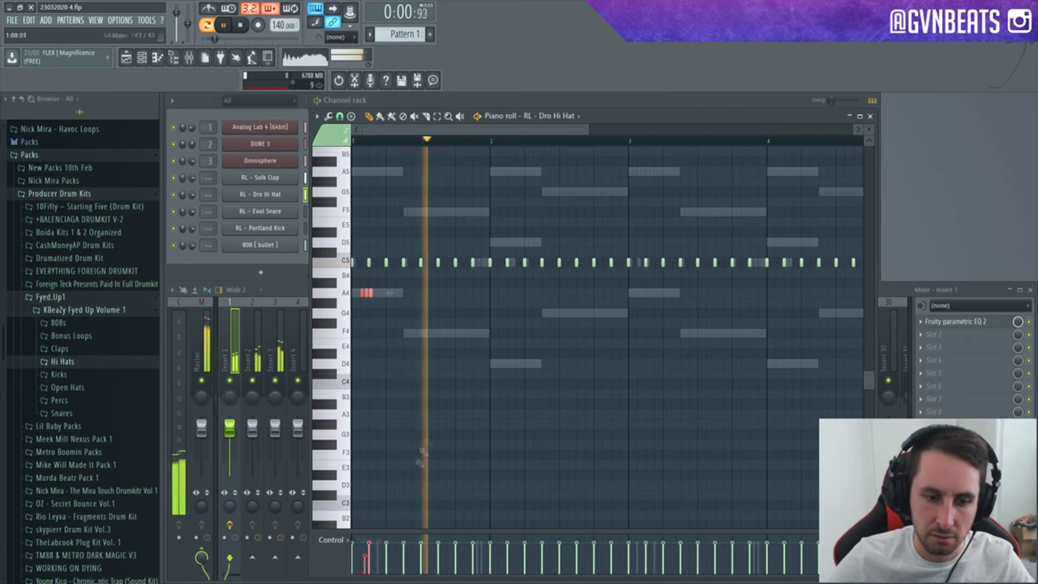
{"action": "key", "text": "space"}
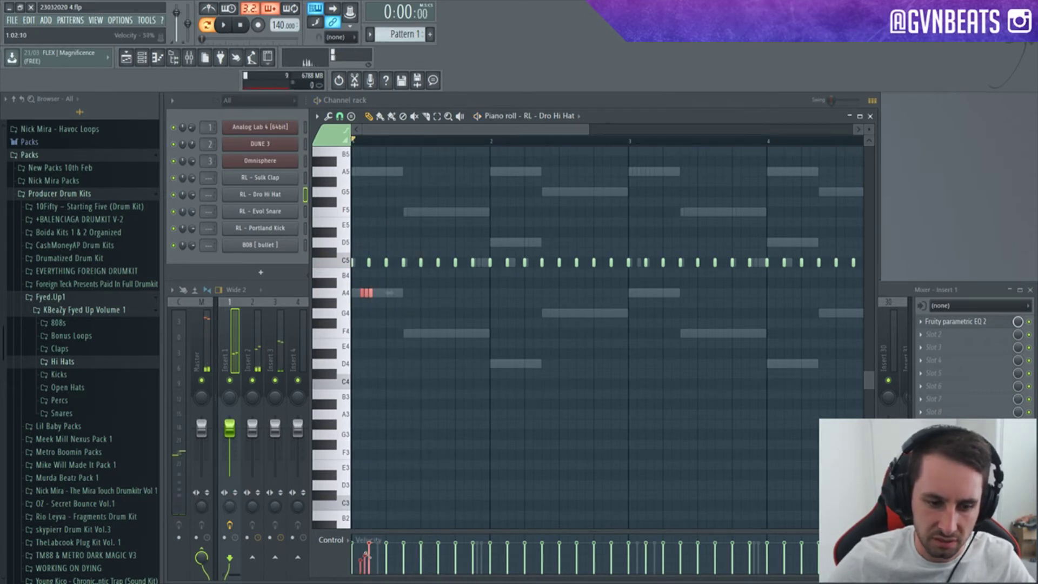
Step: Move the three-note hi-hat roll to F4 on step 7 of bar 1 while playing the loop
{"action": "key", "text": "space"}
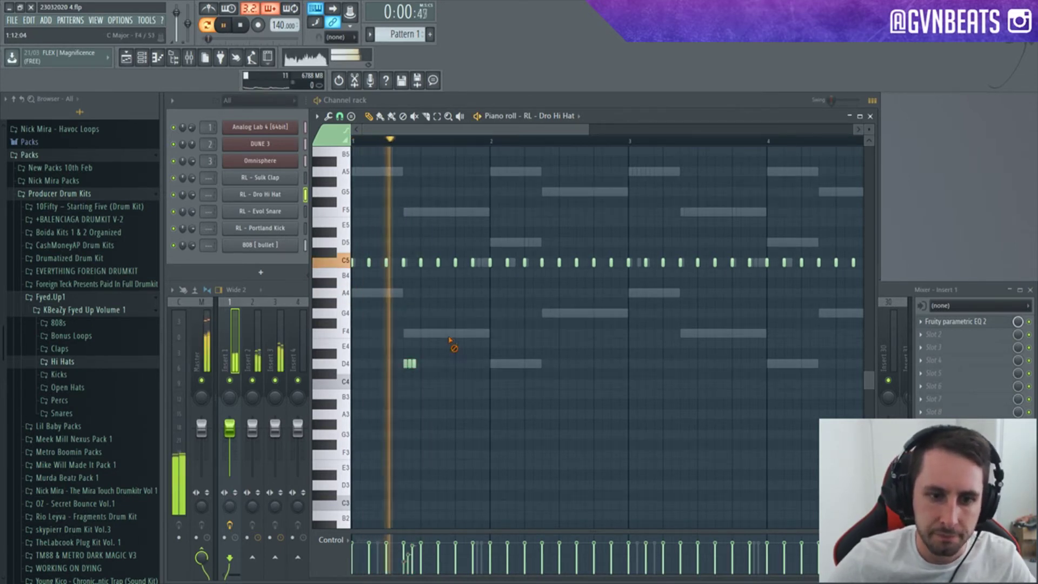
{"action": "key", "text": "space"}
{"action": "key", "text": "space"}
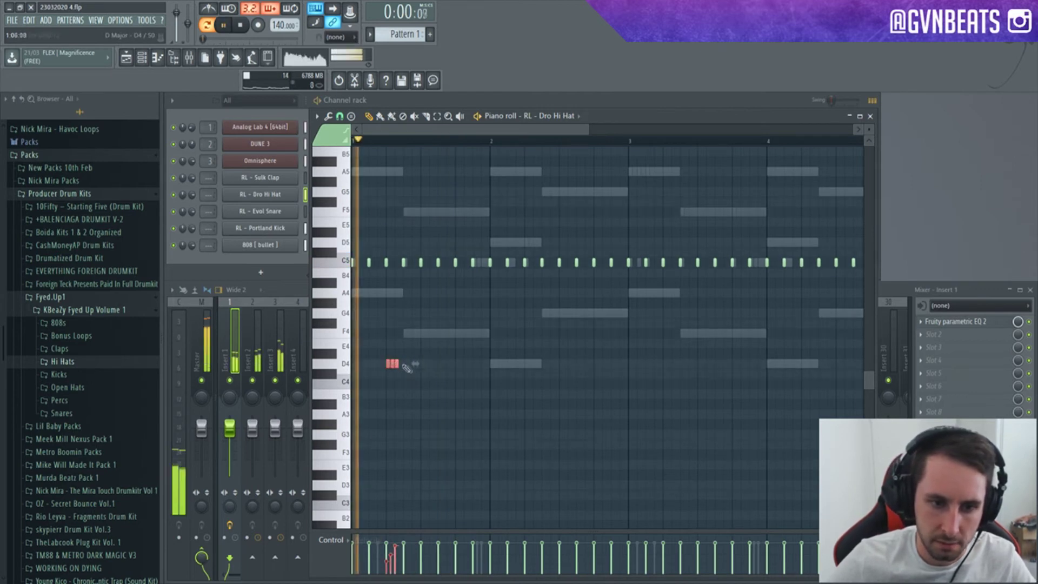
{"action": "left_click_drag", "start_coordinate": [389, 364], "coordinate": [407, 334]}
{"action": "left_click", "coordinate": [497, 317], "text": "ctrl"}
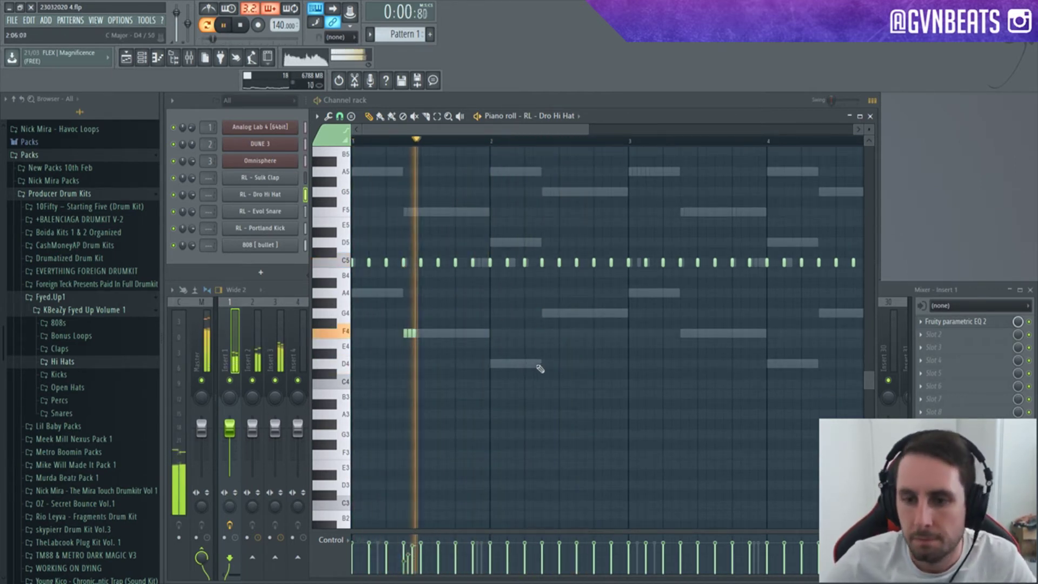
{"action": "left_click", "coordinate": [585, 315]}
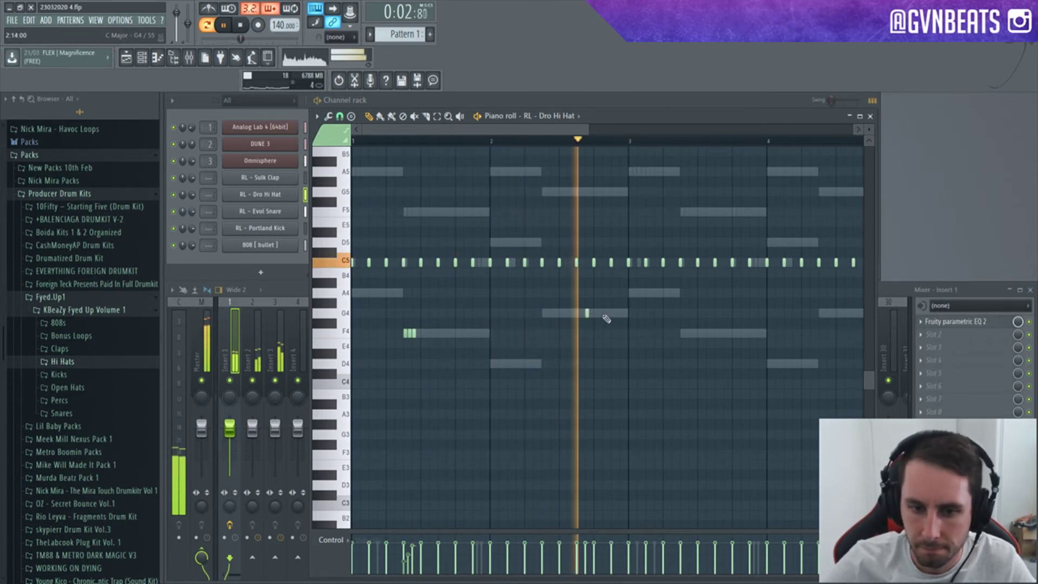
{"action": "left_click", "coordinate": [604, 315]}
{"action": "key", "text": "space"}
{"action": "right_click", "coordinate": [605, 314]}
{"action": "right_click", "coordinate": [587, 313]}
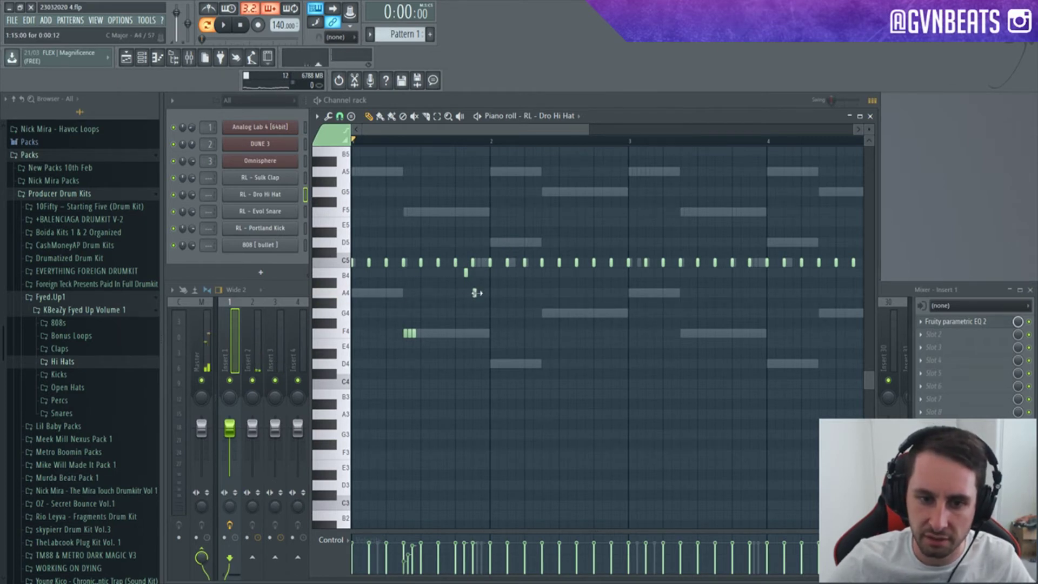
Step: Add single B4 hi-hat hits on step 14 of bar 1 and step 16 of bar 2, and play the loop
{"action": "key", "text": "space"}
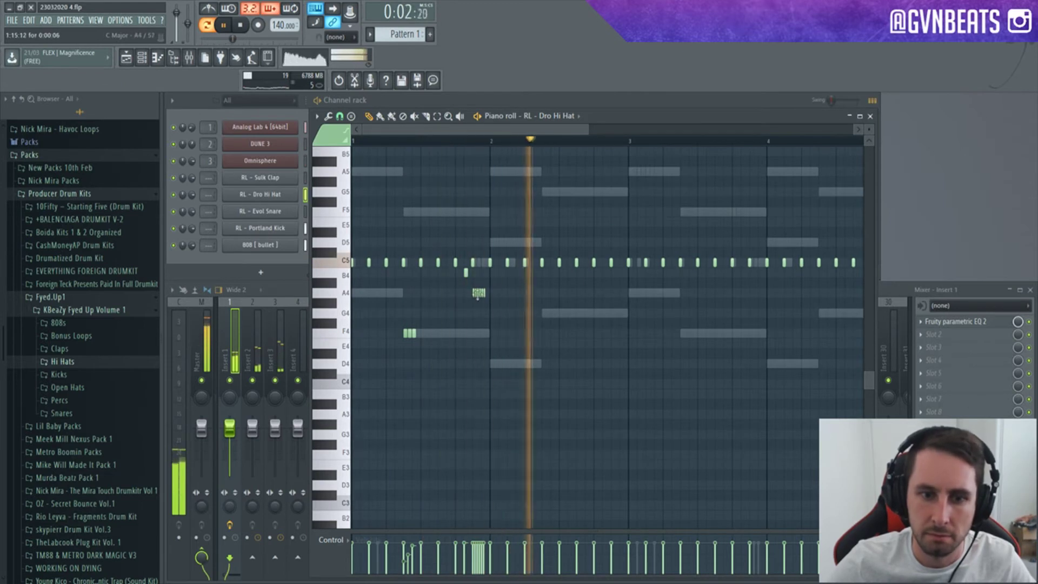
{"action": "key", "text": "space"}
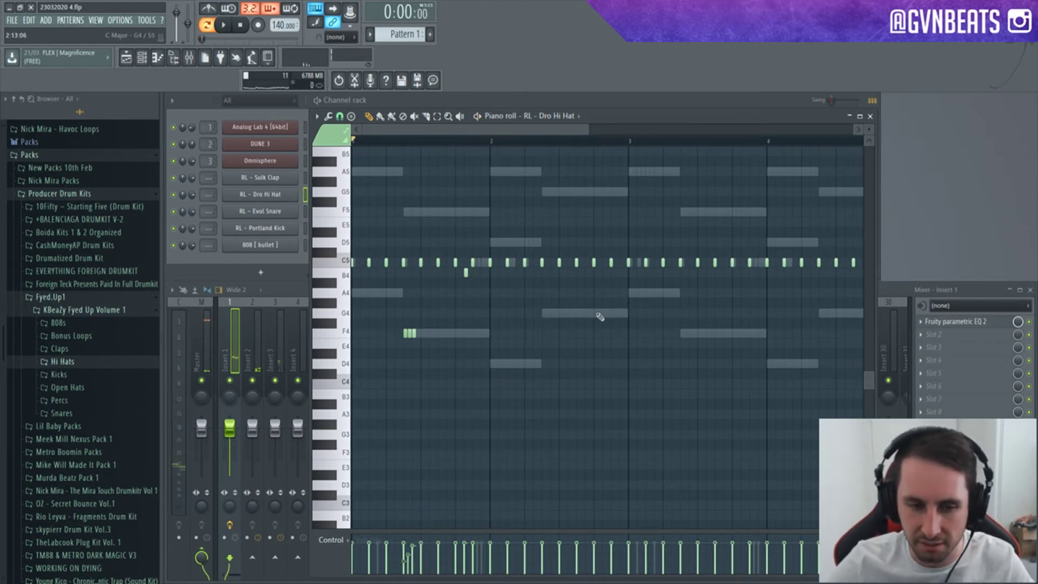
{"action": "key", "text": "space"}
{"action": "key", "text": "space"}
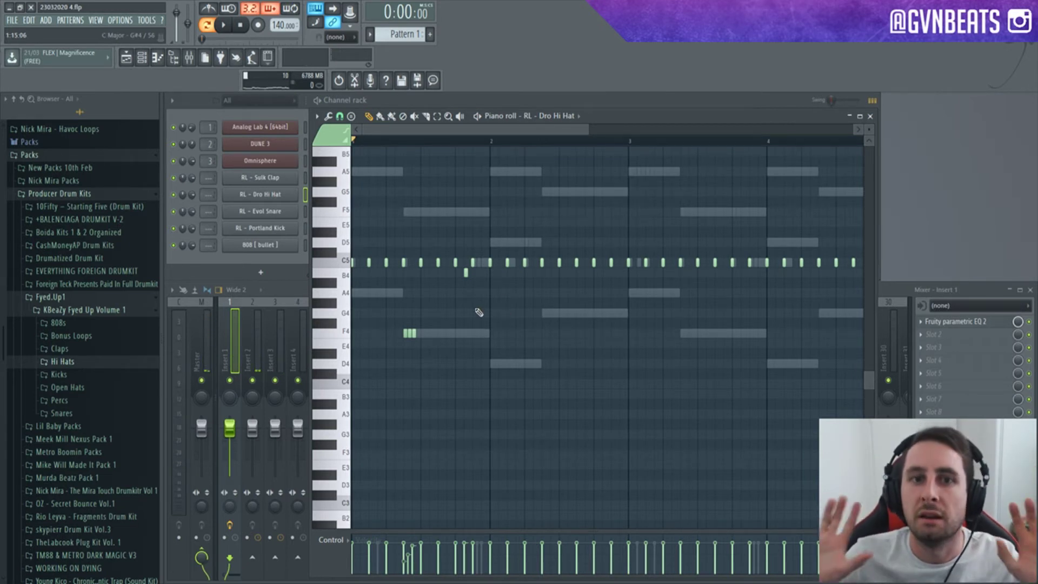
{"action": "key", "text": "space"}
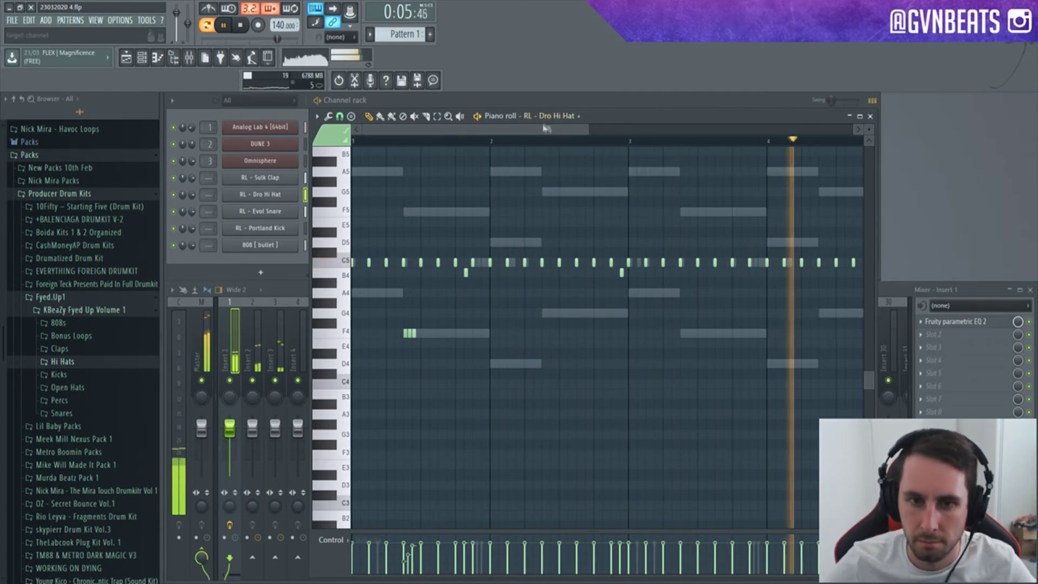
Step: Delete the hi-hat notes from bars 3 and 4
{"action": "scroll", "coordinate": [538, 147], "scroll_direction": "down", "scroll_amount": 2}
{"action": "left_click_drag", "start_coordinate": [632, 287], "coordinate": [481, 232]}
{"action": "key", "text": "Delete"}
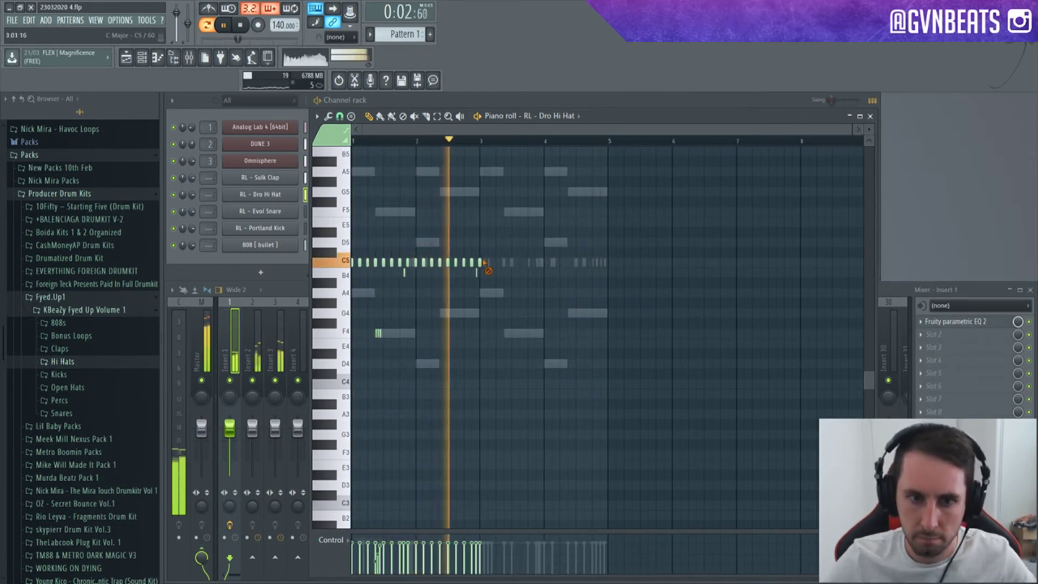
Step: Duplicate the hi-hat pattern from bars 1 and 2 into bars 3 and 4
{"action": "left_click_drag", "start_coordinate": [486, 145], "coordinate": [261, 179]}
{"action": "key", "text": "ctrl+b"}
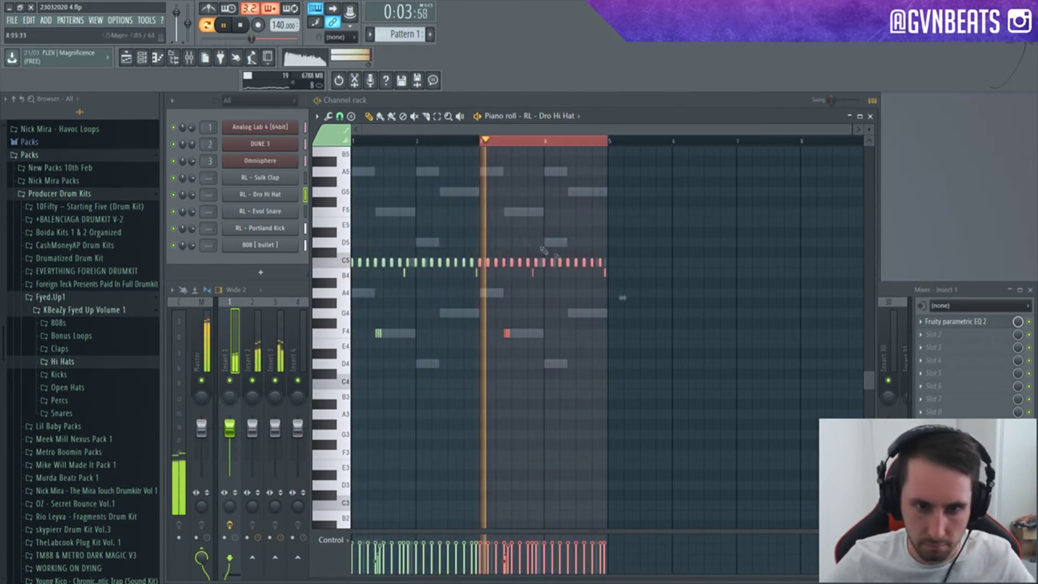
{"action": "left_click", "coordinate": [564, 331]}
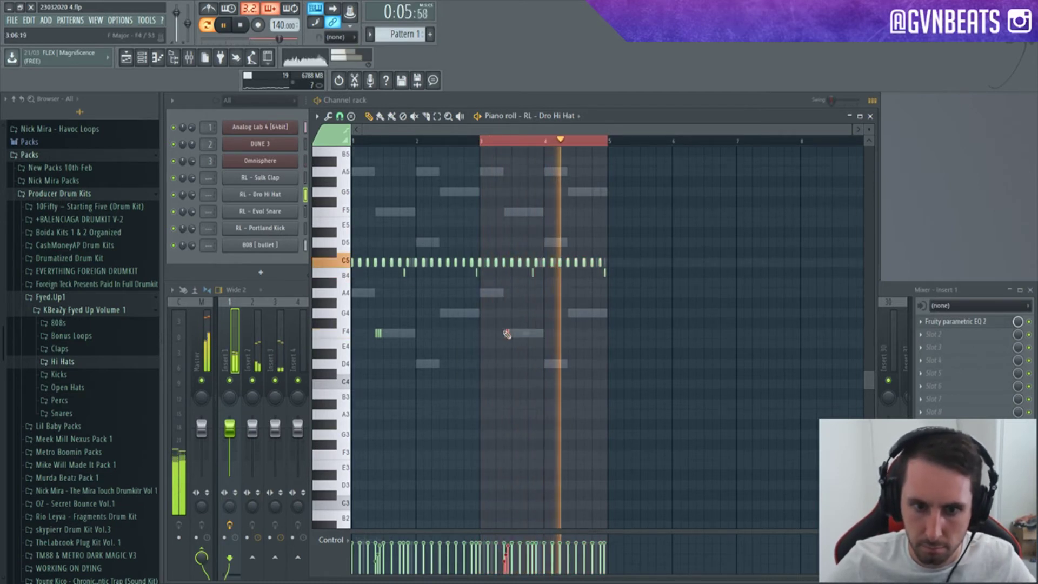
Step: Copy the three-note hi-hat roll from bar 3 to G4 on step 11 of bar 4, and play the loop
{"action": "left_click_drag", "start_coordinate": [508, 333], "coordinate": [582, 310]}
{"action": "key", "text": "ctrl+z"}
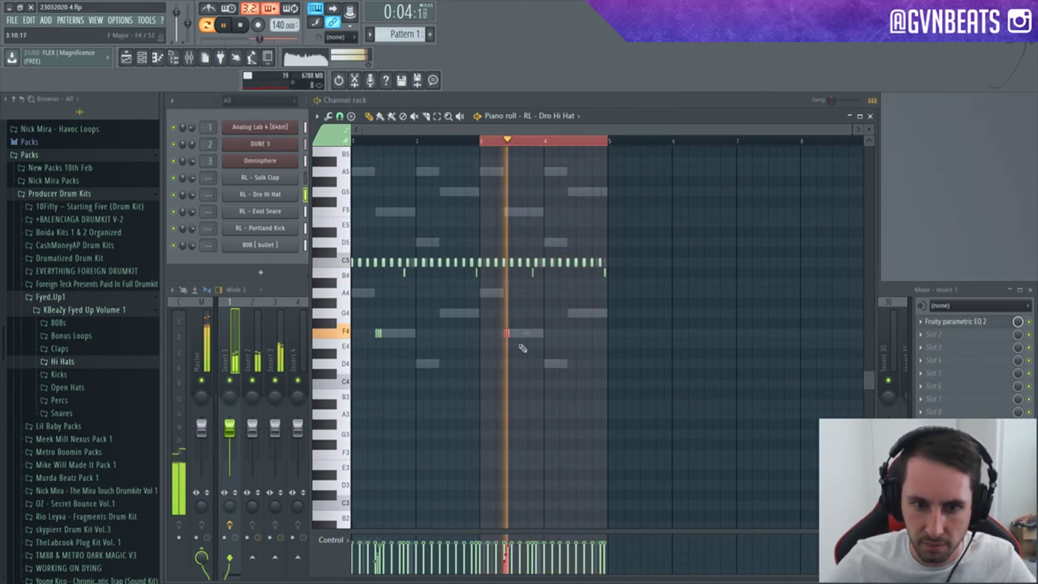
{"action": "left_click_drag", "start_coordinate": [516, 347], "coordinate": [497, 332]}
{"action": "left_click", "coordinate": [587, 313]}
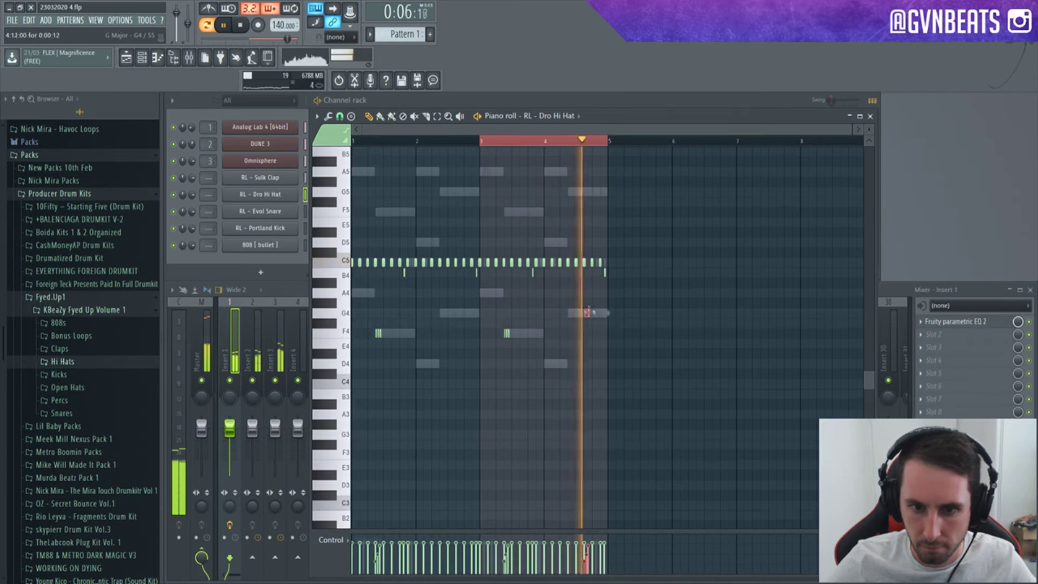
{"action": "key", "text": "space"}
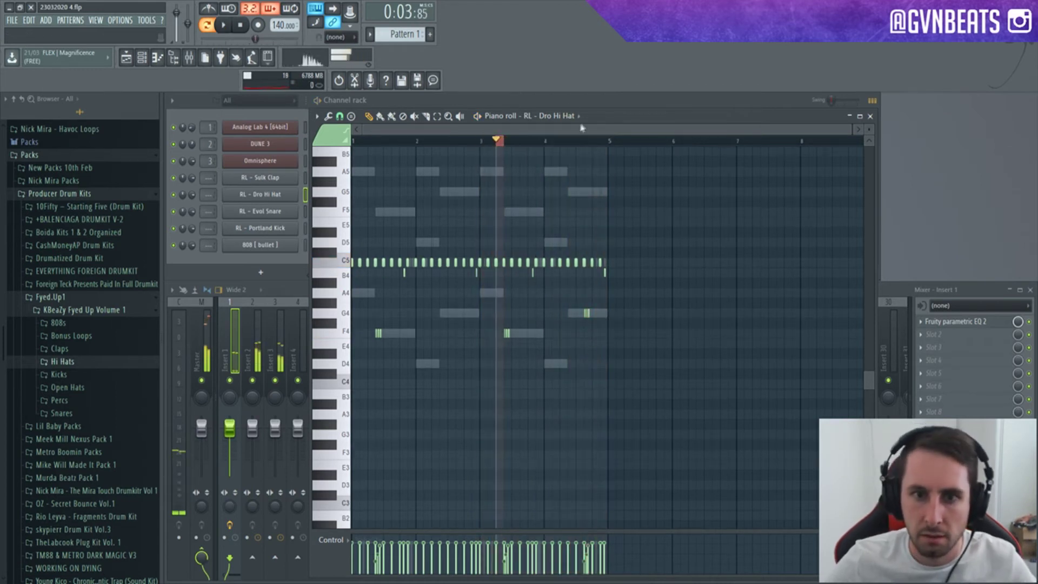
Step: Try short hi-hat accents on A5 and D5 at step 3 of bar 4 while playing the loop
{"action": "scroll", "coordinate": [583, 143], "scroll_direction": "up", "scroll_amount": 5}
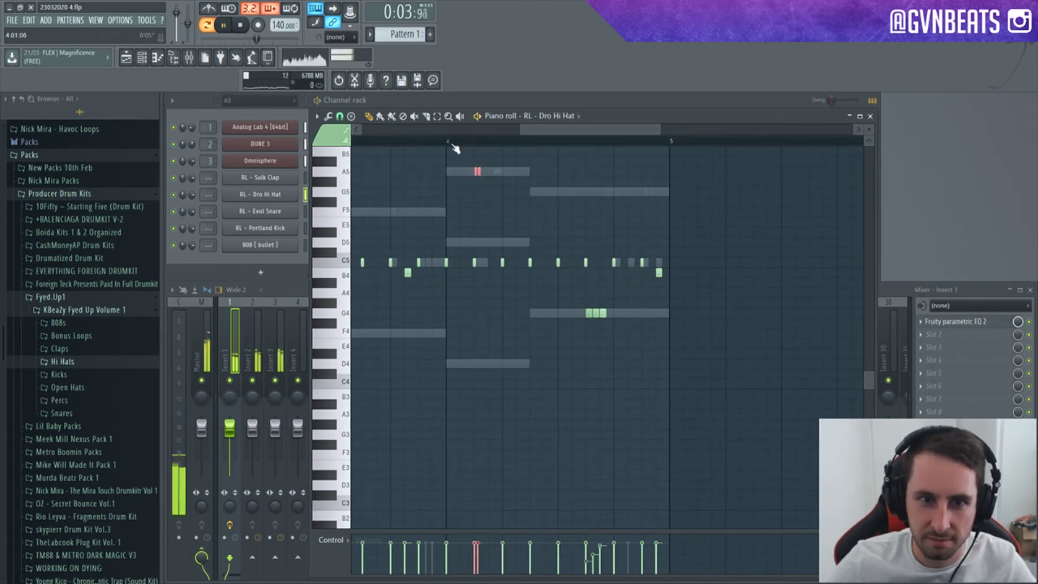
{"action": "scroll", "coordinate": [422, 152], "scroll_direction": "down", "scroll_amount": 5}
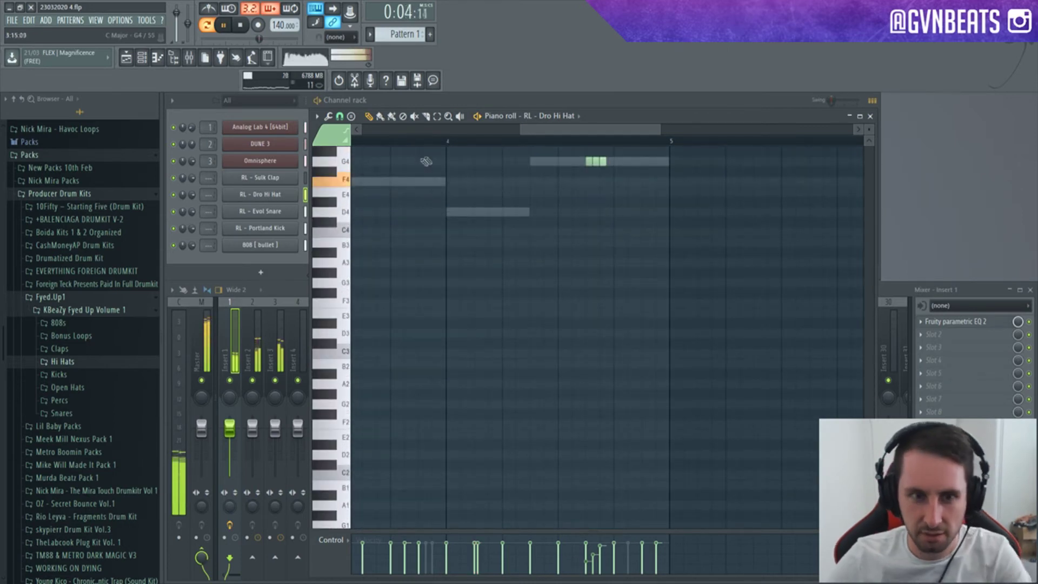
{"action": "scroll", "coordinate": [488, 145], "scroll_direction": "up", "scroll_amount": 8}
{"action": "scroll", "coordinate": [431, 138], "scroll_direction": "down", "scroll_amount": 8}
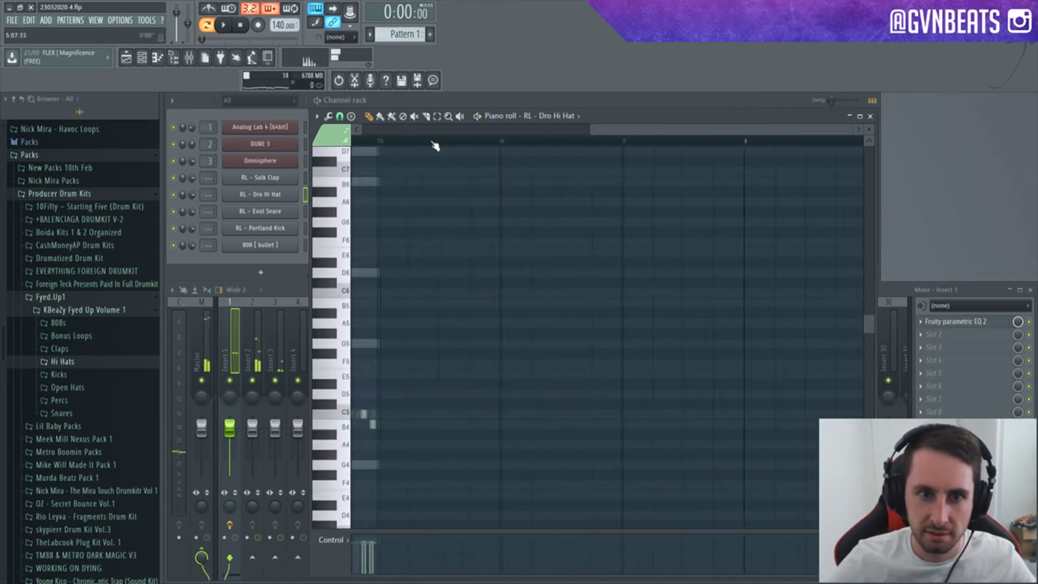
{"action": "key", "text": "space"}
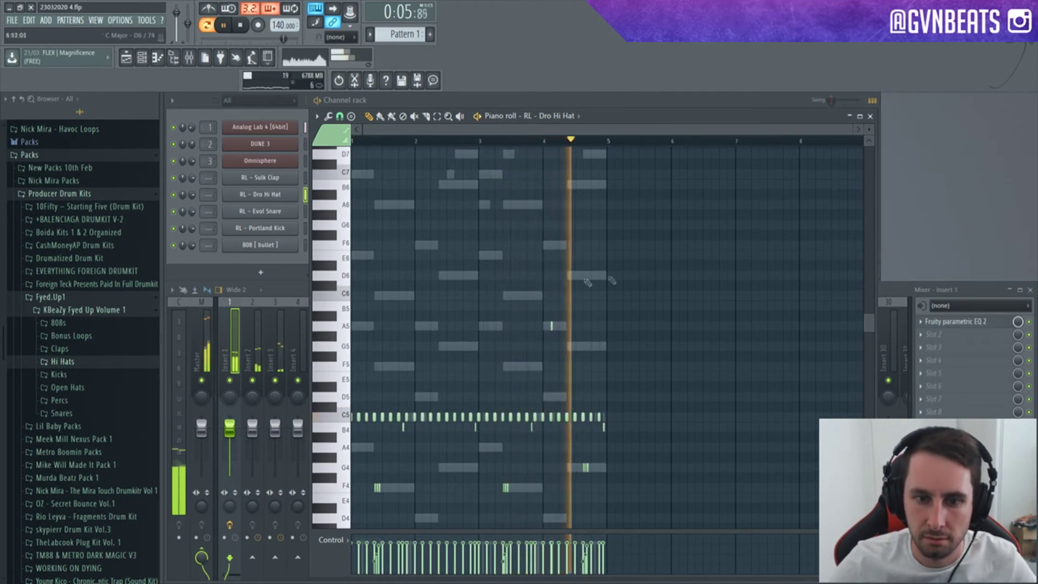
{"action": "key", "text": "space"}
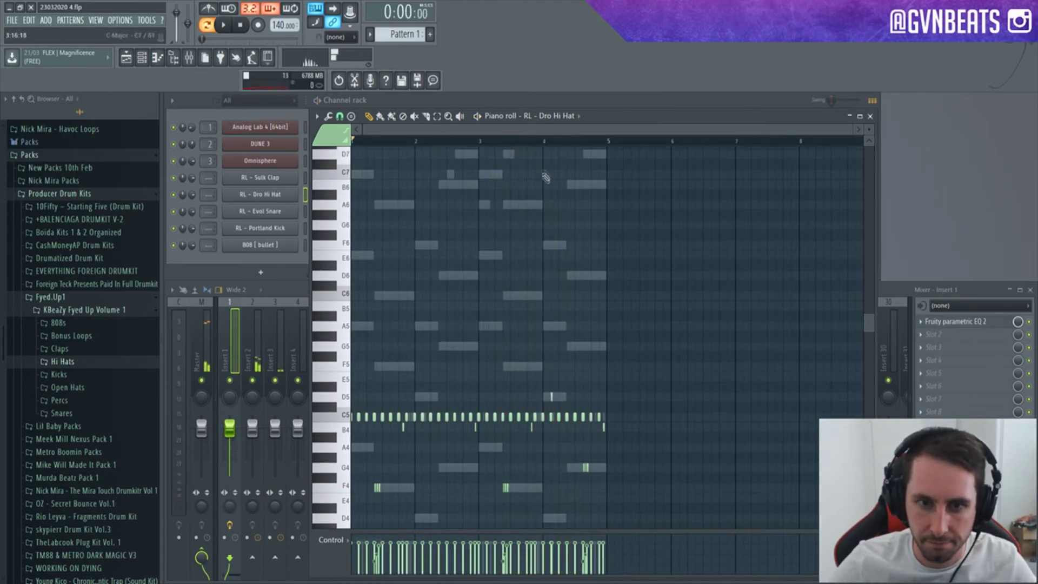
{"action": "left_click", "coordinate": [523, 142]}
{"action": "key", "text": "space"}
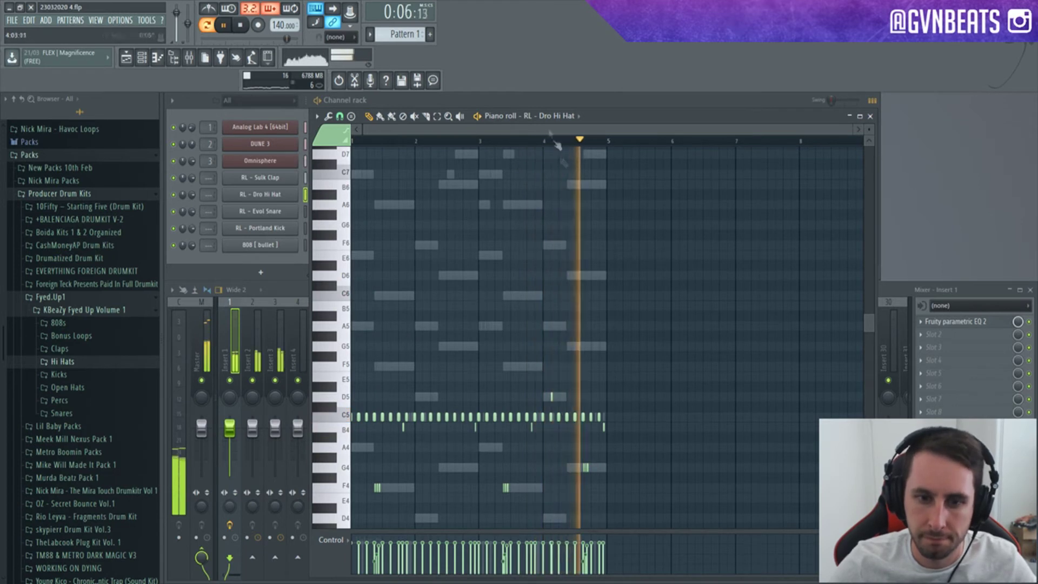
Step: Copy the G4 hi-hat roll to D5 on step 3 of bar 4, play the loop, and close the piano roll
{"action": "scroll", "coordinate": [553, 144], "scroll_direction": "up", "scroll_amount": 5}
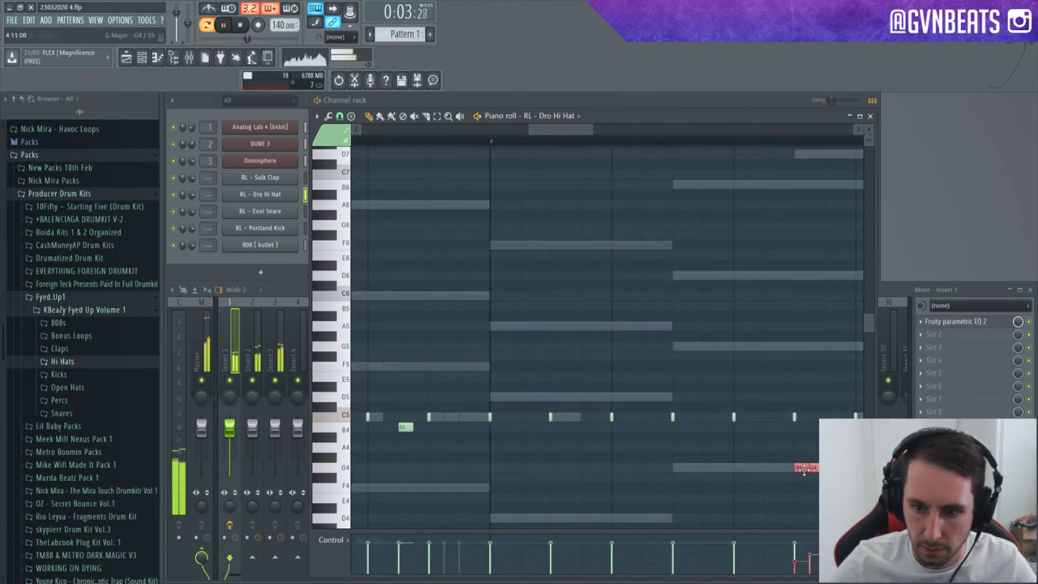
{"action": "left_click_drag", "start_coordinate": [804, 468], "coordinate": [566, 397]}
{"action": "key", "text": "space"}
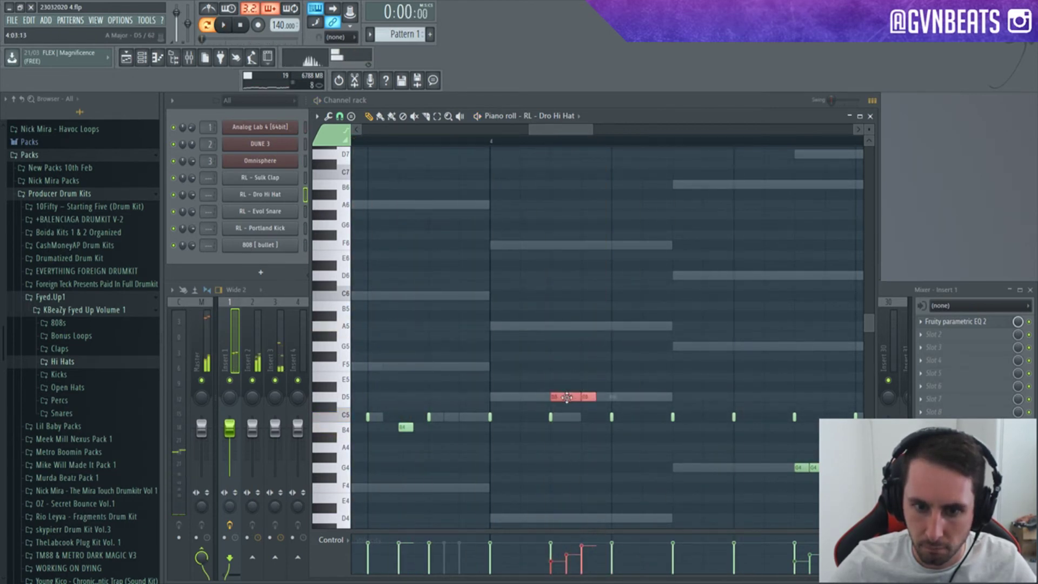
{"action": "left_click", "coordinate": [519, 139]}
{"action": "key", "text": "space"}
{"action": "scroll", "coordinate": [521, 147], "scroll_direction": "down", "scroll_amount": 4}
{"action": "left_click", "coordinate": [699, 282], "text": "ctrl"}
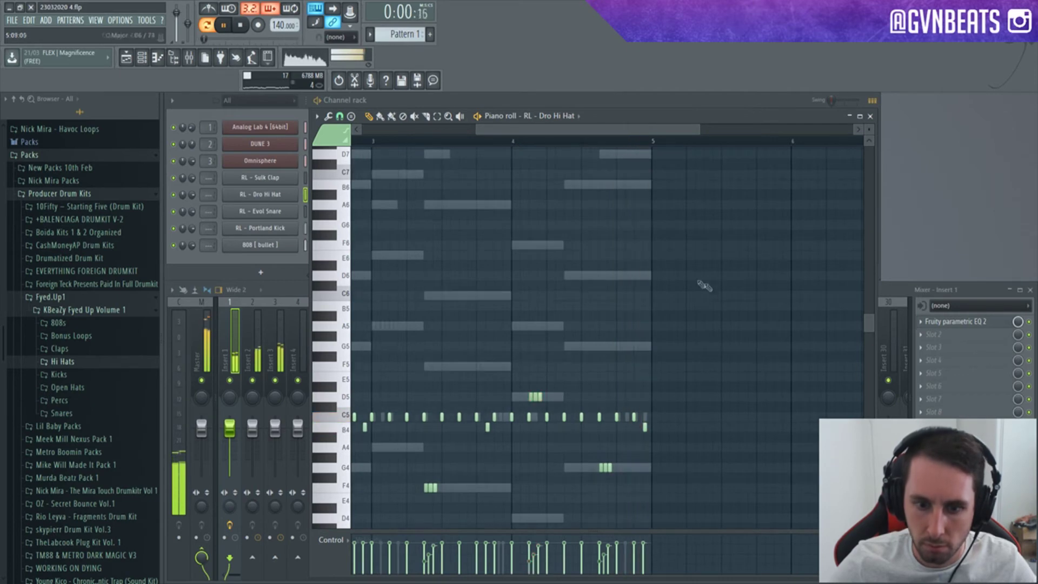
{"action": "scroll", "coordinate": [464, 162], "scroll_direction": "down", "scroll_amount": 2}
{"action": "scroll", "coordinate": [529, 285], "scroll_direction": "down", "scroll_amount": 3}
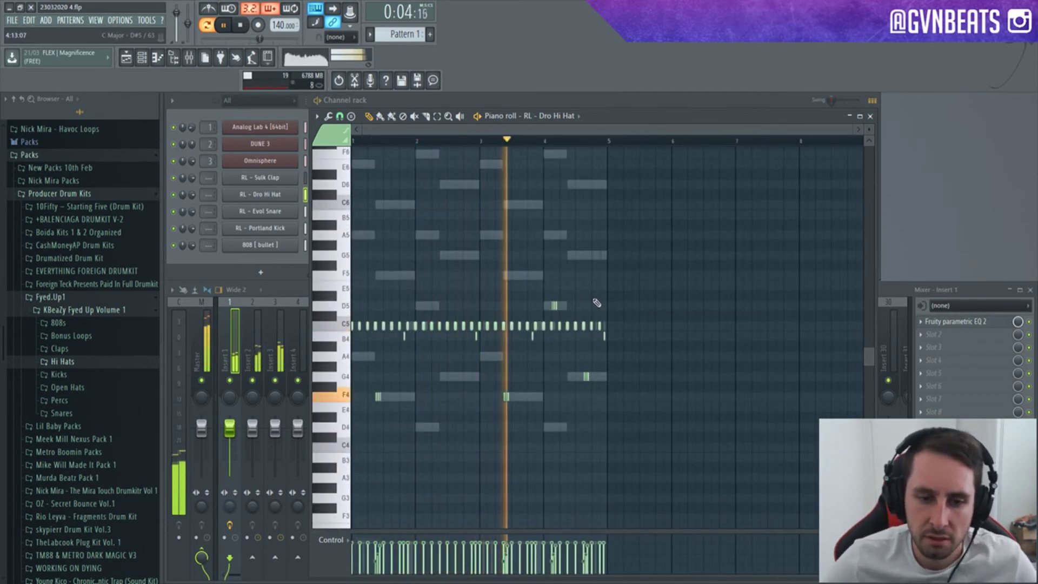
{"action": "key", "text": "space"}
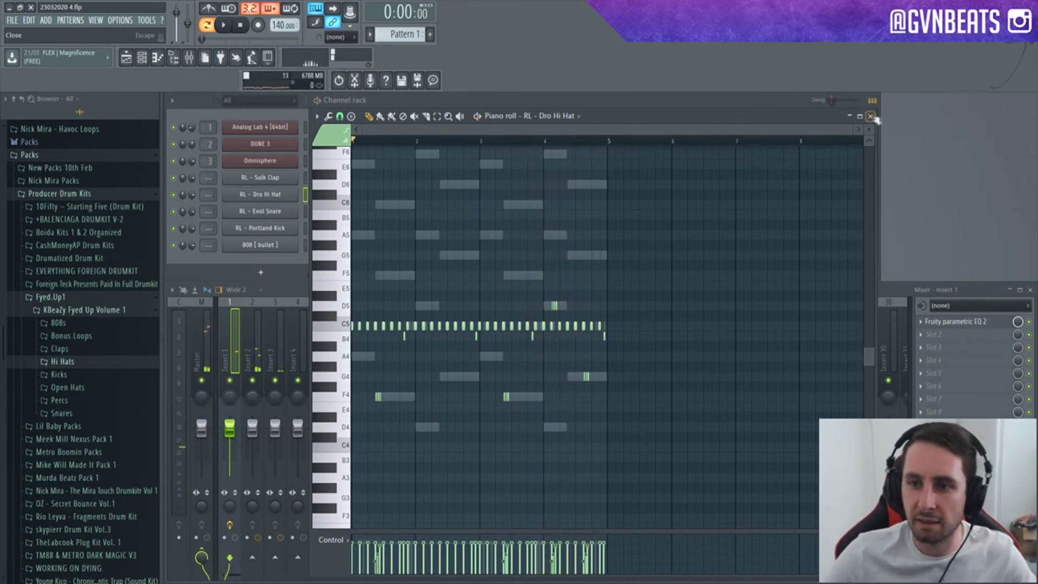
{"action": "left_click", "coordinate": [870, 117]}
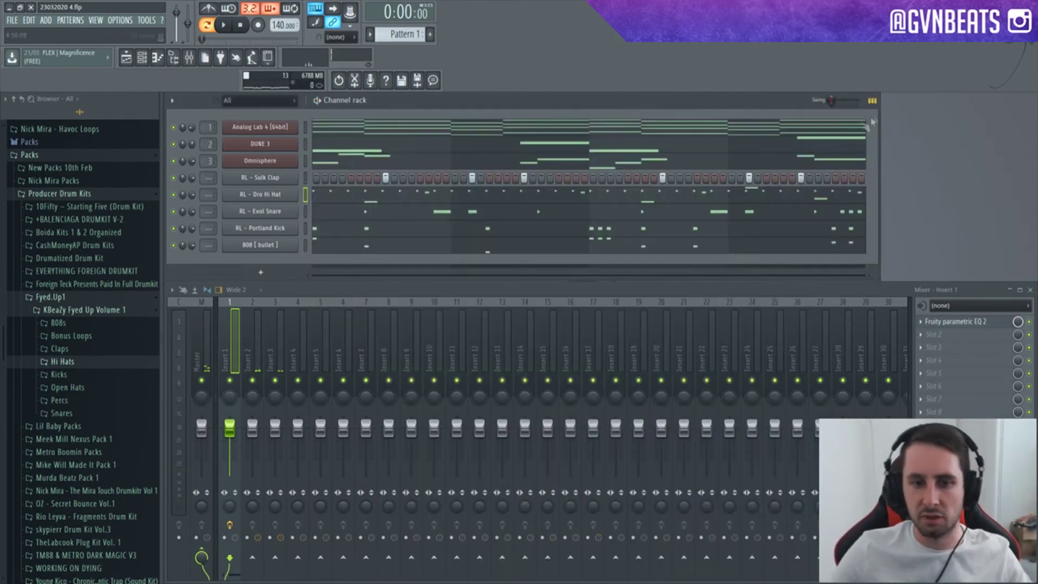
Step: Audition the KBeaZy open hats and add open hat [ shield ] as a new channel with hits on steps 3, 29, 35, 55 and 61
{"action": "left_click", "coordinate": [64, 388]}
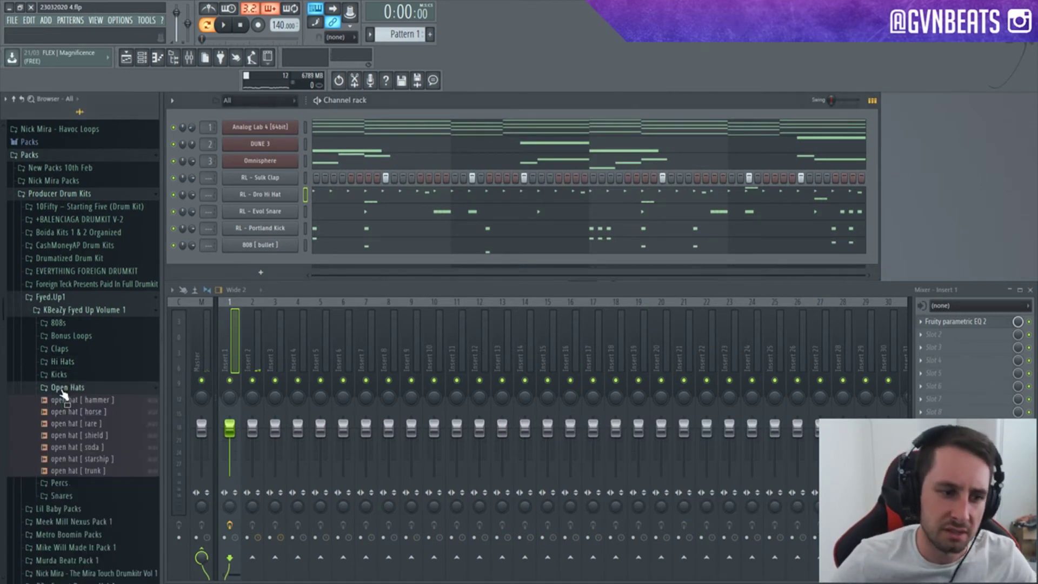
{"action": "left_click", "coordinate": [77, 424]}
{"action": "left_click", "coordinate": [84, 459]}
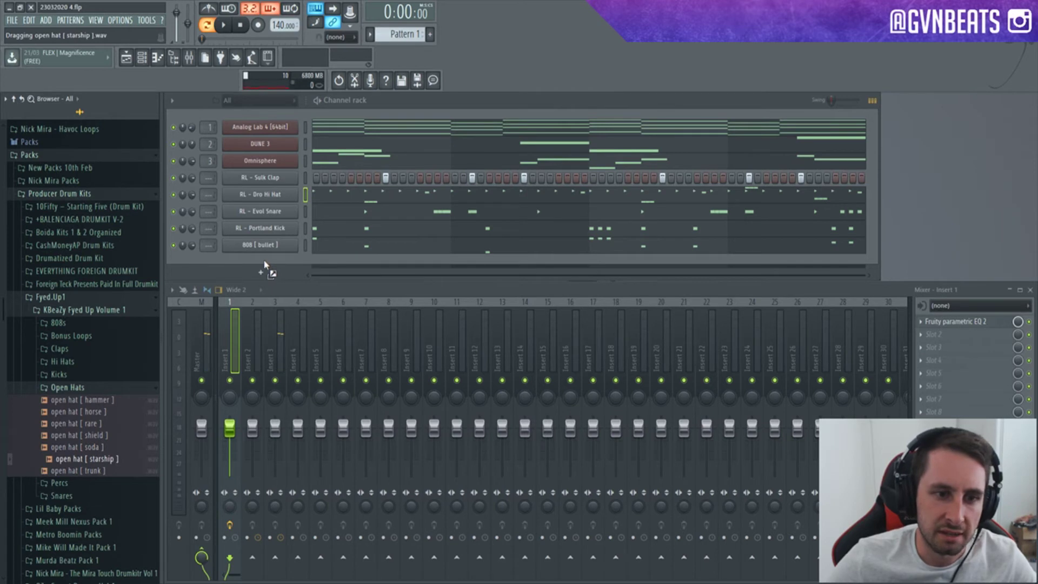
{"action": "left_click_drag", "start_coordinate": [265, 265], "coordinate": [265, 267]}
{"action": "key", "text": "space"}
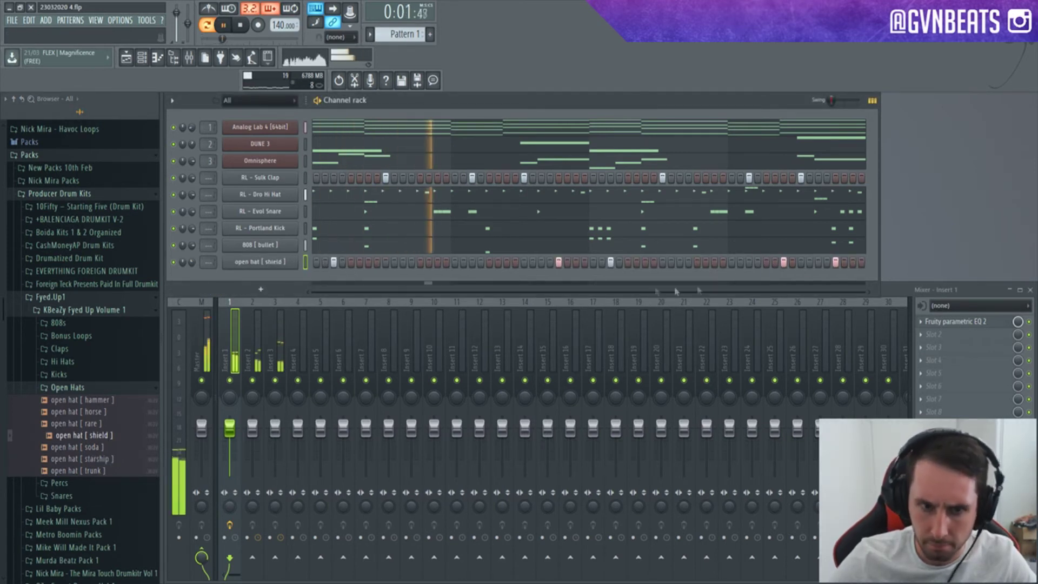
{"action": "key", "text": "space"}
{"action": "key", "text": "space"}
Step: Move the open hat hits on steps 3 and 35 to steps 5 and 37 during playback, and save the project
{"action": "right_click", "coordinate": [333, 262]}
{"action": "key", "text": "space"}
{"action": "key", "text": "space"}
{"action": "left_click", "coordinate": [350, 262]}
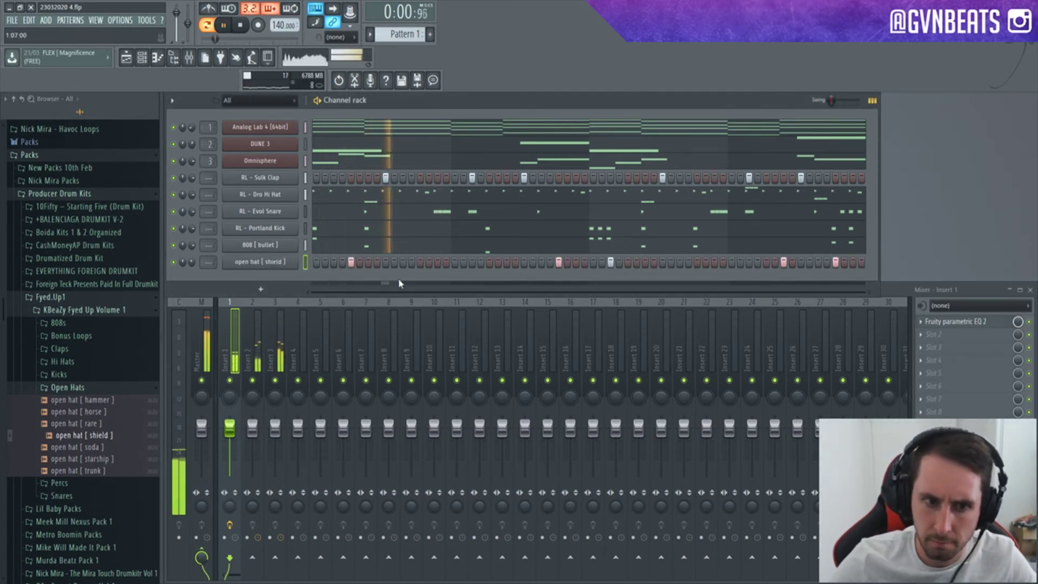
{"action": "right_click", "coordinate": [611, 263]}
{"action": "left_click", "coordinate": [636, 264]}
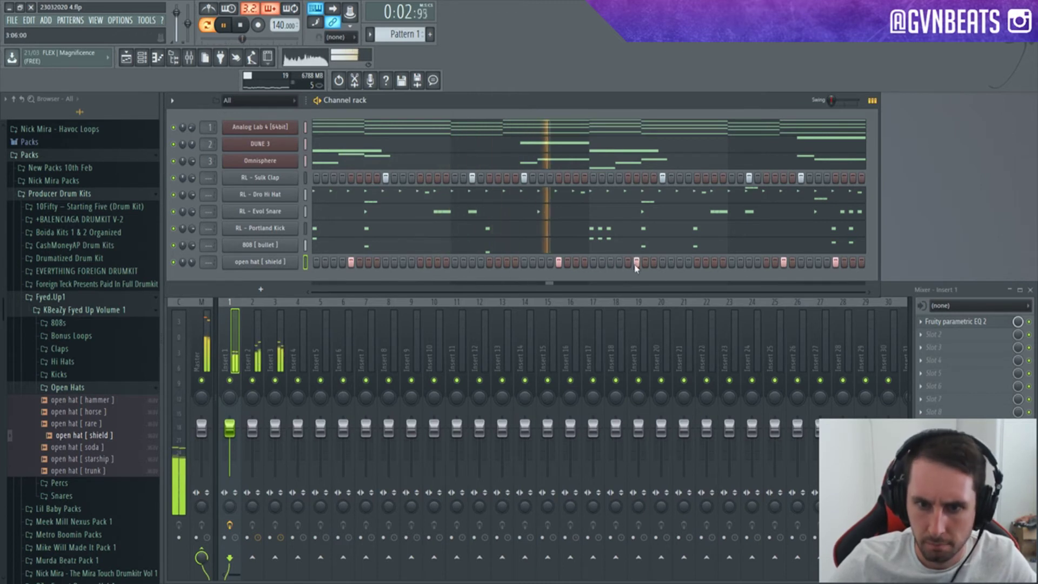
{"action": "left_click", "coordinate": [636, 263]}
{"action": "left_click", "coordinate": [628, 262]}
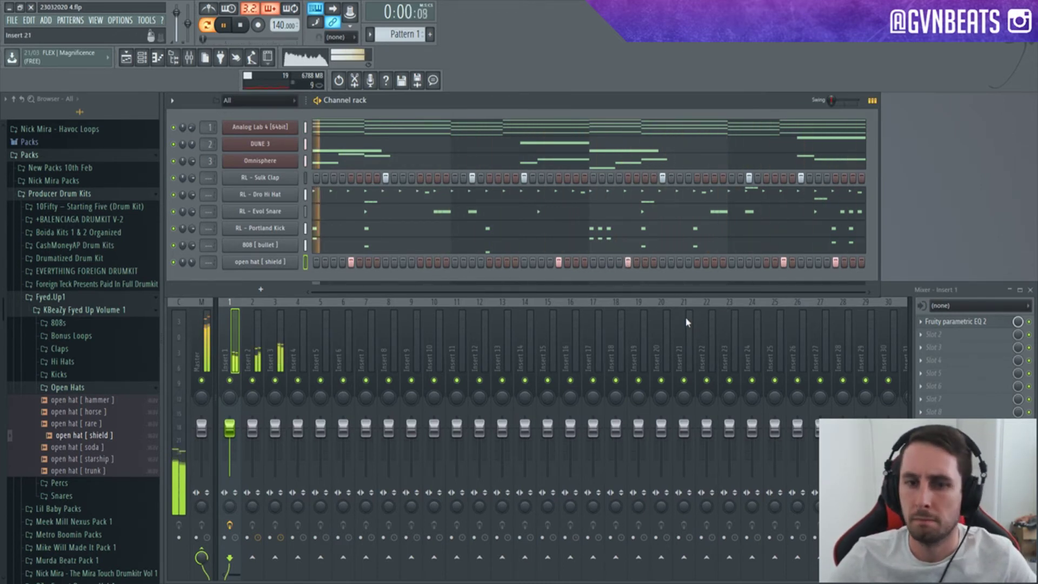
{"action": "key", "text": "ctrl+s"}
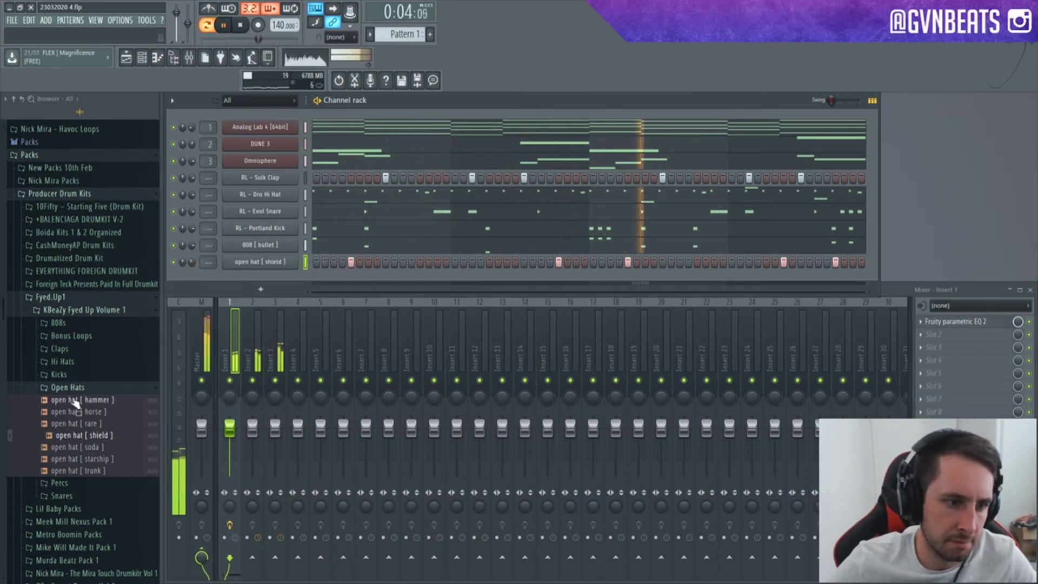
Step: Restore the open hat [ shield ] sample on the channel that holds snap [ cute ]
{"action": "left_click", "coordinate": [64, 387]}
{"action": "left_click", "coordinate": [56, 375]}
{"action": "key", "text": "space"}
{"action": "left_click_drag", "start_coordinate": [84, 459], "coordinate": [259, 263]}
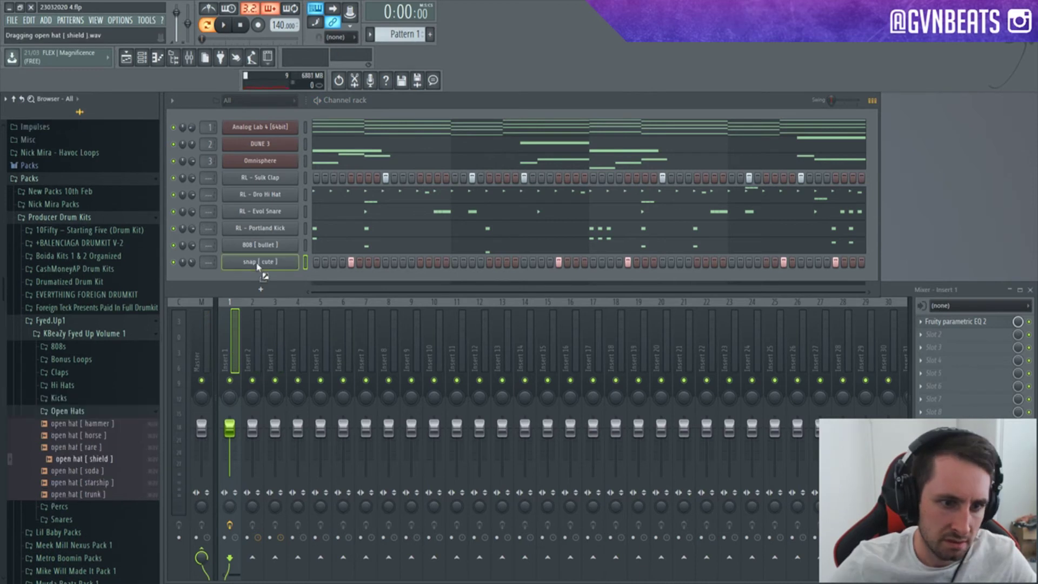
Step: Audition the KBeaZy claps and add snap [ cute ] as a new channel with hits matching the Sulk Clap pattern
{"action": "left_click", "coordinate": [58, 400]}
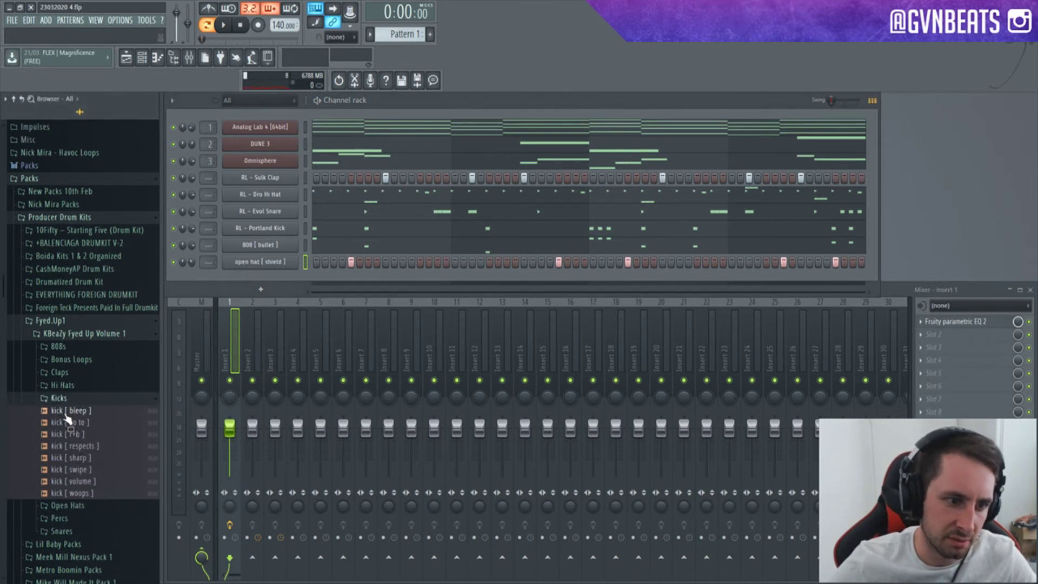
{"action": "left_click", "coordinate": [56, 399]}
{"action": "left_click", "coordinate": [65, 409]}
{"action": "left_click", "coordinate": [56, 371]}
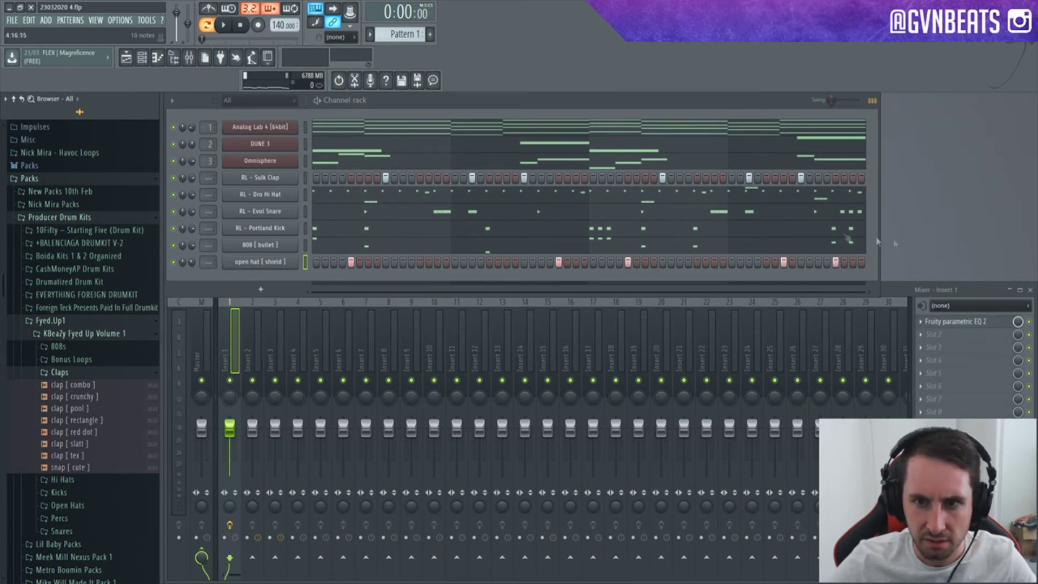
{"action": "left_click", "coordinate": [73, 455]}
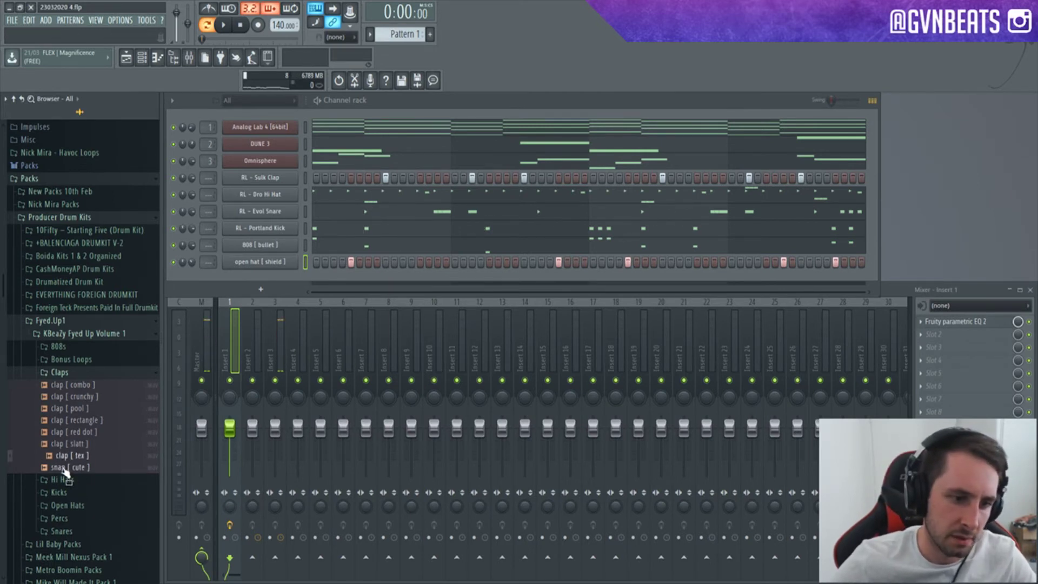
{"action": "left_click_drag", "start_coordinate": [65, 469], "coordinate": [284, 287]}
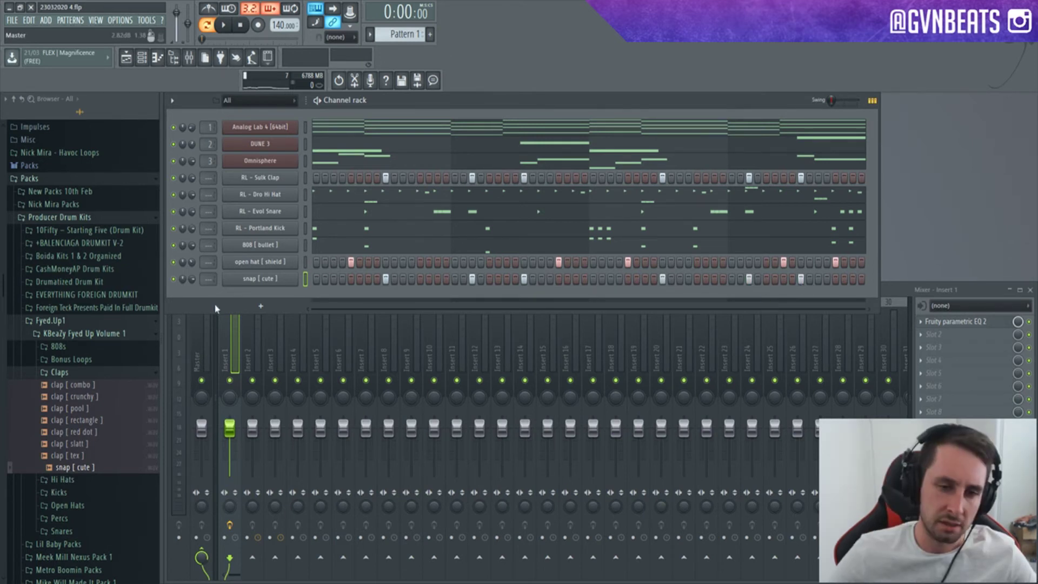
Step: Remove the snap hits on step 3 of bars 2 and 4, and lower the snap channel's volume to about 35%
{"action": "key", "text": "space"}
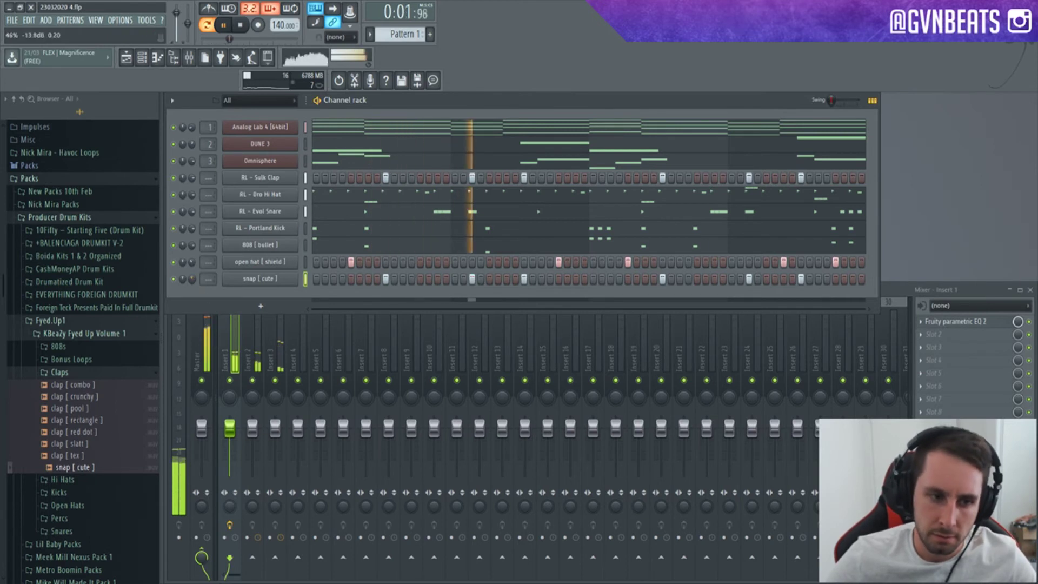
{"action": "right_click", "coordinate": [472, 279]}
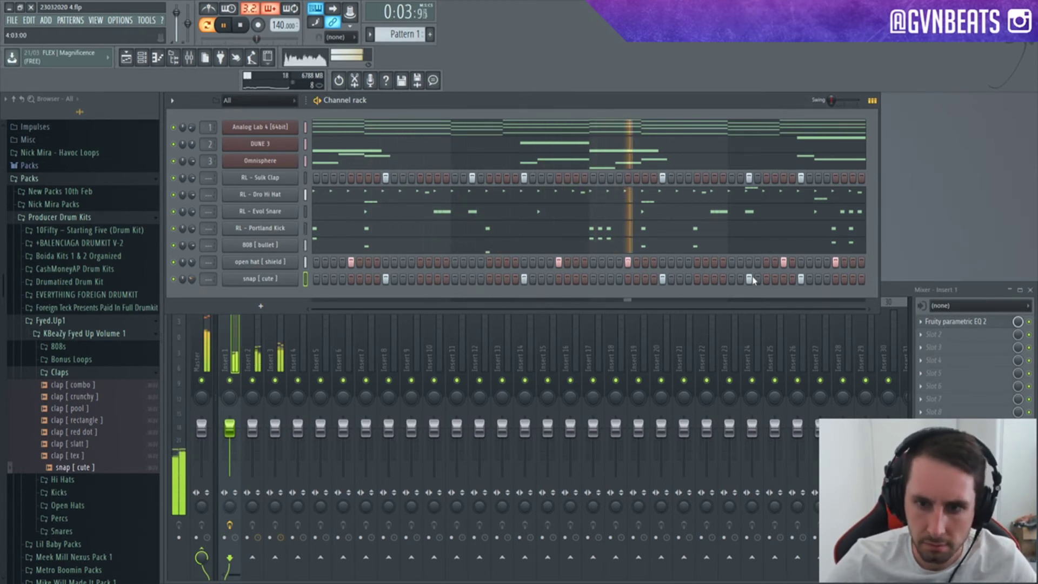
{"action": "left_click", "coordinate": [750, 279]}
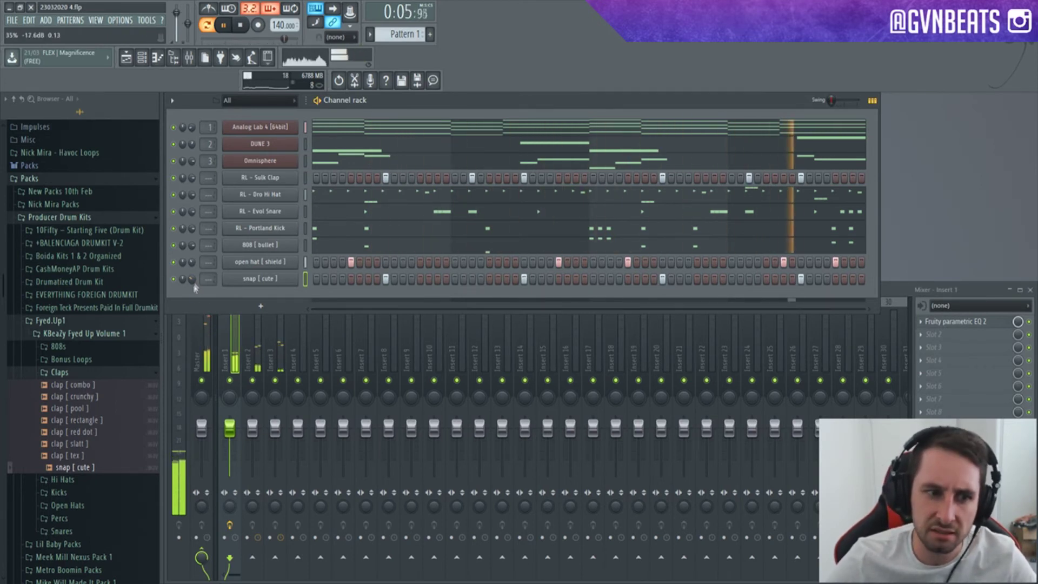
{"action": "left_click_drag", "start_coordinate": [194, 288], "coordinate": [194, 299]}
{"action": "key", "text": "space"}
Step: Check the snap [ cute ] notes in the piano roll and listen to the loop with the snap layered in
{"action": "key", "text": "F7"}
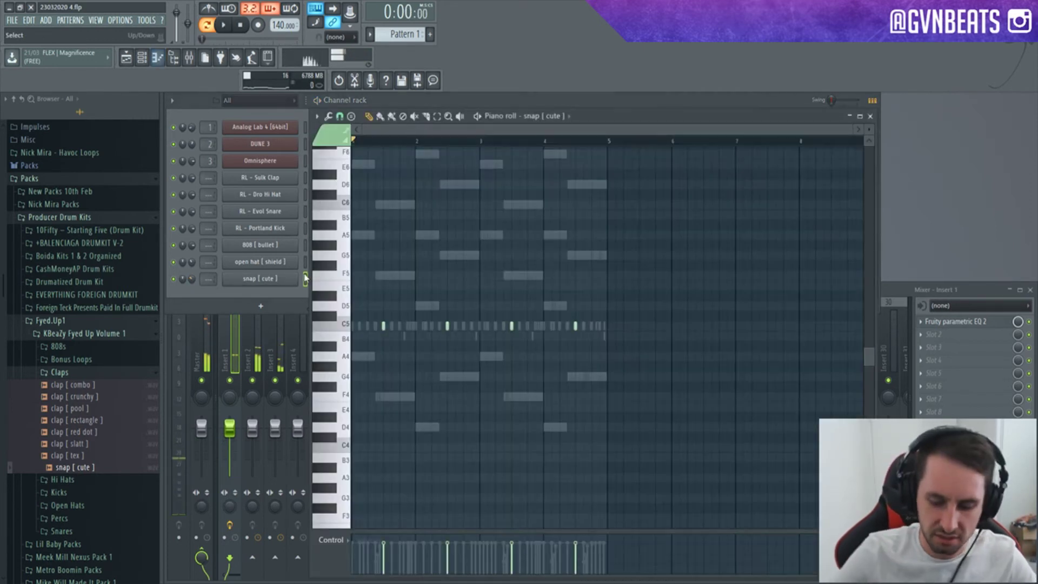
{"action": "key", "text": "space"}
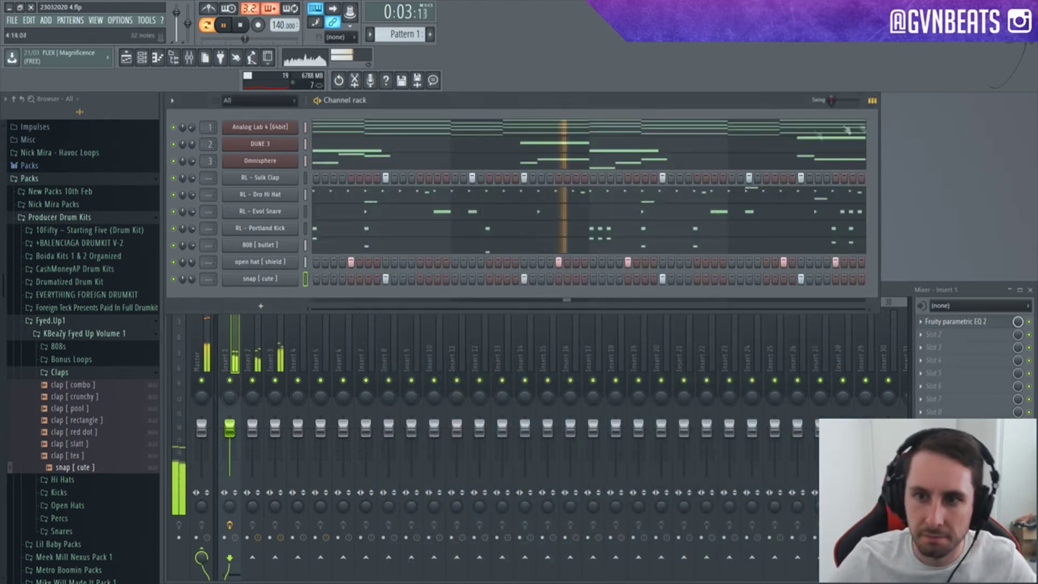
{"action": "key", "text": "F7"}
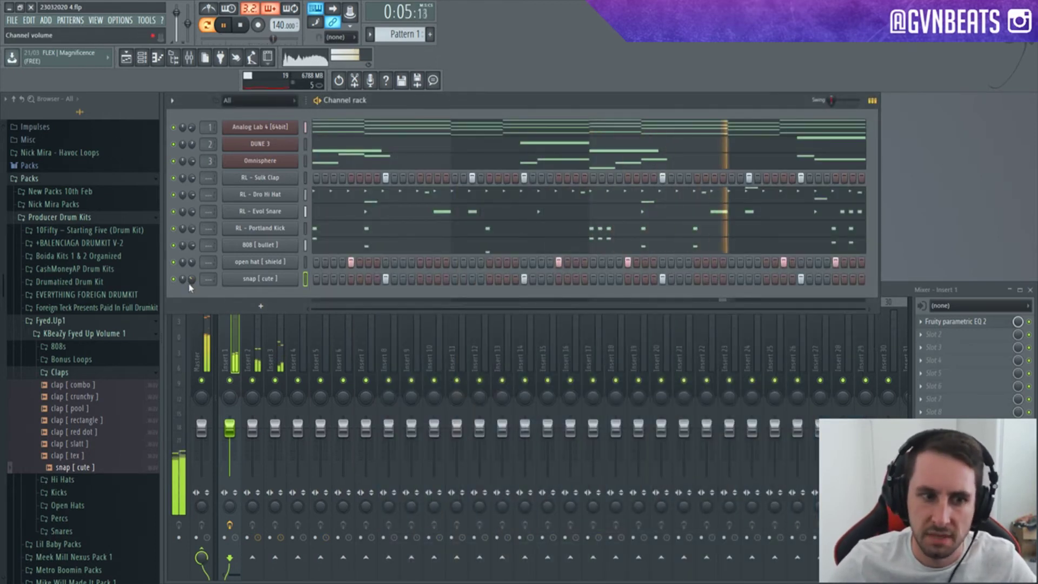
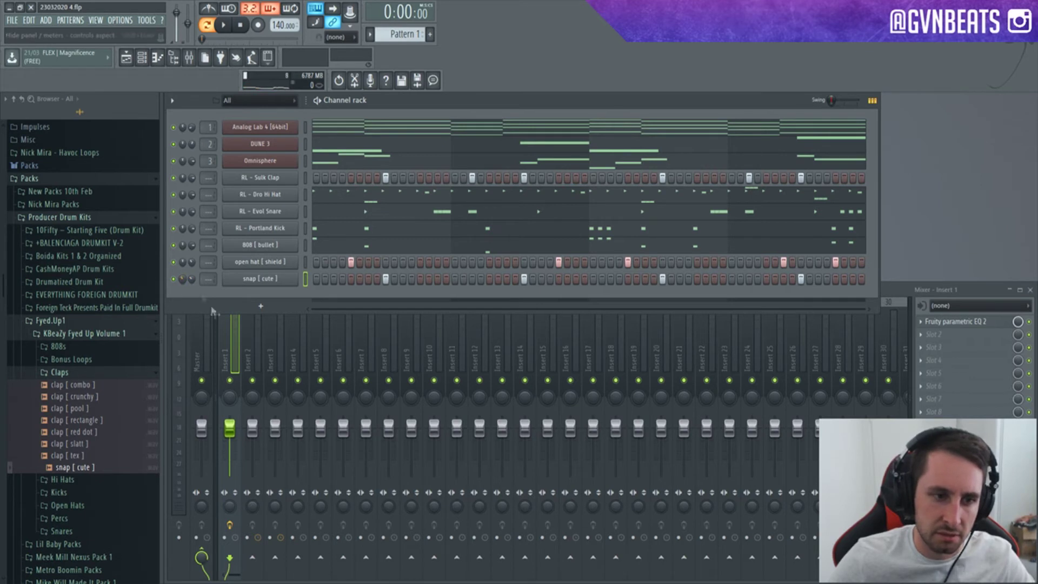
Step: Play the loop, then audition the percussion samples in the KBeaZy Percs folder
{"action": "key", "text": "space"}
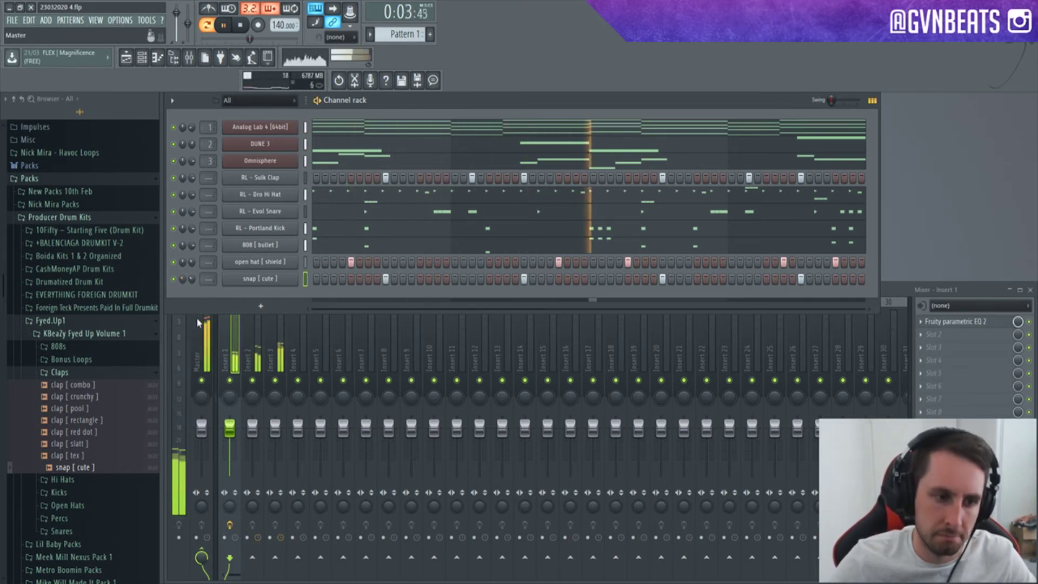
{"action": "left_click", "coordinate": [74, 374]}
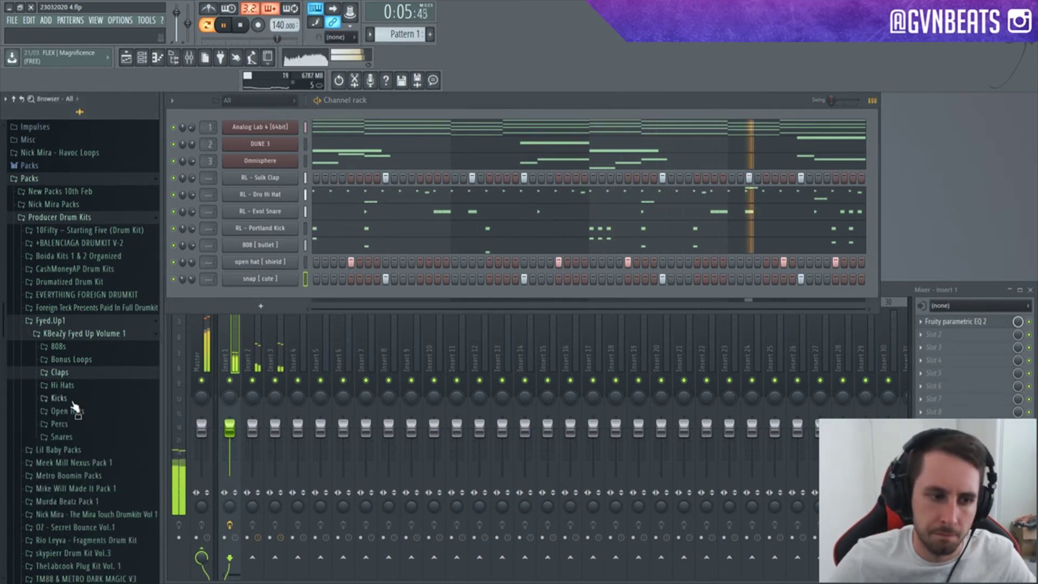
{"action": "key", "text": "space"}
{"action": "left_click", "coordinate": [75, 423]}
{"action": "left_click", "coordinate": [81, 483]}
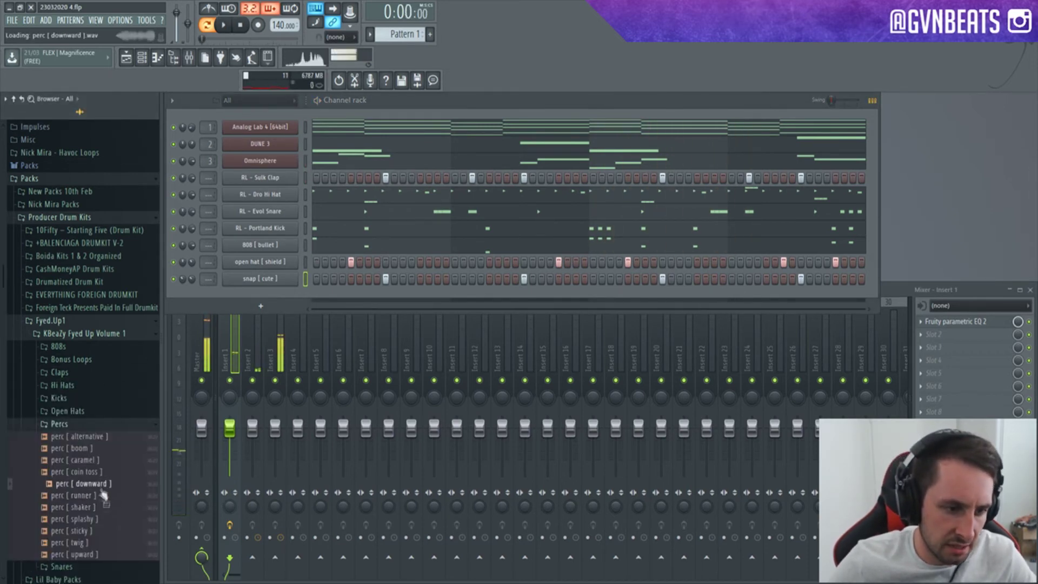
{"action": "scroll", "coordinate": [89, 392], "scroll_direction": "down", "scroll_amount": 4}
{"action": "left_click_drag", "start_coordinate": [84, 401], "coordinate": [103, 414]}
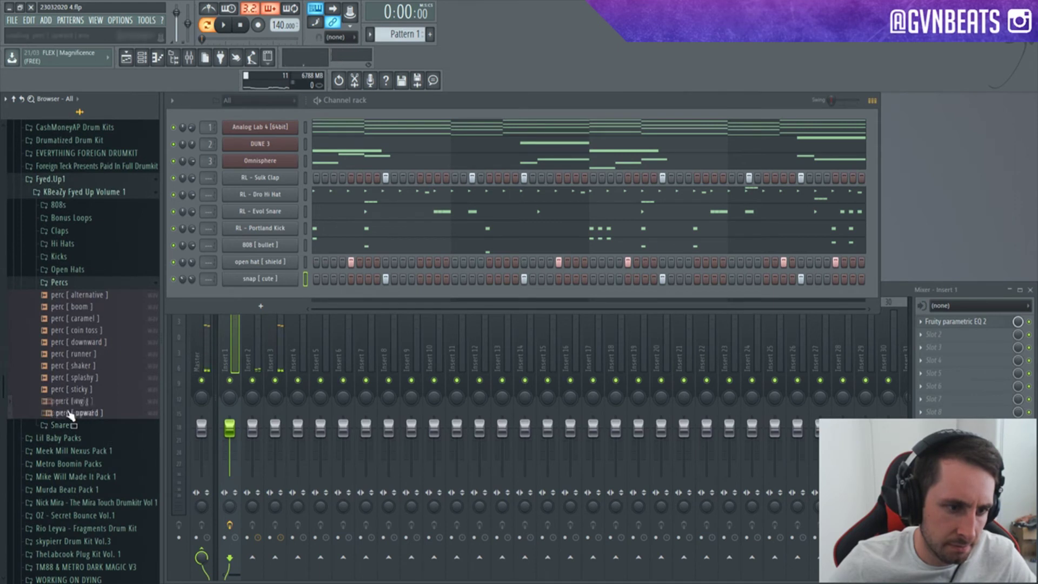
Step: Add perc [ coin toss ] as a new channel with a hit on step 3 of bar 1, and listen to it in the loop
{"action": "left_click", "coordinate": [90, 342]}
{"action": "left_click", "coordinate": [92, 343]}
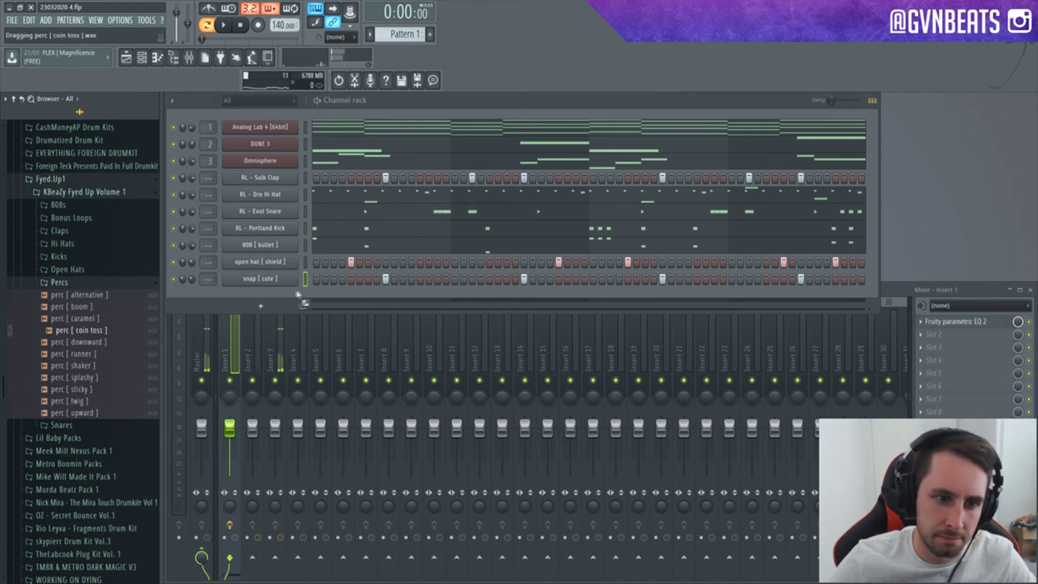
{"action": "left_click_drag", "start_coordinate": [297, 294], "coordinate": [327, 313]}
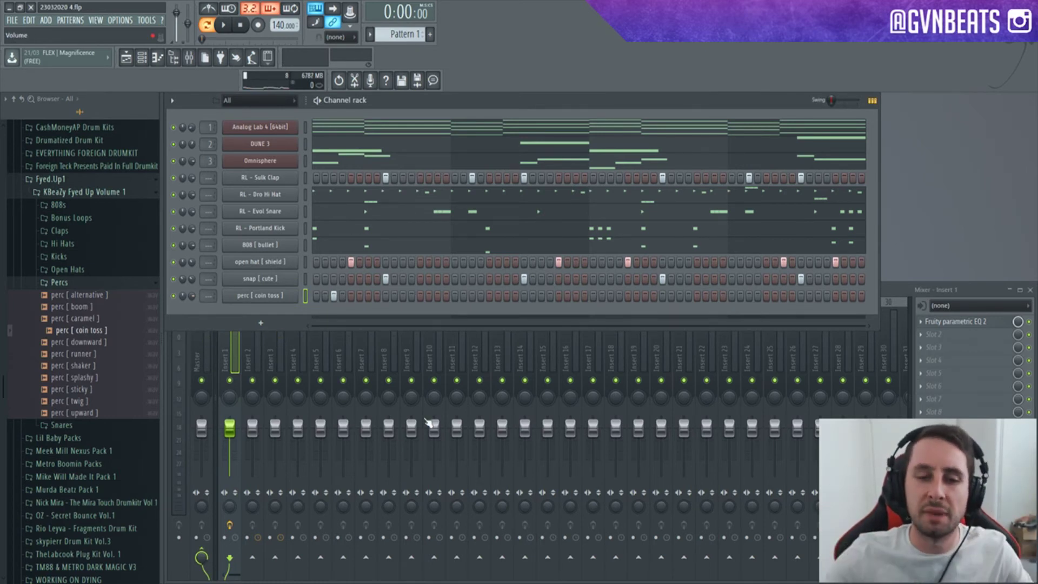
{"action": "key", "text": "space"}
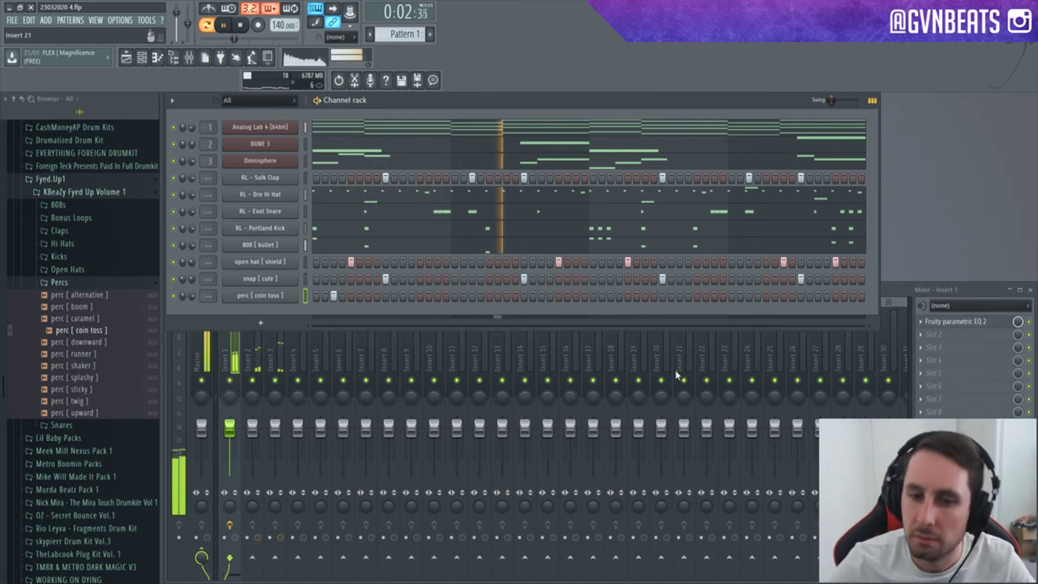
{"action": "left_click", "coordinate": [818, 296]}
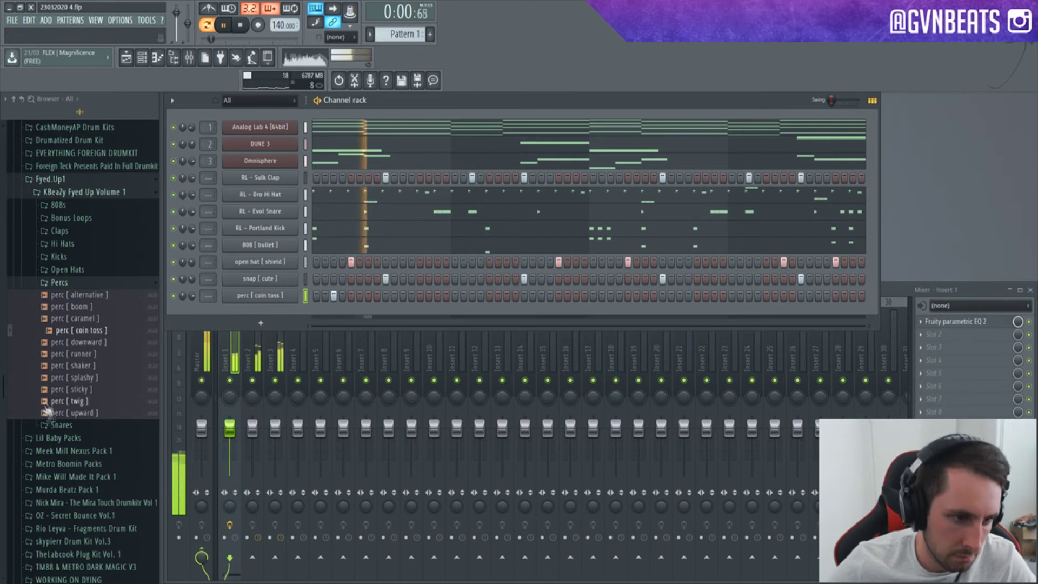
Step: Audition more KBeaZy percs and add perc [ shaker ] as a new channel
{"action": "key", "text": "space"}
{"action": "left_click", "coordinate": [68, 389]}
{"action": "left_click", "coordinate": [79, 378]}
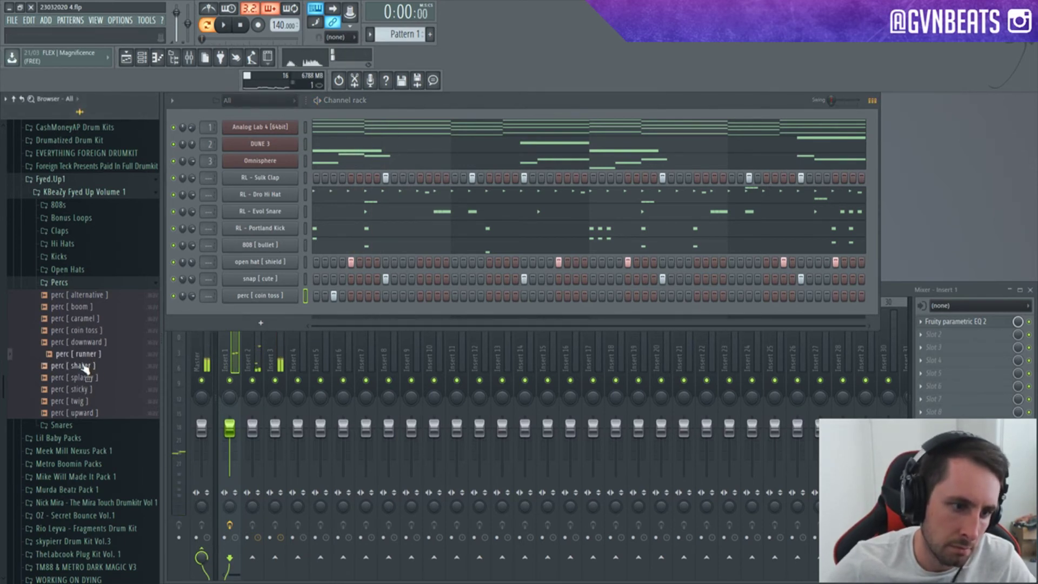
{"action": "left_click_drag", "start_coordinate": [281, 332], "coordinate": [295, 316]}
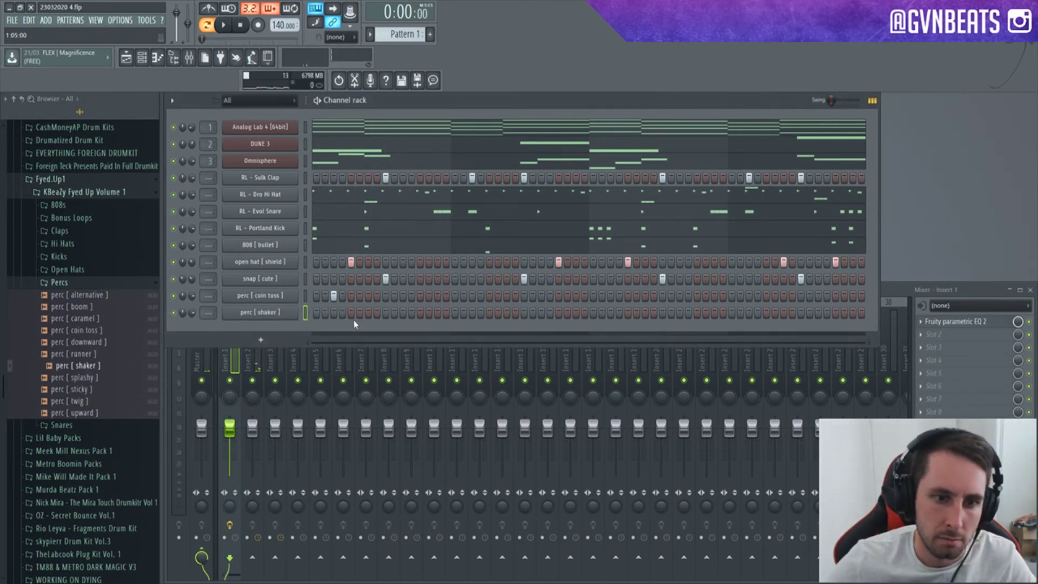
Step: Try shaker hits on steps 13 to 15 of bar 1 against the playing loop, and clear them again
{"action": "key", "text": "space"}
{"action": "left_click", "coordinate": [420, 313]}
{"action": "left_click", "coordinate": [429, 313]}
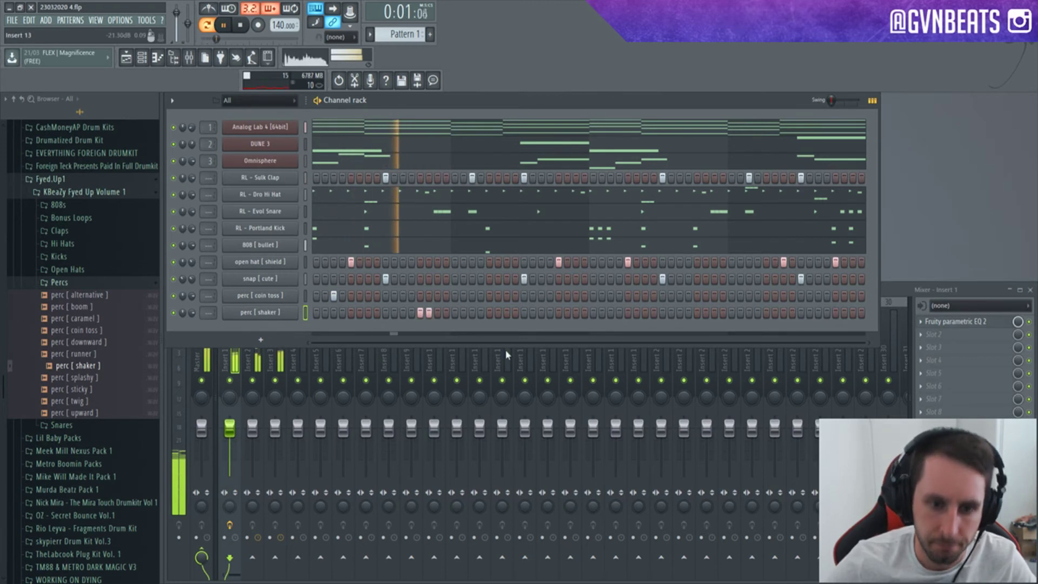
{"action": "key", "text": "space"}
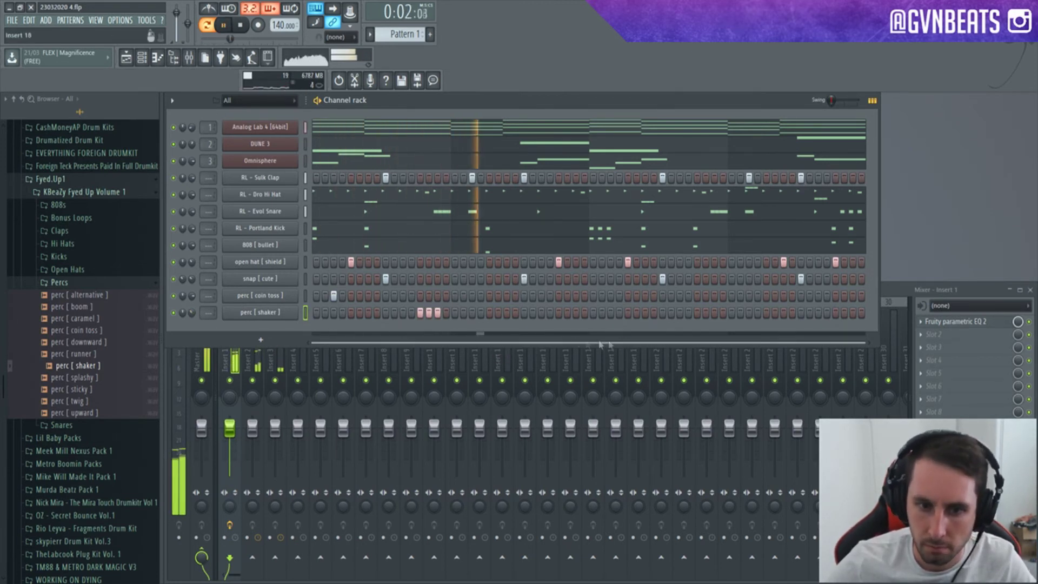
{"action": "key", "text": "space"}
{"action": "key", "text": "space"}
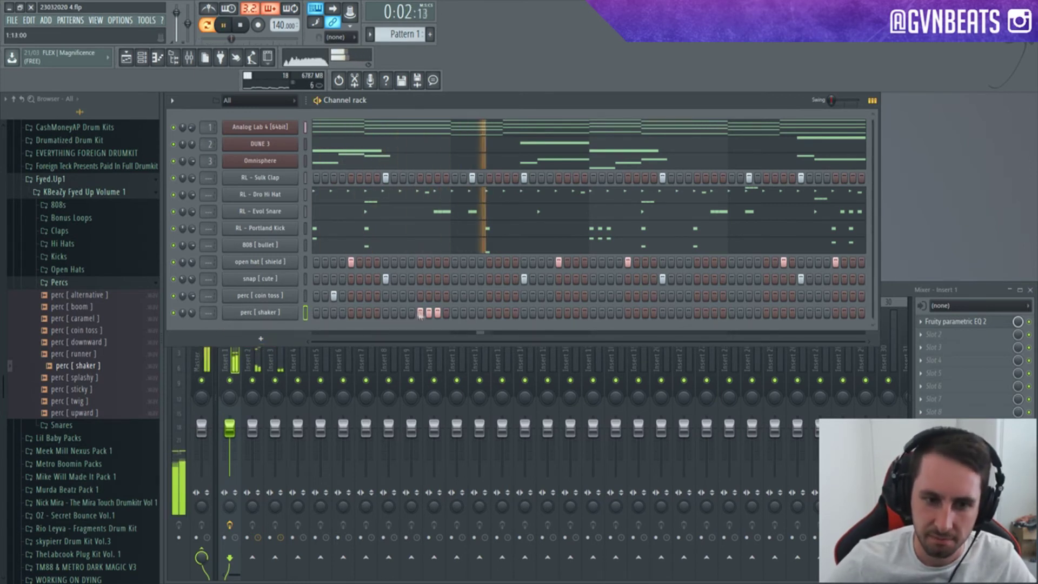
{"action": "key", "text": "space"}
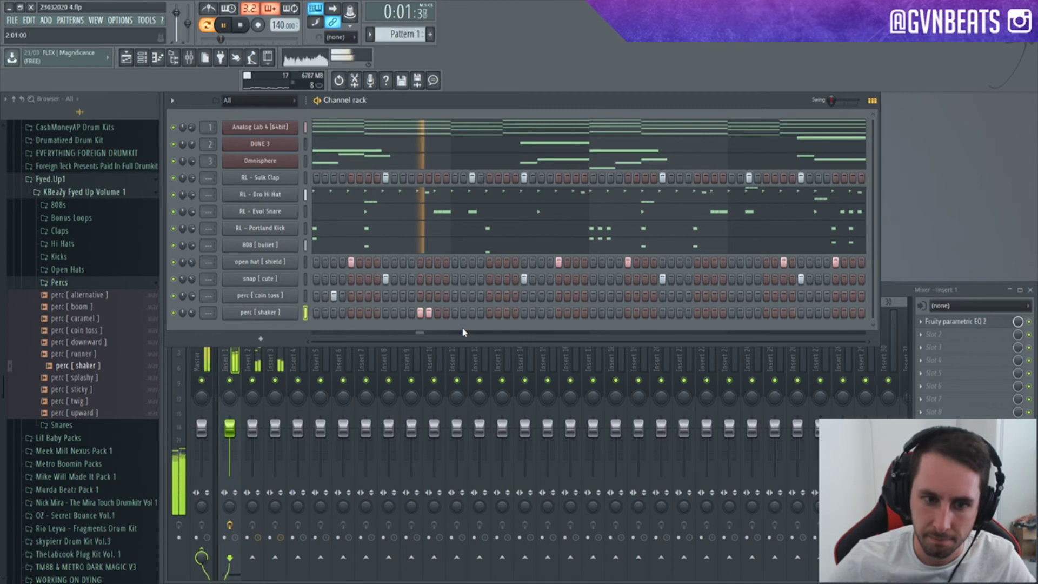
{"action": "key", "text": "space"}
{"action": "right_click", "coordinate": [429, 312]}
{"action": "right_click", "coordinate": [420, 312]}
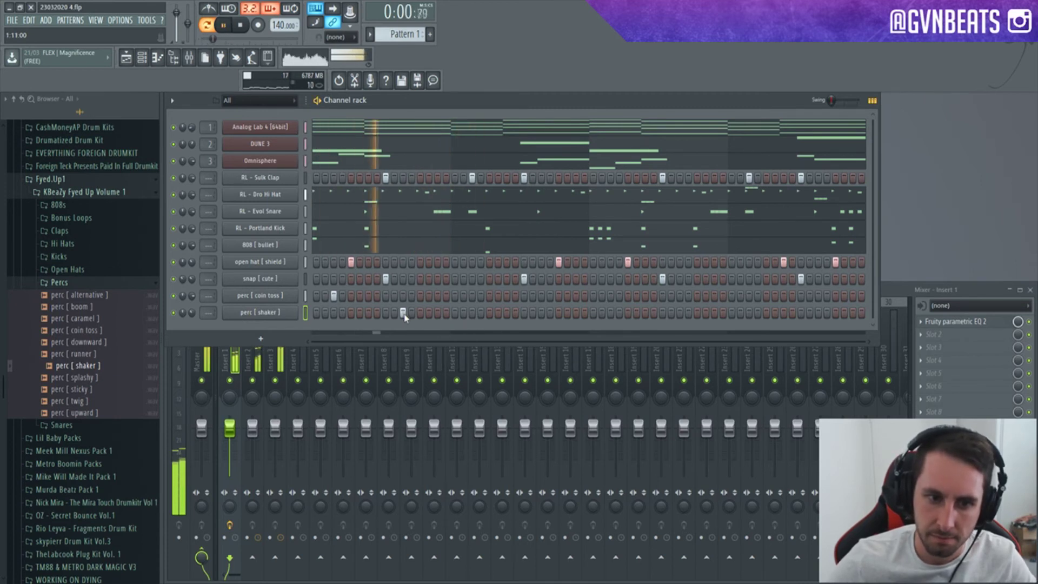
Step: Place perc [ shaker ] hits on step 11 of all four bars
{"action": "left_click", "coordinate": [542, 313]}
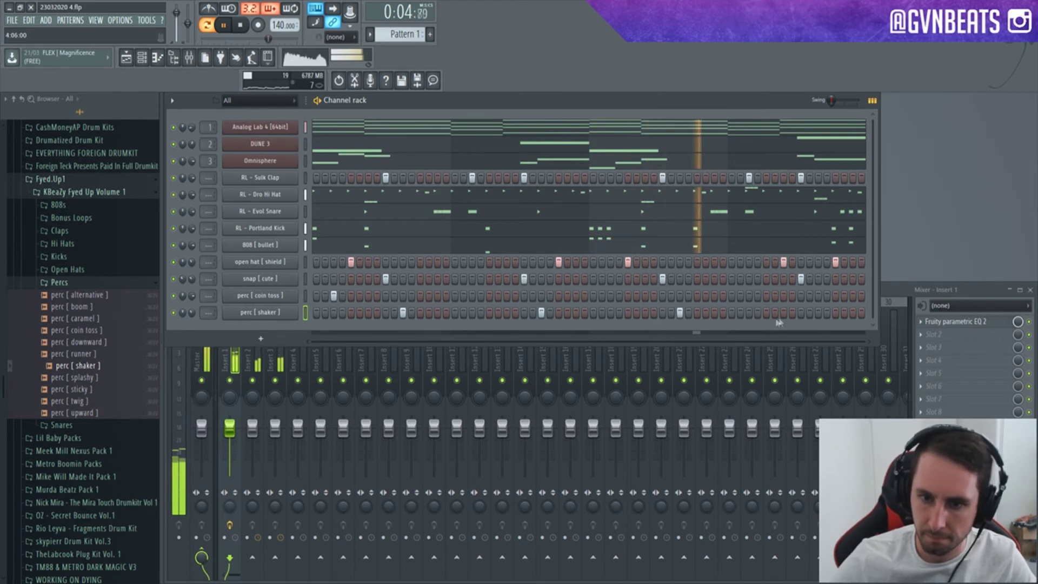
{"action": "left_click", "coordinate": [818, 312]}
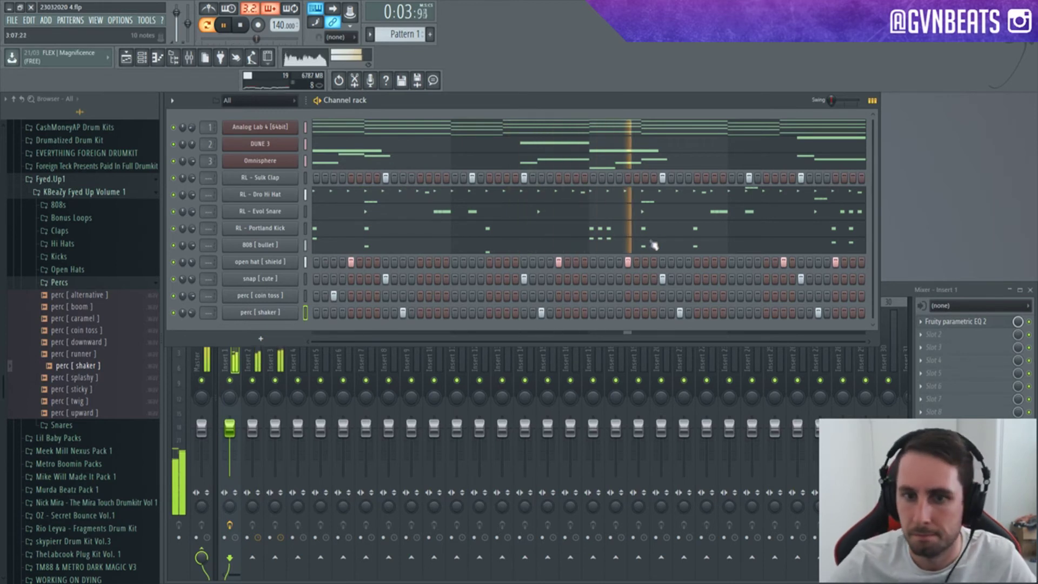
Step: Listen to the beat with DUNE 3 and Omnisphere muted, and examine the Analog Lab 4 notes in the piano roll
{"action": "left_click", "coordinate": [173, 144]}
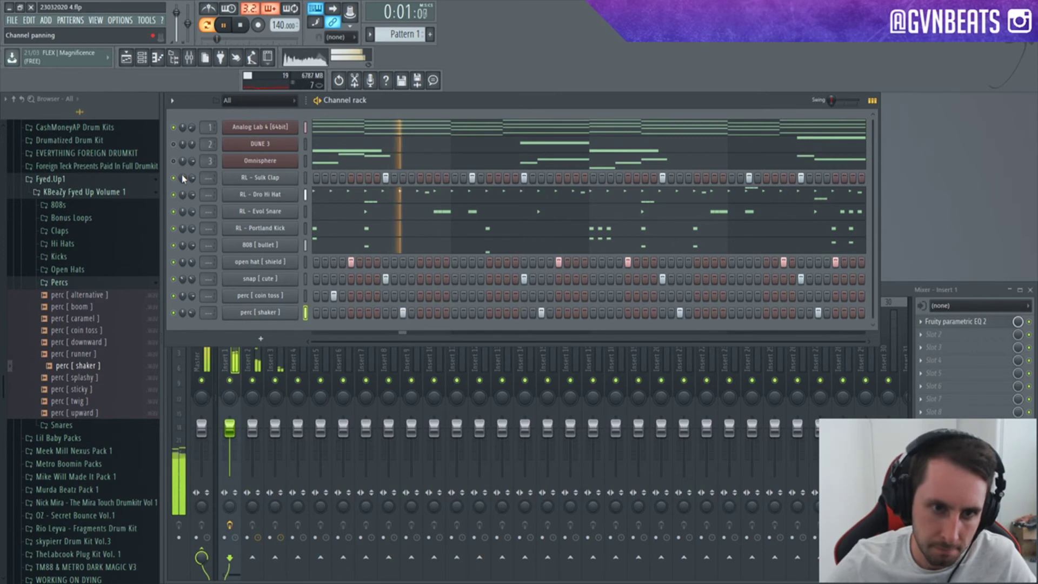
{"action": "left_click", "coordinate": [390, 127]}
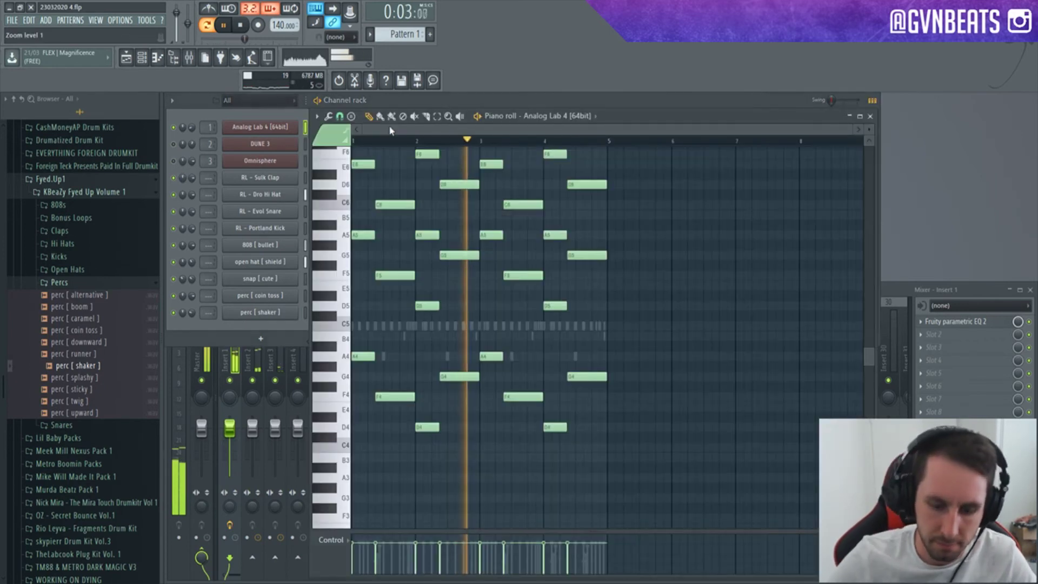
{"action": "key", "text": "ctrl+Up"}
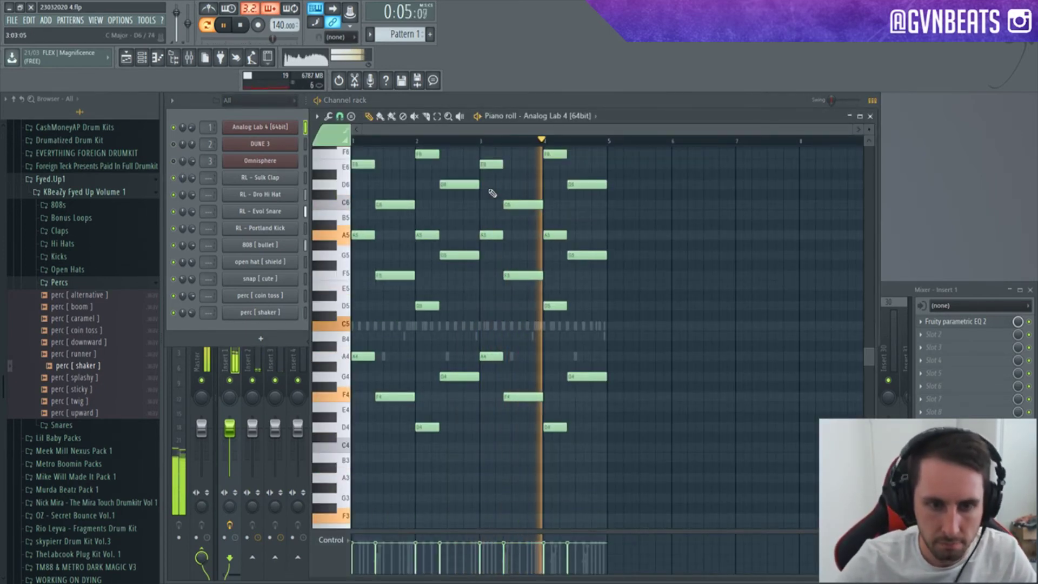
{"action": "left_click", "coordinate": [184, 341]}
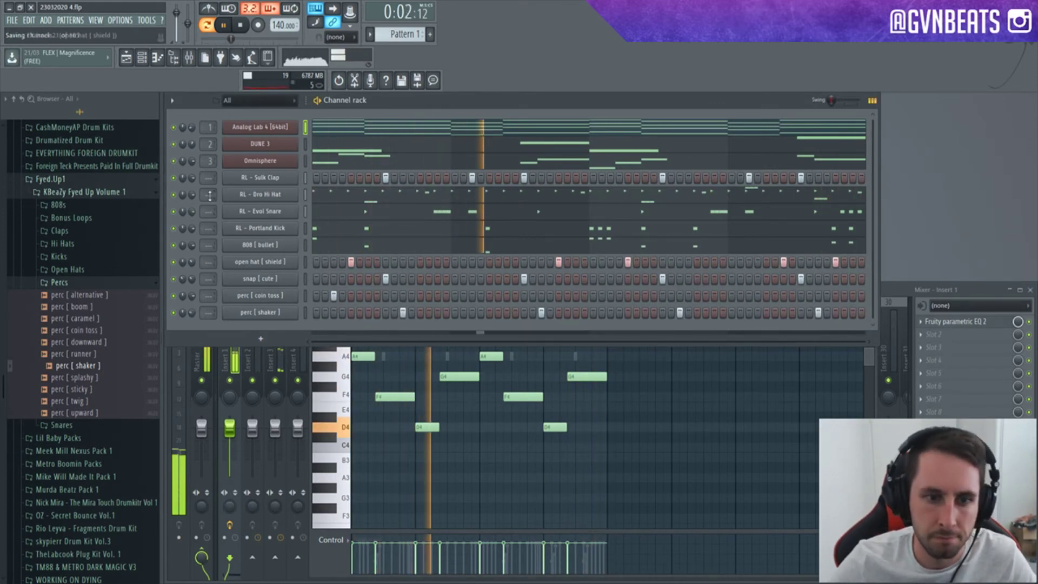
{"action": "key", "text": "space"}
{"action": "left_click", "coordinate": [677, 411]}
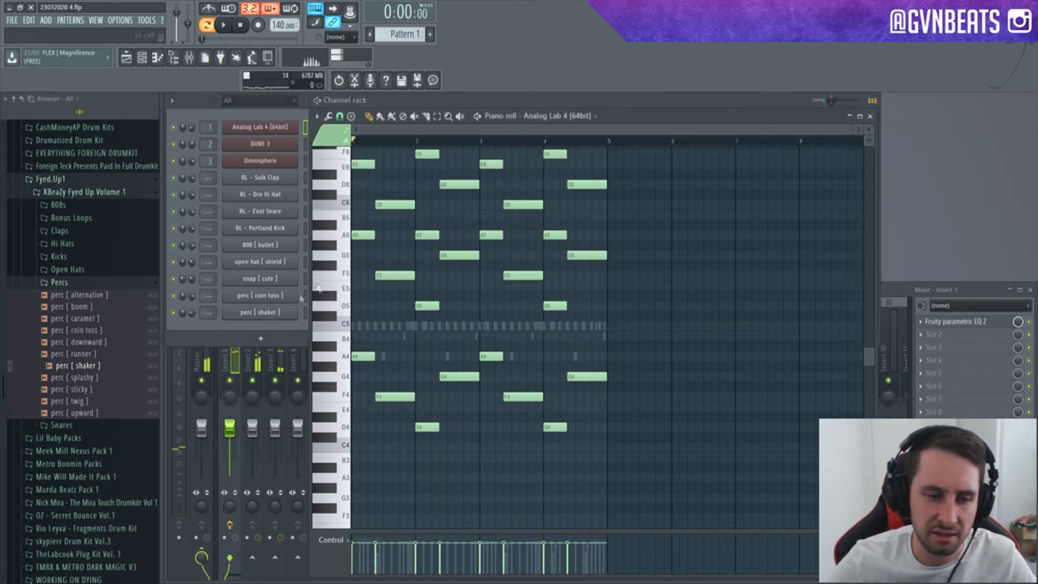
Step: Look at the playlist, then return to the channel rack and play the pattern
{"action": "left_click", "coordinate": [129, 57]}
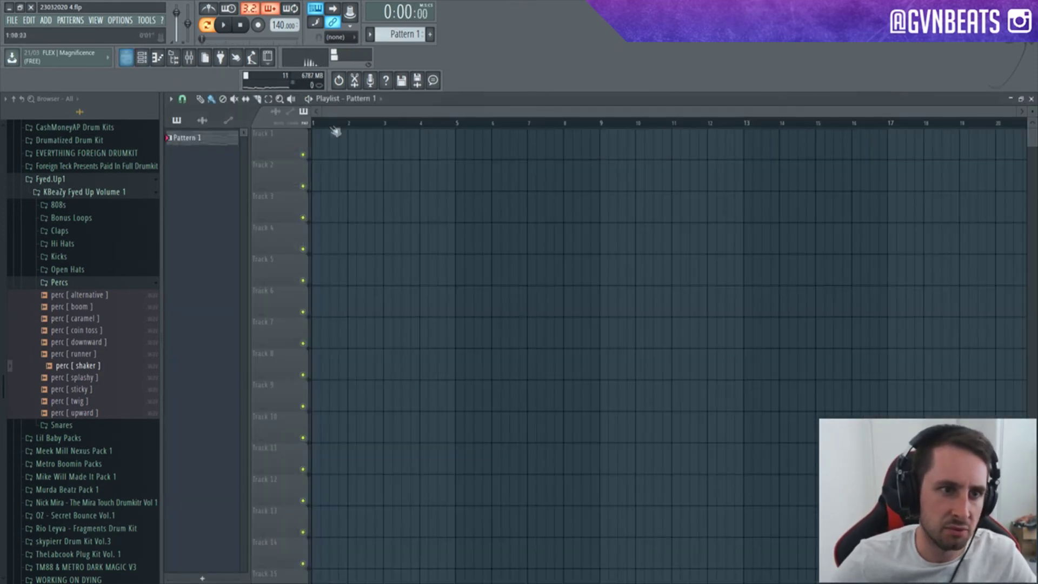
{"action": "left_click", "coordinate": [142, 59]}
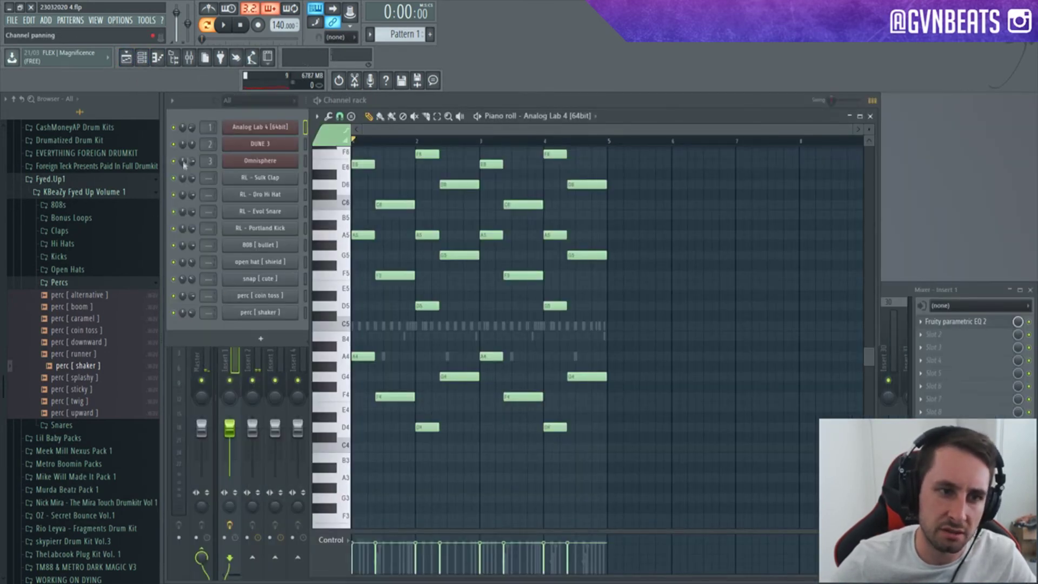
{"action": "left_click", "coordinate": [194, 130]}
{"action": "key", "text": "space"}
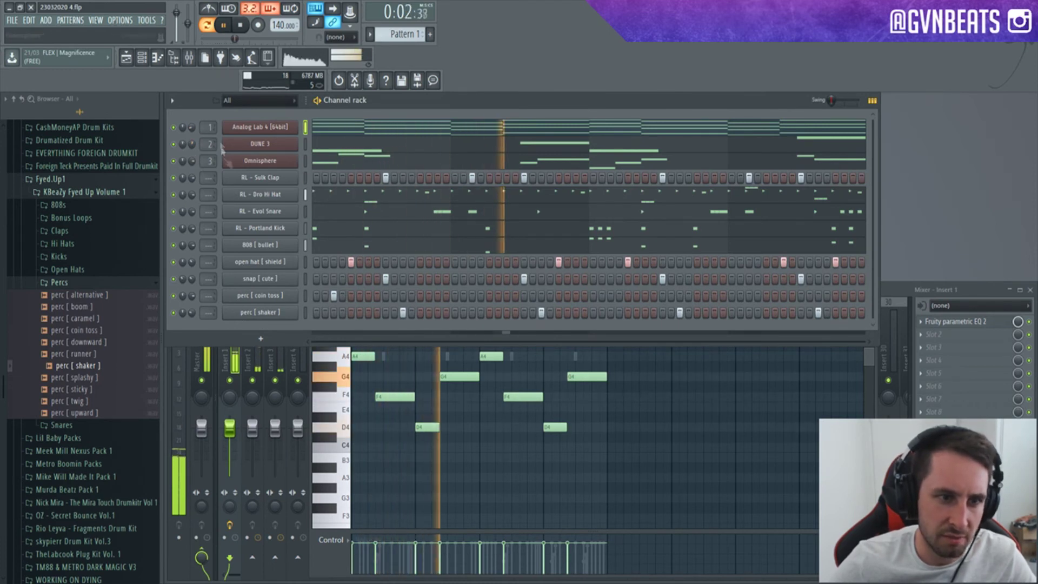
Step: Select all channels and route them to consecutive mixer tracks starting at track 1
{"action": "double_click", "coordinate": [306, 130]}
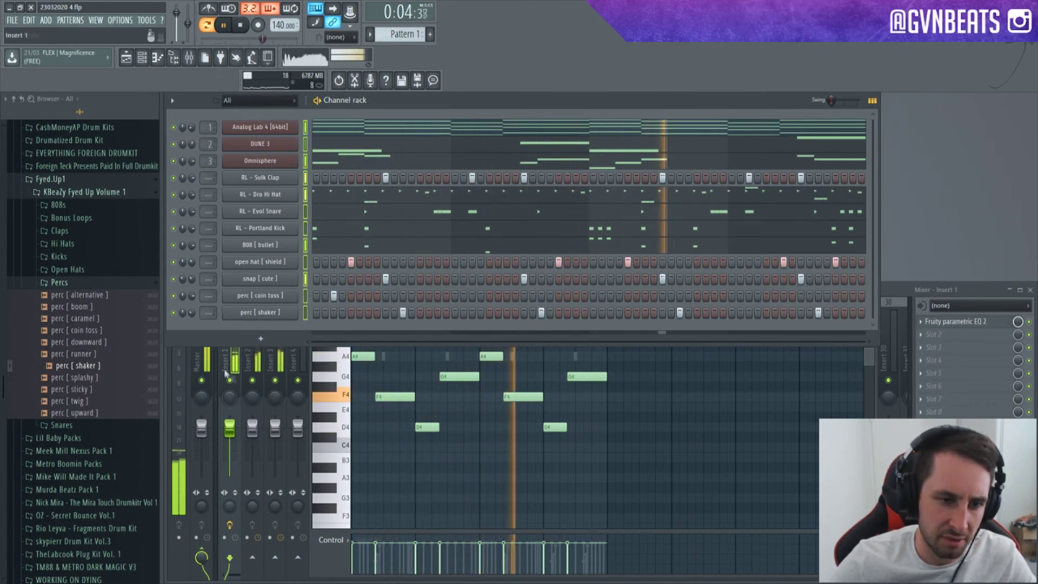
{"action": "key", "text": "F9"}
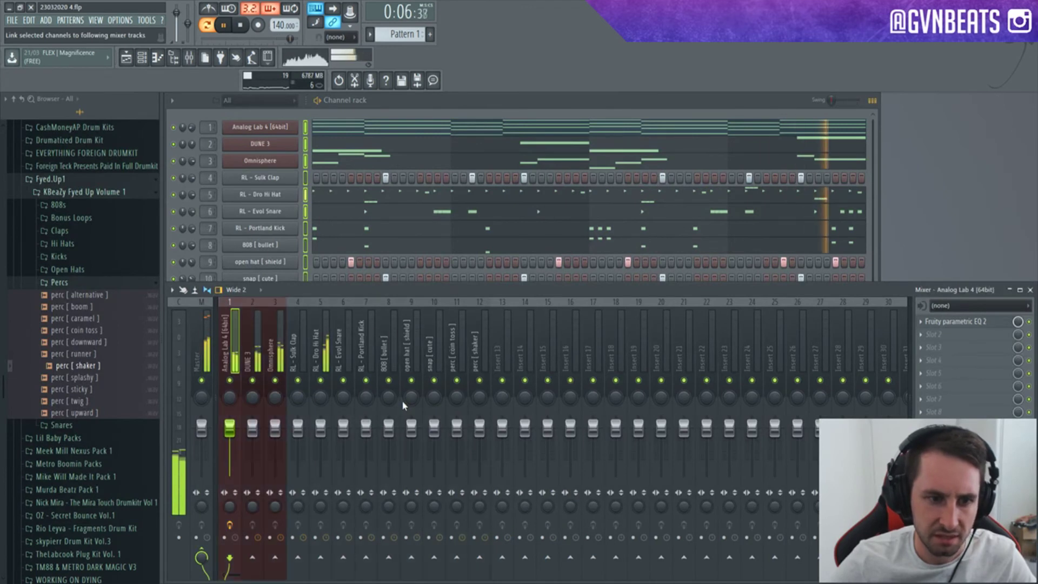
{"action": "key", "text": "ctrl+l"}
{"action": "key", "text": "space"}
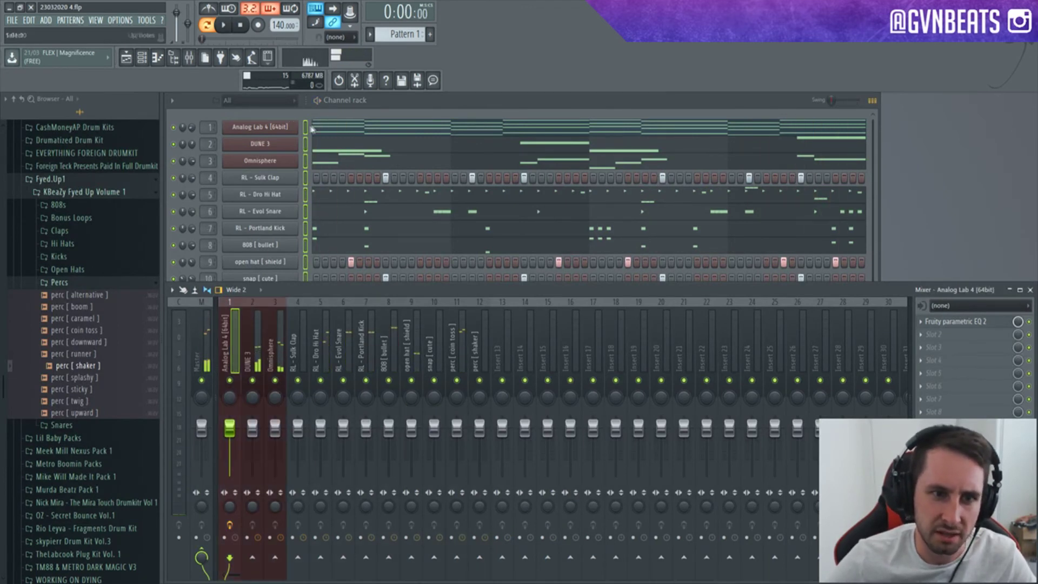
{"action": "double_click", "coordinate": [307, 128]}
{"action": "left_click", "coordinate": [227, 359]}
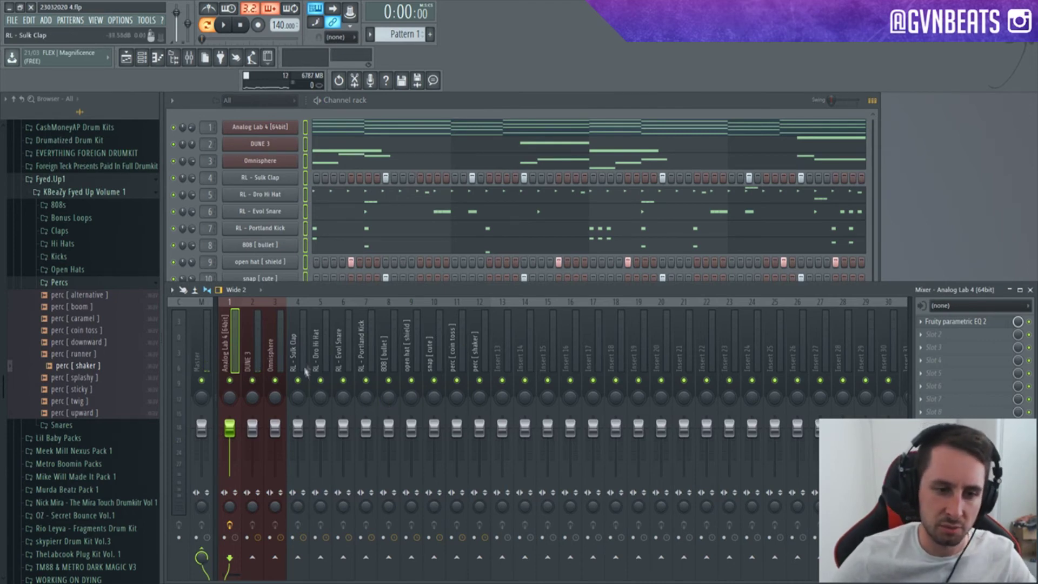
Step: Enlarge the mixer and, with the RL - Dro Hi Hat track soloed, lower its level to about -1.7 dB
{"action": "left_click_drag", "start_coordinate": [364, 288], "coordinate": [364, 216]}
{"action": "key", "text": "space"}
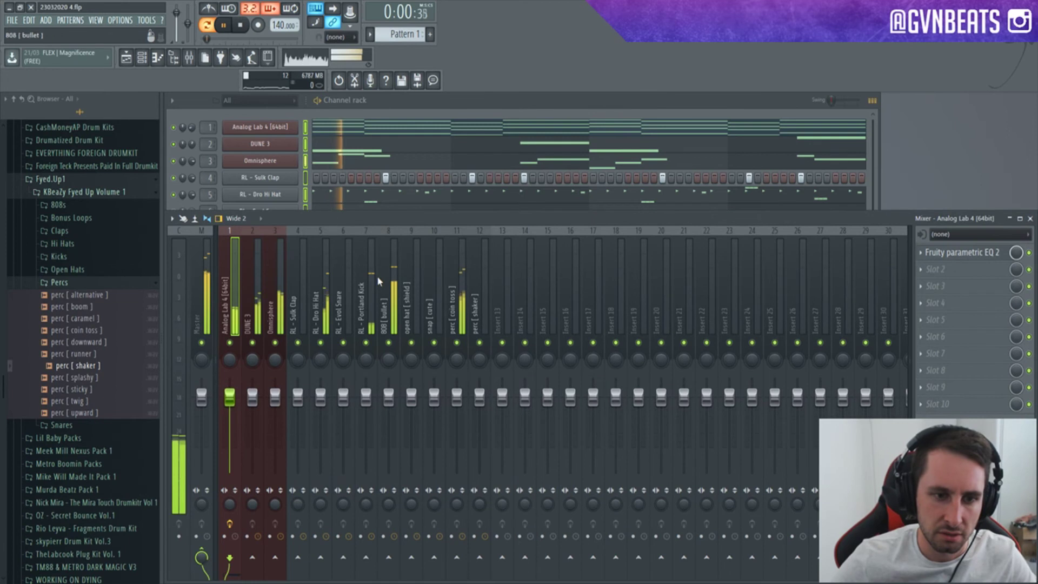
{"action": "left_click", "coordinate": [320, 304]}
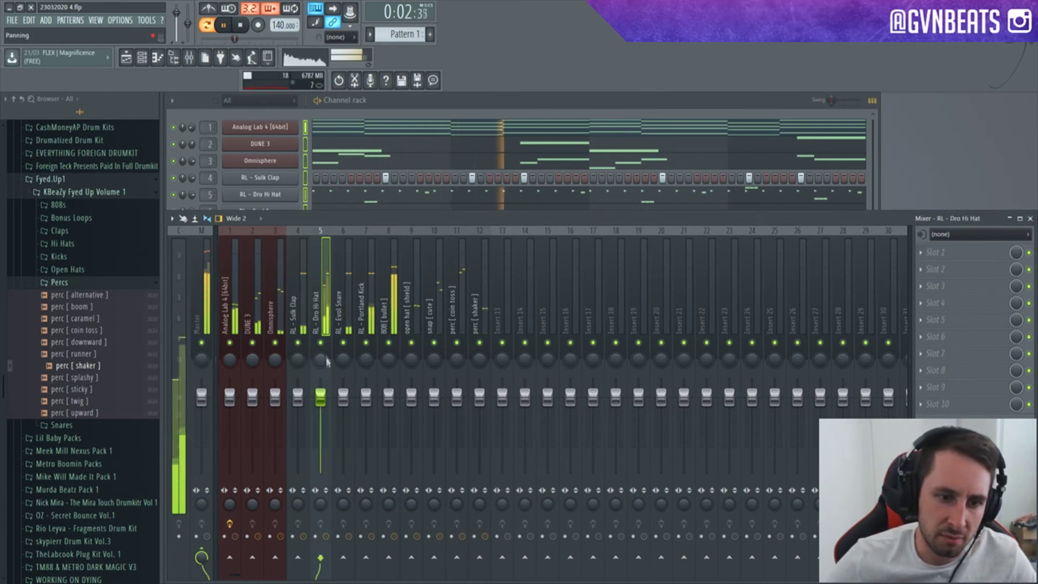
{"action": "right_click", "coordinate": [321, 343]}
{"action": "left_click_drag", "start_coordinate": [323, 403], "coordinate": [323, 409]}
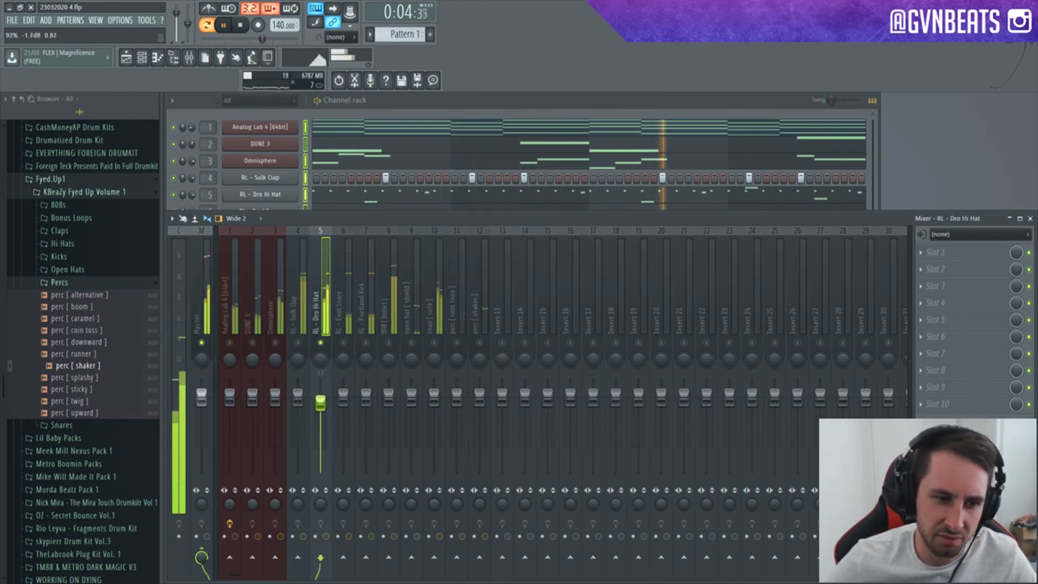
{"action": "right_click", "coordinate": [320, 343]}
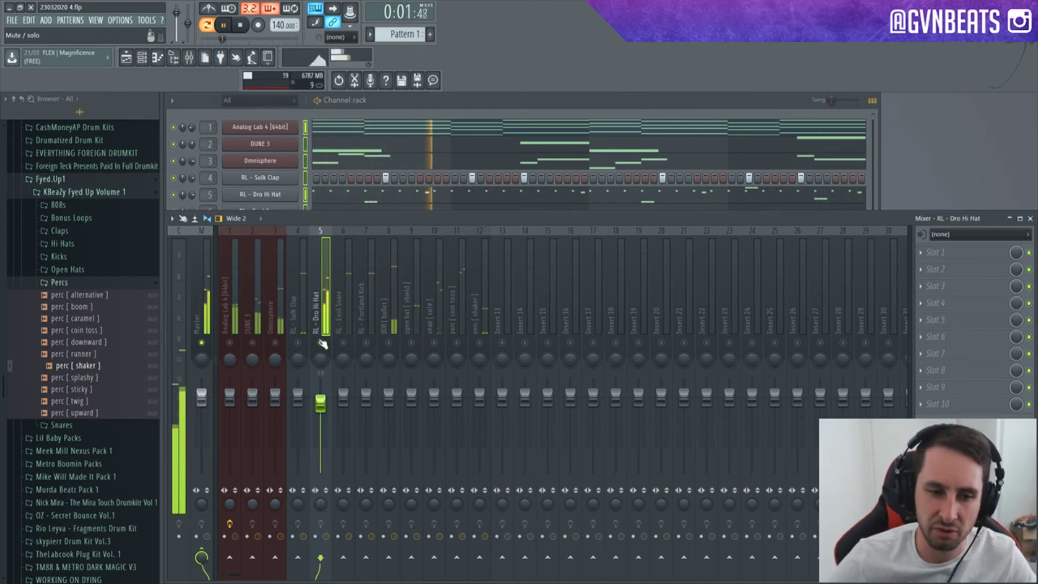
Step: Solo the RL - Evol Snare, RL - Sulk Clap and snap [ cute ] mixer tracks in turn and listen to each
{"action": "left_click", "coordinate": [338, 318]}
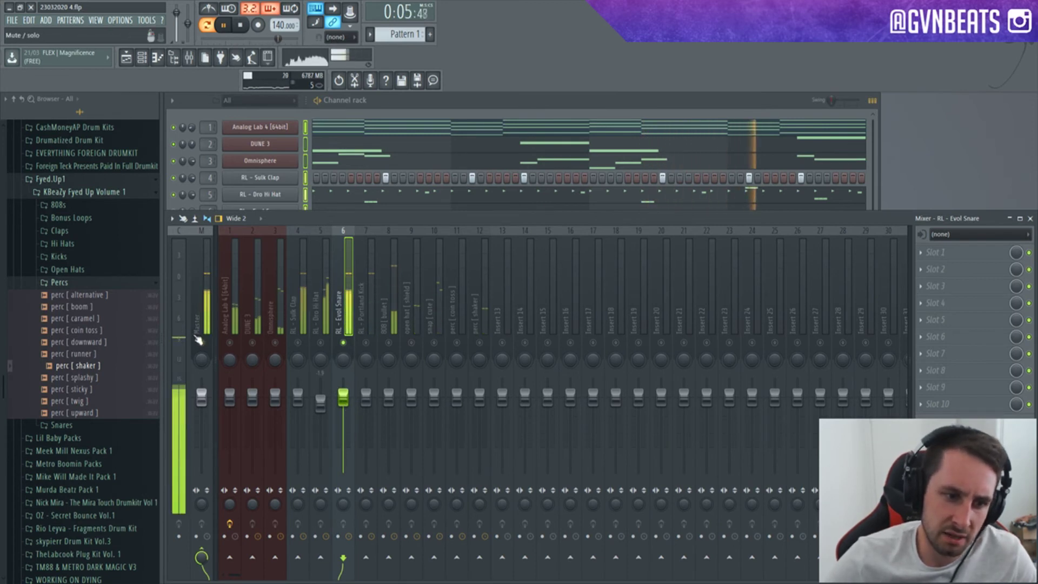
{"action": "left_click", "coordinate": [297, 343]}
{"action": "left_click", "coordinate": [301, 351]}
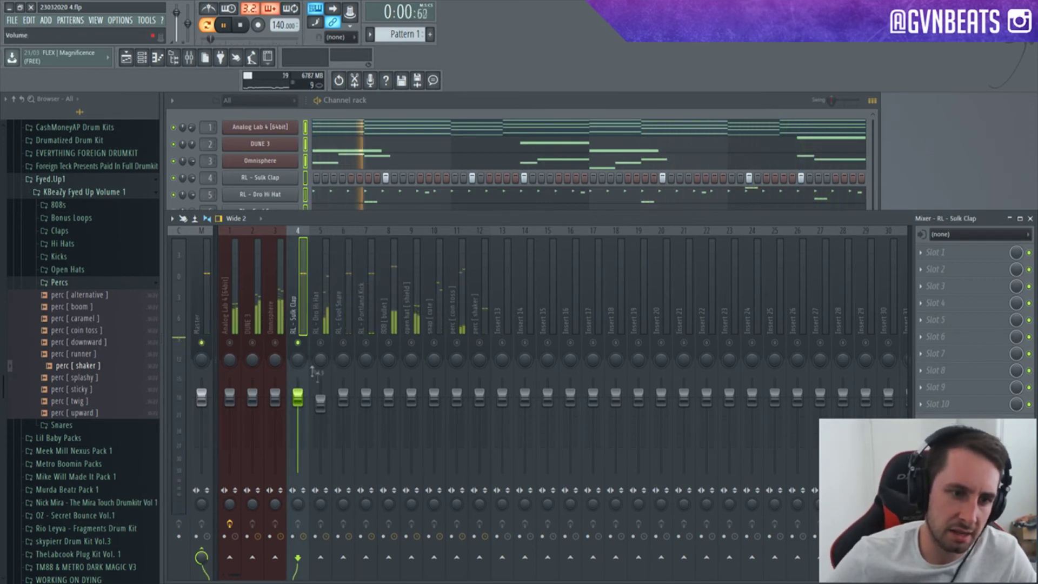
{"action": "left_click", "coordinate": [434, 343]}
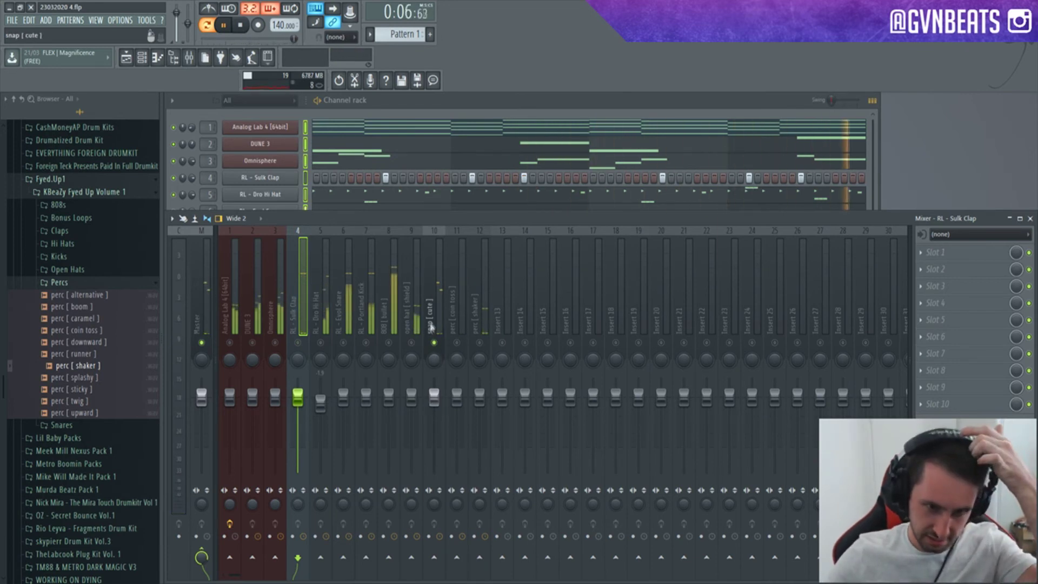
{"action": "left_click", "coordinate": [437, 329]}
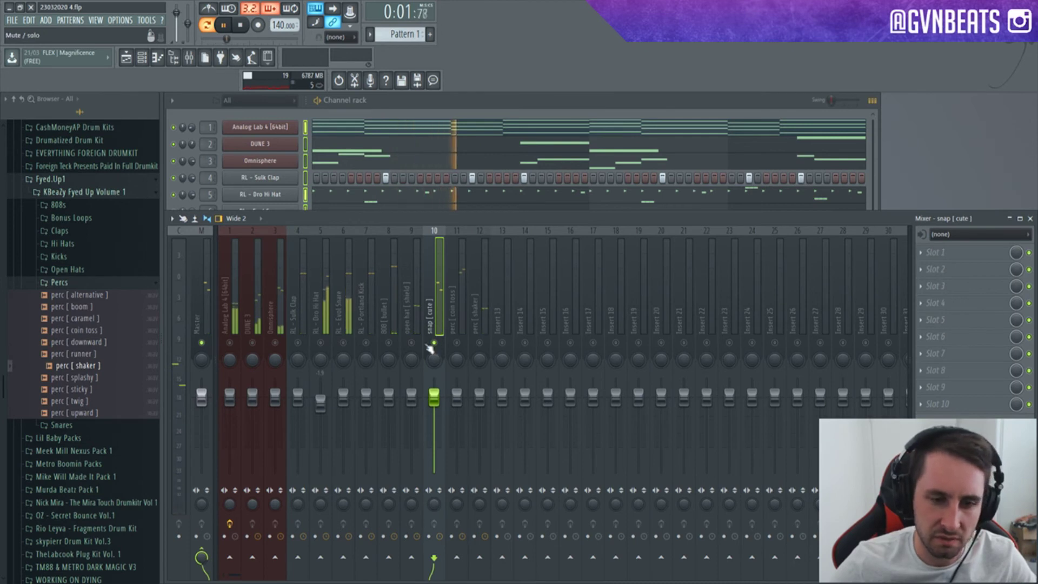
Step: Solo the open hat [ shield ] and perc [ shaker ] tracks in turn, lowering them to about -4.7 dB and -4.1 dB
{"action": "left_click", "coordinate": [412, 342]}
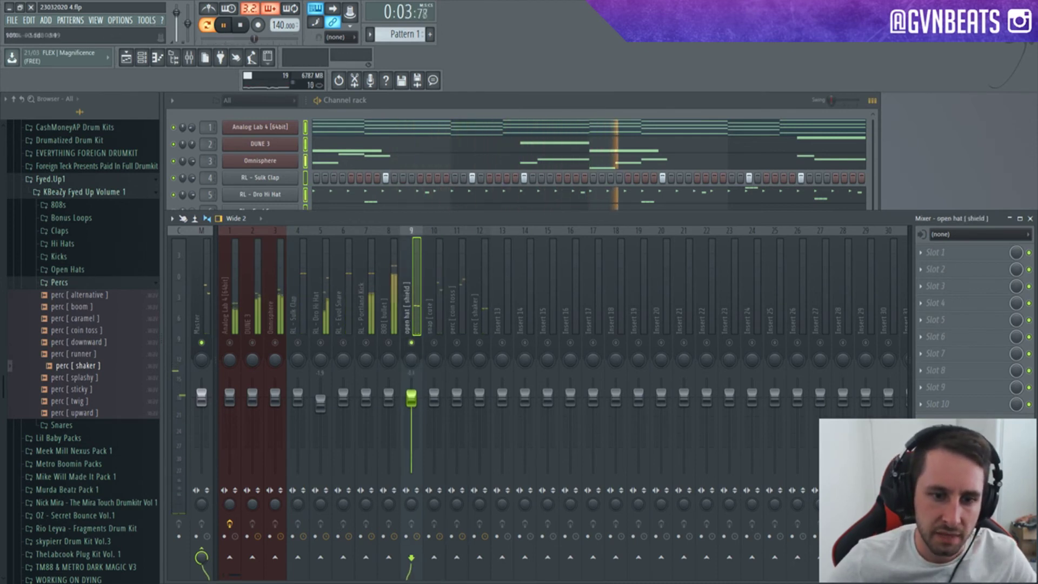
{"action": "left_click_drag", "start_coordinate": [411, 397], "coordinate": [411, 411]}
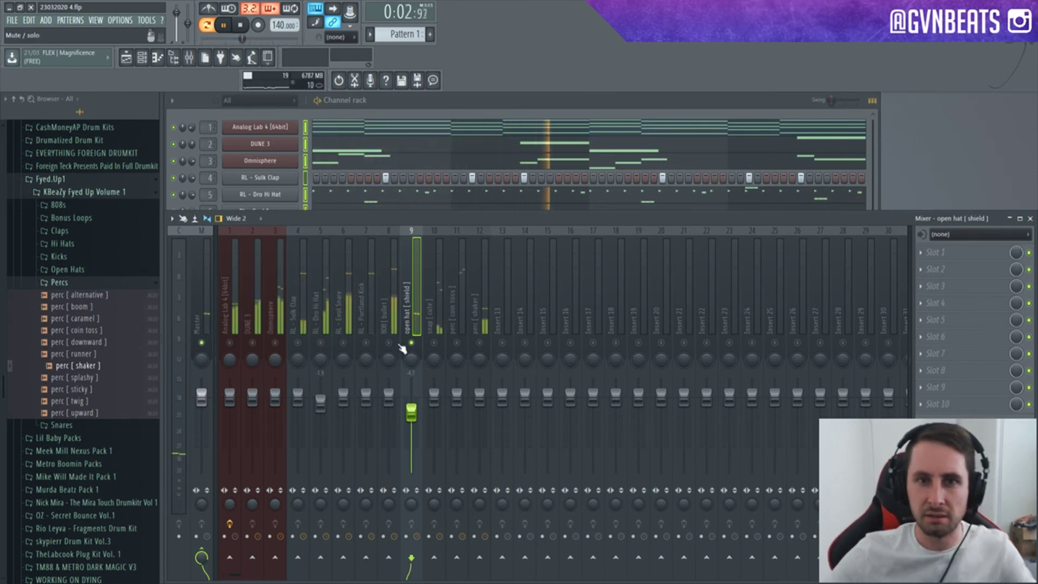
{"action": "left_click", "coordinate": [480, 397]}
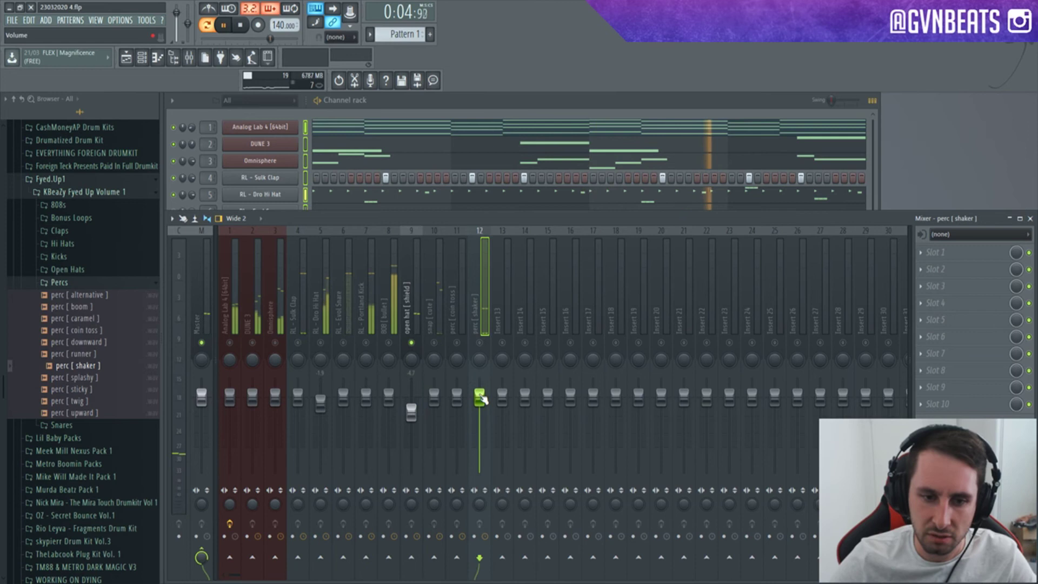
{"action": "right_click", "coordinate": [480, 346]}
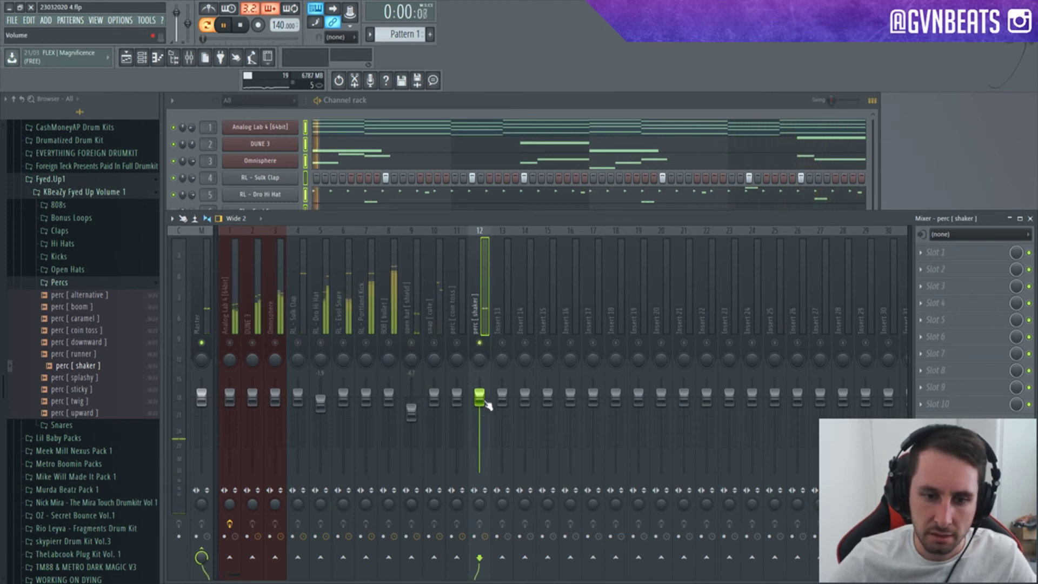
{"action": "left_click_drag", "start_coordinate": [483, 399], "coordinate": [483, 410]}
Step: Lower the soloed perc [ coin toss ] track to about -8.3 dB and the Analog Lab 4 track to about -1.5 dB
{"action": "left_click", "coordinate": [457, 397]}
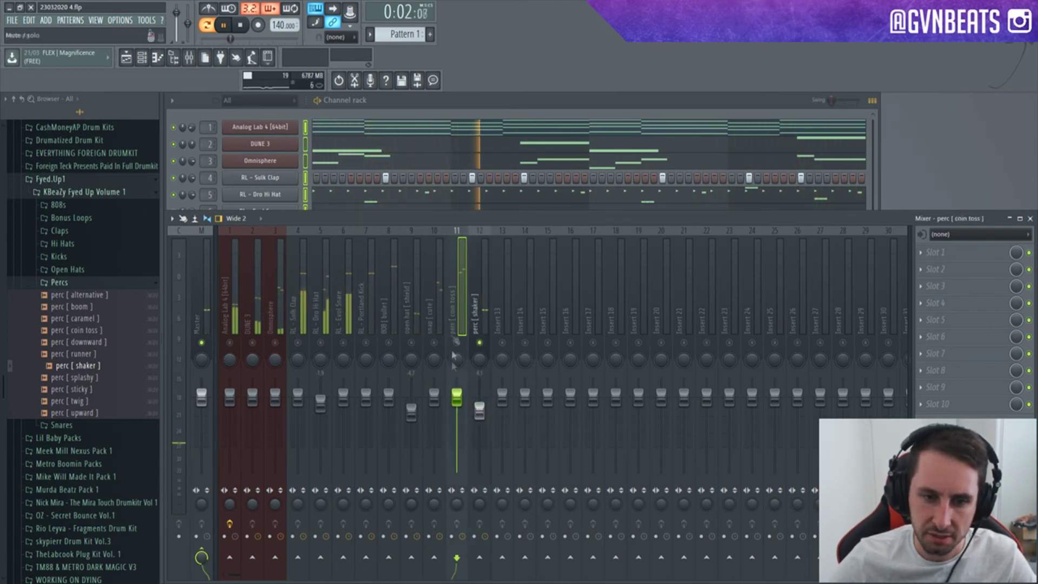
{"action": "right_click", "coordinate": [457, 342]}
{"action": "left_click_drag", "start_coordinate": [457, 397], "coordinate": [457, 413]}
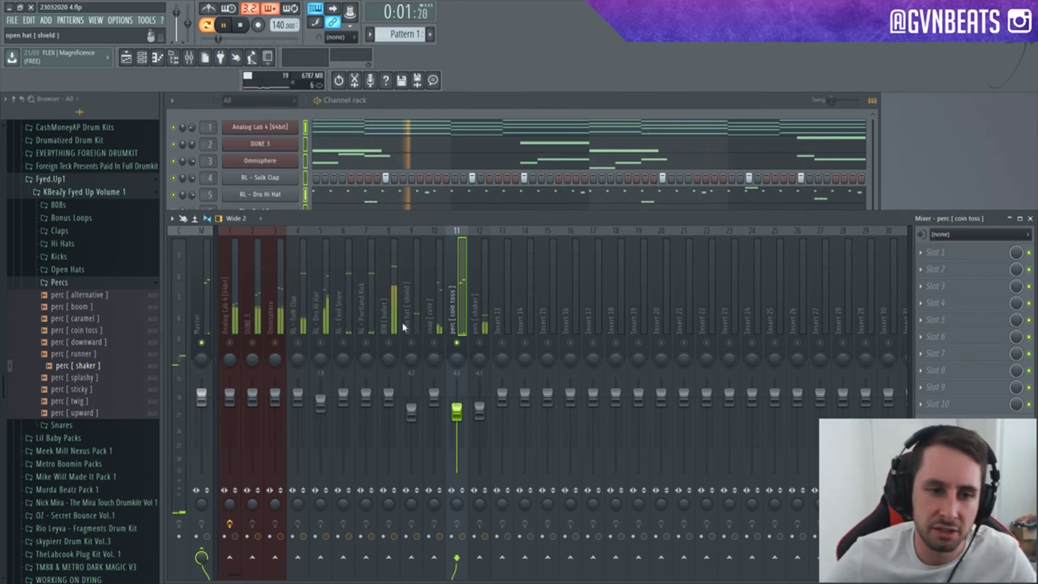
{"action": "left_click_drag", "start_coordinate": [456, 412], "coordinate": [456, 420]}
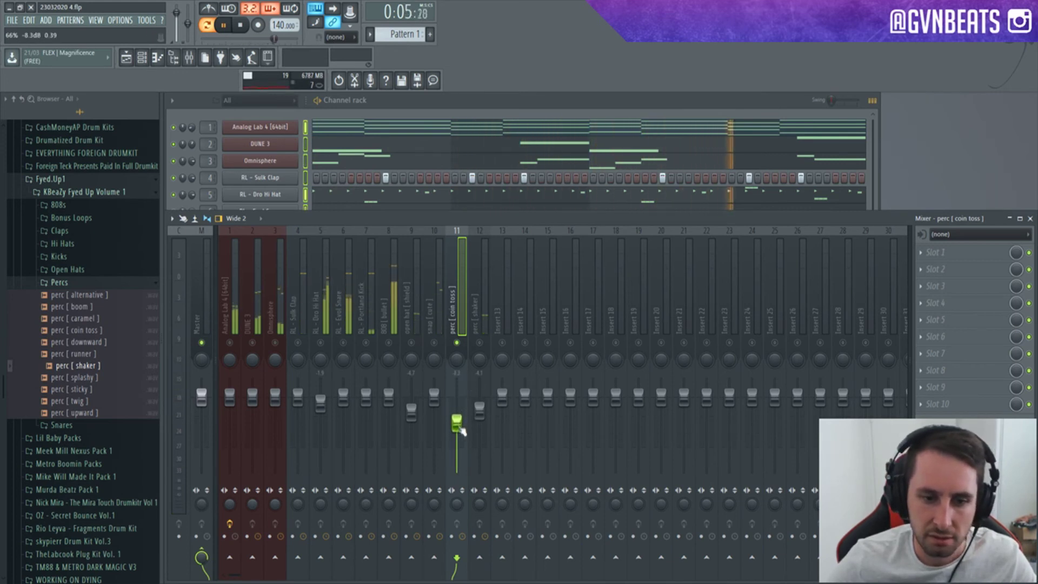
{"action": "left_click_drag", "start_coordinate": [457, 419], "coordinate": [460, 432]}
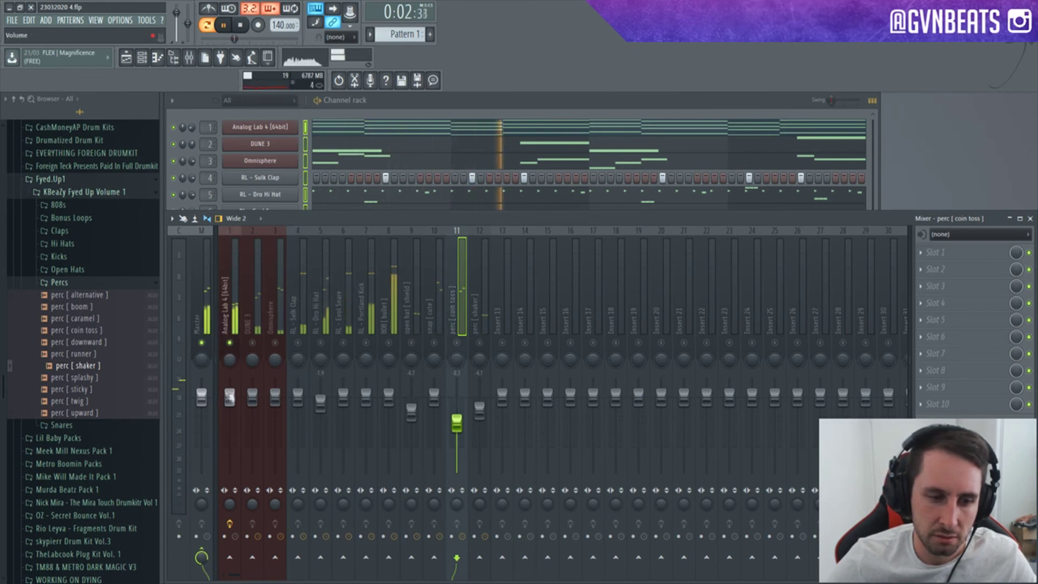
{"action": "left_click_drag", "start_coordinate": [229, 396], "coordinate": [233, 406]}
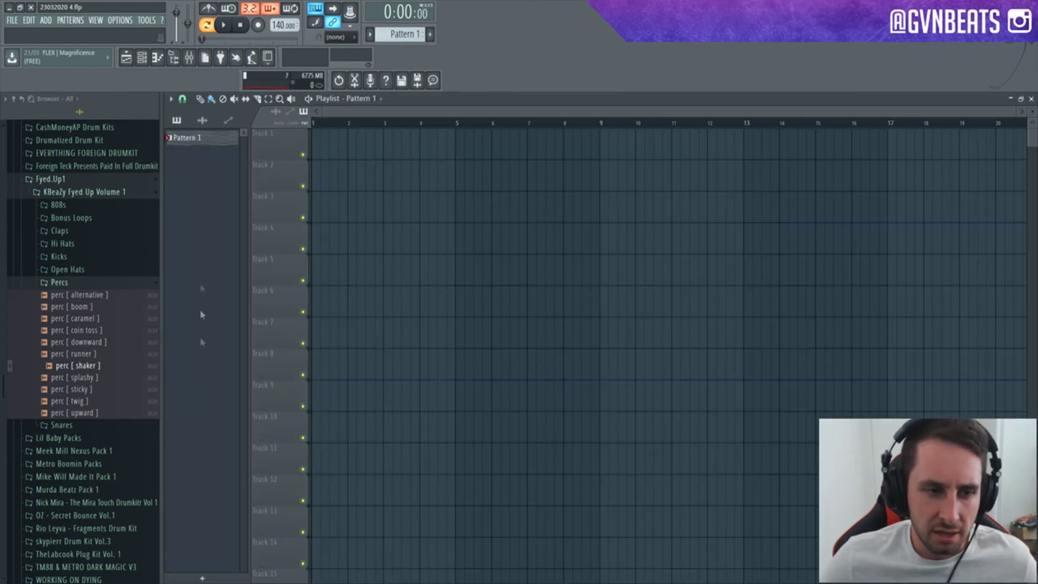
Step: Split Pattern 1 by channel and place the Analog Lab 4, DUNE 3 and Omnisphere patterns at bar 1 on tracks 1 to 3
{"action": "left_click", "coordinate": [451, 193]}
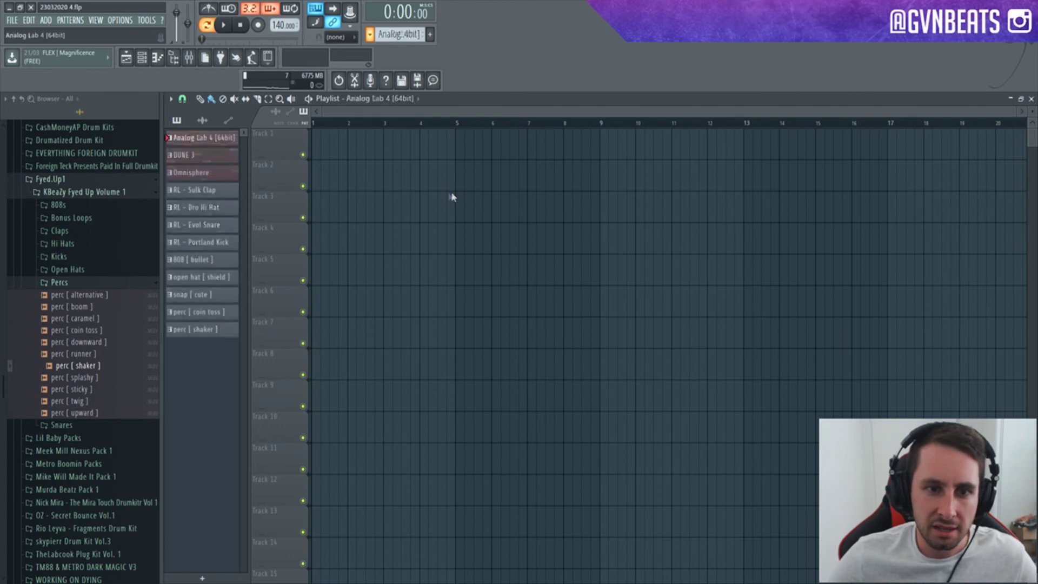
{"action": "left_click", "coordinate": [208, 140], "text": "shift"}
{"action": "left_click", "coordinate": [207, 176], "text": "shift"}
{"action": "left_click_drag", "start_coordinate": [207, 139], "coordinate": [224, 137]}
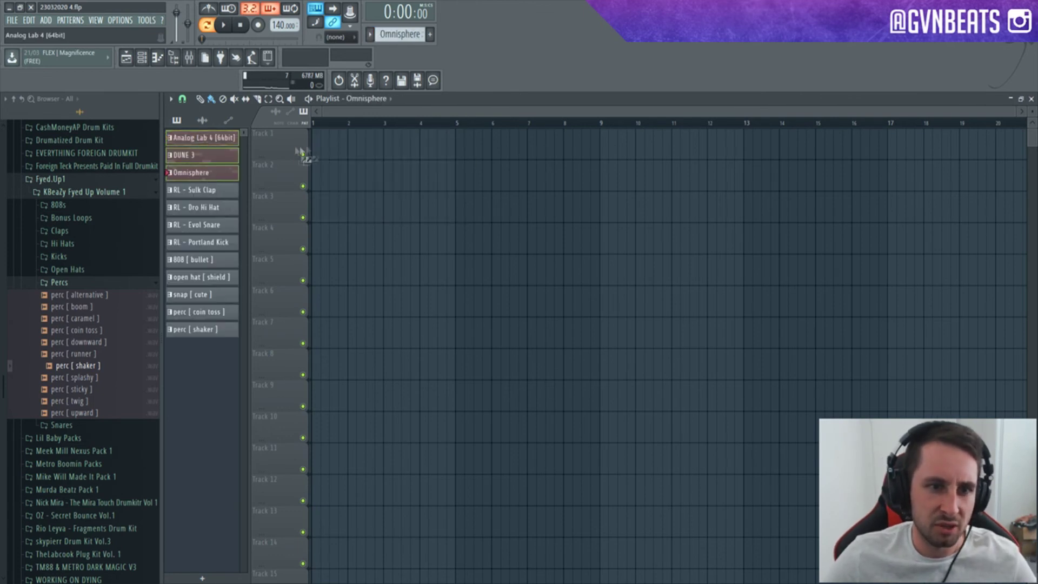
{"action": "left_click_drag", "start_coordinate": [300, 150], "coordinate": [326, 149]}
Step: Place all twelve patterns at bar 5, extend the perc [ coin toss ] clip to four bars, and copy the block to bar 9
{"action": "left_click_drag", "start_coordinate": [357, 112], "coordinate": [318, 111]}
{"action": "left_click", "coordinate": [208, 328], "text": "shift"}
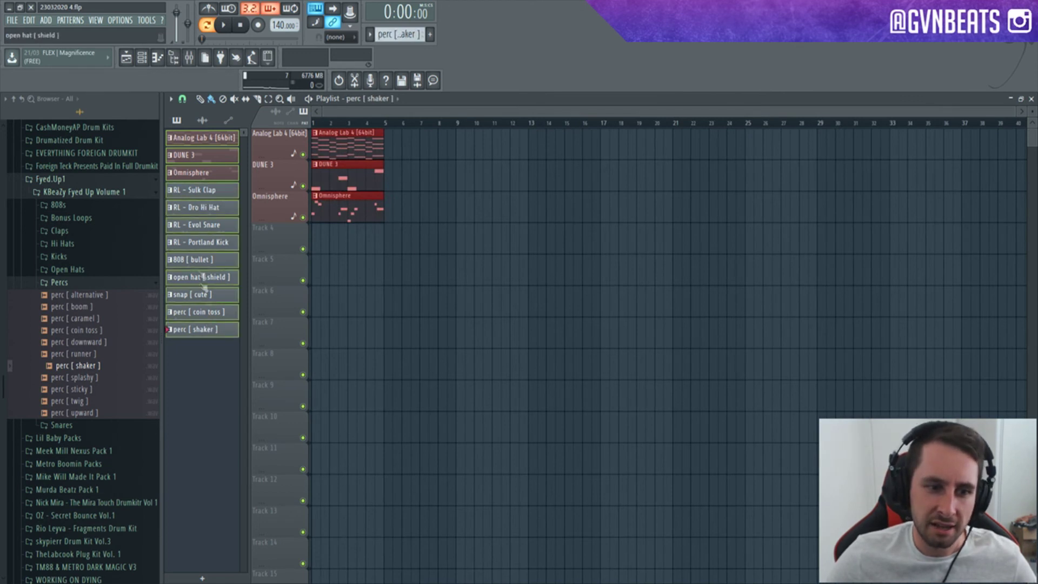
{"action": "left_click_drag", "start_coordinate": [203, 146], "coordinate": [403, 154]}
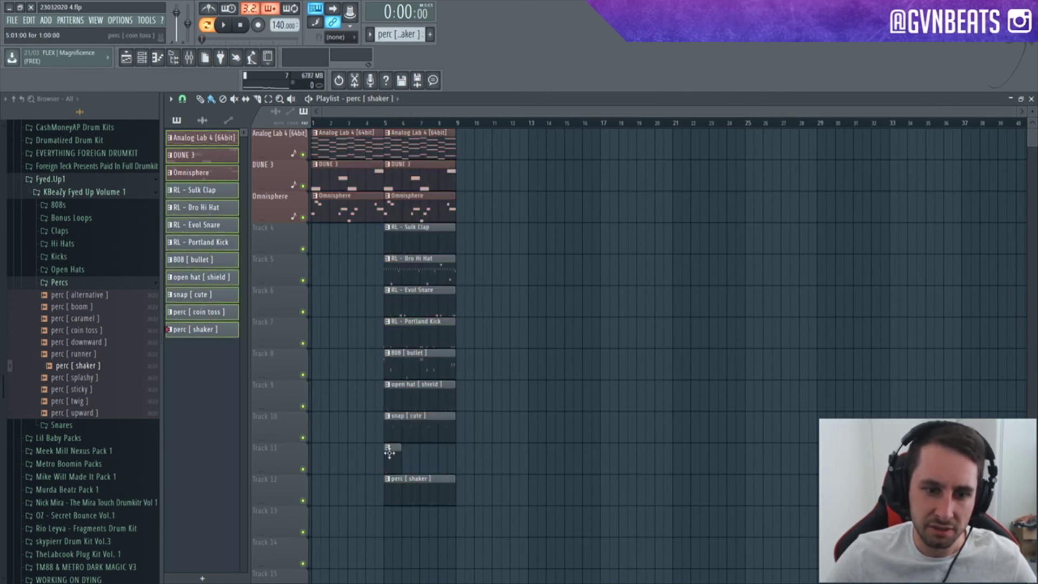
{"action": "left_click_drag", "start_coordinate": [510, 536], "coordinate": [387, 139]}
{"action": "mouse_move", "coordinate": [406, 145]}
{"action": "left_mouse_down"}
{"action": "mouse_move", "coordinate": [504, 144]}
{"action": "mouse_move", "coordinate": [476, 143]}
{"action": "left_mouse_up"}
{"action": "left_click", "coordinate": [575, 177], "text": "ctrl"}
Step: Delete the DUNE 3 and Omnisphere clips at bar 1 and the snare, open hat, snap, coin toss and shaker clips at bar 5
{"action": "right_click", "coordinate": [340, 180]}
{"action": "right_click", "coordinate": [359, 211]}
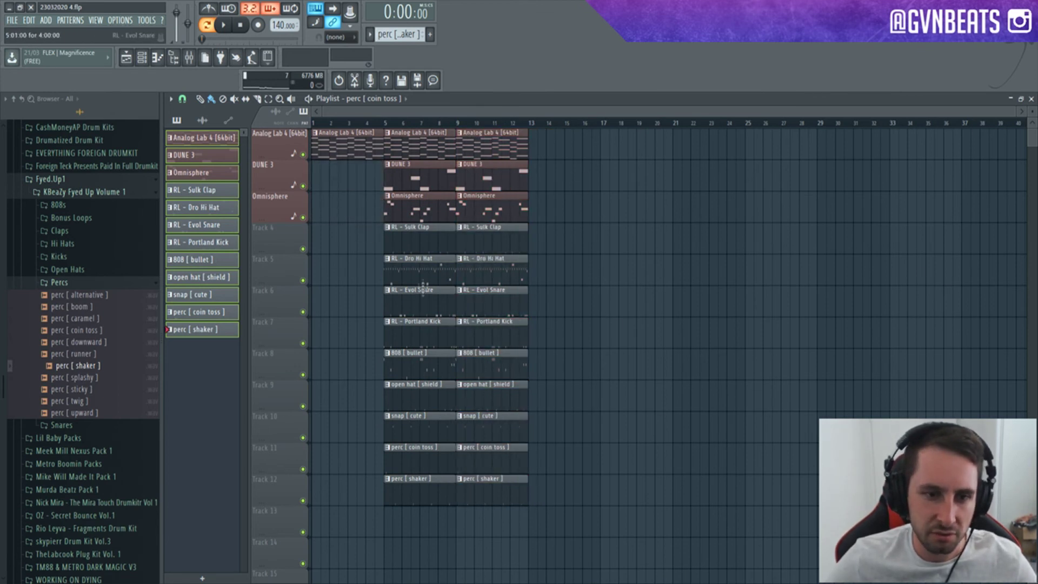
{"action": "right_click", "coordinate": [435, 309]}
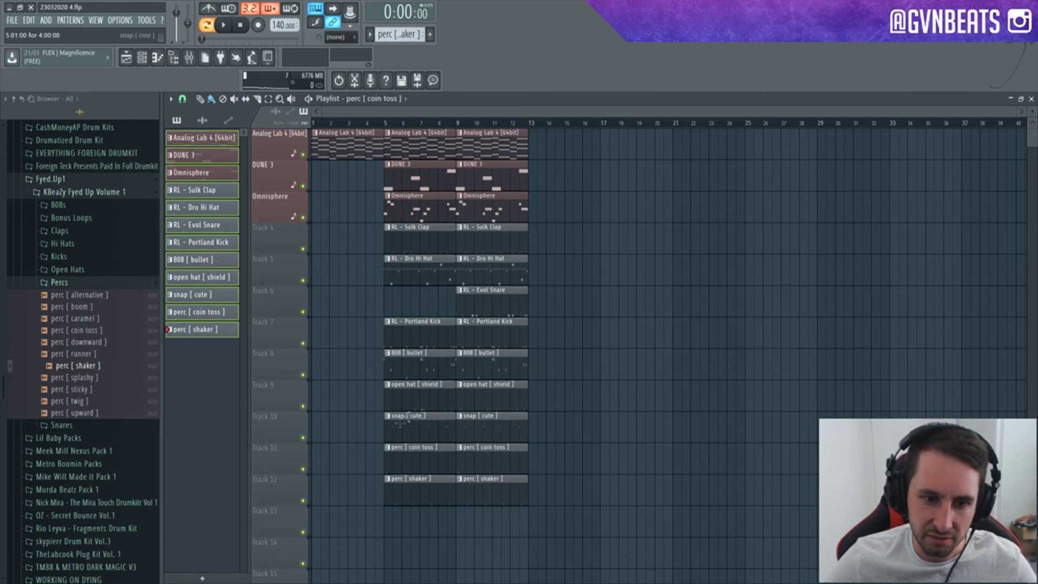
{"action": "right_click", "coordinate": [421, 405]}
{"action": "right_click", "coordinate": [438, 437]}
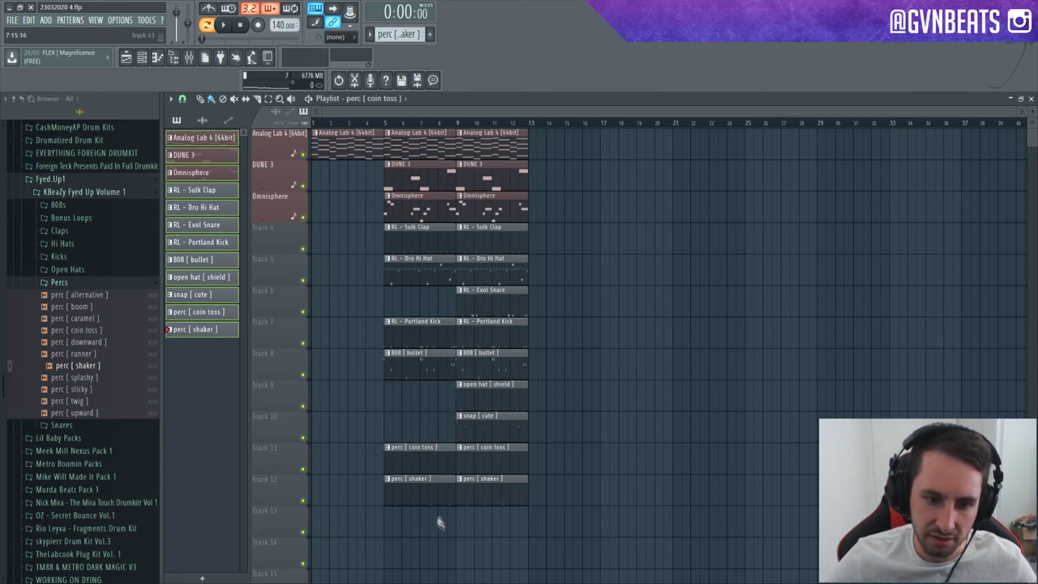
{"action": "right_click", "coordinate": [428, 467]}
{"action": "right_click", "coordinate": [431, 493]}
Step: Shorten the clap, hi-hat, kick and 808 clips starting at bar 5 so they end one beat before bar 9
{"action": "left_click_drag", "start_coordinate": [426, 441], "coordinate": [443, 227]}
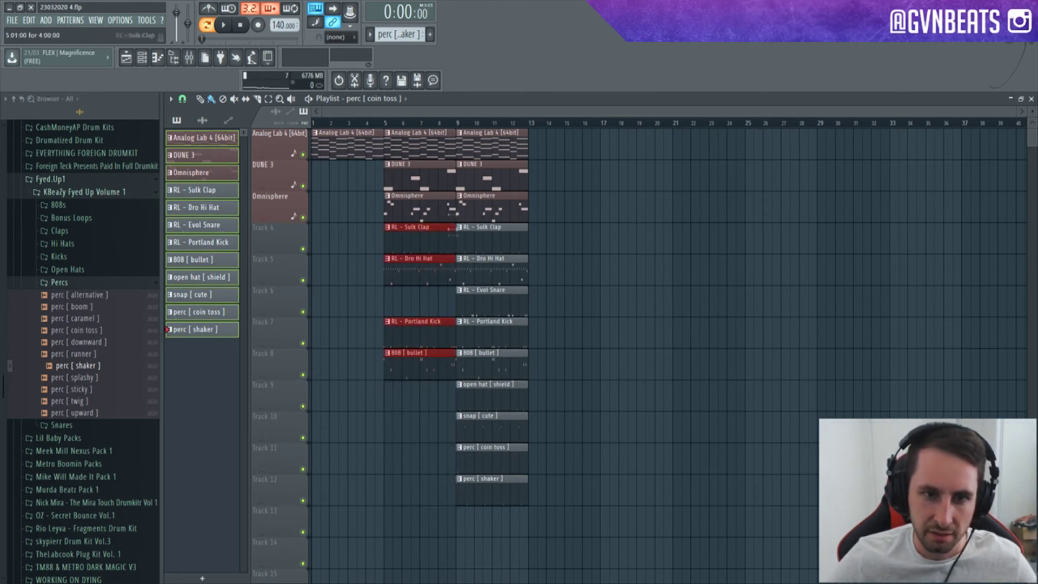
{"action": "scroll", "coordinate": [457, 125], "scroll_direction": "up", "scroll_amount": 3}
{"action": "left_click_drag", "start_coordinate": [542, 242], "coordinate": [535, 243]}
{"action": "left_click", "coordinate": [844, 281]}
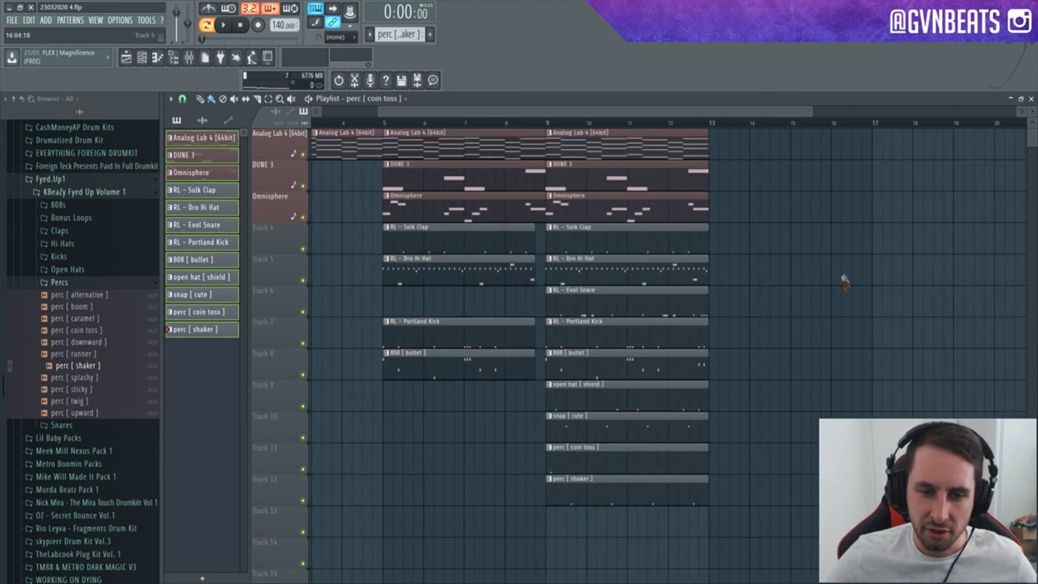
{"action": "scroll", "coordinate": [486, 138], "scroll_direction": "down", "scroll_amount": 2}
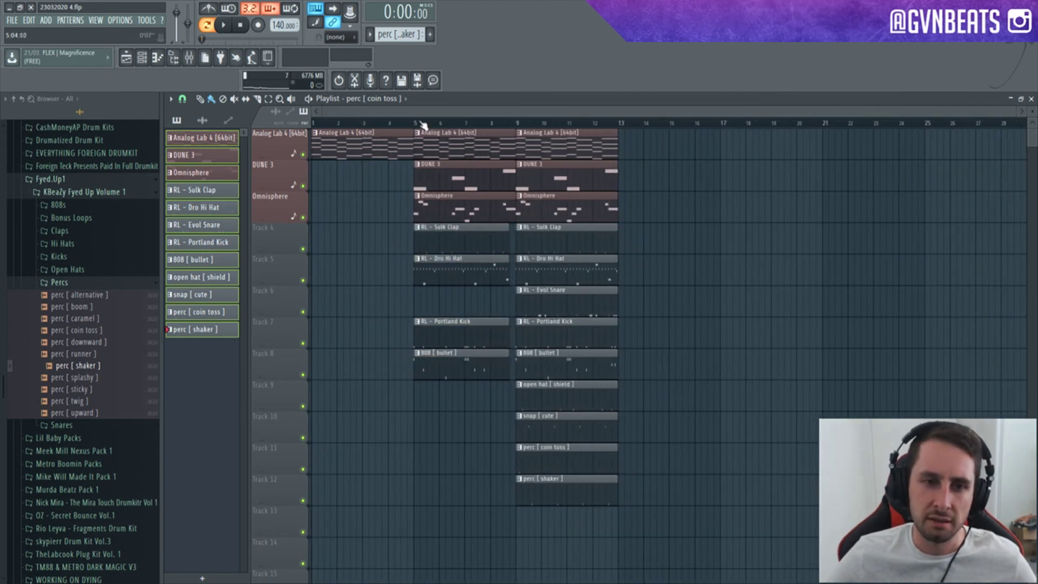
Step: Duplicate the full block of clips at bars 9 to 12 to bars 13 and 17
{"action": "left_click_drag", "start_coordinate": [416, 126], "coordinate": [516, 132]}
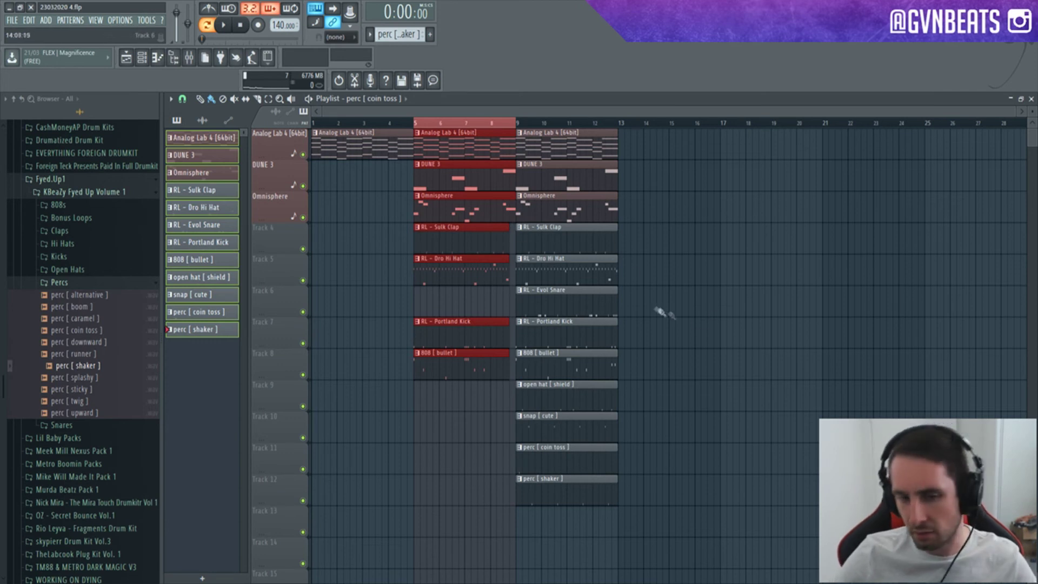
{"action": "key", "text": "ctrl+d"}
{"action": "left_click_drag", "start_coordinate": [695, 506], "coordinate": [561, 129]}
{"action": "key", "text": "ctrl+b"}
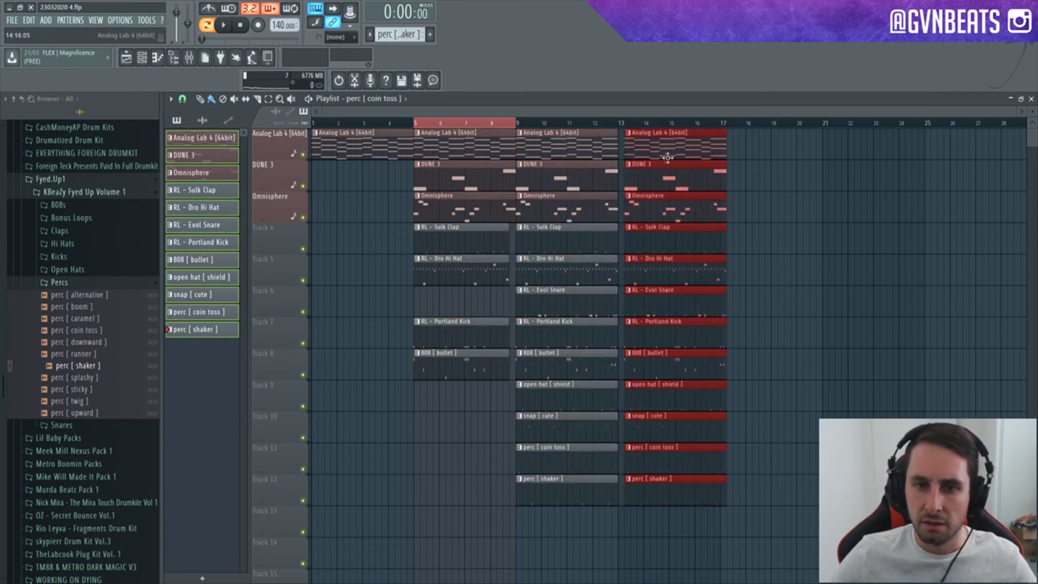
{"action": "key", "text": "ctrl+b"}
{"action": "key", "text": "ctrl+d"}
Step: Delete the DUNE 3 and Omnisphere clips from the blocks at bars 13 and 17
{"action": "right_click", "coordinate": [693, 182]}
{"action": "right_click", "coordinate": [693, 205]}
{"action": "right_click", "coordinate": [765, 208]}
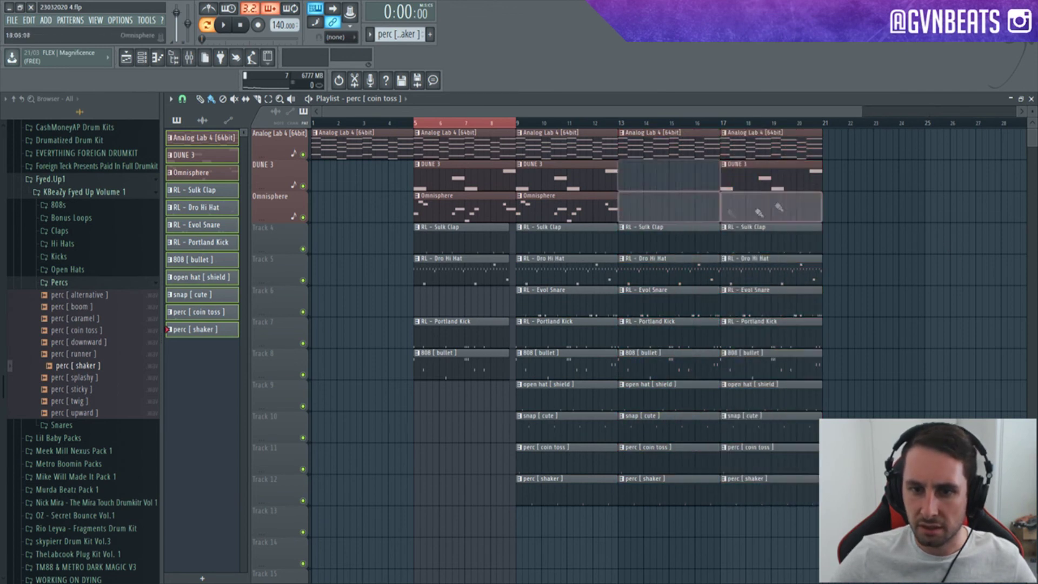
{"action": "right_click", "coordinate": [751, 181]}
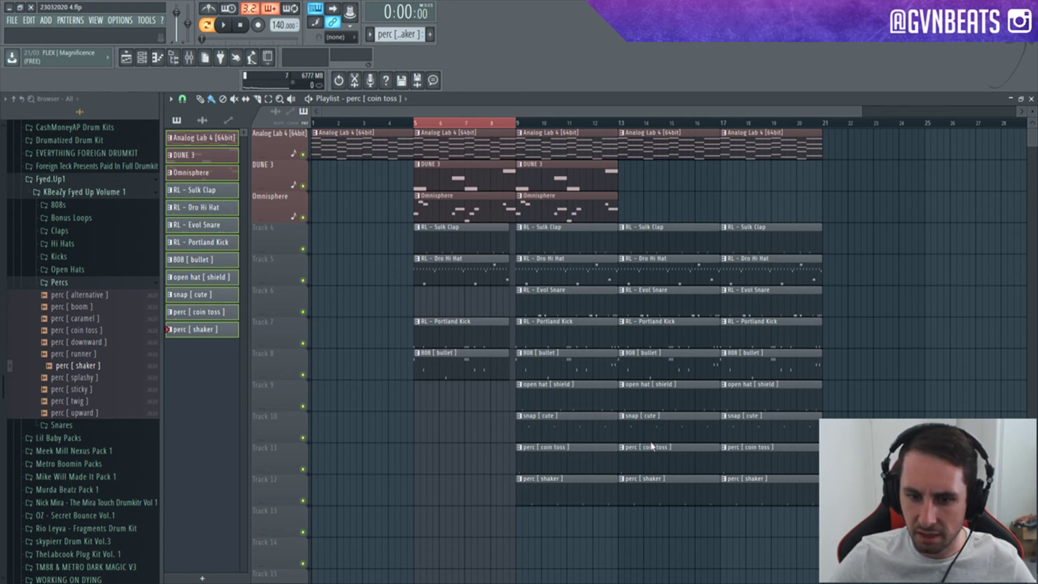
Step: Make the 808 [ bullet ] clip at bar 13 unique and add a D5 note in its fourth bar, before the G5 notes
{"action": "left_click", "coordinate": [627, 352]}
{"action": "double_click", "coordinate": [643, 366]}
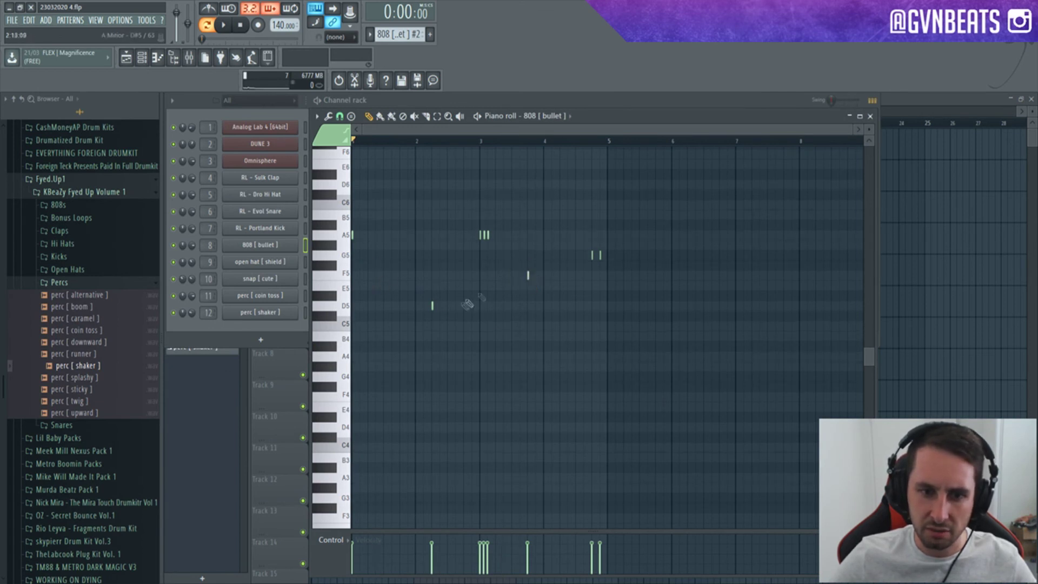
{"action": "left_click", "coordinate": [567, 306]}
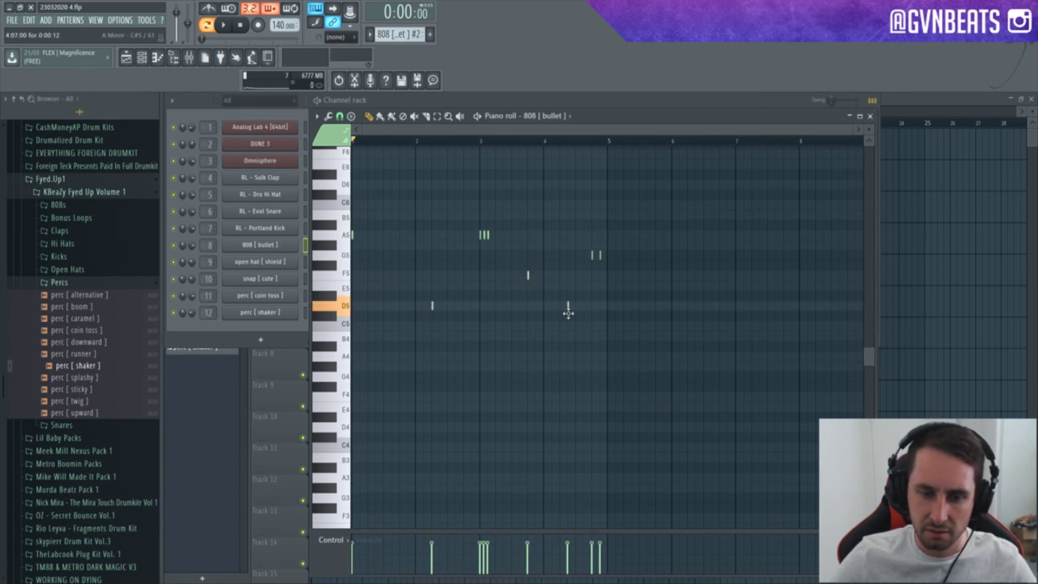
{"action": "left_click_drag", "start_coordinate": [568, 313], "coordinate": [576, 314]}
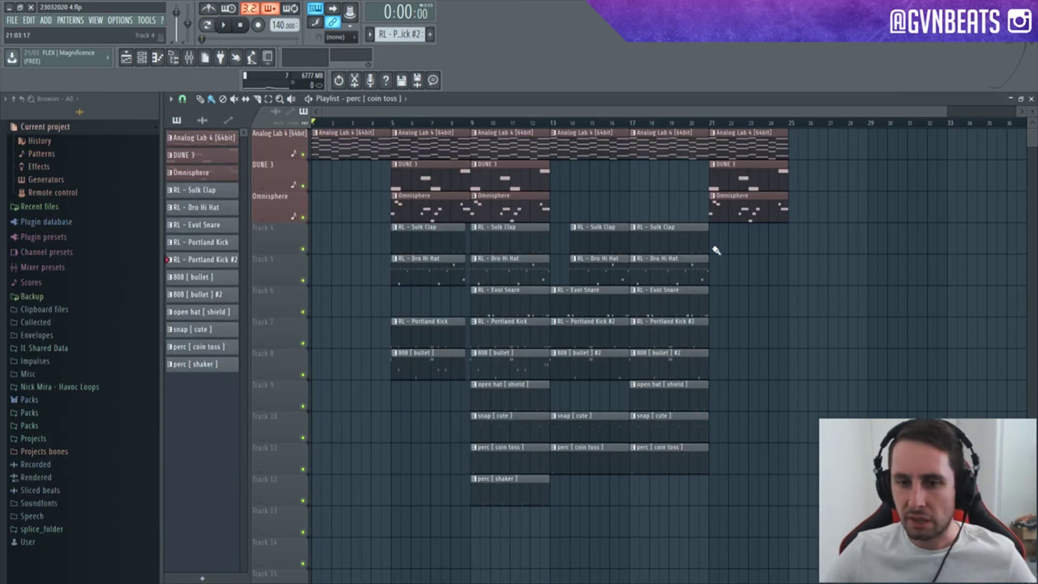
Step: Select all clips from bar 5 to bar 24 and duplicate the section twice, filling the playlist up to bar 64
{"action": "left_click_drag", "start_coordinate": [860, 522], "coordinate": [402, 136]}
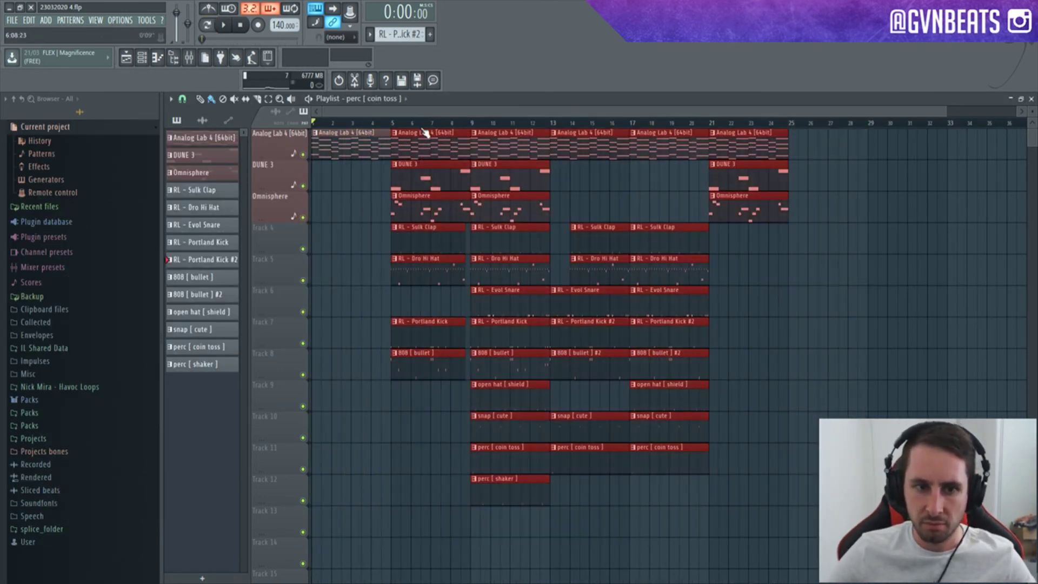
{"action": "key", "text": "ctrl+b"}
{"action": "key", "text": "ctrl+b"}
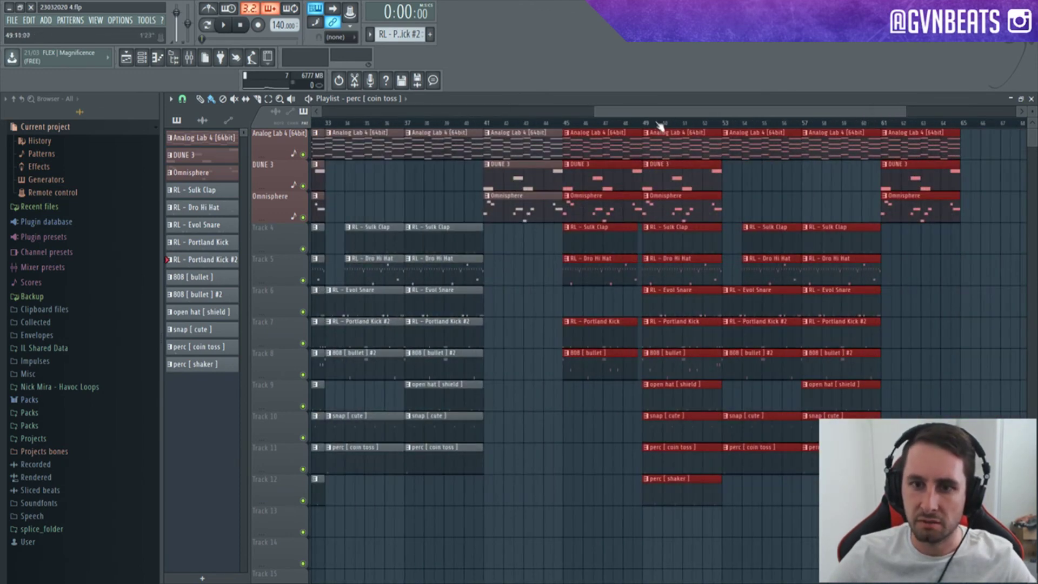
Step: Create an automation clip for the Master track's volume in the playlist
{"action": "scroll", "coordinate": [658, 127], "scroll_direction": "down", "scroll_amount": 3}
{"action": "scroll", "coordinate": [649, 126], "scroll_direction": "down", "scroll_amount": 4}
{"action": "scroll", "coordinate": [695, 320], "scroll_direction": "down", "scroll_amount": 1}
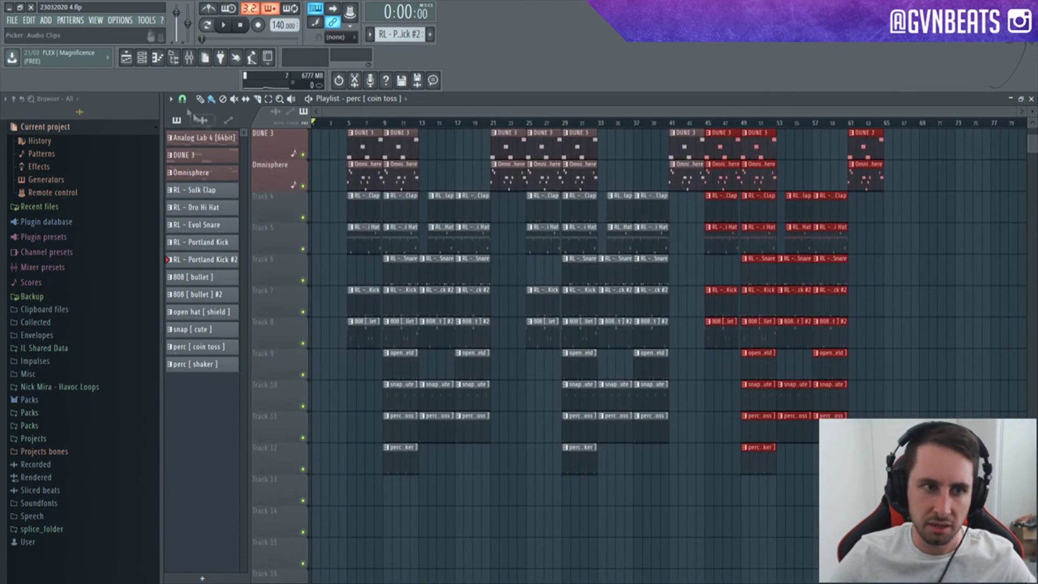
{"action": "left_click", "coordinate": [188, 57]}
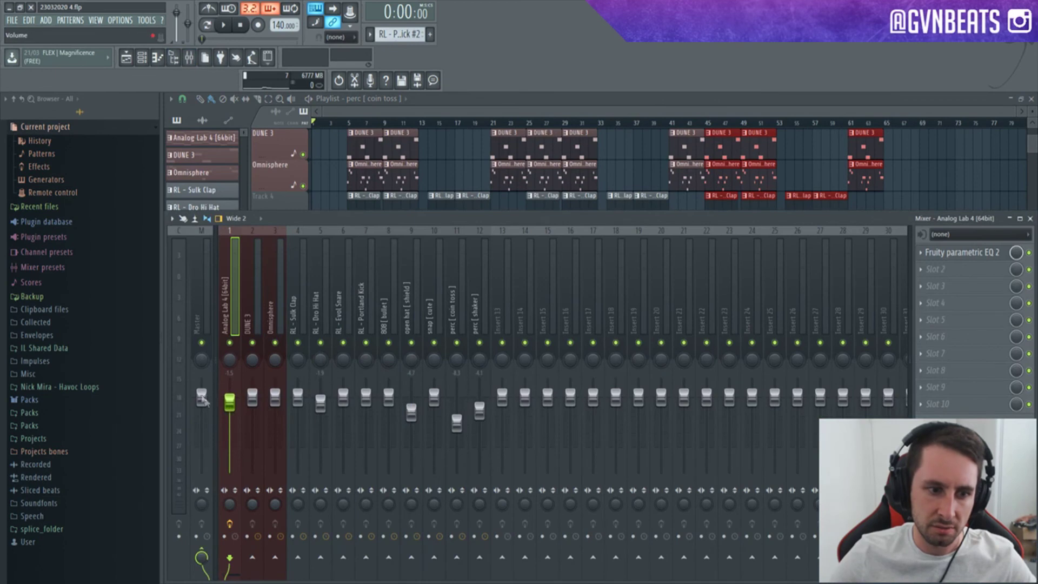
{"action": "left_click", "coordinate": [465, 114]}
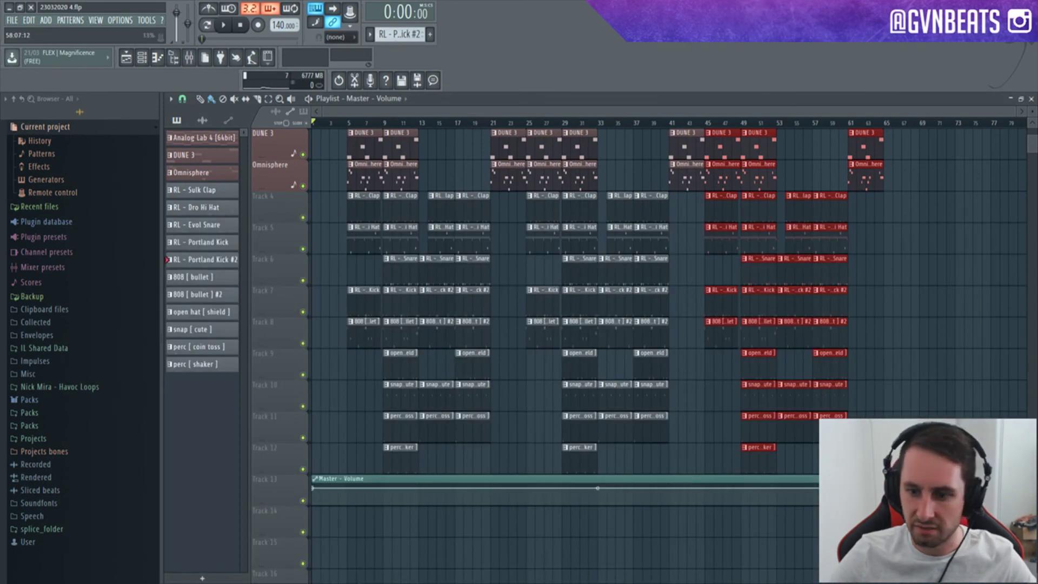
Step: Add a point at bar 61 in the Master volume automation and lower its end point at bar 65 for a fade-out
{"action": "right_click", "coordinate": [849, 488]}
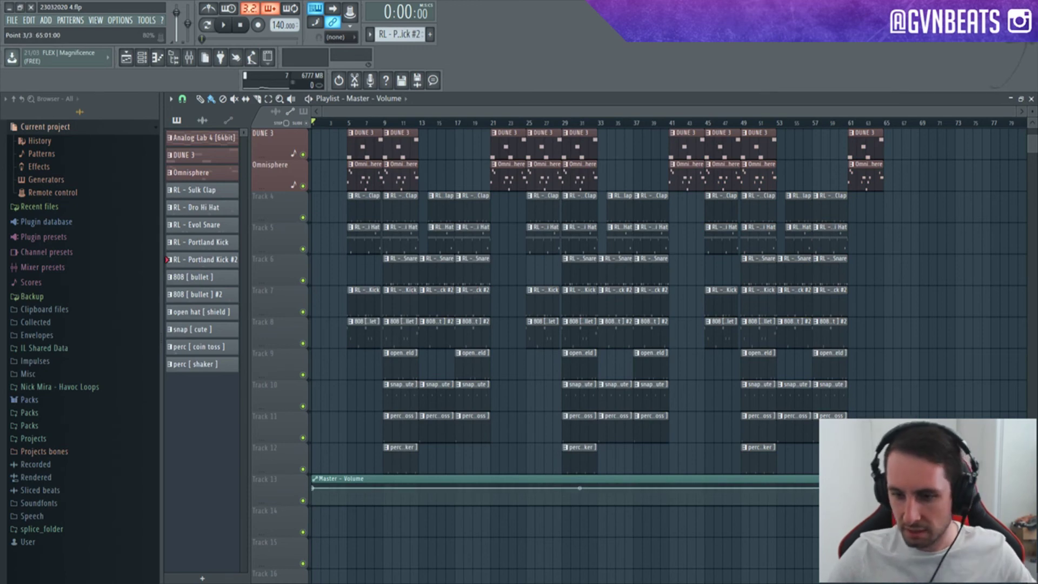
{"action": "left_click_drag", "start_coordinate": [884, 488], "coordinate": [885, 511]}
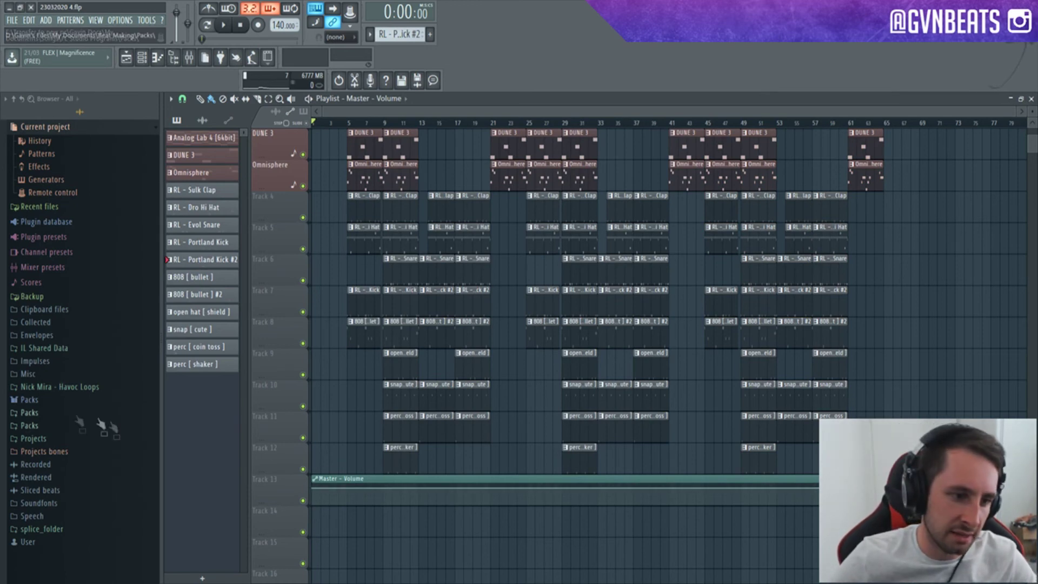
Step: Place the LMAO (perc) sample from the Foreign Teck drum kit's Percs folder at bar 1 on track 7
{"action": "left_click", "coordinate": [29, 425]}
{"action": "scroll", "coordinate": [51, 336], "scroll_direction": "down", "scroll_amount": 5}
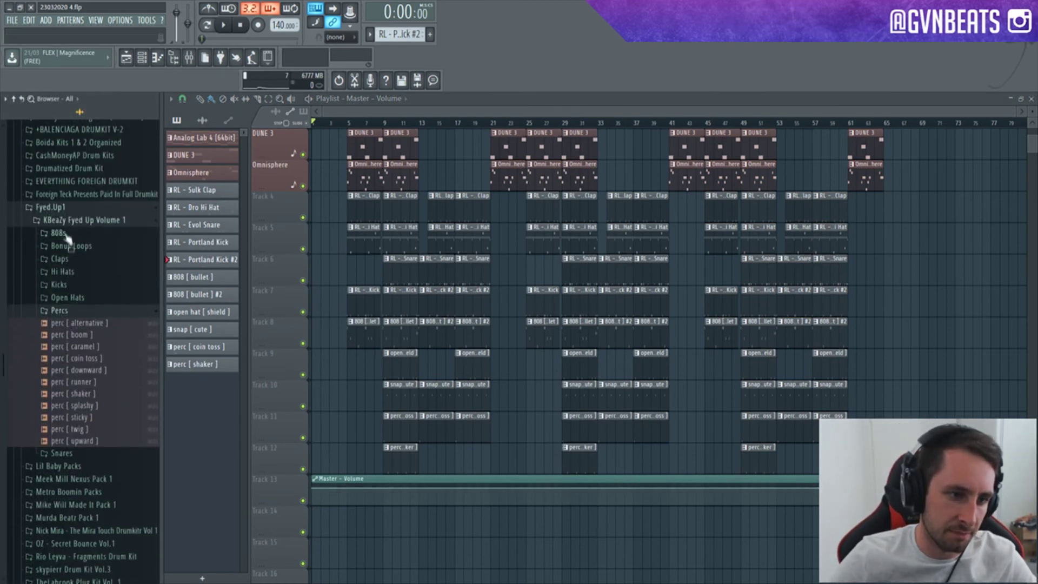
{"action": "left_click", "coordinate": [76, 195]}
{"action": "left_click", "coordinate": [57, 274]}
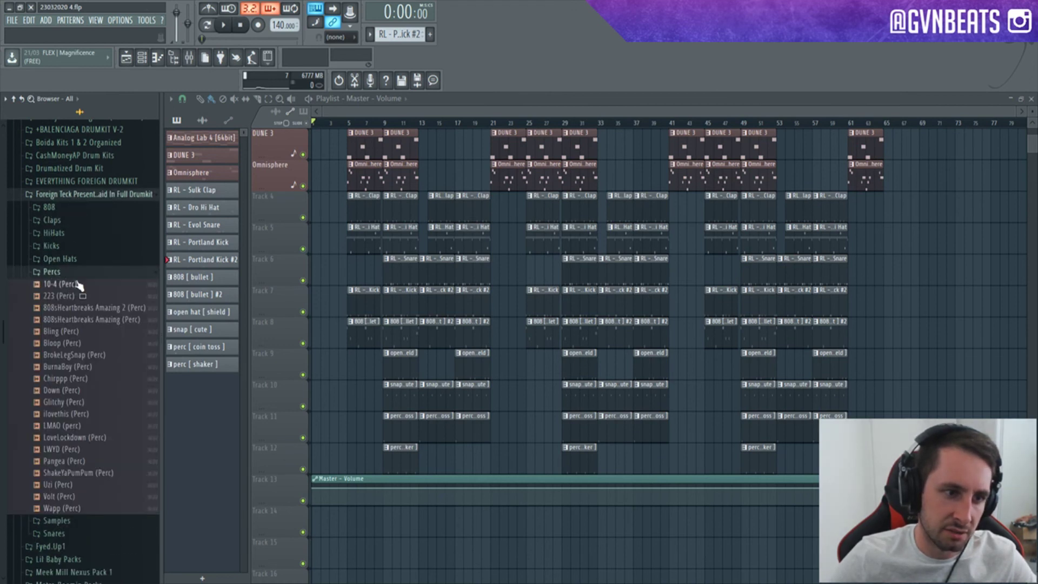
{"action": "left_click_drag", "start_coordinate": [59, 425], "coordinate": [317, 301]}
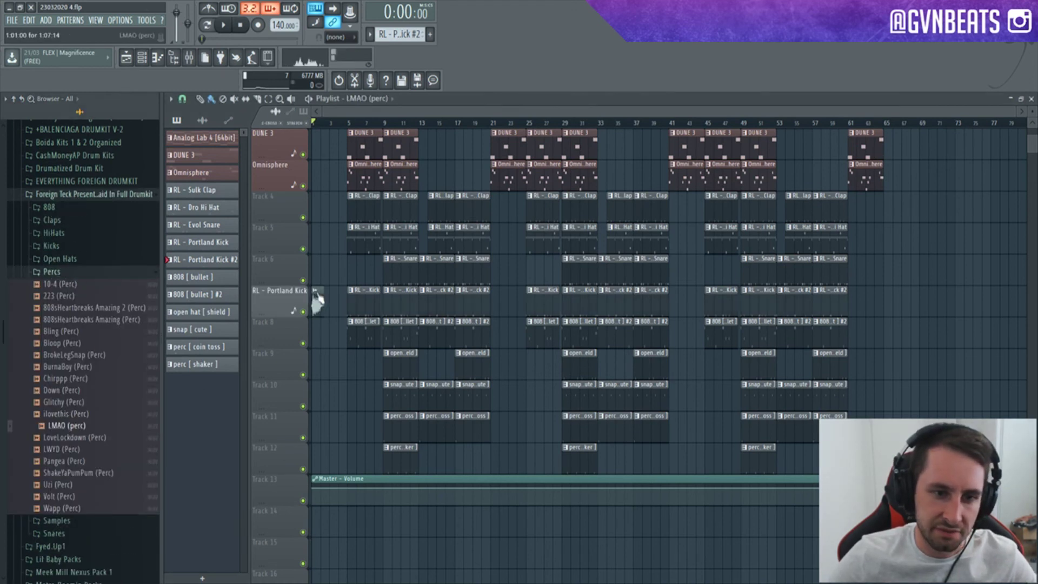
{"action": "left_click", "coordinate": [140, 58]}
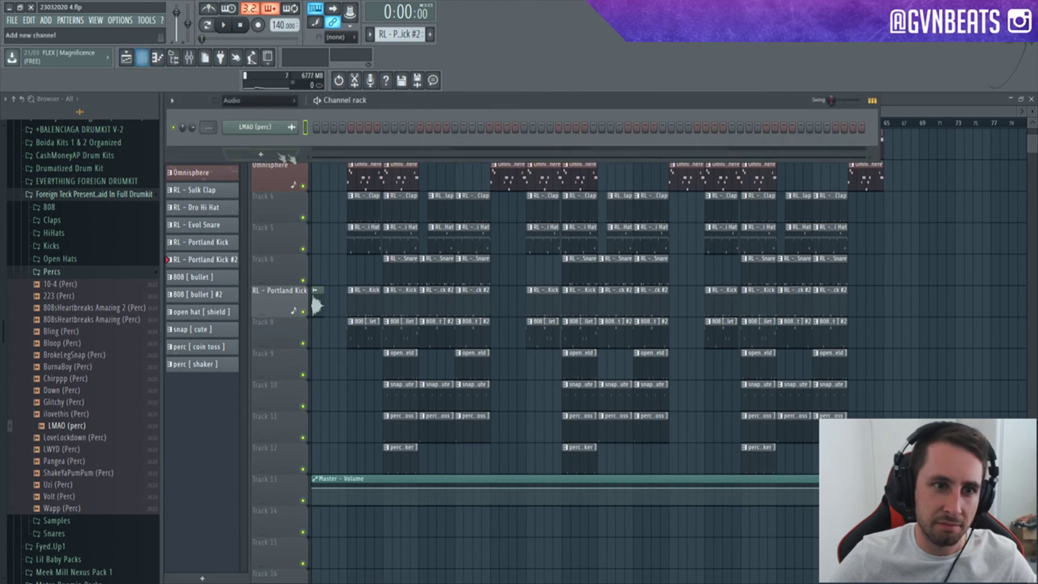
Step: Place the "go ahead gvn - ana" vocal tag from the Tags folder in the intro on track 8
{"action": "left_click", "coordinate": [69, 195]}
{"action": "left_click", "coordinate": [56, 432]}
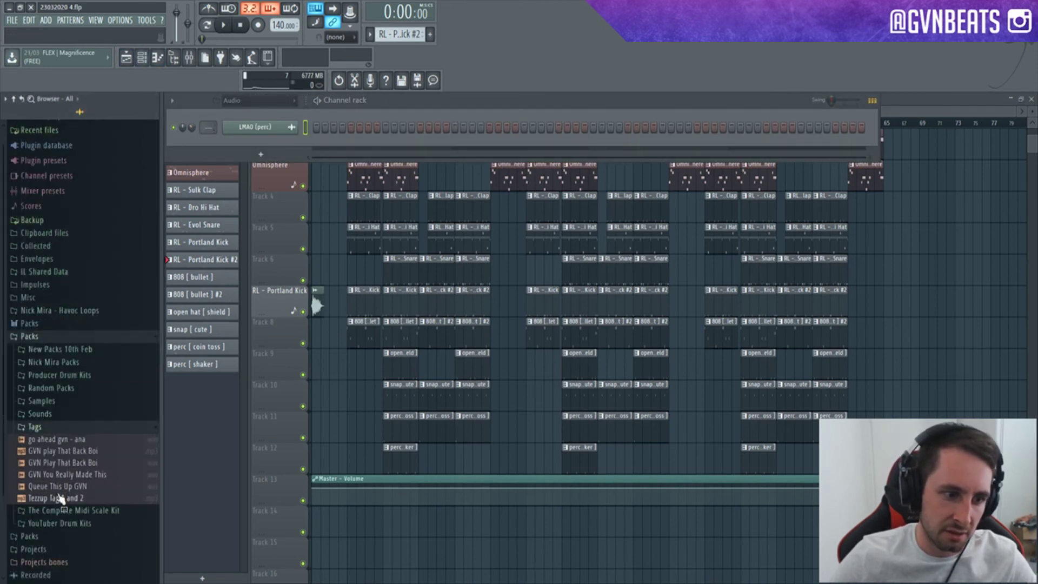
{"action": "left_click_drag", "start_coordinate": [59, 439], "coordinate": [320, 324]}
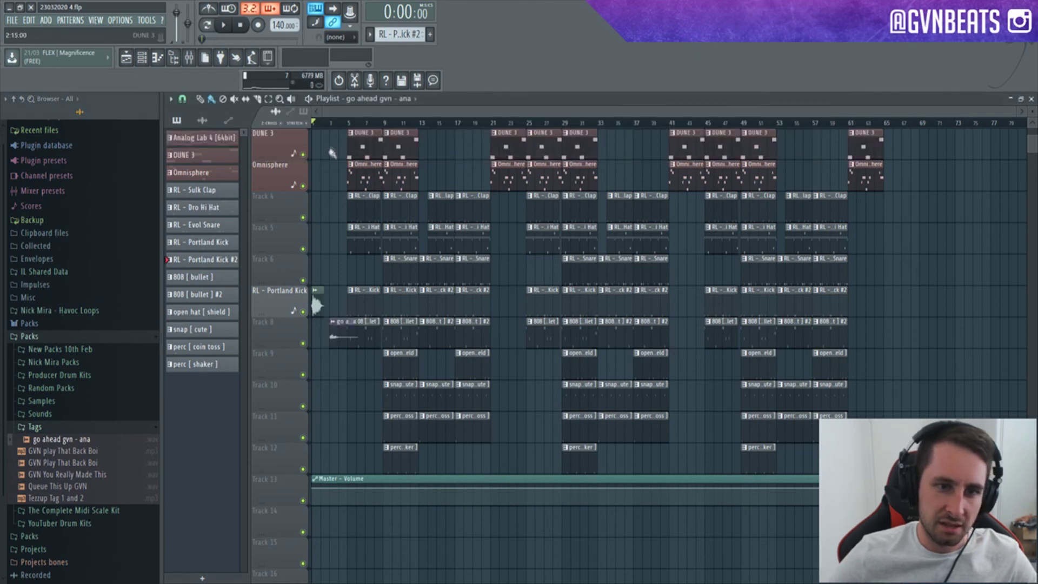
Step: Align the vocal tag clip to start at 1:15:00, just before bar 2, and audition the intro
{"action": "scroll", "coordinate": [338, 125], "scroll_direction": "up", "scroll_amount": 3}
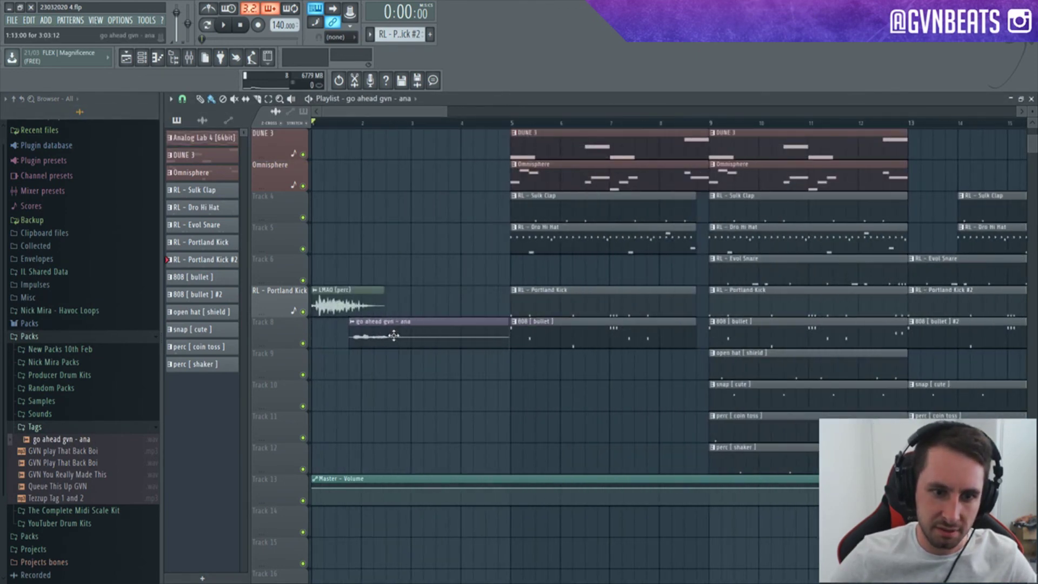
{"action": "key", "text": "space"}
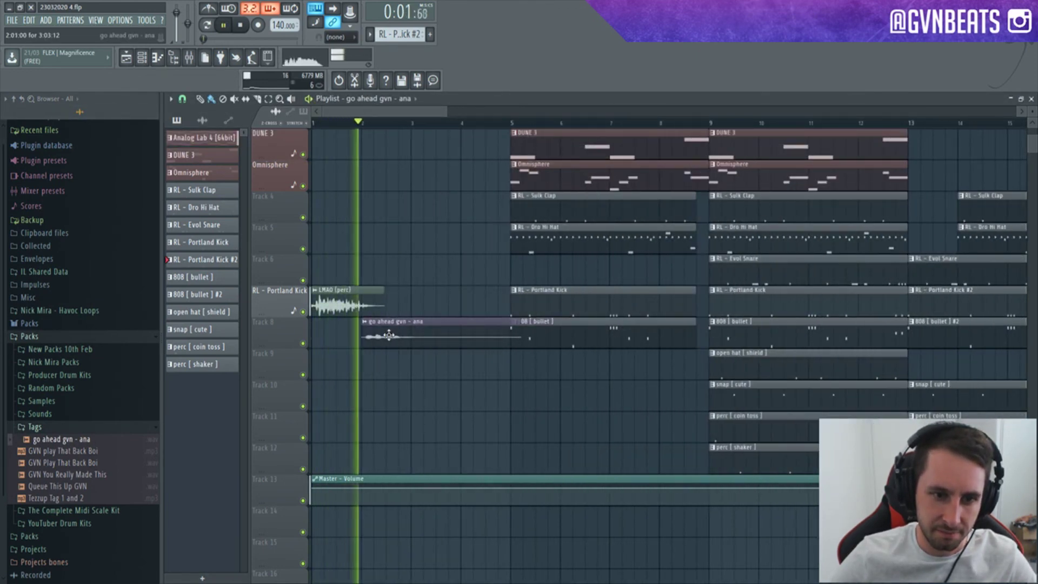
{"action": "key", "text": "space"}
{"action": "scroll", "coordinate": [387, 123], "scroll_direction": "up", "scroll_amount": 4}
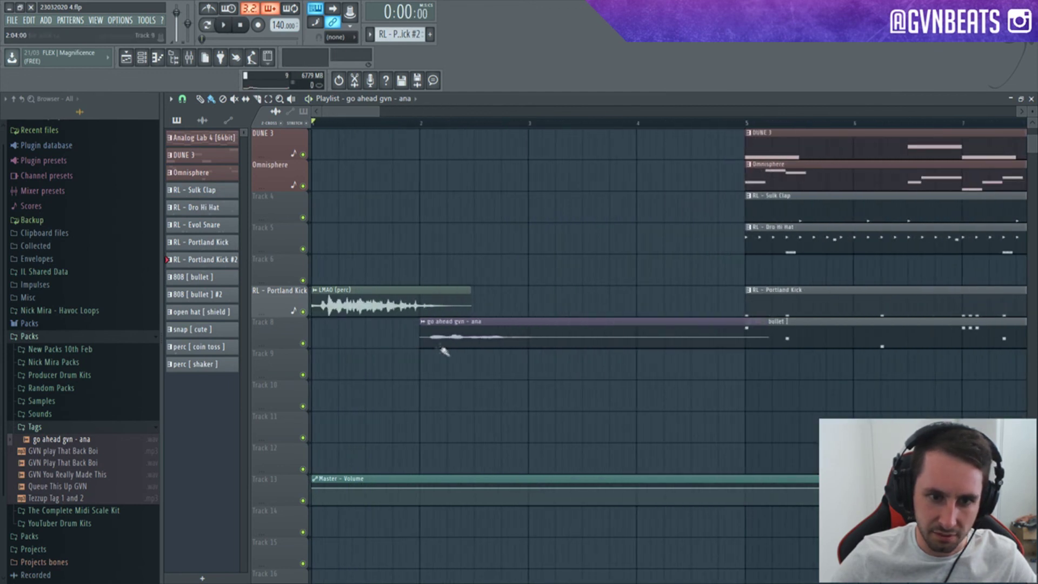
{"action": "left_click_drag", "start_coordinate": [457, 339], "coordinate": [444, 337]}
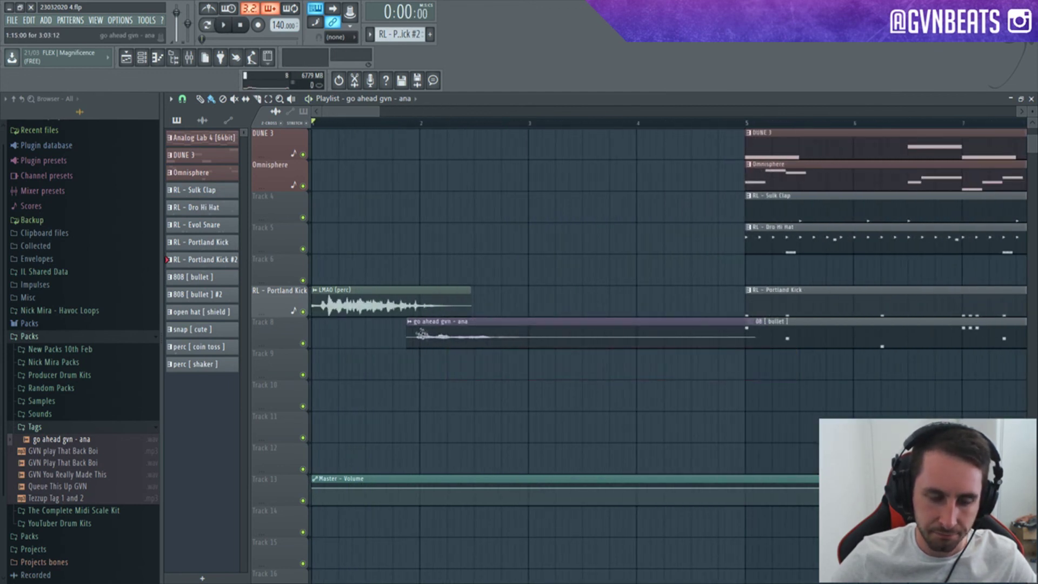
{"action": "key", "text": "space"}
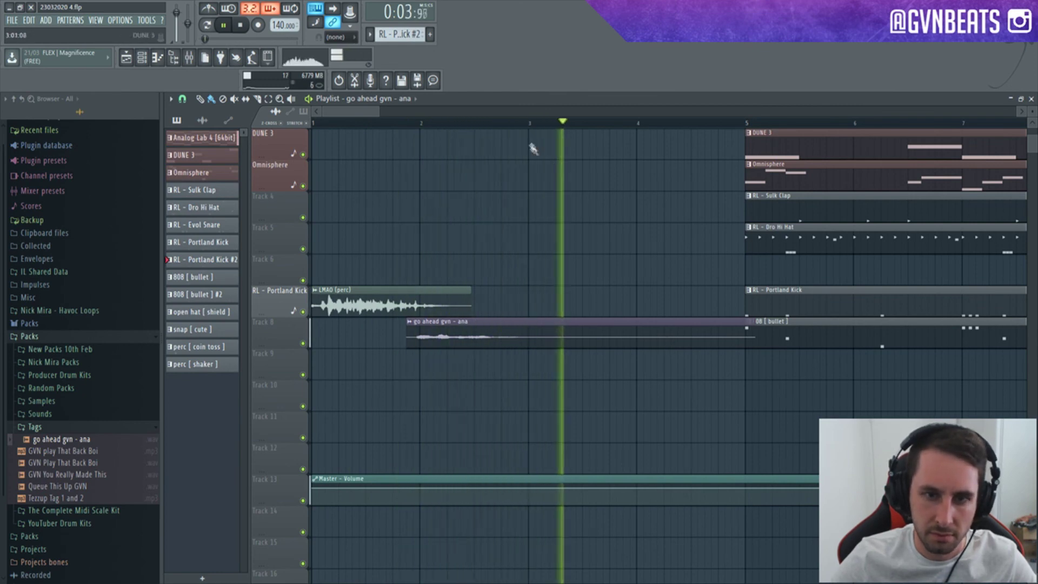
Step: Delete the first Omnisphere clip at bar 5 and play the arrangement from there
{"action": "scroll", "coordinate": [533, 149], "scroll_direction": "down", "scroll_amount": 10}
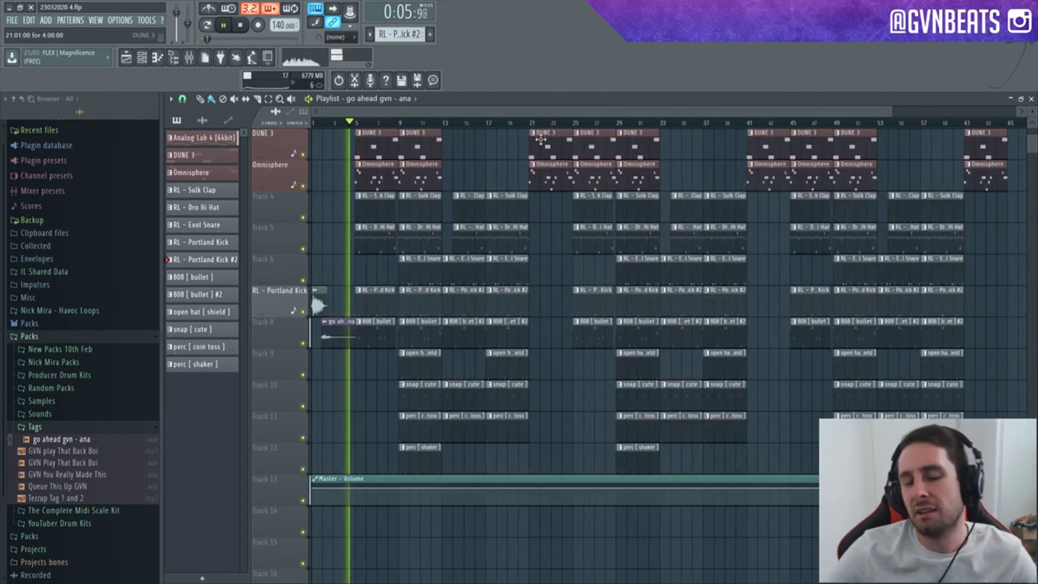
{"action": "scroll", "coordinate": [540, 140], "scroll_direction": "down", "scroll_amount": 5}
{"action": "scroll", "coordinate": [541, 135], "scroll_direction": "down", "scroll_amount": 1}
{"action": "scroll", "coordinate": [543, 136], "scroll_direction": "up", "scroll_amount": 6}
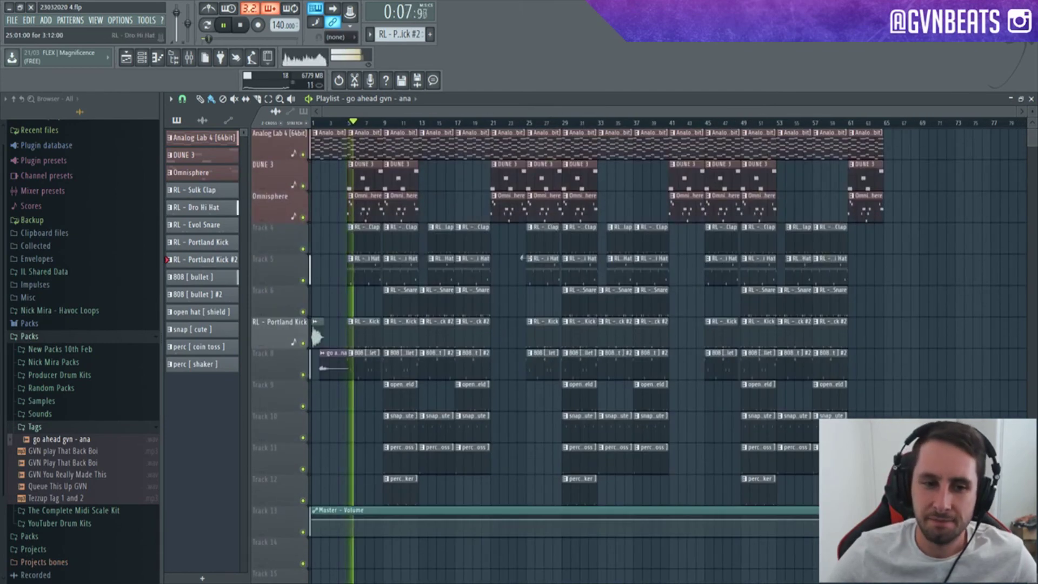
{"action": "key", "text": "space"}
{"action": "right_click", "coordinate": [370, 206]}
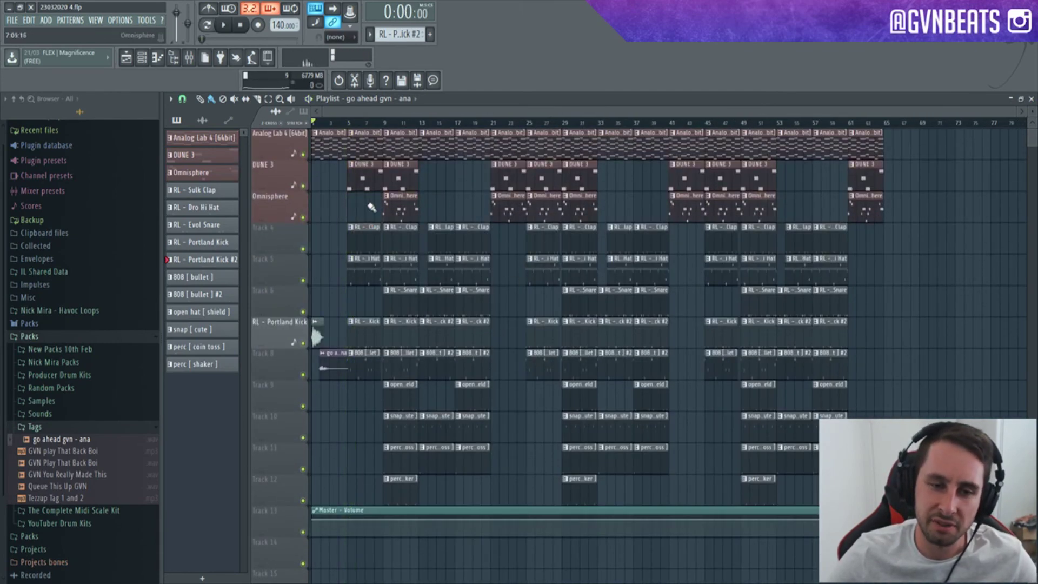
{"action": "key", "text": "ctrl+z"}
{"action": "right_click", "coordinate": [372, 201]}
{"action": "left_click", "coordinate": [349, 123]}
{"action": "key", "text": "space"}
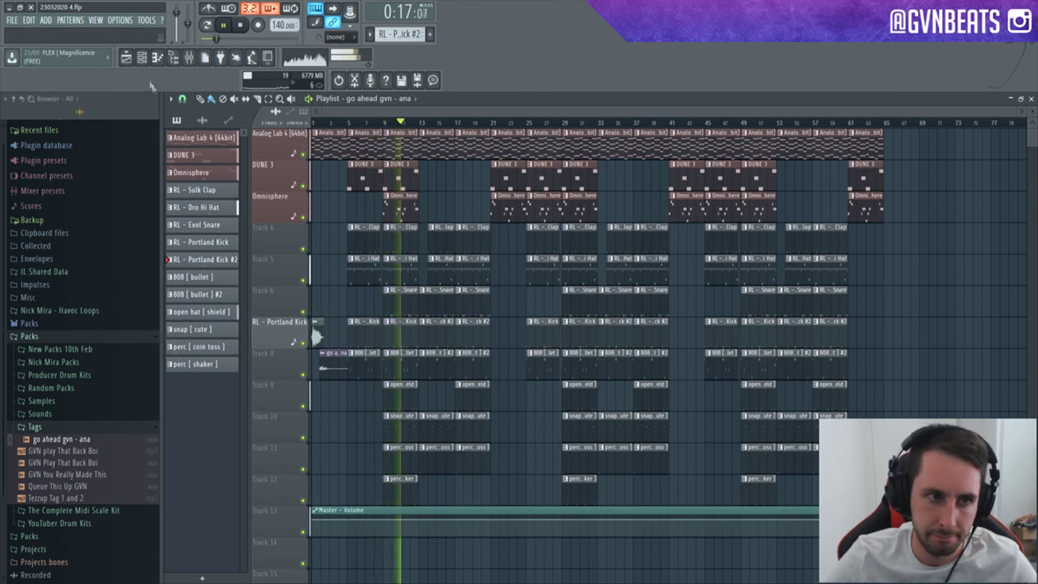
Step: Switch to the RL - Evol Snare pattern and check the unsorted instrument channels in the channel rack during playback
{"action": "left_click", "coordinate": [142, 57]}
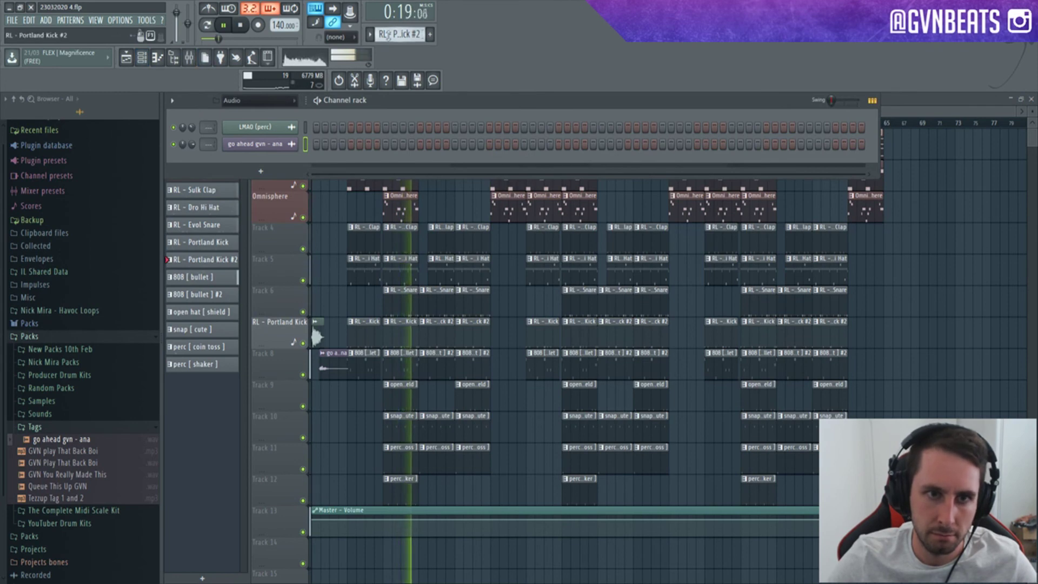
{"action": "scroll", "coordinate": [388, 35], "scroll_direction": "up", "scroll_amount": 2}
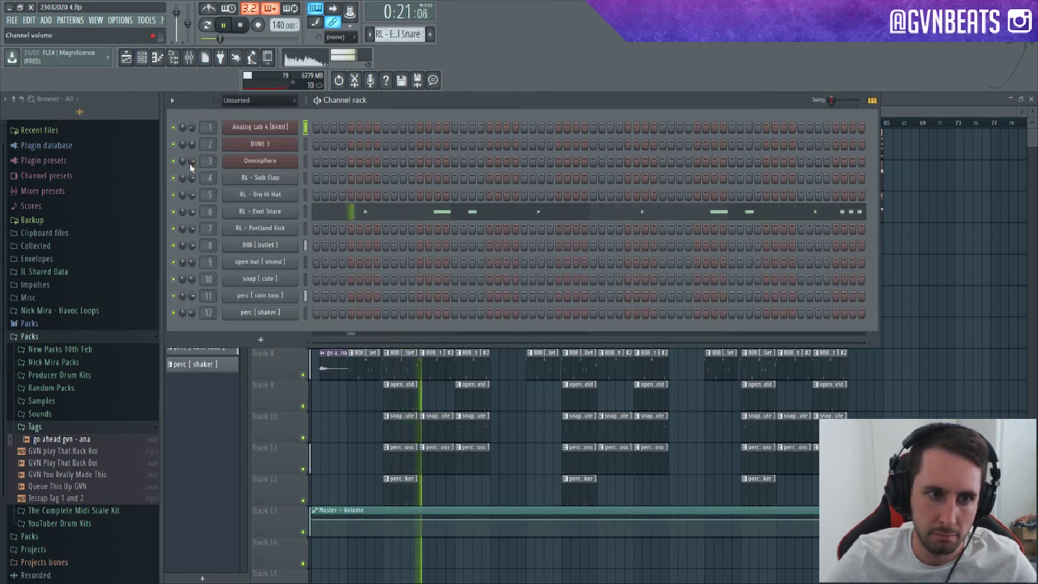
{"action": "left_click", "coordinate": [211, 456]}
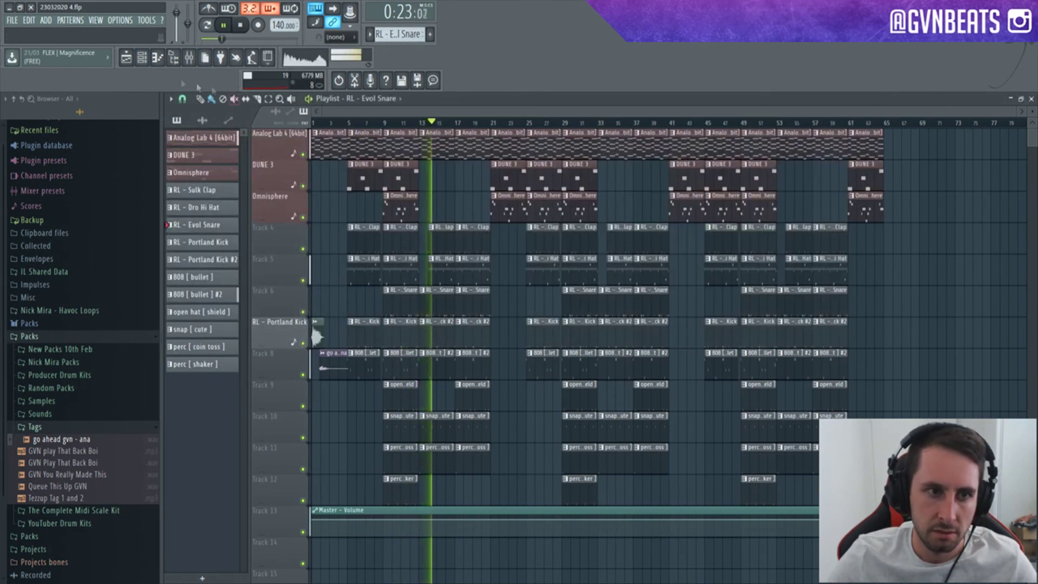
{"action": "left_click", "coordinate": [141, 56]}
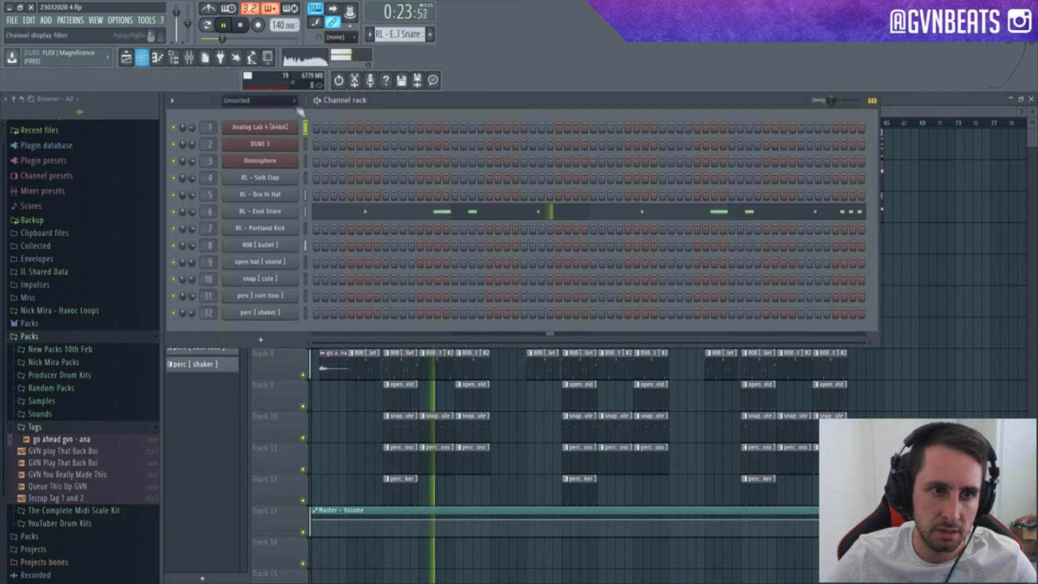
{"action": "left_click", "coordinate": [229, 452]}
{"action": "left_click", "coordinate": [143, 58]}
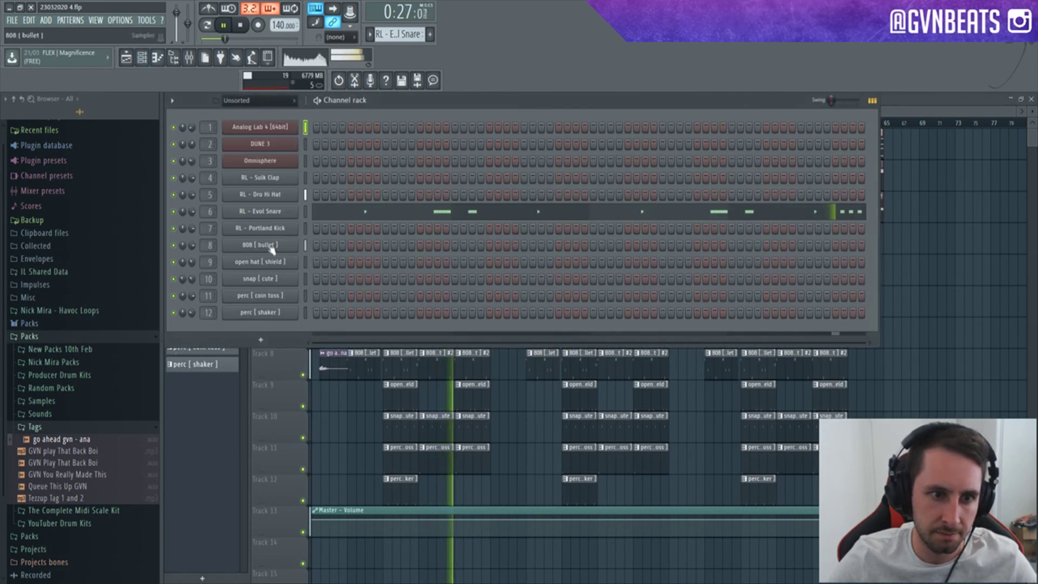
{"action": "left_click", "coordinate": [242, 436]}
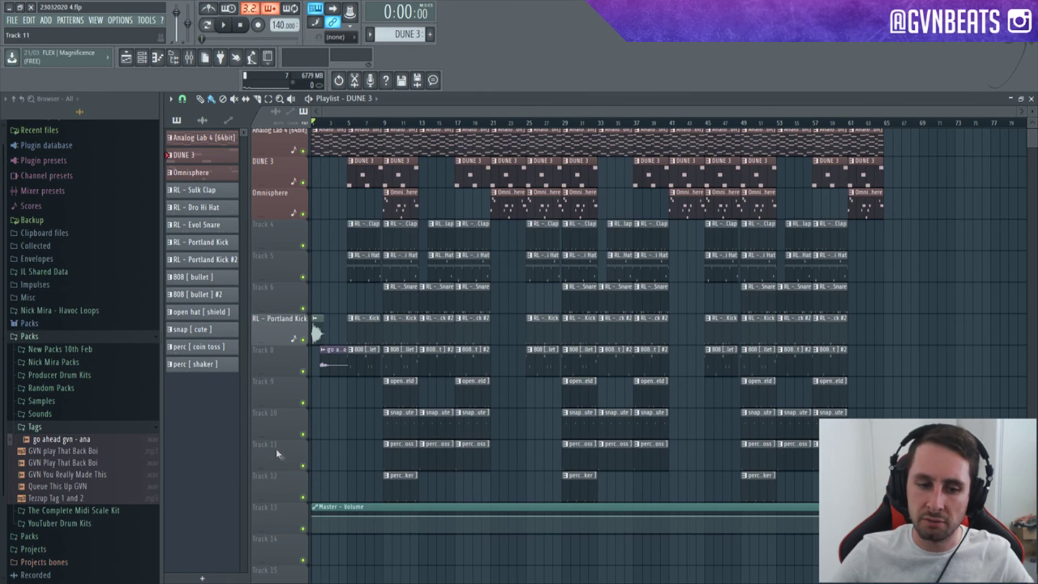
Step: Lower the DUNE 3 mixer track slightly and set the Omnisphere track's volume to -4.7 dB
{"action": "left_click", "coordinate": [189, 57]}
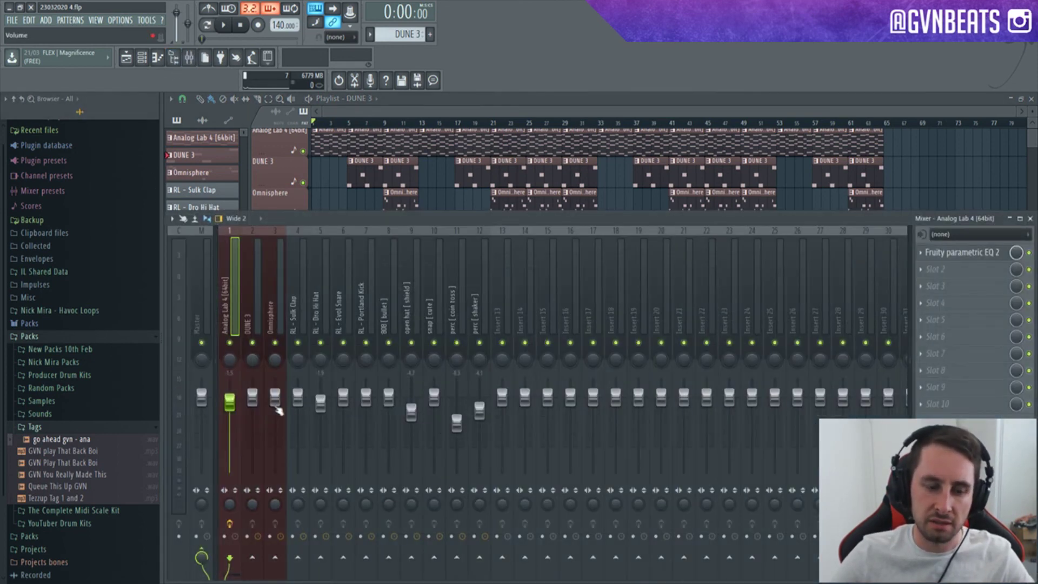
{"action": "left_click_drag", "start_coordinate": [252, 397], "coordinate": [278, 416]}
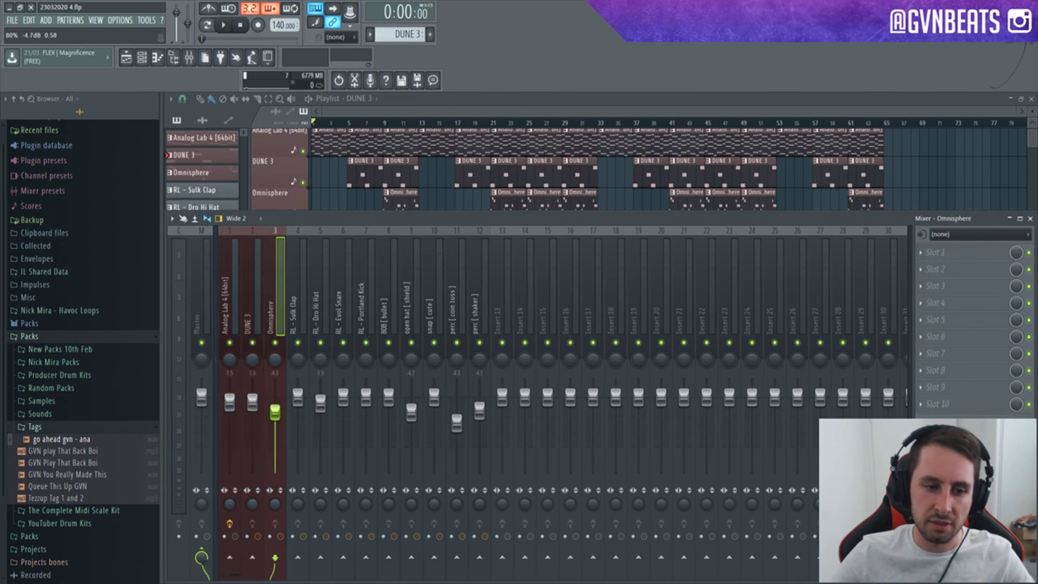
{"action": "key", "text": "F9"}
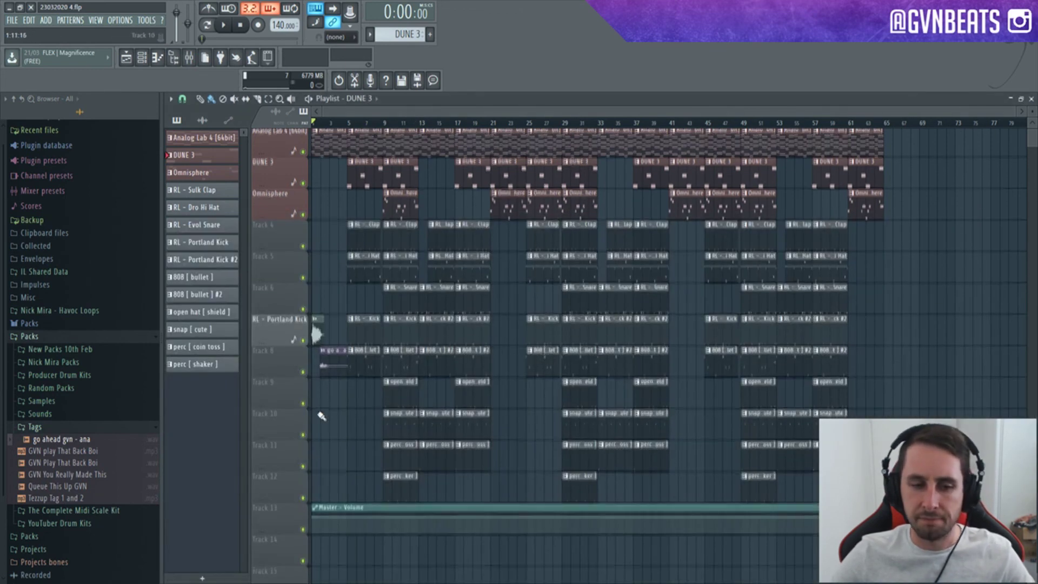